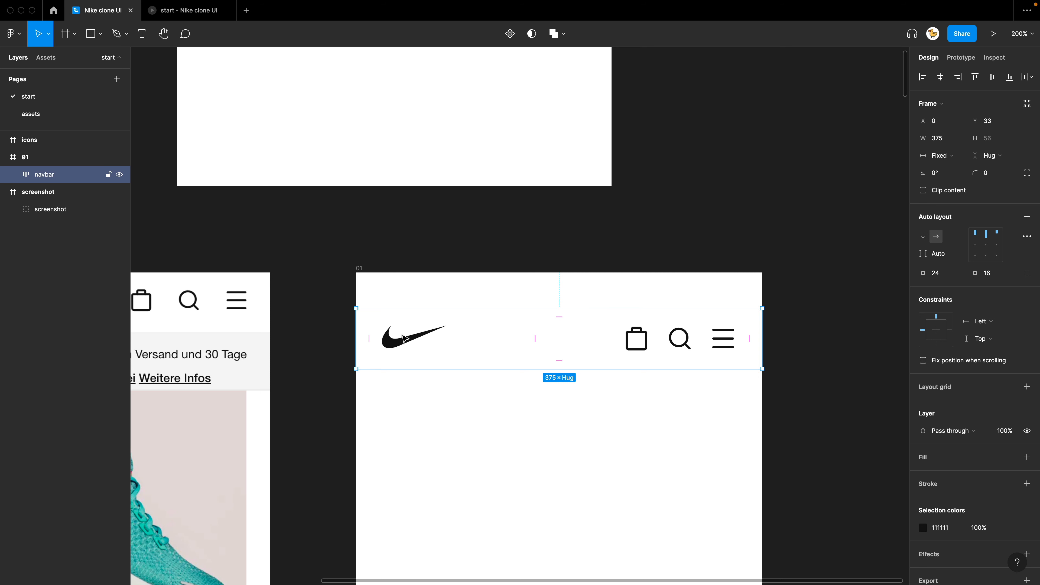
Step: Move the navbar up to the top edge of frame 01, at Y 0
left_click_drag(405, 338, 399, 309)
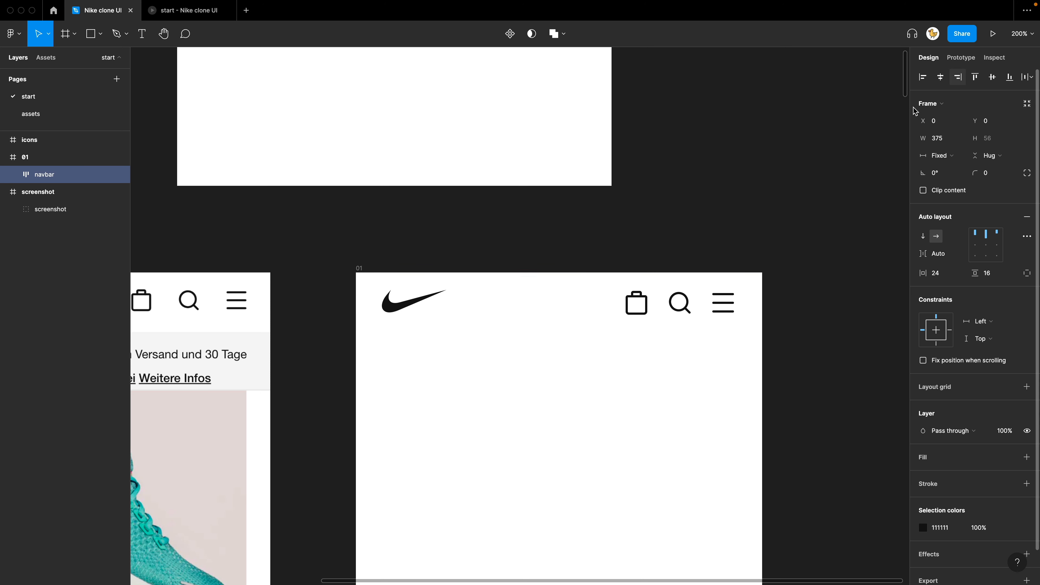
left_click(668, 187)
Step: Examine the hero section of the reference screenshot beside frame 01 and check the width of frame 01
key("super+minus")
left_click_drag(444, 388, 549, 191)
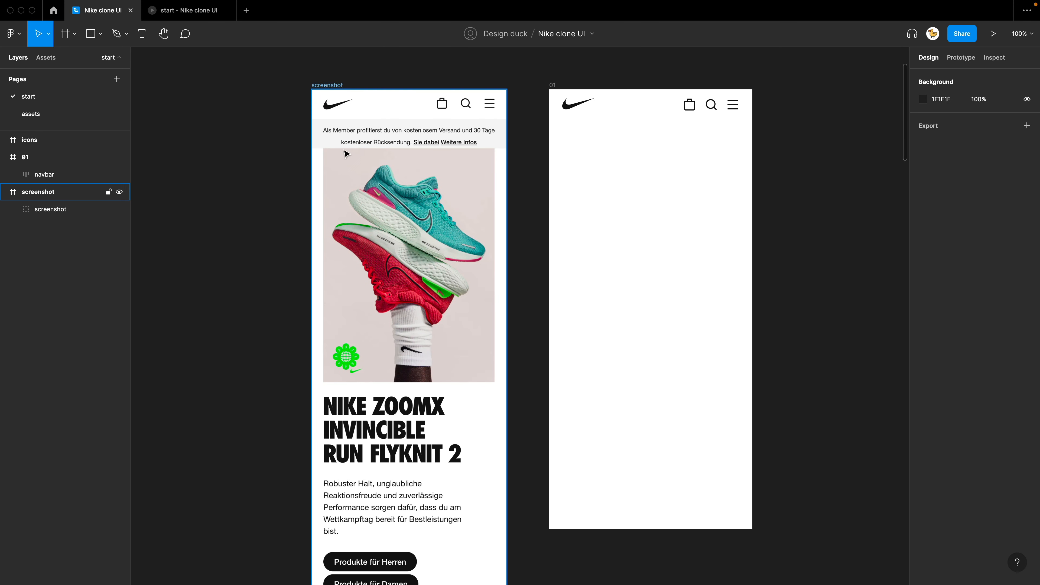
left_click_drag(522, 383, 507, 354)
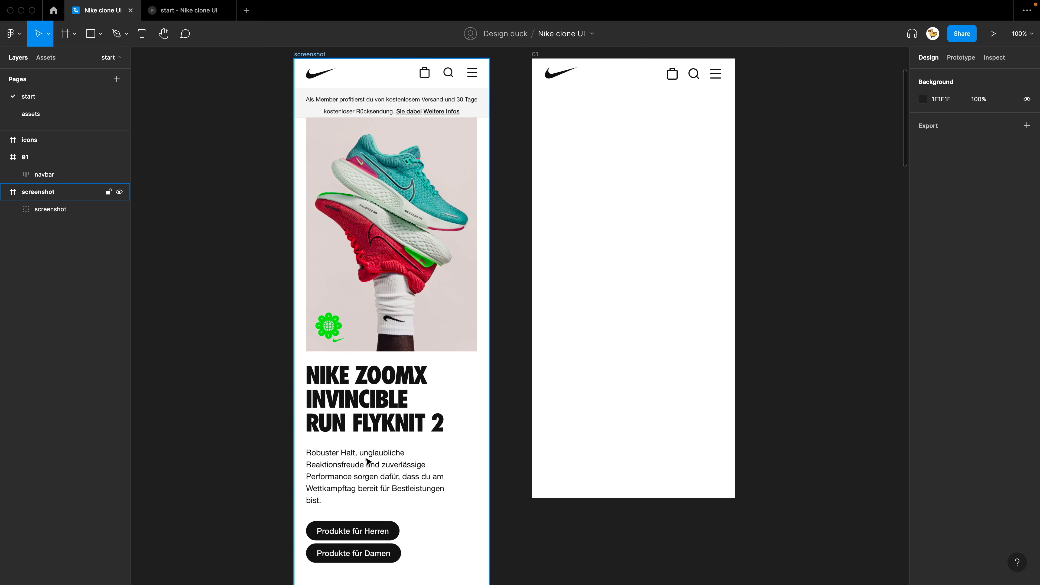
scroll(368, 462, "down", 2)
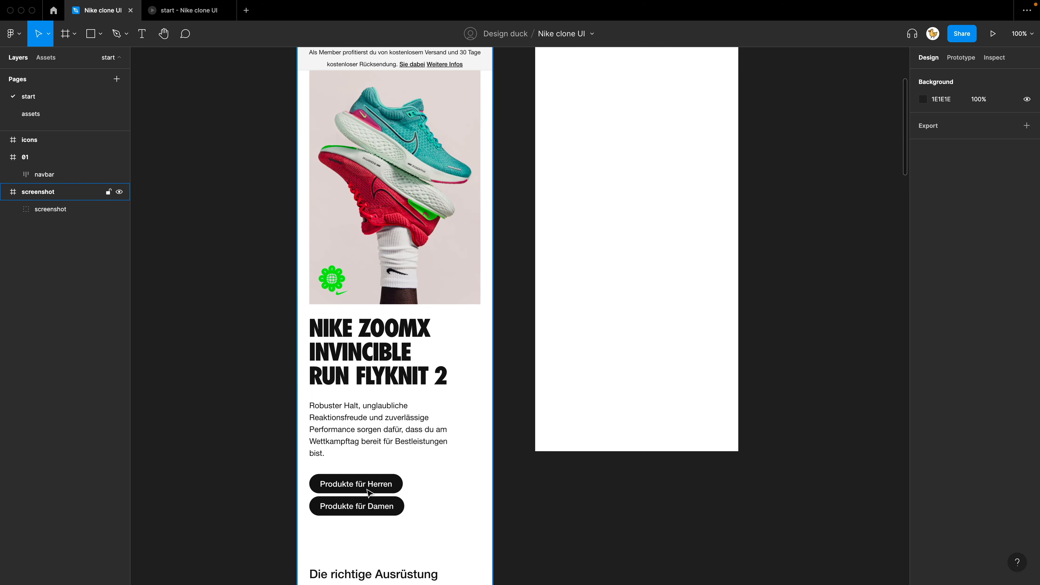
scroll(773, 256, "up", 2)
scroll(774, 256, "right", 3)
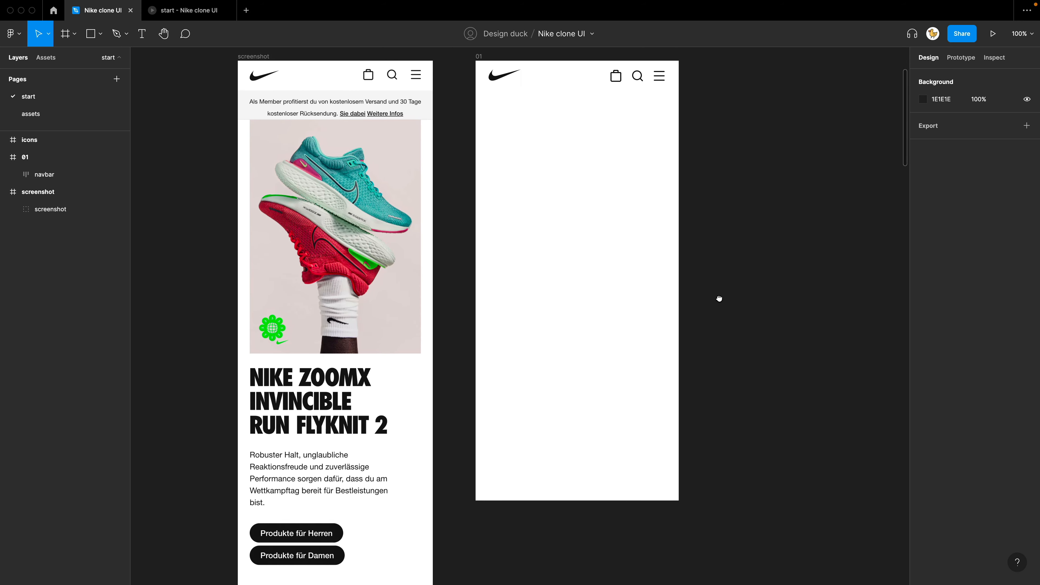
left_click_drag(535, 128, 505, 165)
left_click_drag(397, 205, 465, 258)
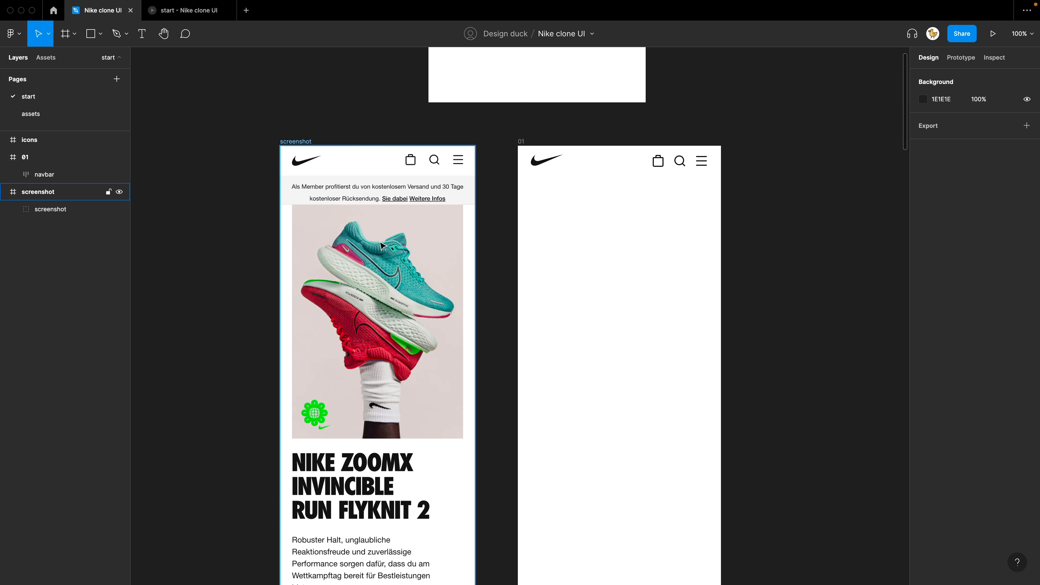
left_click(521, 141)
left_click(947, 142)
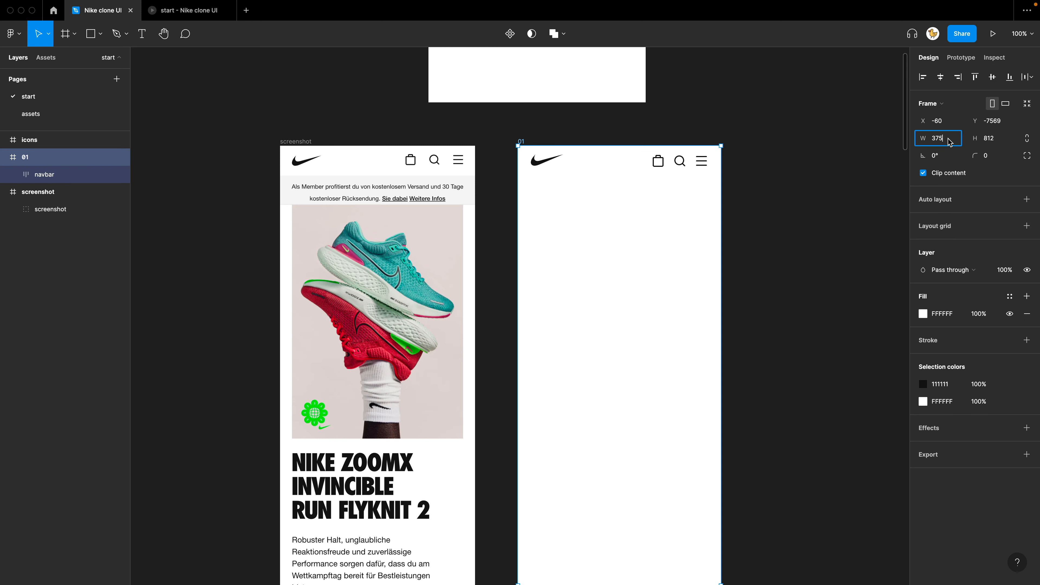
left_click(808, 204)
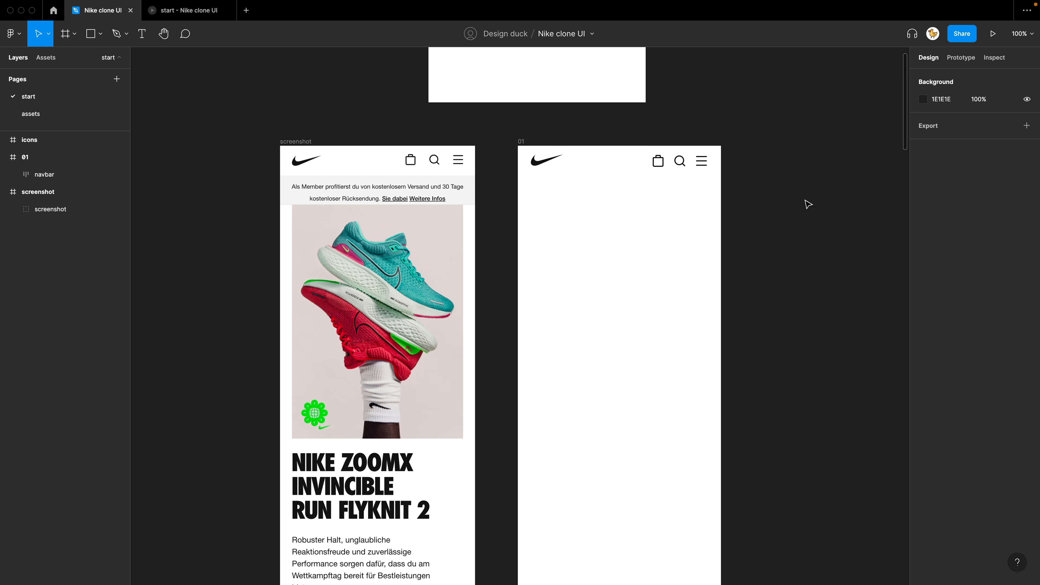
Step: Draw a placeholder rectangle about 443 high beside frame 01 and set its width to 375-24-24, giving 327
left_click_drag(740, 240, 588, 215)
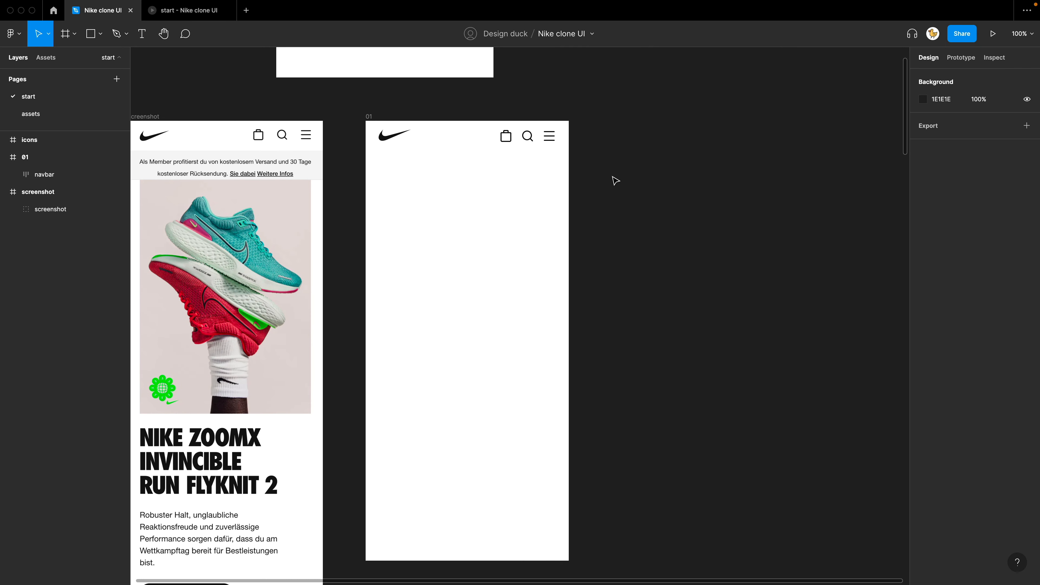
key("r")
mouse_move(600, 163)
left_mouse_down()
mouse_move(763, 413)
mouse_move(757, 403)
left_mouse_up()
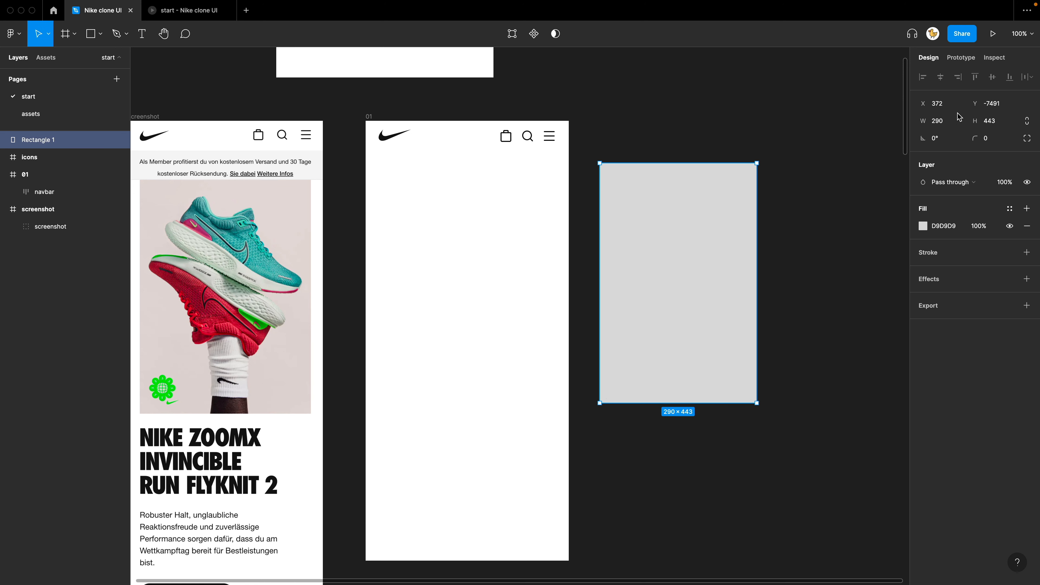
left_click(950, 122)
type("375-24-24")
key("Return")
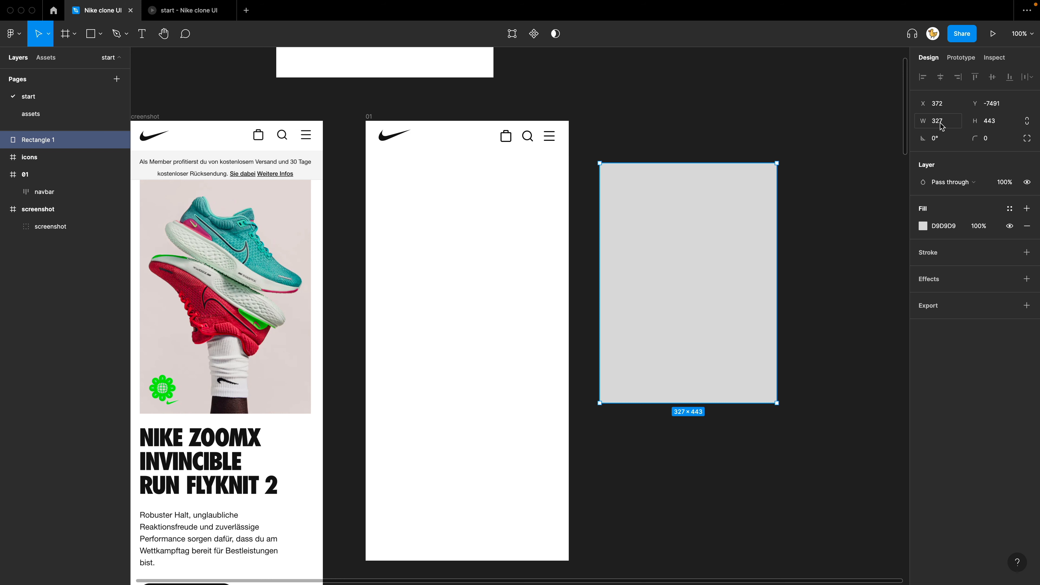
Step: Extend the placeholder rectangle downward to a height of about 471
left_click(792, 269)
left_click(720, 279)
scroll(304, 267, "left", 2)
left_click(663, 414)
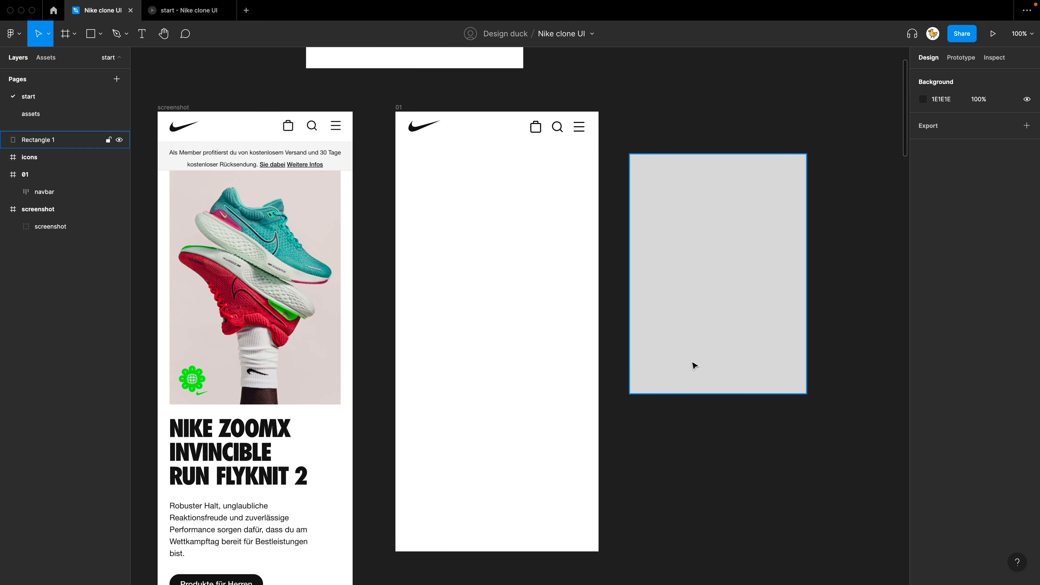
left_click(692, 362)
left_click_drag(695, 393, 692, 410)
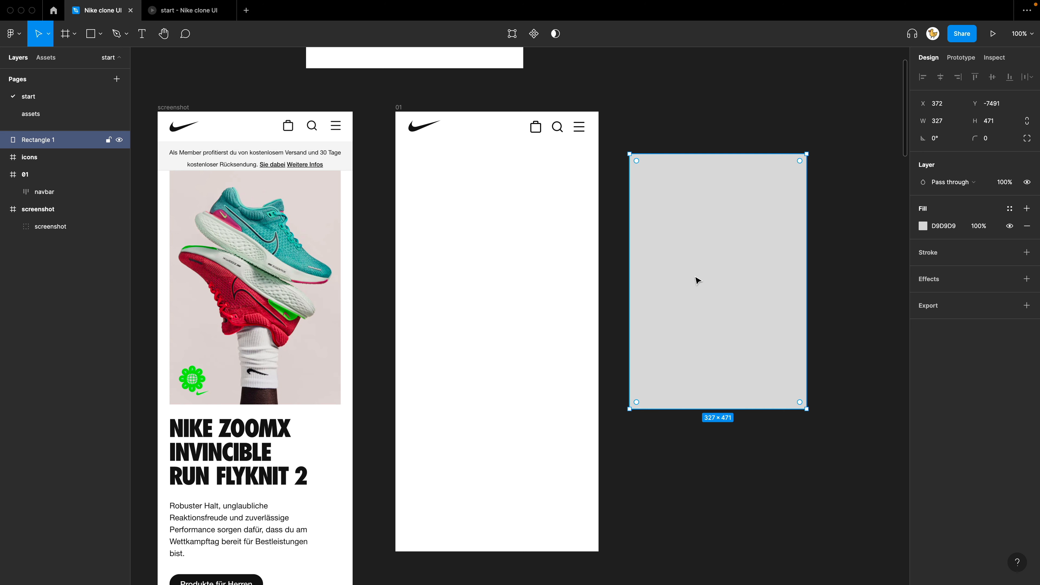
scroll(668, 413, "down", 2)
left_click(660, 366)
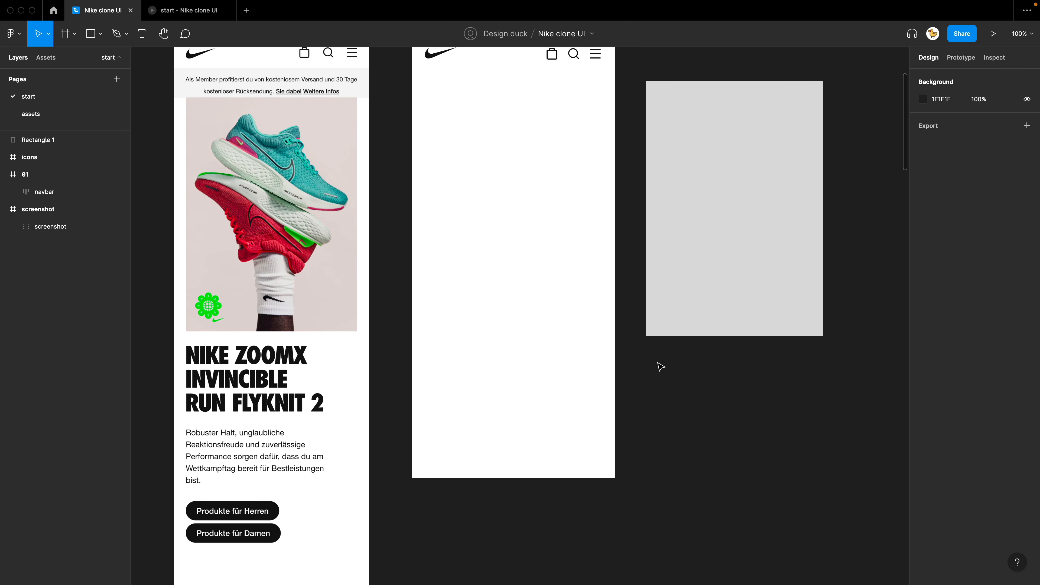
Step: Add the placeholder text "asdfasdfasdfasdfa" just below the rectangle, aligned with its left edge
key("t")
left_click(652, 364)
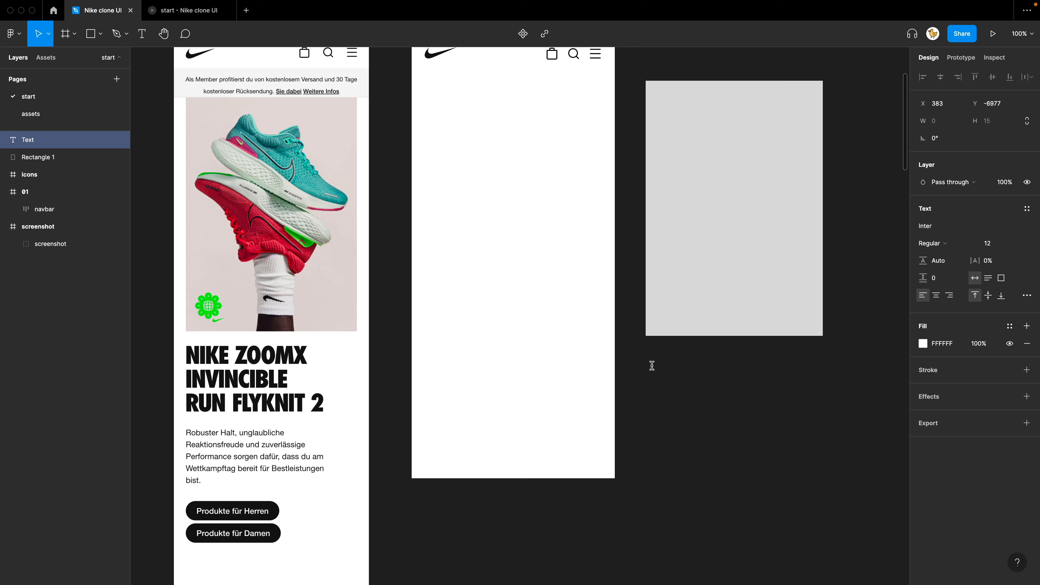
type("asdfasdfasdfasdfa")
key("Escape")
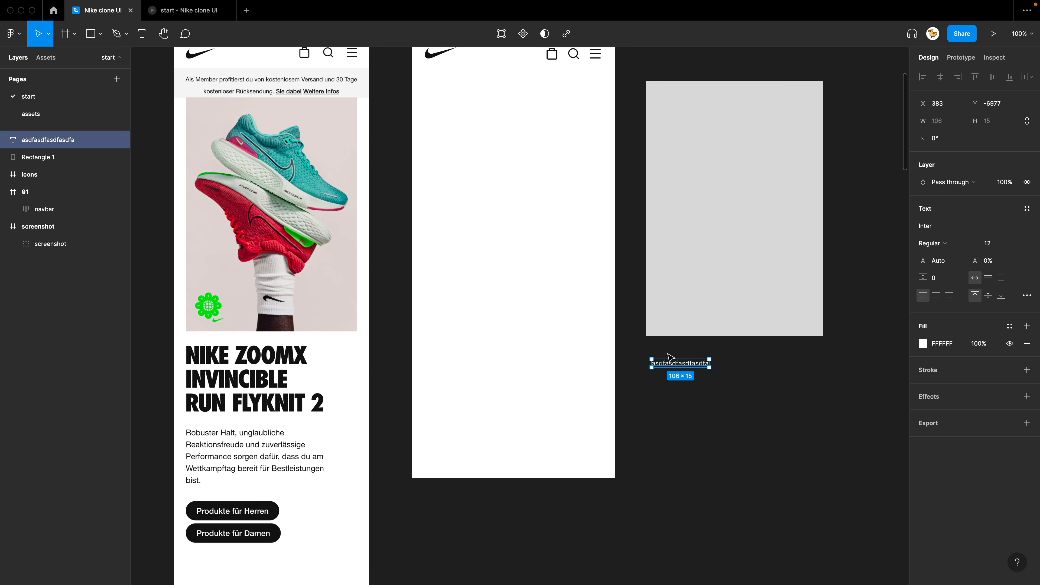
left_click_drag(678, 362, 672, 352)
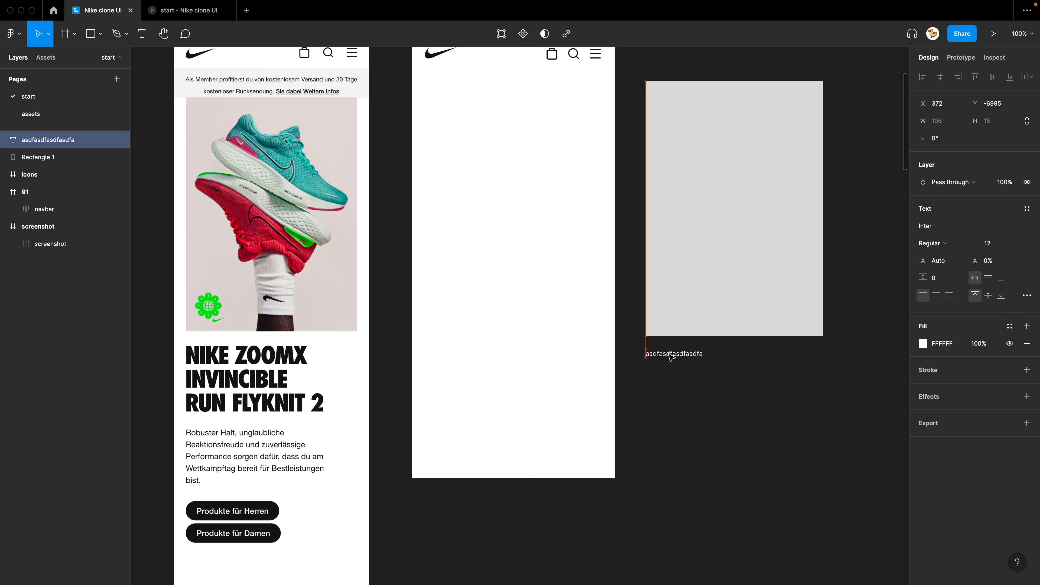
Step: Apply the Default/gray/900 color style to the placeholder text
left_click(1010, 326)
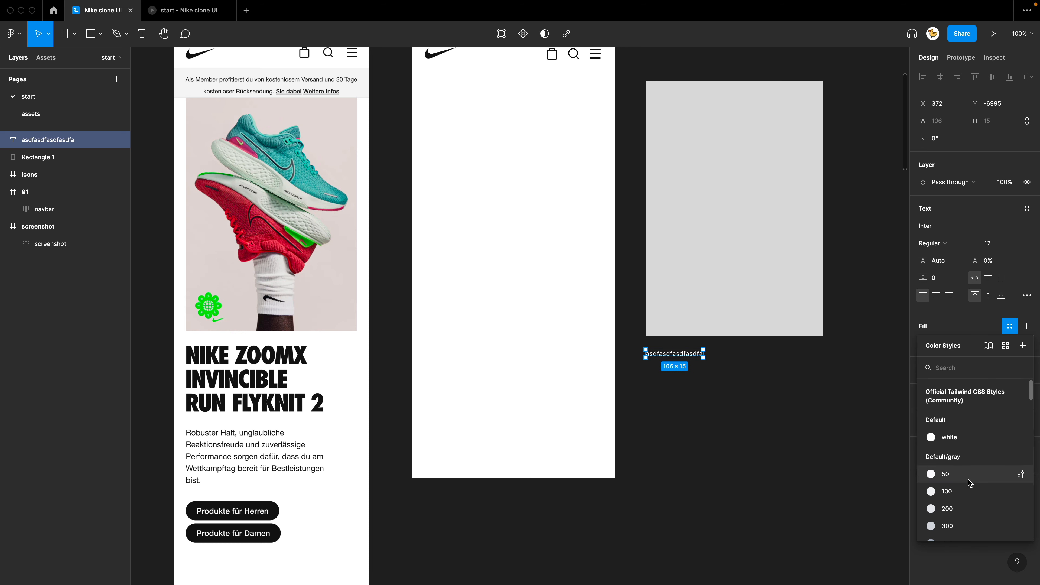
scroll(970, 487, "down", 5)
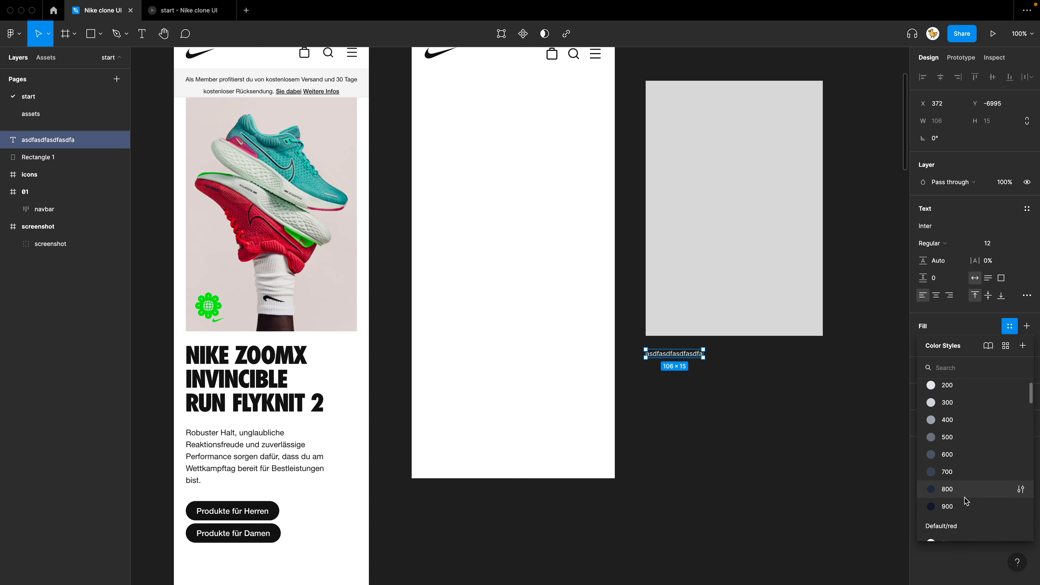
left_click(966, 507)
left_click(722, 372)
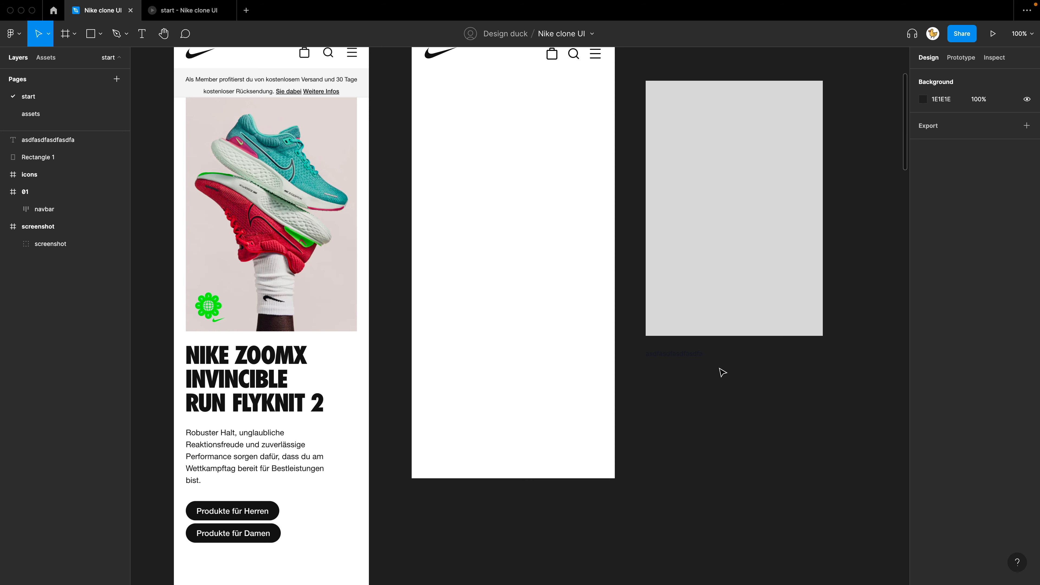
Step: Move the rectangle and the placeholder text together into frame 01, below the navbar
left_click_drag(747, 397, 497, 281)
left_click(695, 337)
left_click_drag(637, 242, 703, 306)
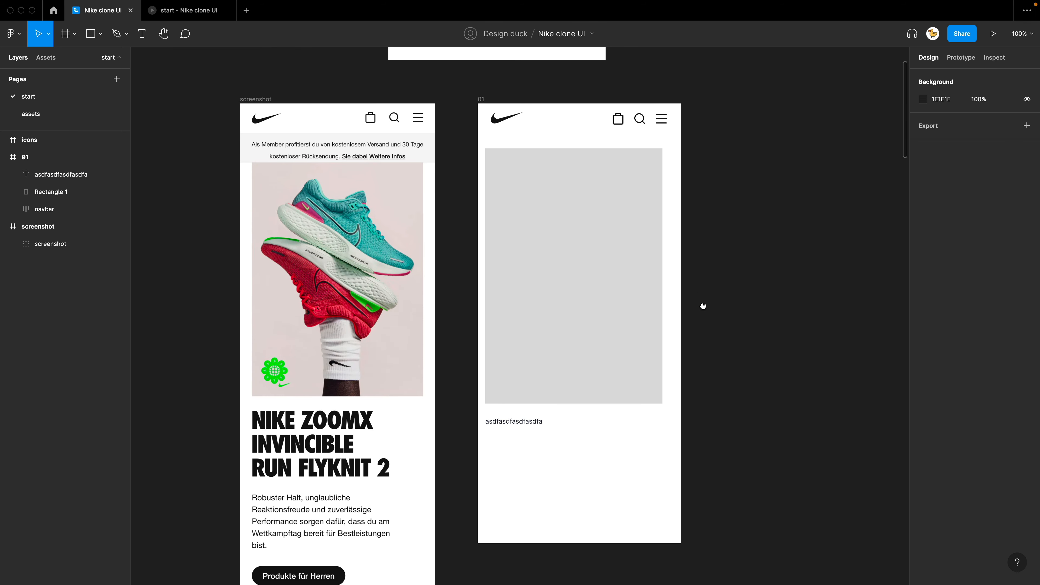
Step: Apply the text-4xl/leading-10 font-extrabold 36/40 text style to the placeholder text under the rectangle
scroll(569, 413, "down", 3)
left_click(564, 367)
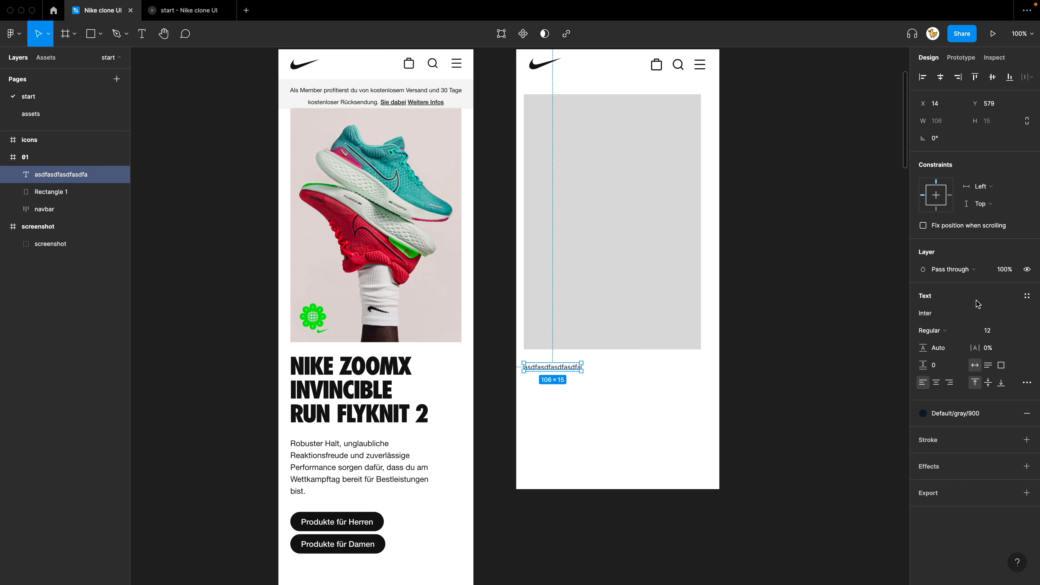
left_click(1027, 296)
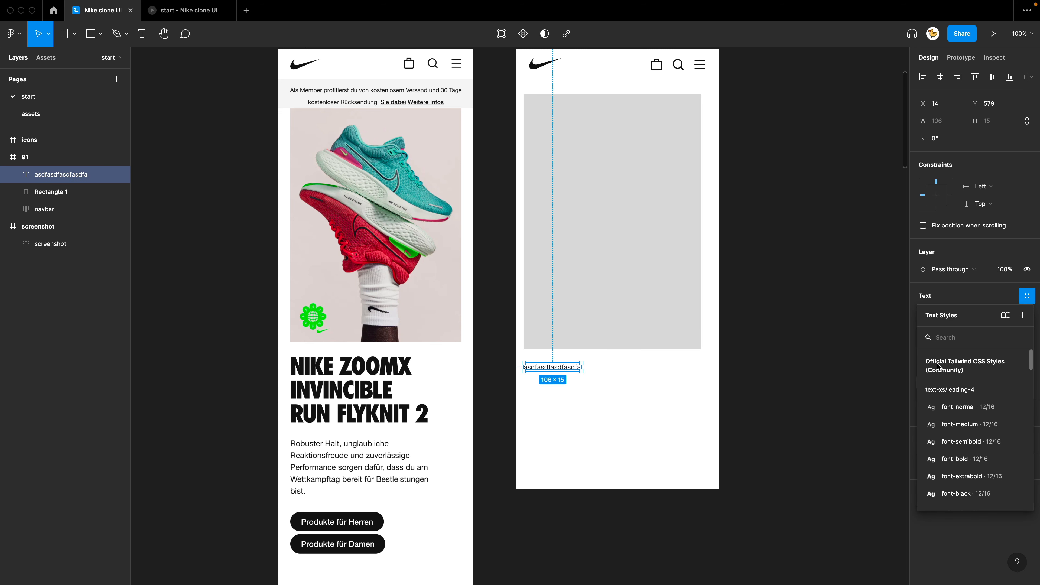
scroll(958, 420, "down", 8)
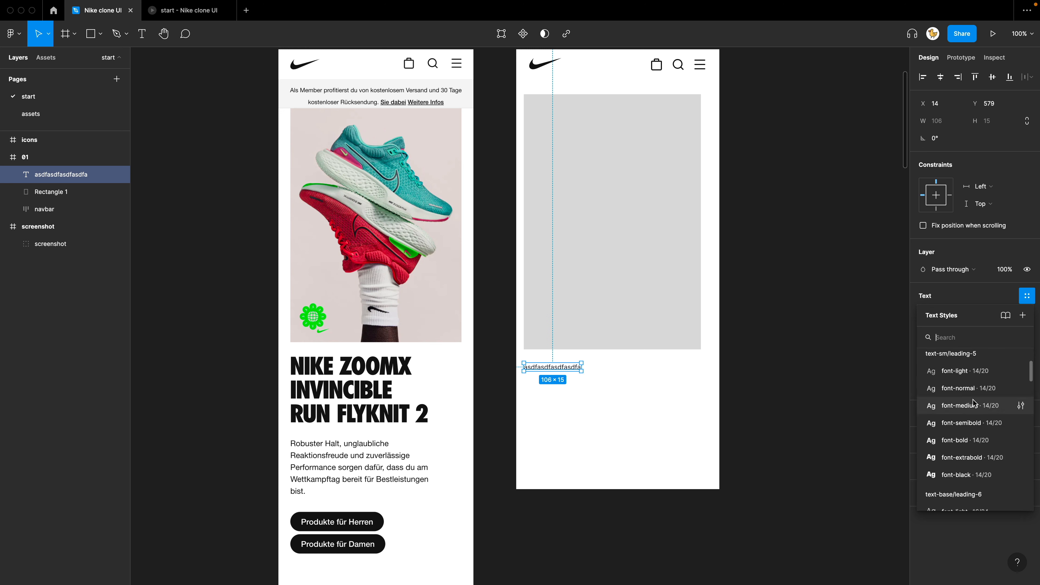
scroll(966, 424, "down", 10)
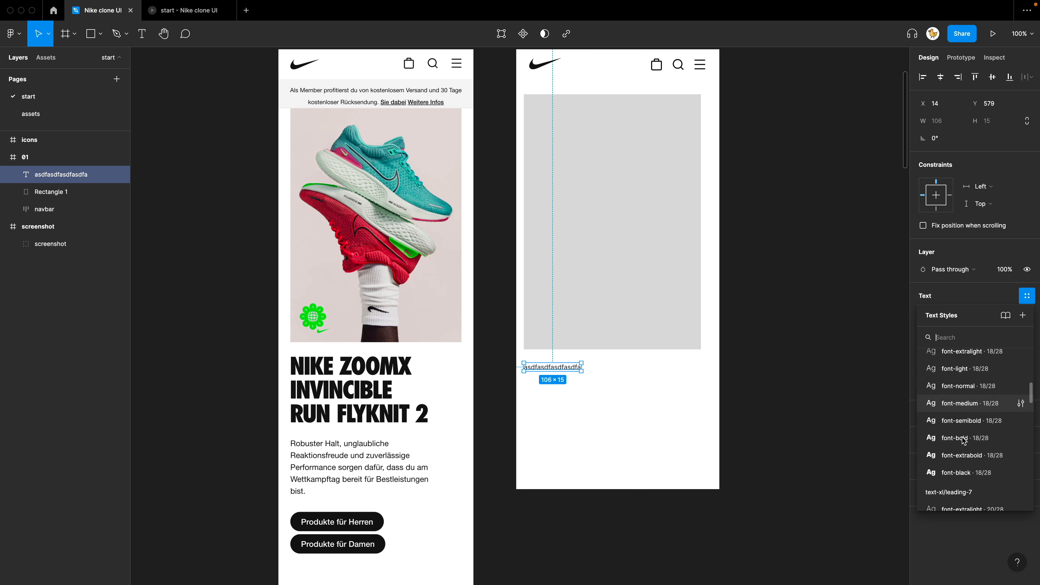
scroll(971, 419, "down", 6)
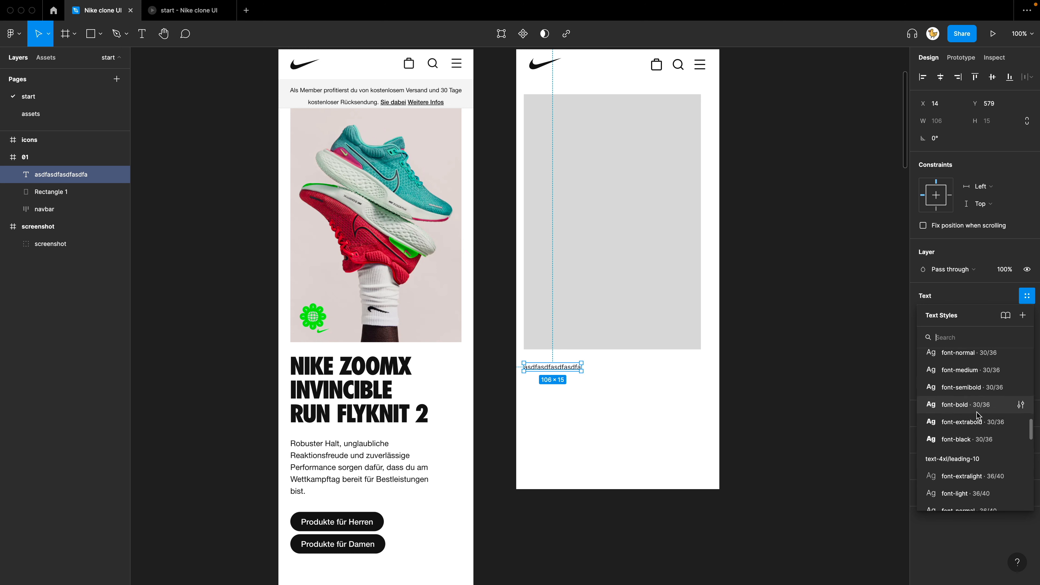
scroll(973, 431, "down", 5)
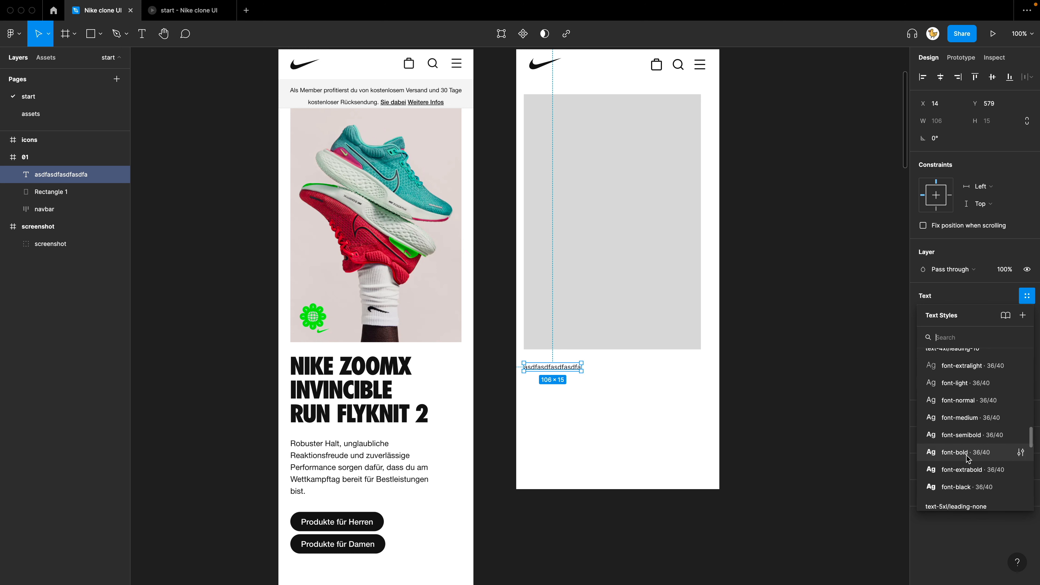
left_click(962, 470)
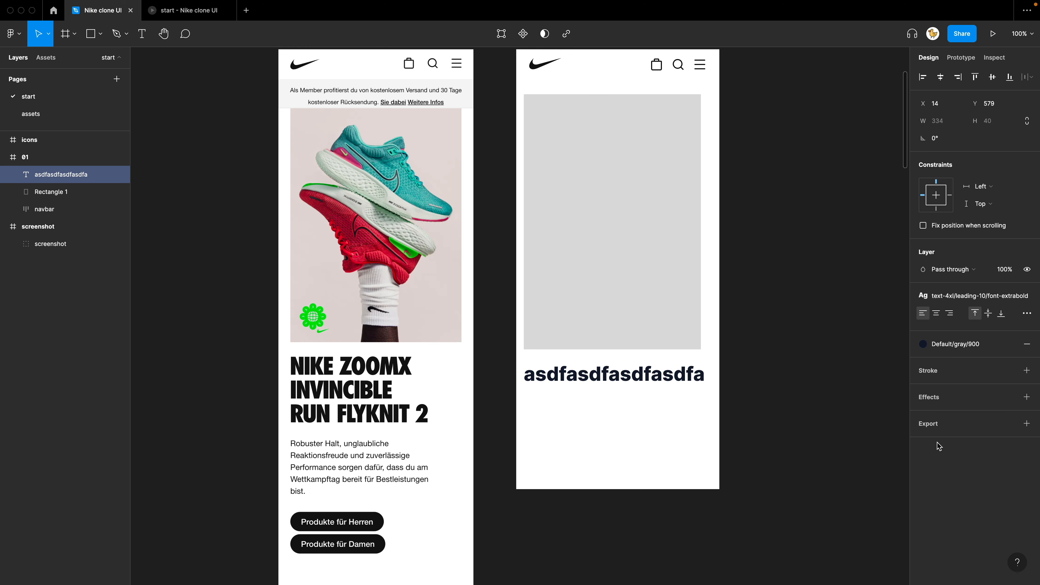
Step: Duplicate the placeholder heading directly below the original in frame 01
left_click_drag(560, 381, 622, 387)
left_click(668, 408)
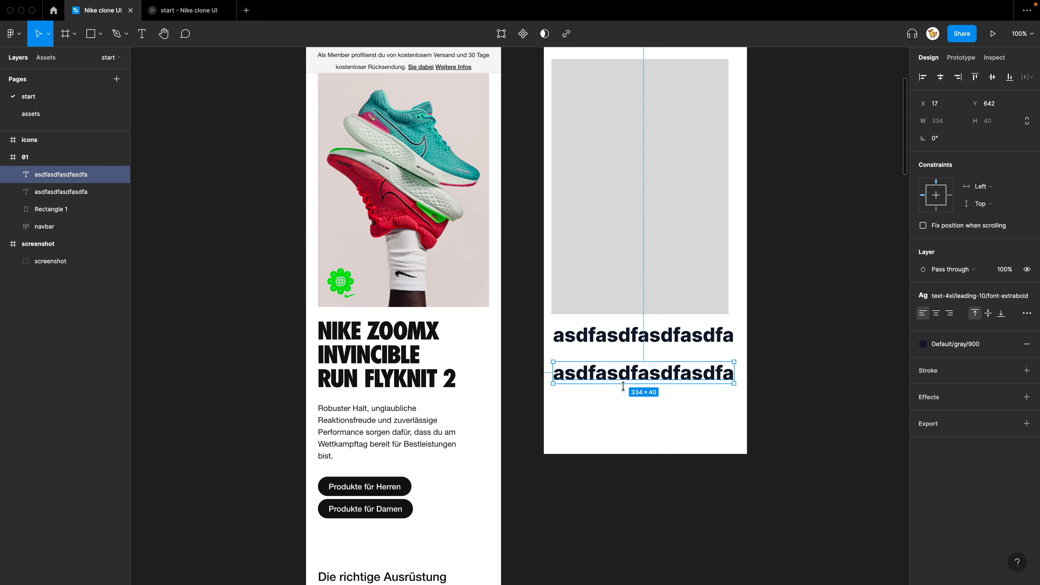
left_click(625, 400)
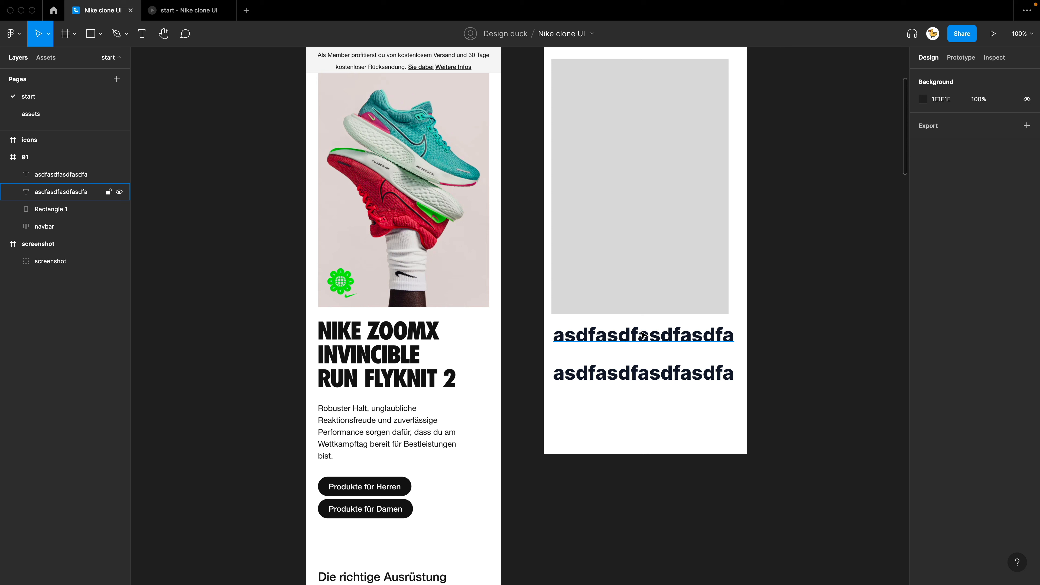
Step: Apply the text-base/leading-6 font-normal 16/24 text style to the lower copy of the placeholder text
left_click(639, 377)
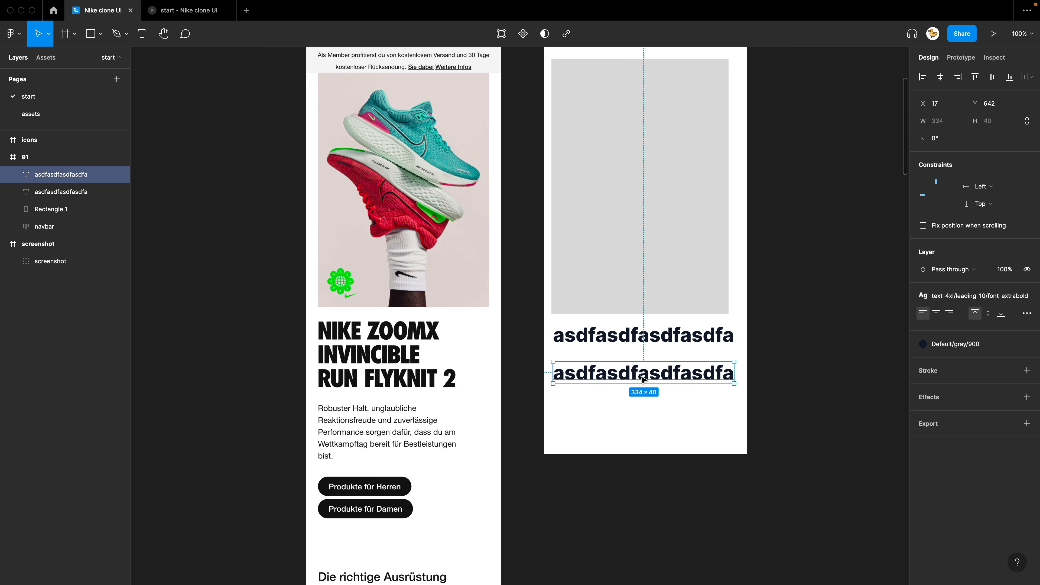
left_click(966, 298)
scroll(970, 400, "up", 10)
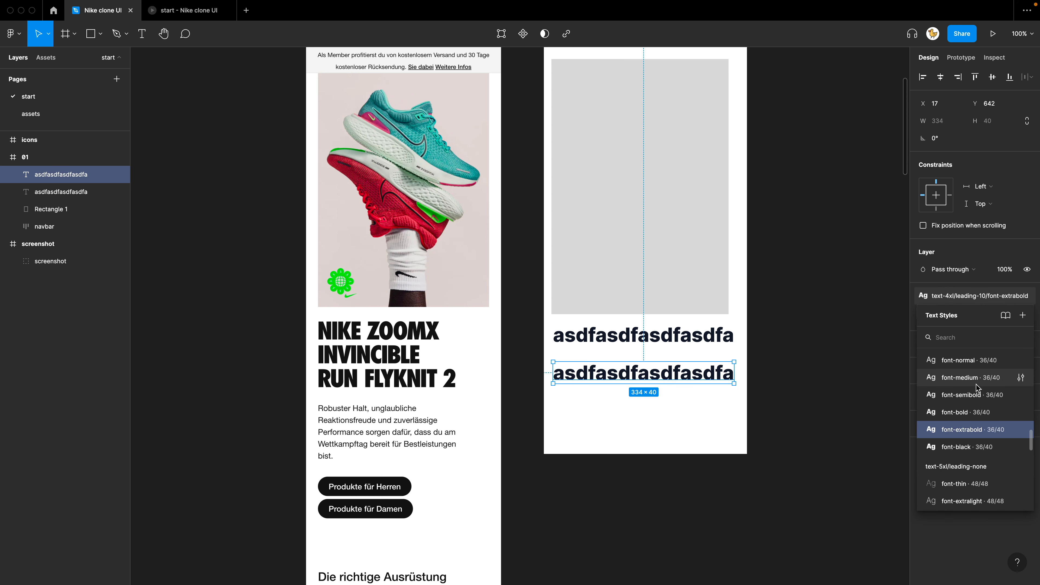
scroll(978, 411, "up", 5)
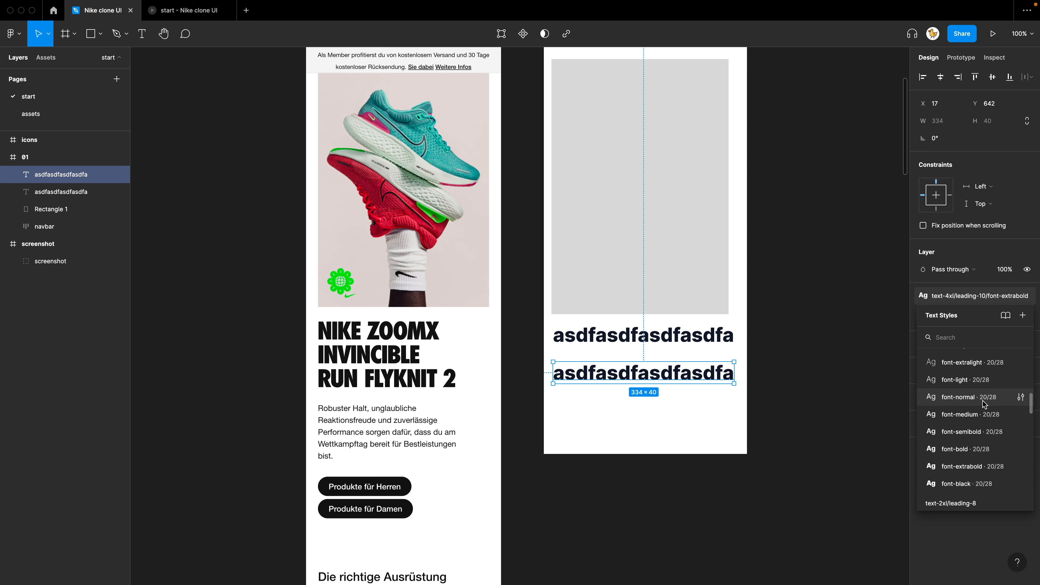
scroll(974, 424, "up", 4)
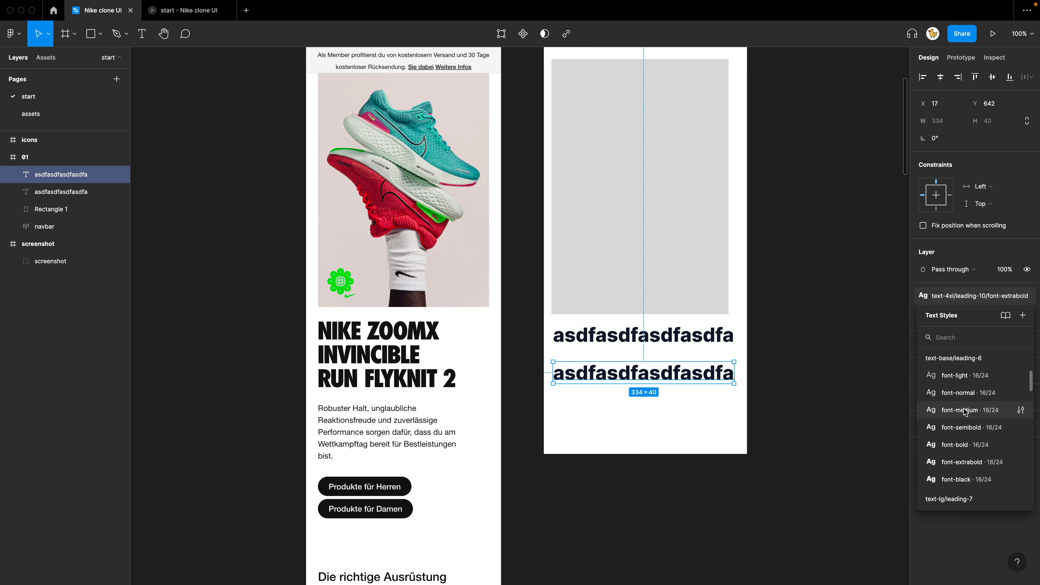
left_click(973, 393)
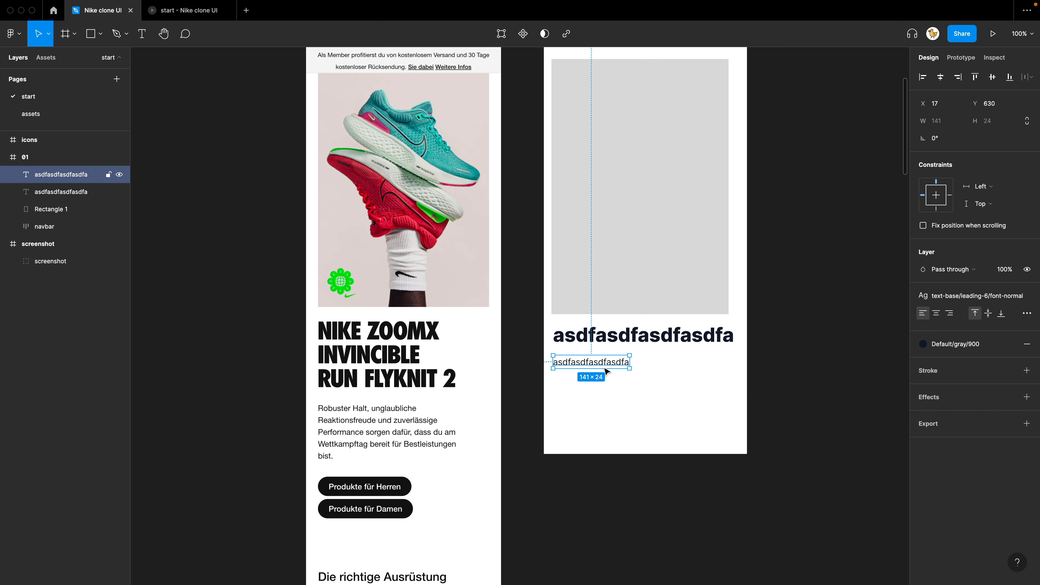
Step: Duplicate the body placeholder text directly below the original in frame 01 and change the copy's text to "Button"
left_click(629, 397)
scroll(606, 386, "right", 2)
scroll(607, 386, "up", 1)
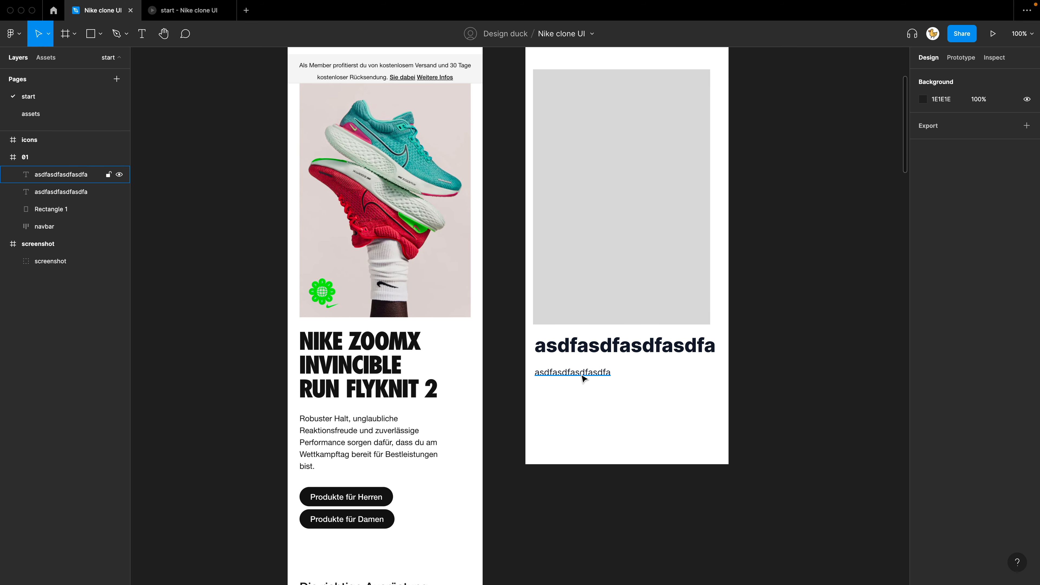
scroll(489, 409, "down", 2)
scroll(490, 409, "left", 1)
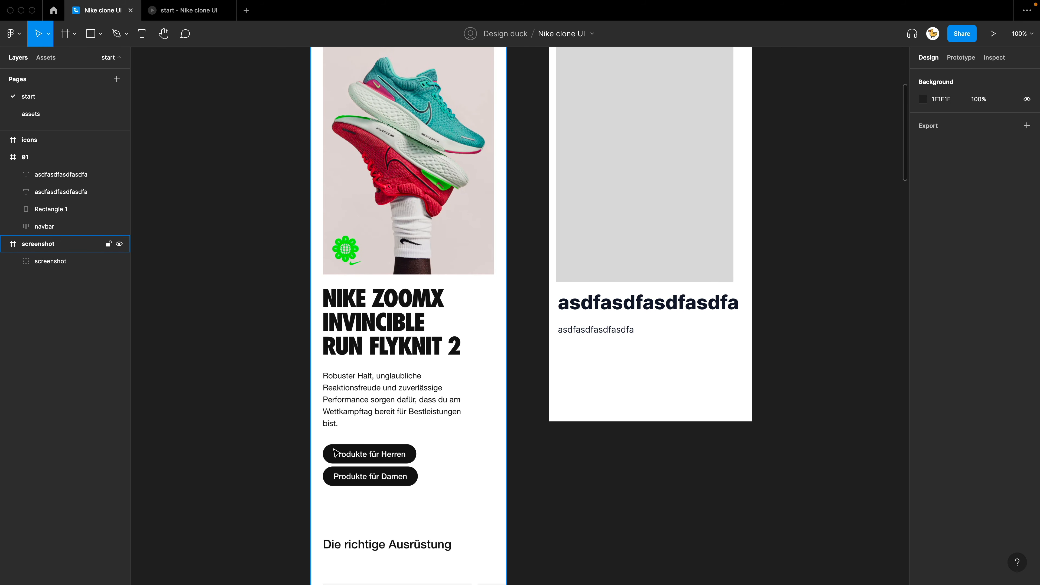
left_click(605, 337)
left_click_drag(604, 337, 605, 360)
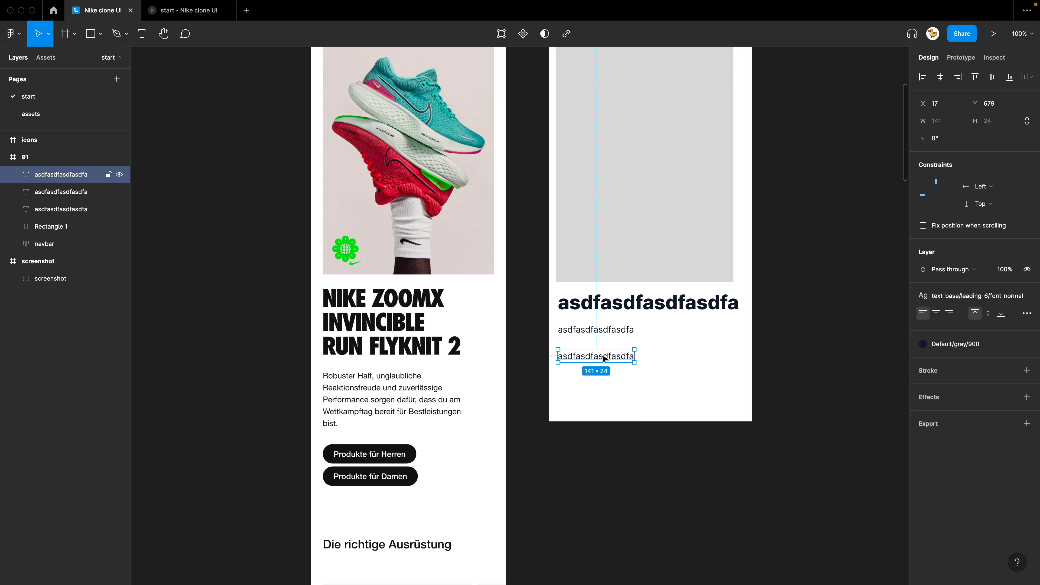
double_click(608, 356)
type("Button")
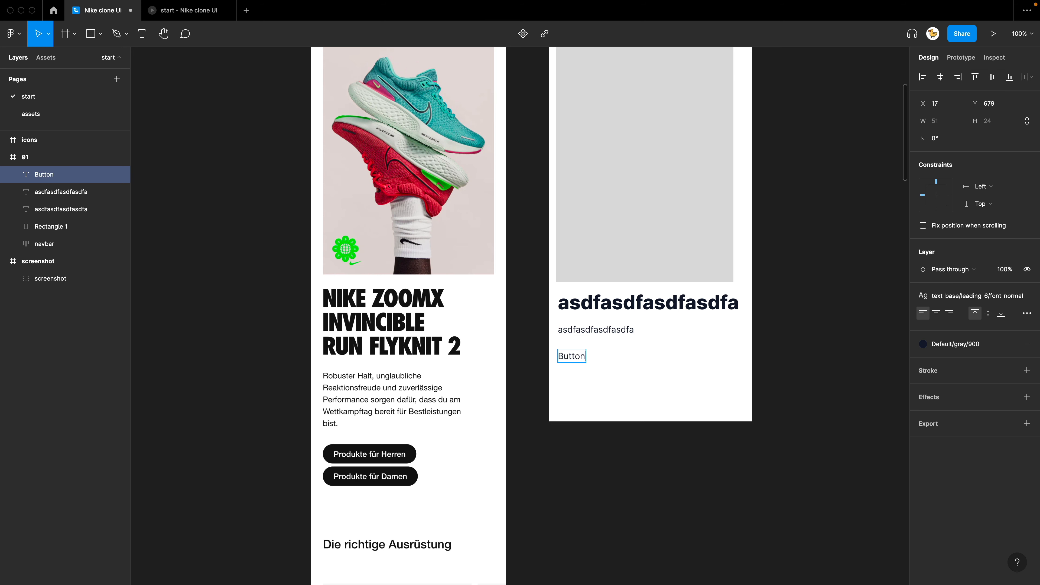
key("Escape")
Step: Offset the Button text, wrap it in an auto layout frame and fill that frame with Default/gray/900
left_click_drag(579, 358, 612, 361)
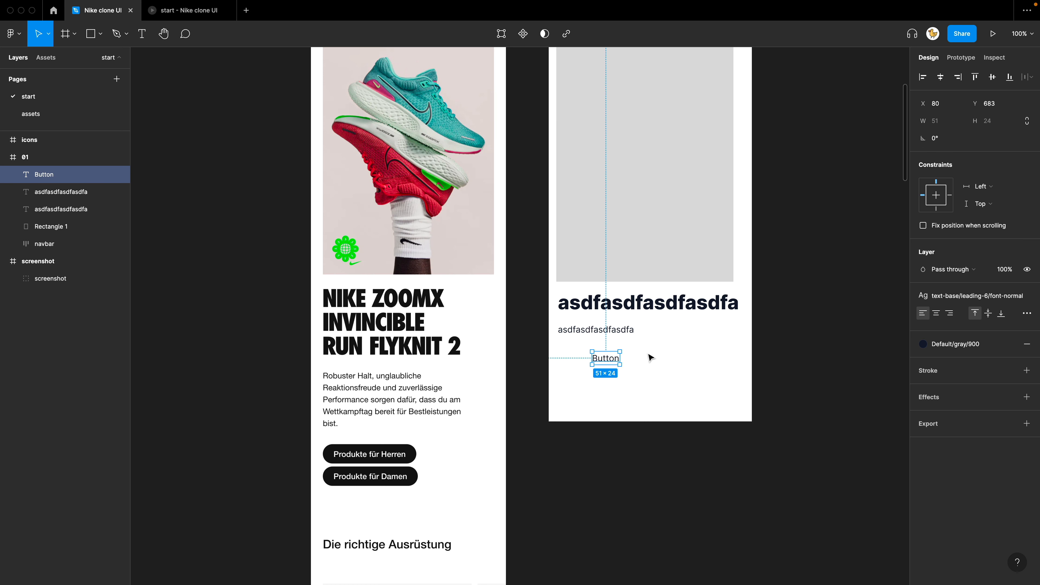
key("shift+a")
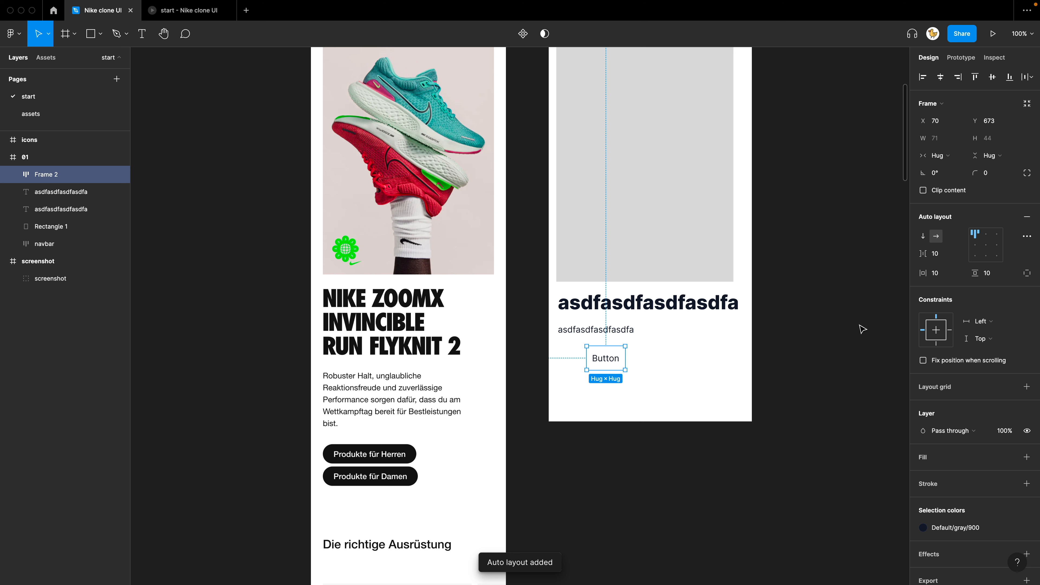
left_click(1010, 458)
scroll(975, 494, "down", 2)
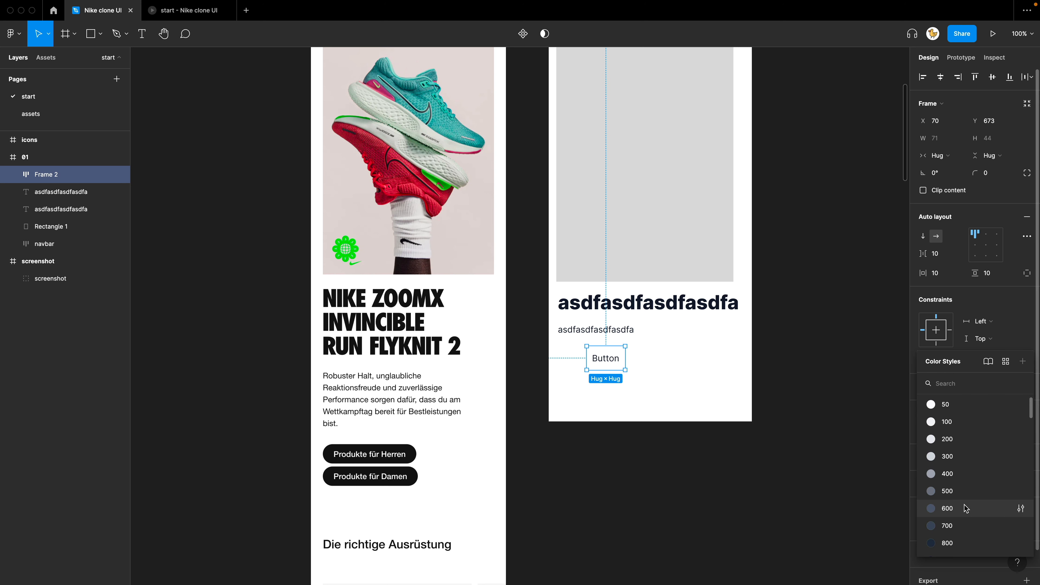
scroll(966, 508, "down", 2)
left_click(972, 500)
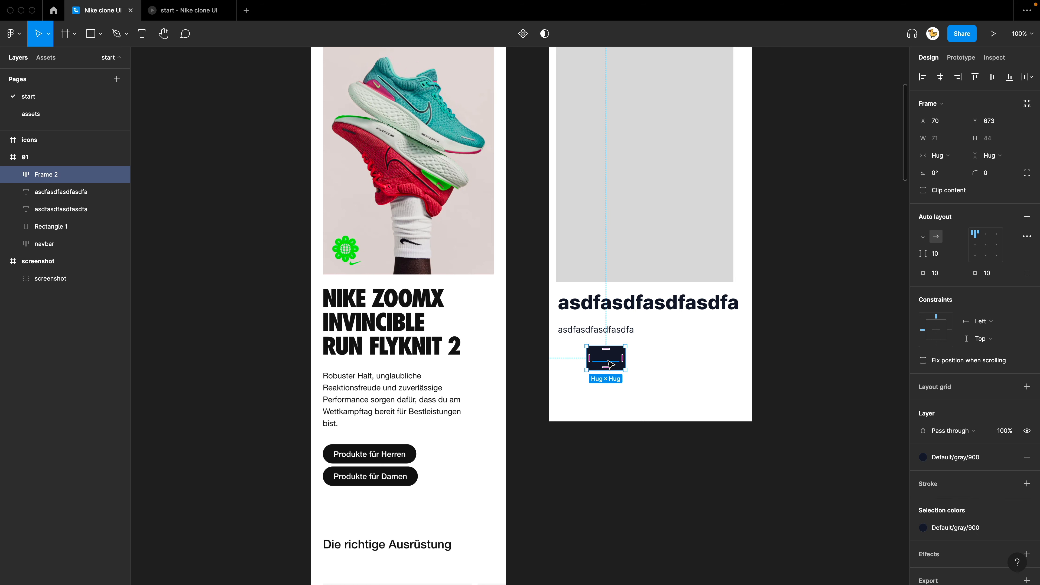
Step: Color the Button label Default/white and apply the text-base/leading-6 font-semibold 16/24 text style to it
double_click(610, 363)
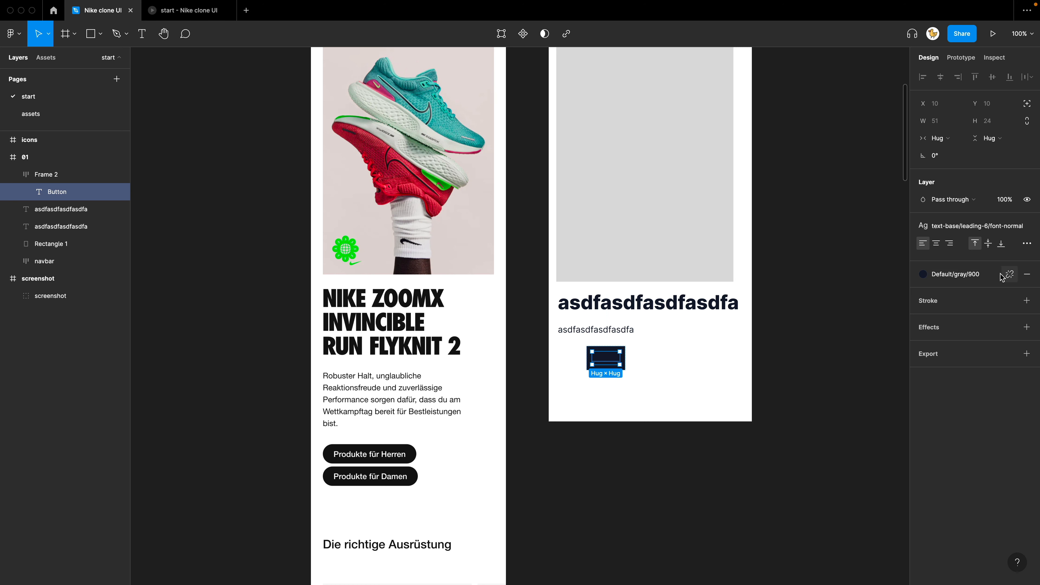
left_click(977, 281)
scroll(949, 404, "up", 4)
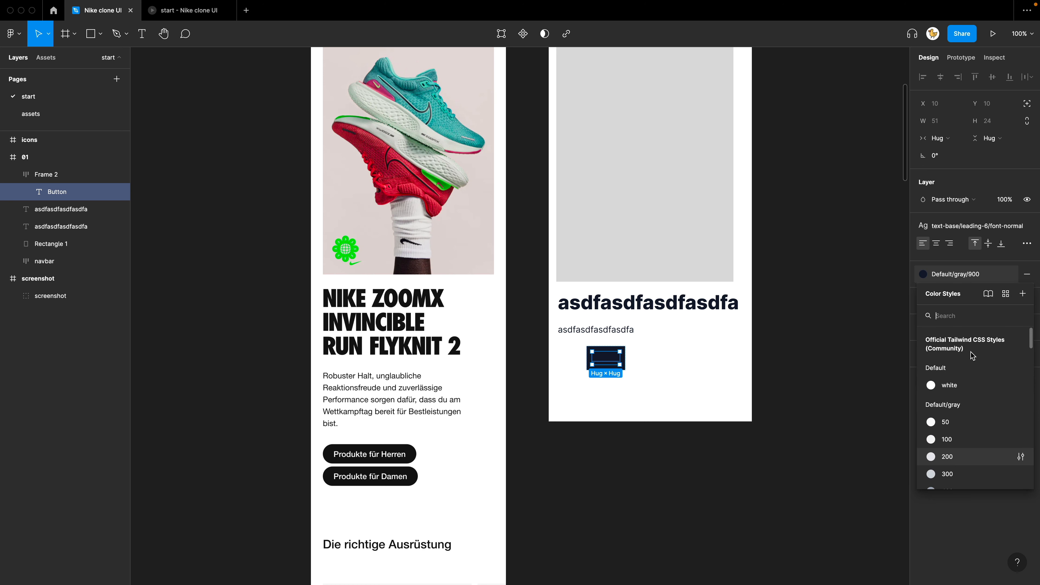
left_click(958, 387)
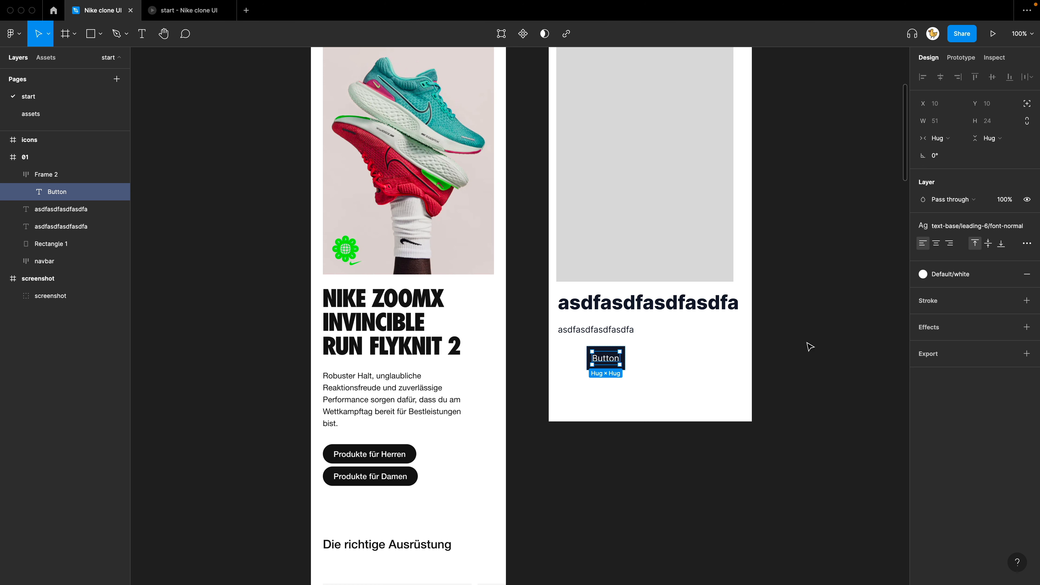
left_click(997, 229)
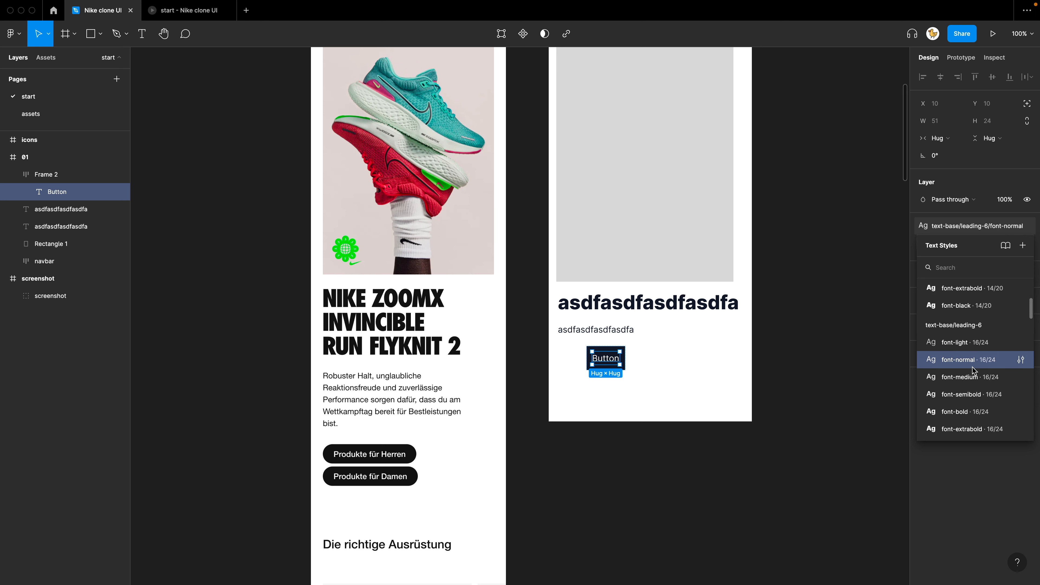
left_click(972, 399)
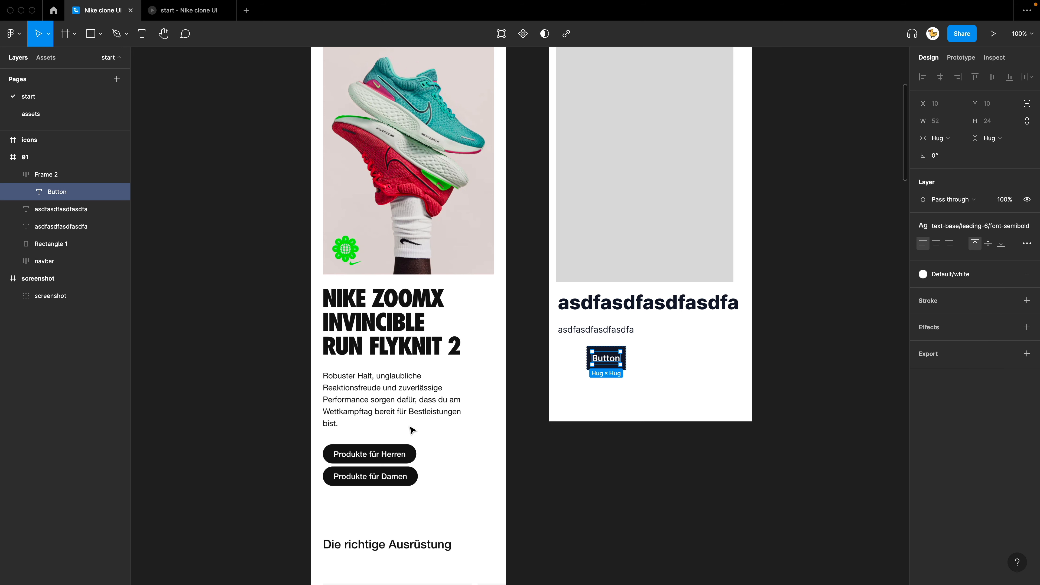
Step: Round the button frame's corners with a radius of 30
left_click(649, 374)
left_click(614, 372)
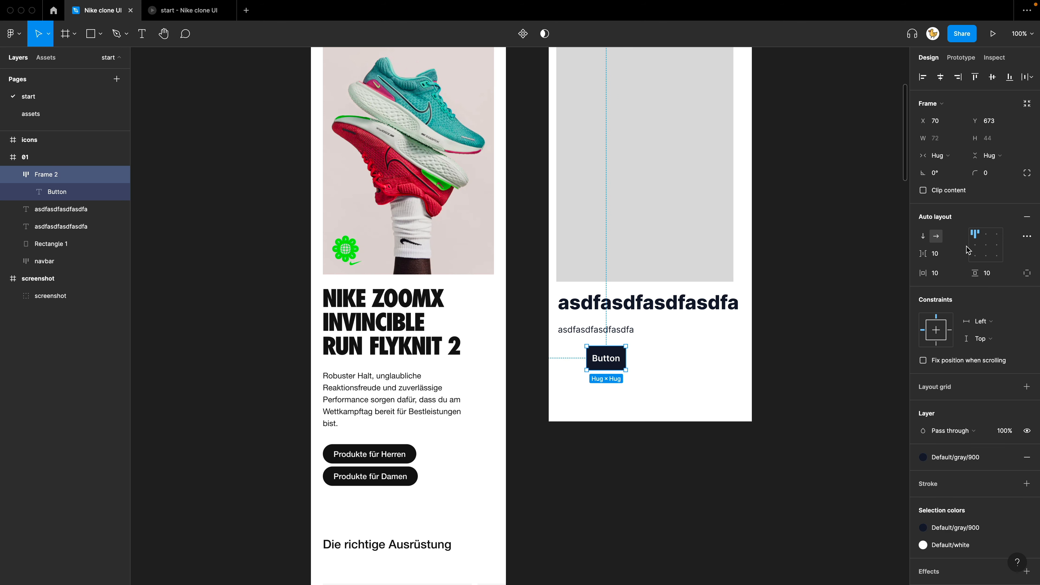
left_click(990, 173)
left_click_drag(993, 176, 950, 176)
type("30")
key("Return")
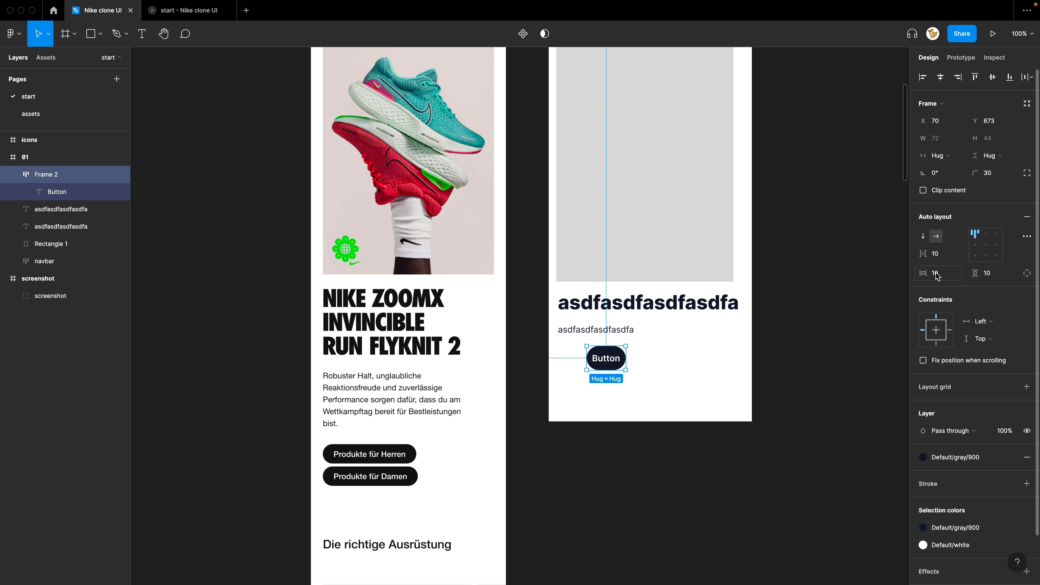
Step: Set the button's auto layout item spacing to 0, horizontal padding to 16 and vertical padding to 8
left_click(925, 255)
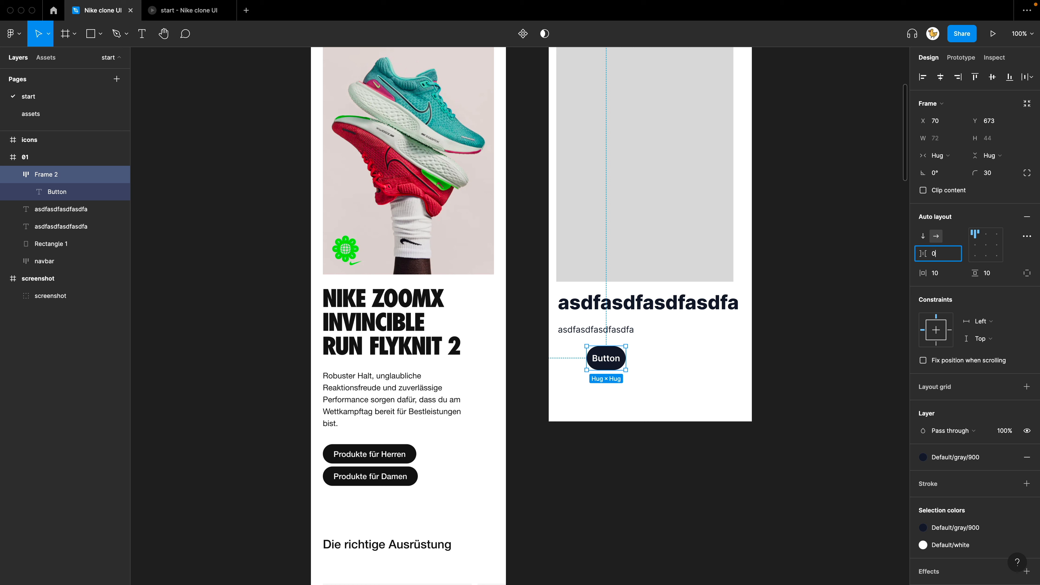
key("Return")
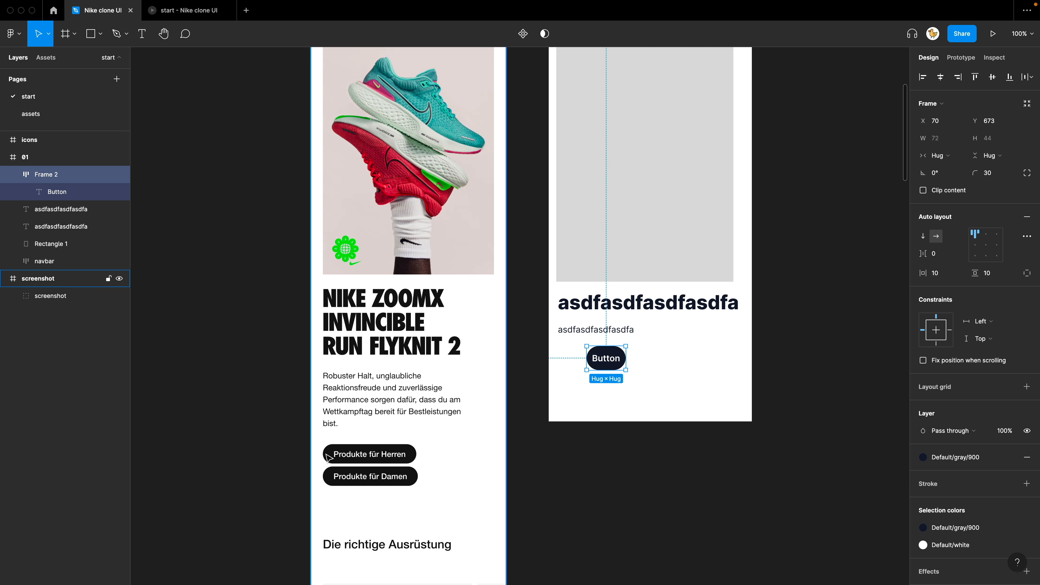
left_click(916, 279)
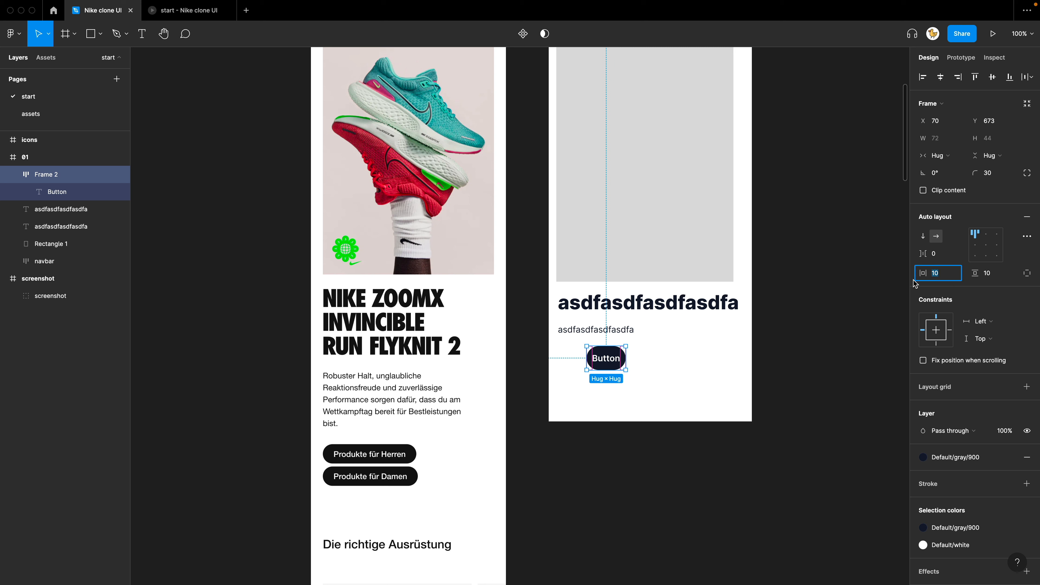
key("Return")
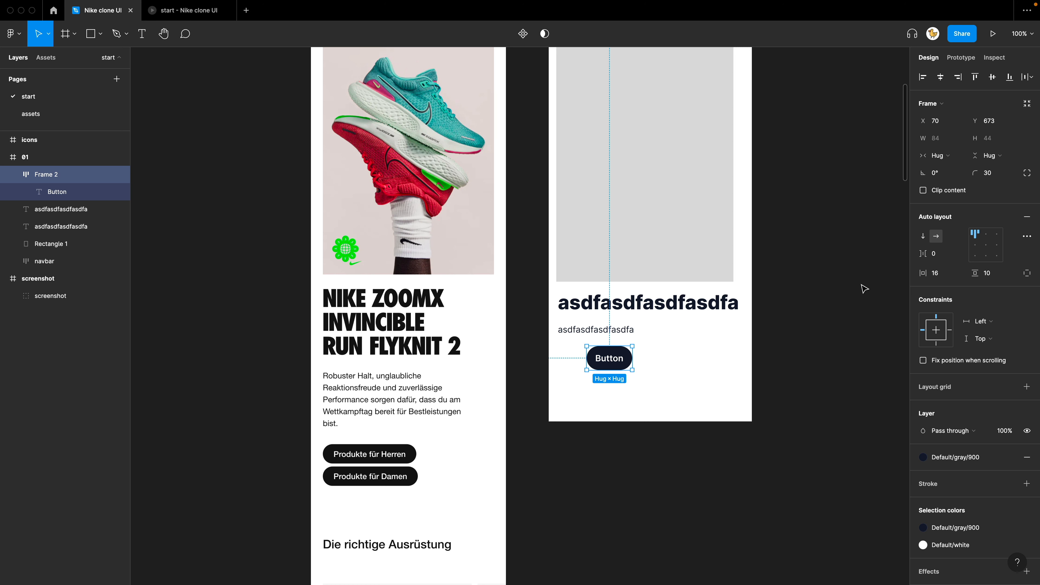
left_click(991, 278)
type("8")
key("Return")
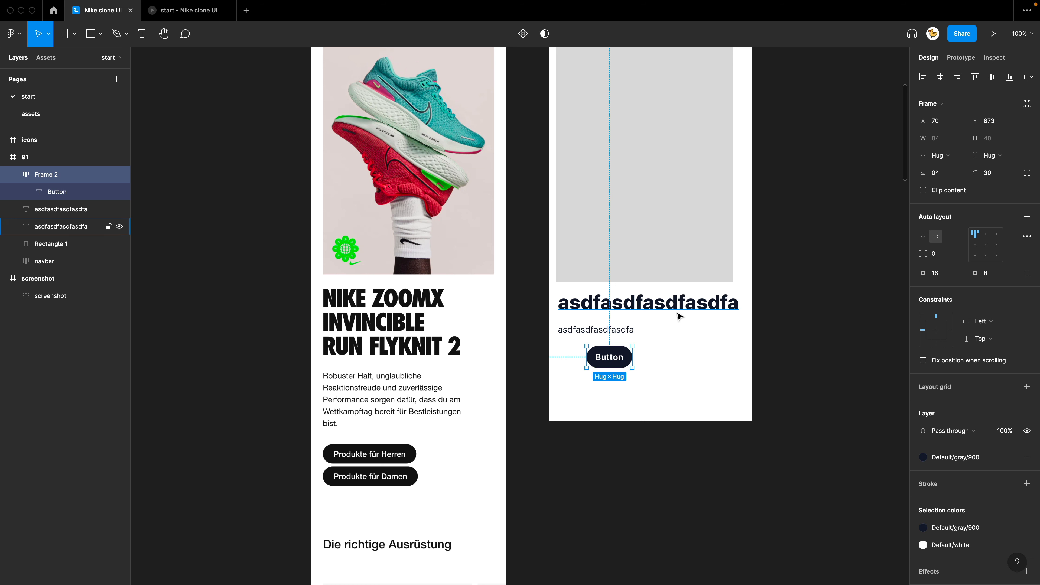
Step: Set the button's horizontal padding to 20 and move the button to X 17, Y 678, aligned with the placeholder texts
left_click(680, 353)
left_click(622, 362)
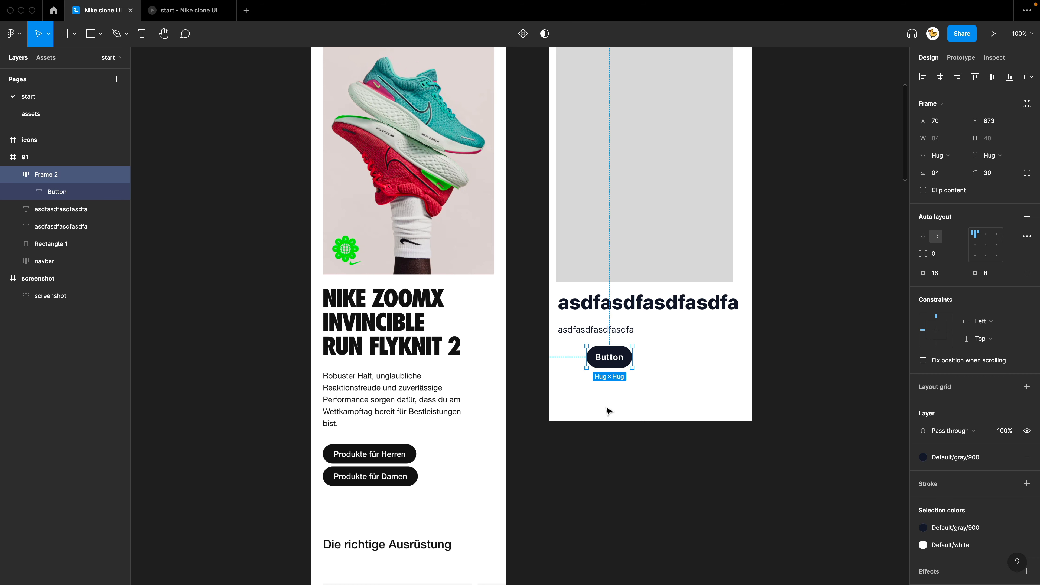
left_click(940, 276)
left_click(646, 365)
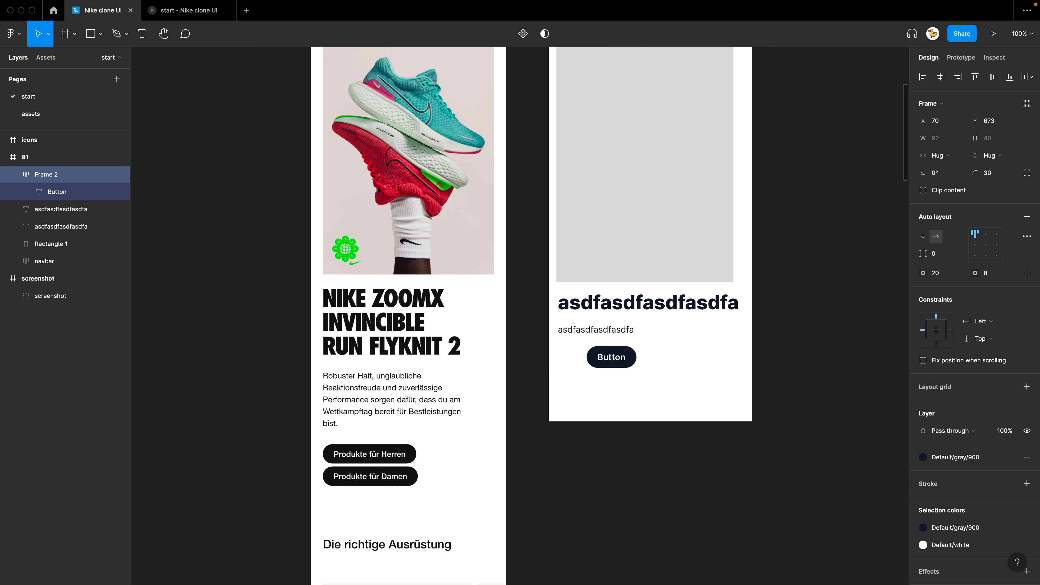
left_click_drag(595, 363, 595, 366)
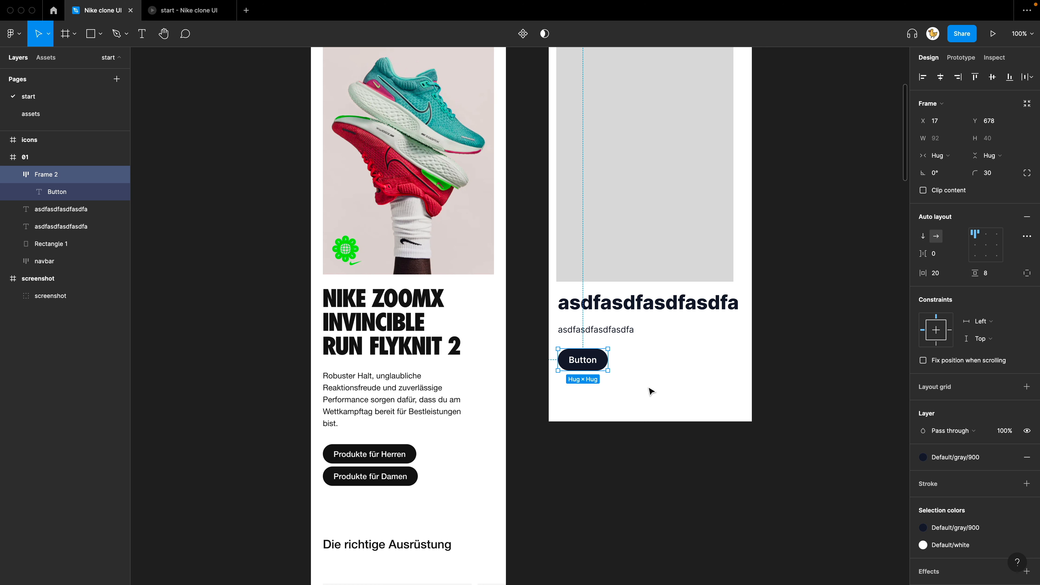
Step: Turn the button into a component named "button" and place an instance of it directly below the original
key("super+alt+k")
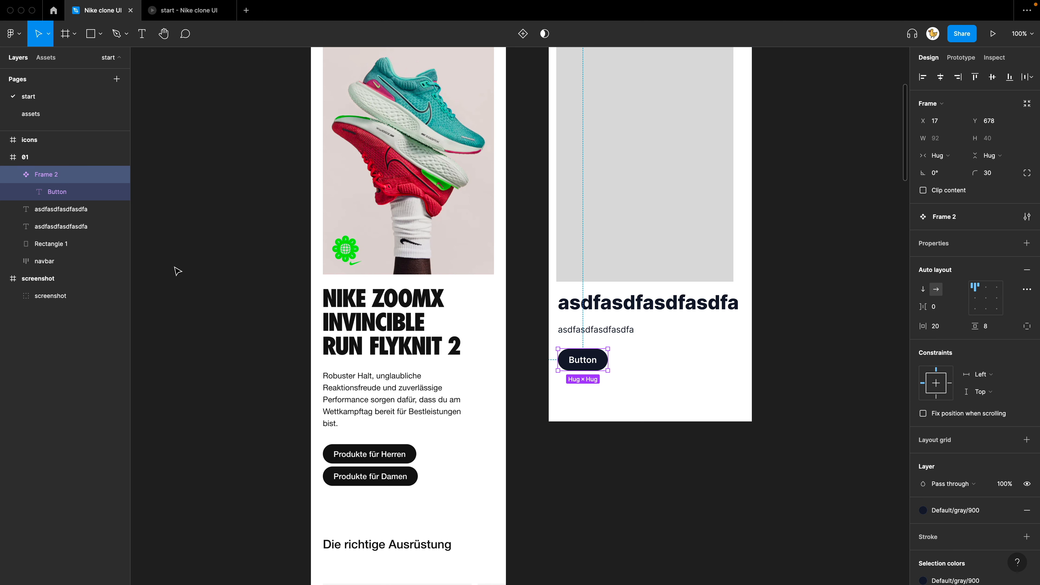
double_click(57, 180)
type("bu")
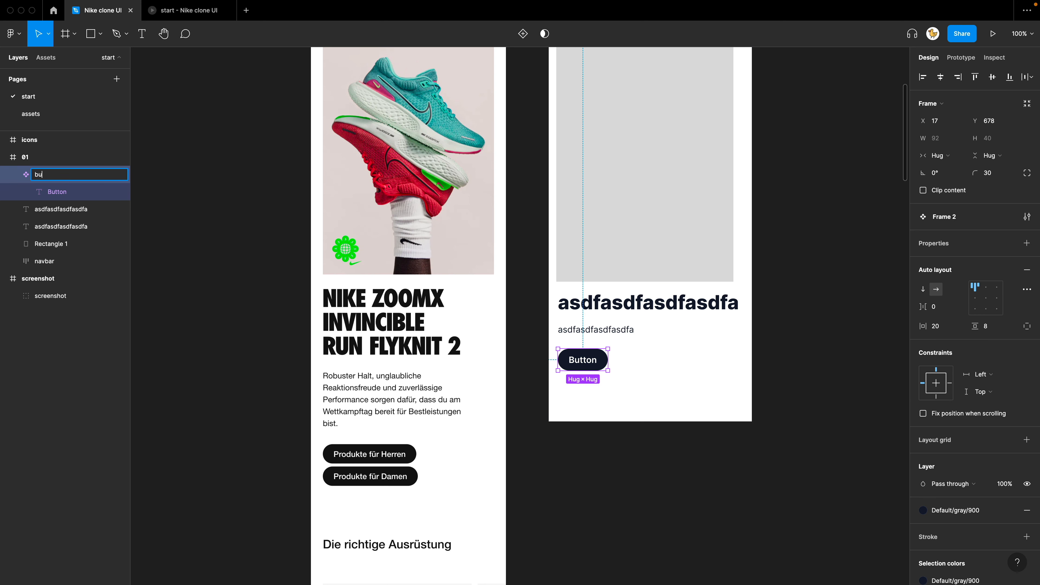
type("tton")
key("Return")
key("Escape")
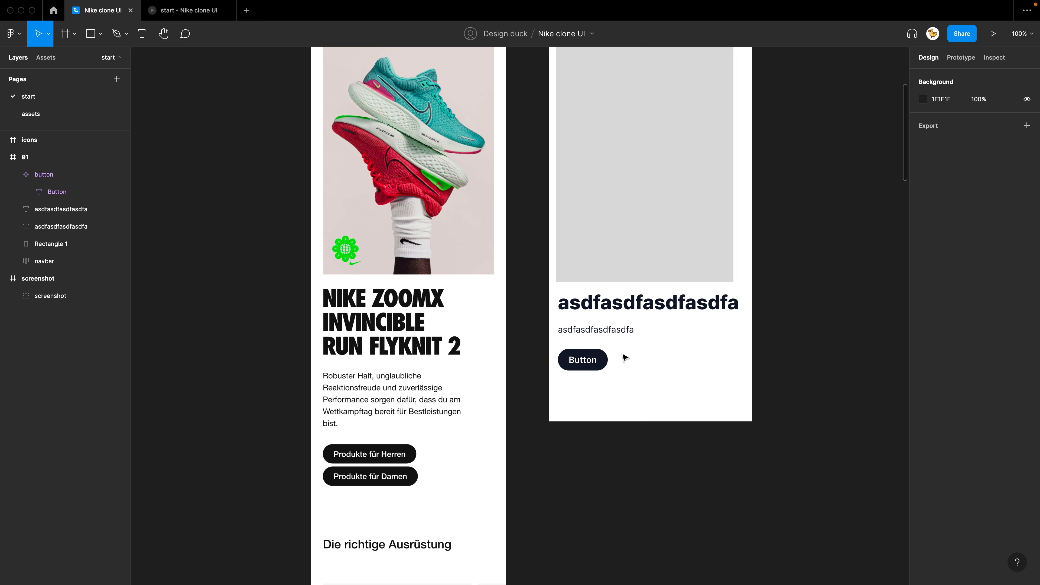
left_click_drag(592, 362, 592, 387)
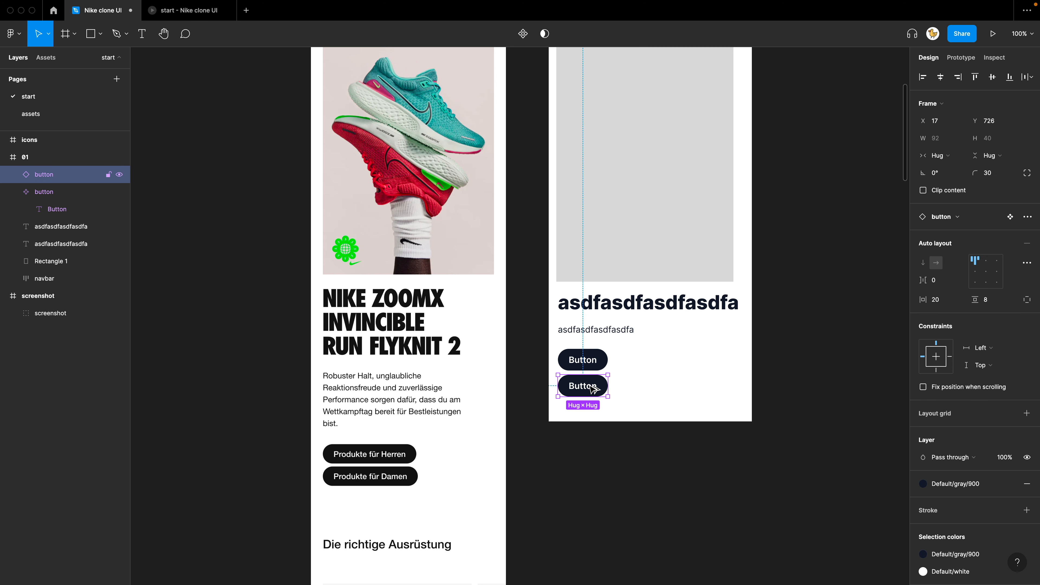
Step: Wrap the rectangle, both placeholder texts and both buttons in one auto layout frame and move it to X 24, Y 87
left_click(675, 376)
left_click_drag(664, 376, 630, 359)
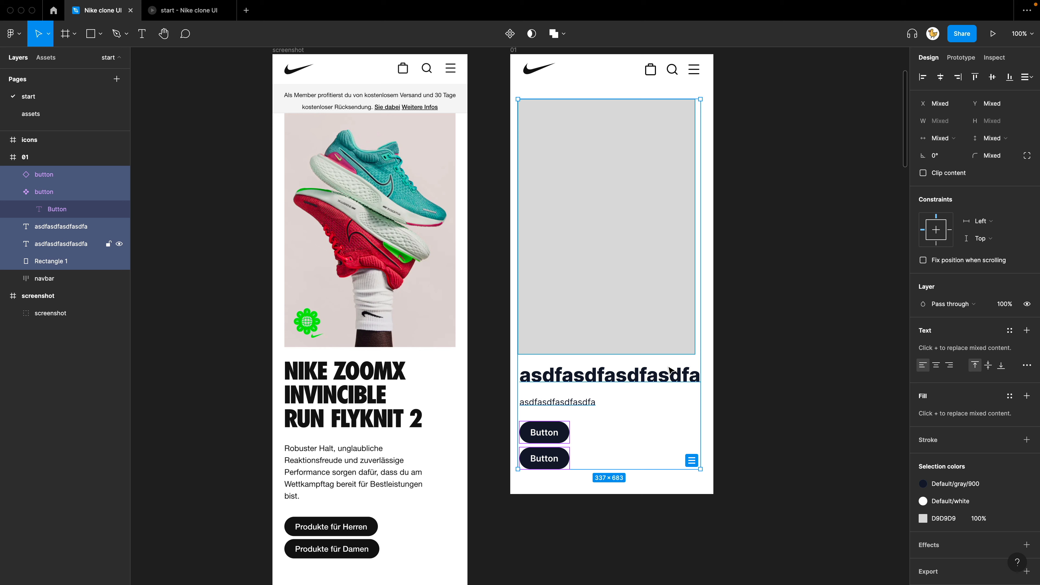
key("shift+a")
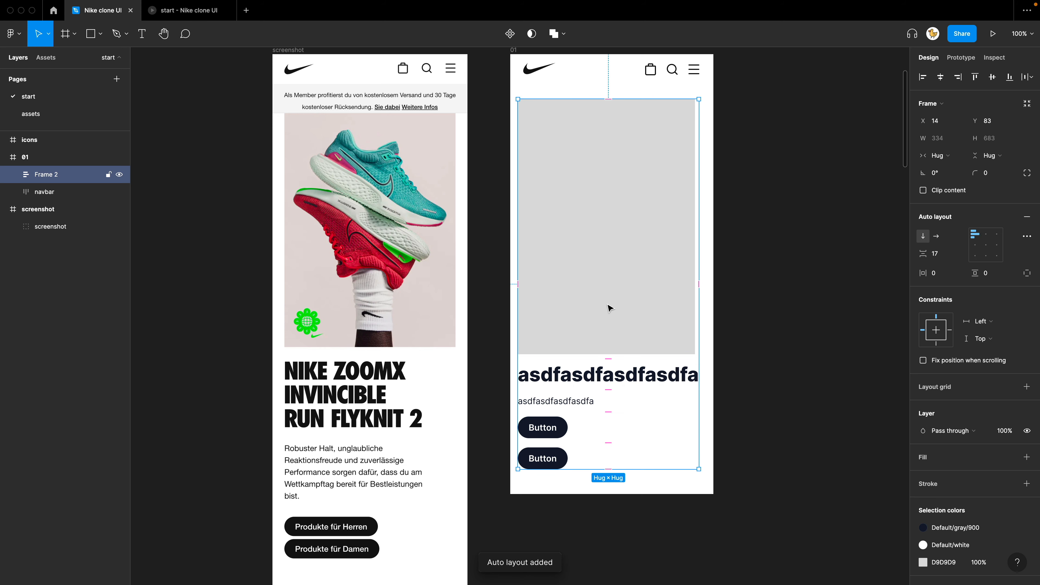
left_click_drag(608, 297, 614, 299)
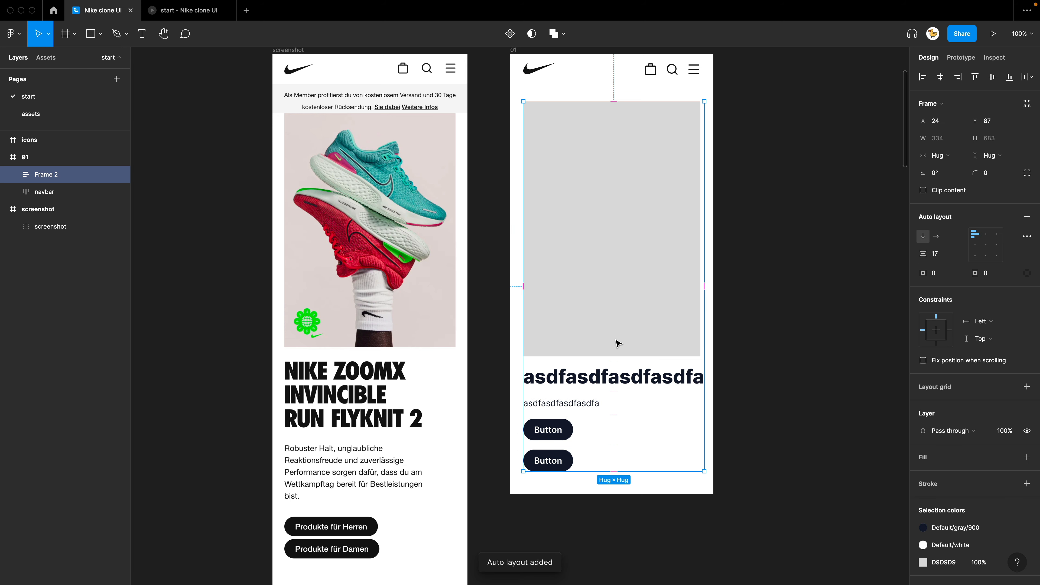
Step: Replace the large heading placeholder in frame 01 with 1 sentence generated by the Lorem ipsum plugin
double_click(612, 381)
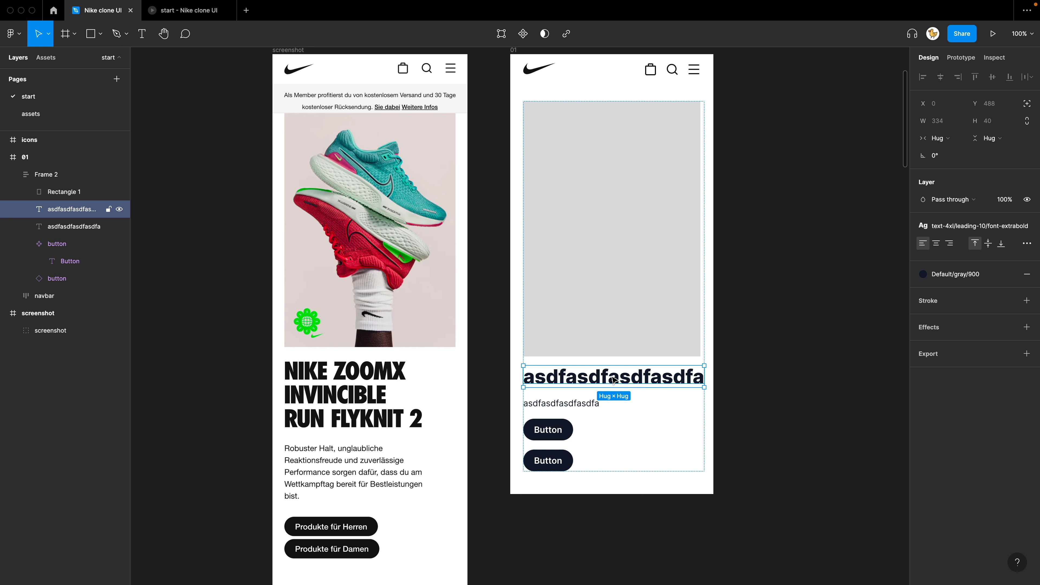
key("ctrl+/")
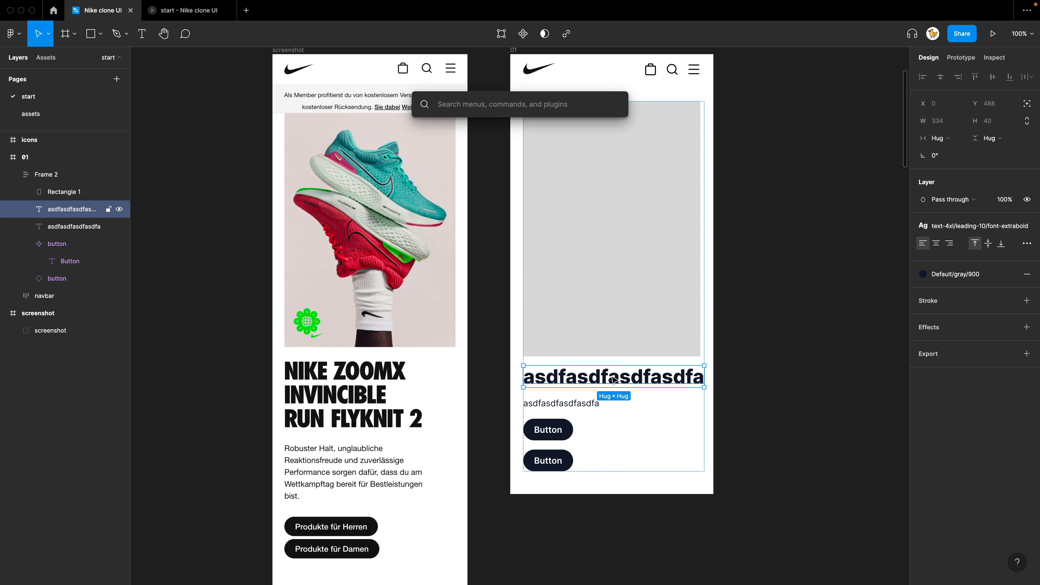
type("lorem")
key("Down")
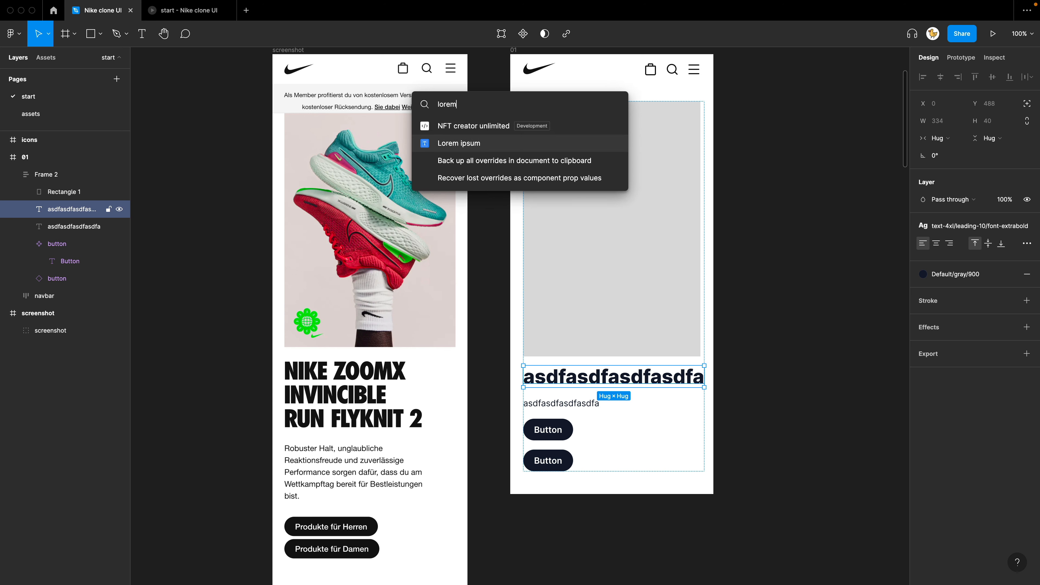
key("Return")
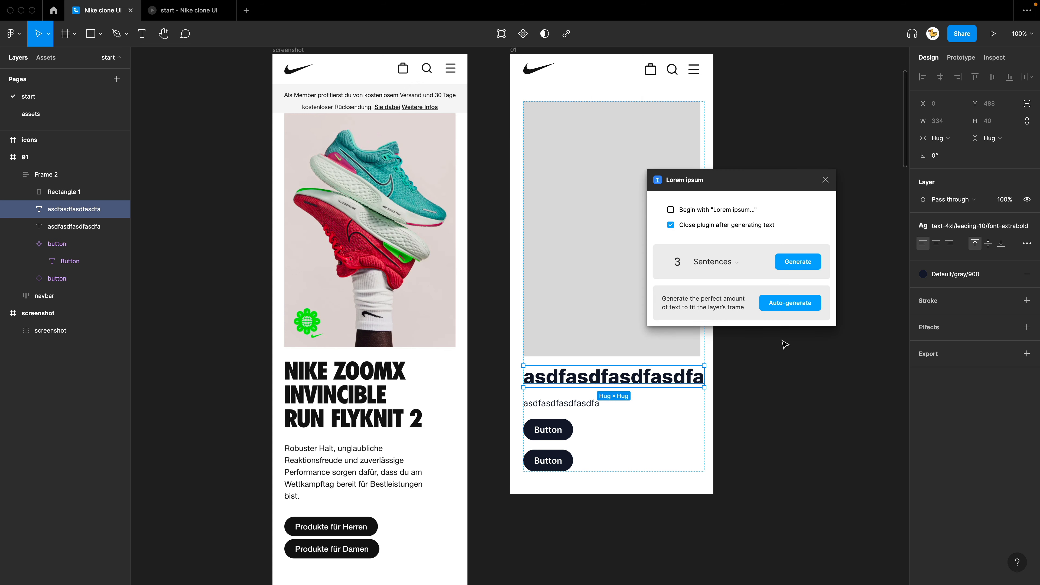
left_click_drag(726, 188, 800, 219)
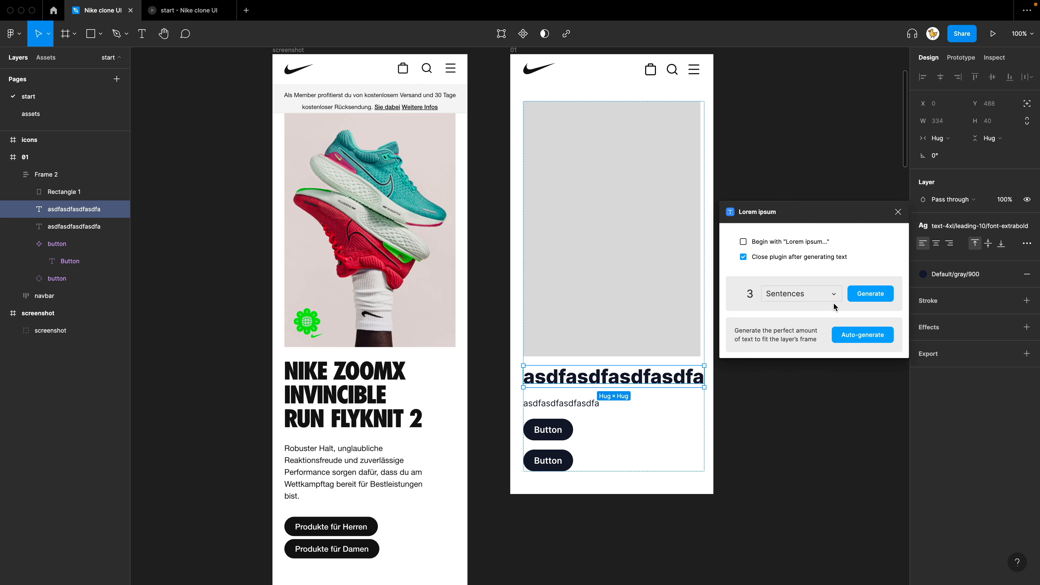
left_click(787, 298)
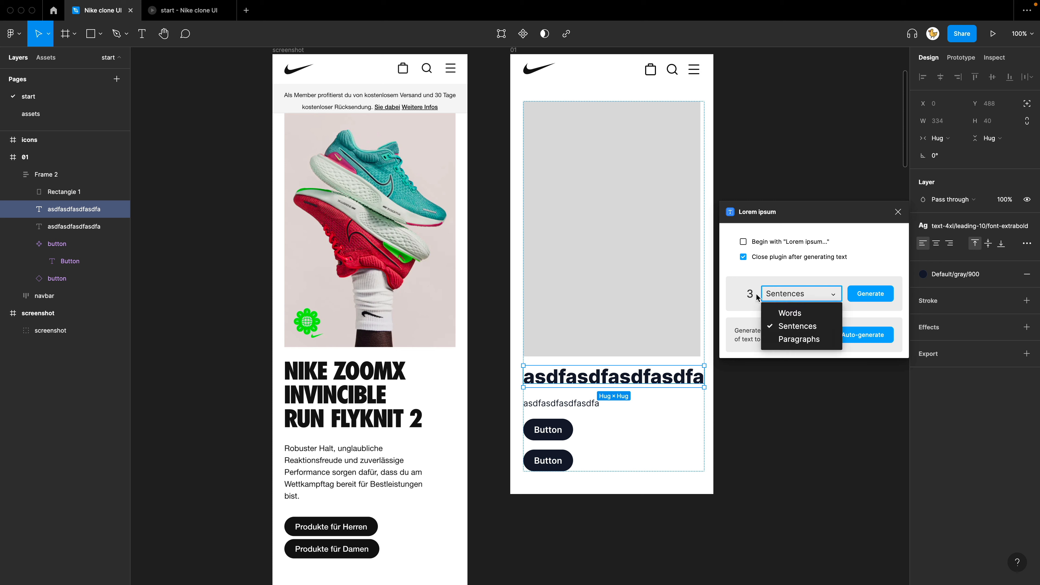
double_click(752, 293)
type("1")
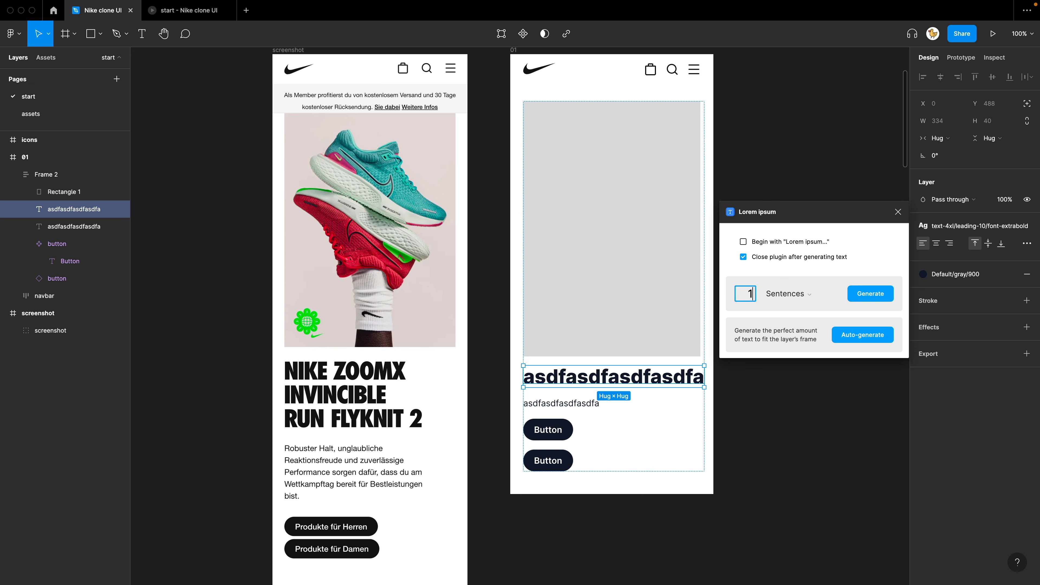
left_click(880, 296)
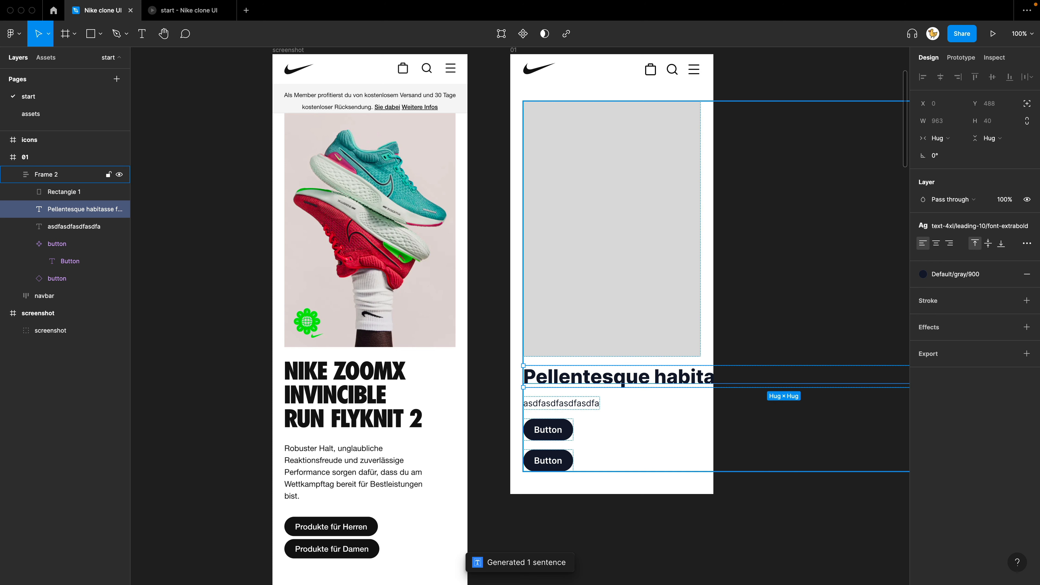
Step: Replace the small body placeholder text with 3 sentences generated by the Lorem ipsum plugin
left_click(73, 226)
key("super+slash")
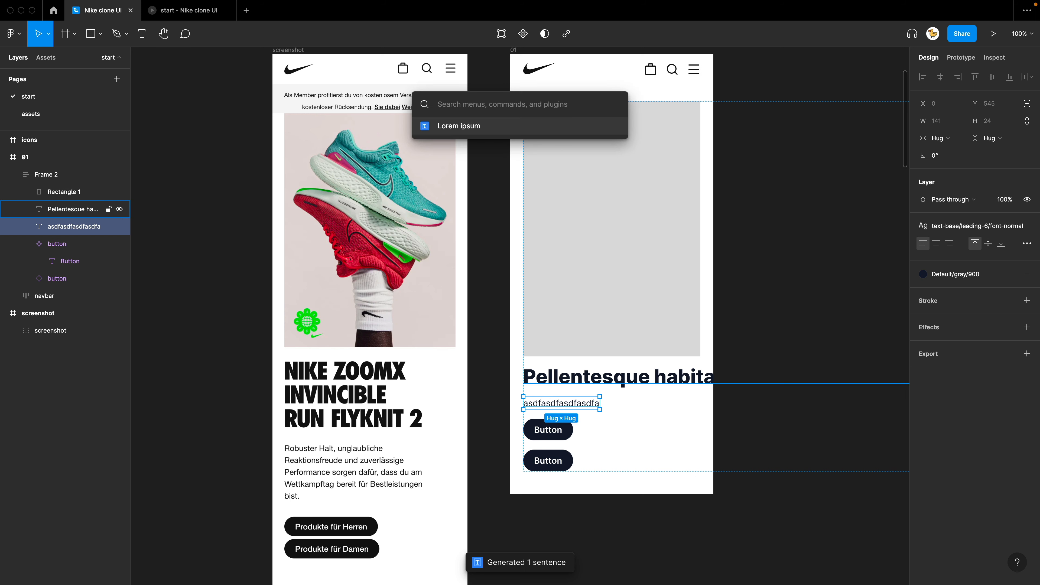
key("Return")
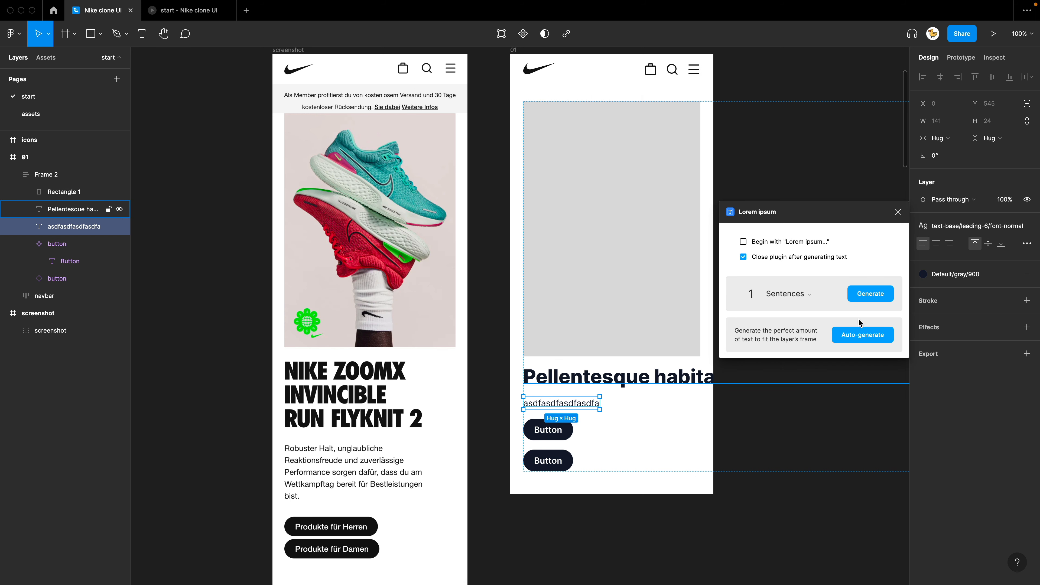
double_click(749, 295)
type("3")
left_click(870, 294)
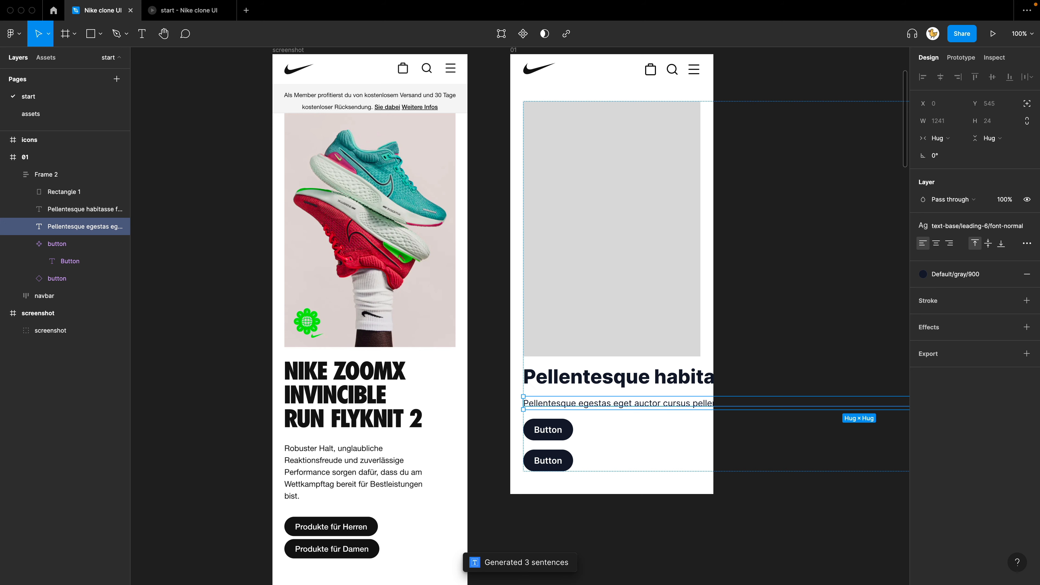
left_click(790, 307)
scroll(614, 287, "right", 1)
scroll(614, 286, "up", 1)
Step: Set the horizontal resizing of both the heading and the body text in Frame 2 to Fill container
left_click(46, 174)
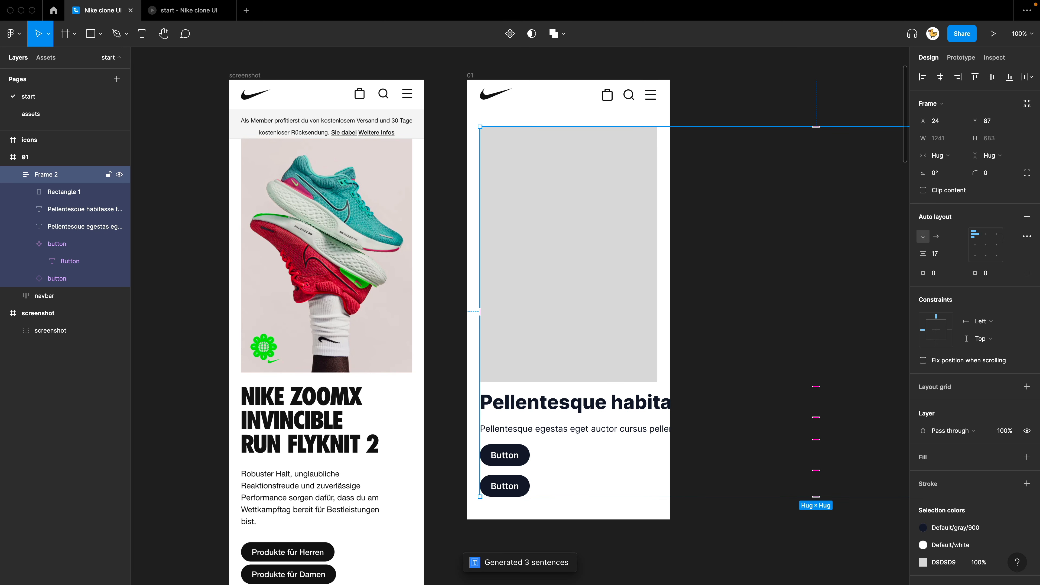
key("minus")
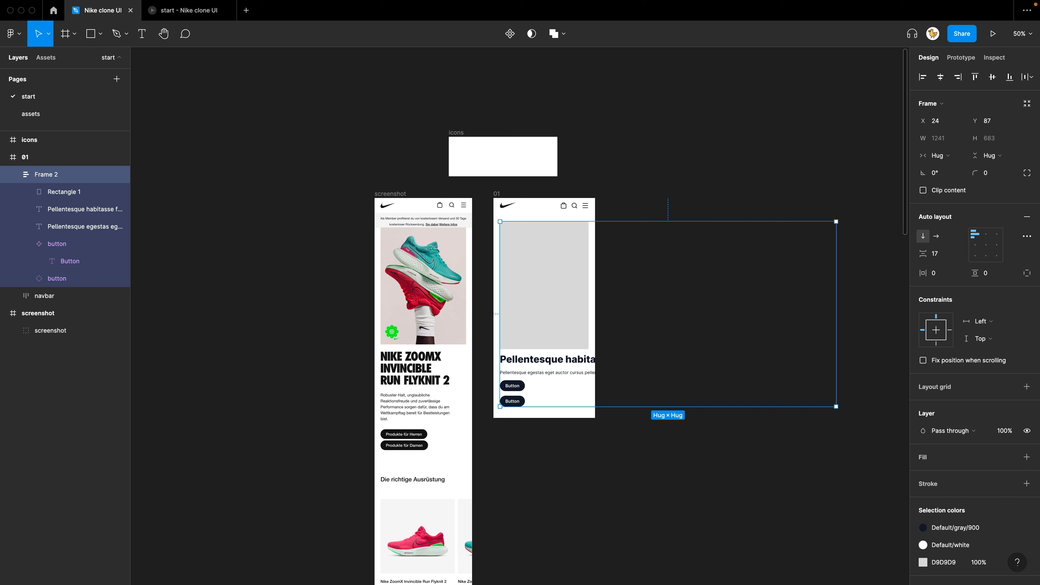
key("plus")
scroll(520, 327, "right", 3)
scroll(520, 328, "left", 1)
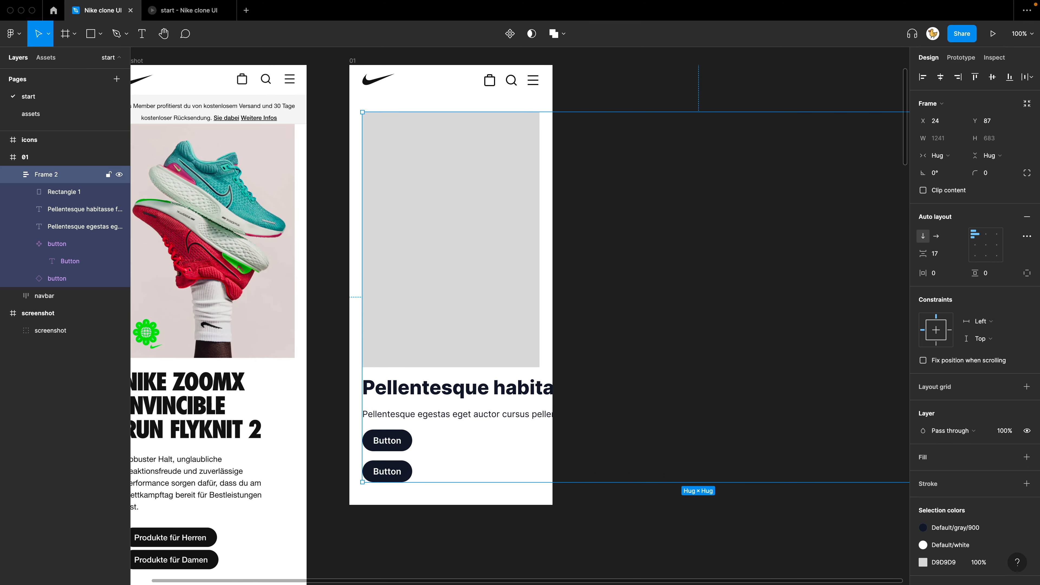
left_click(85, 227)
scroll(520, 324, "right", 2)
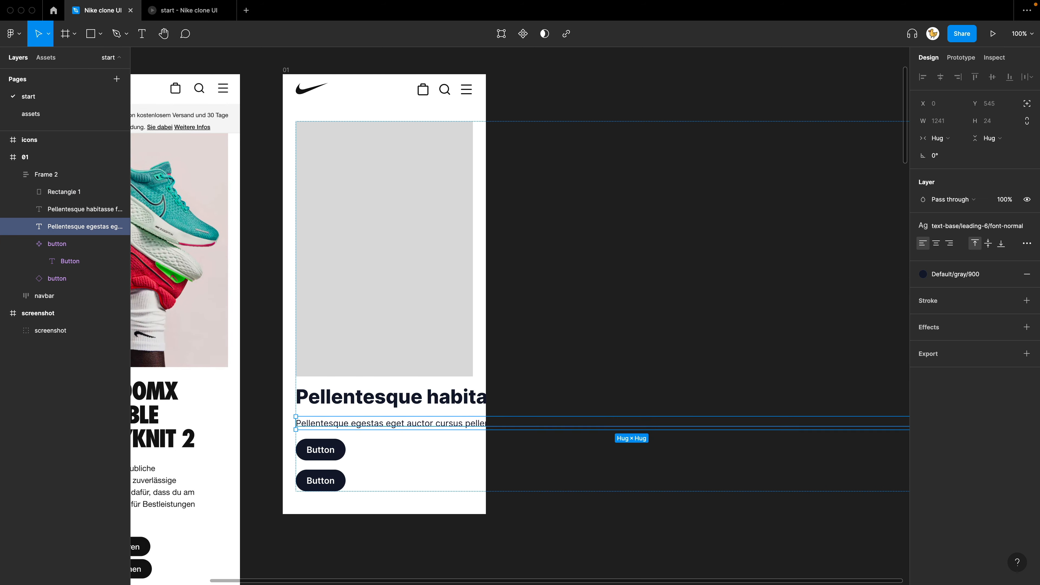
left_click(73, 209)
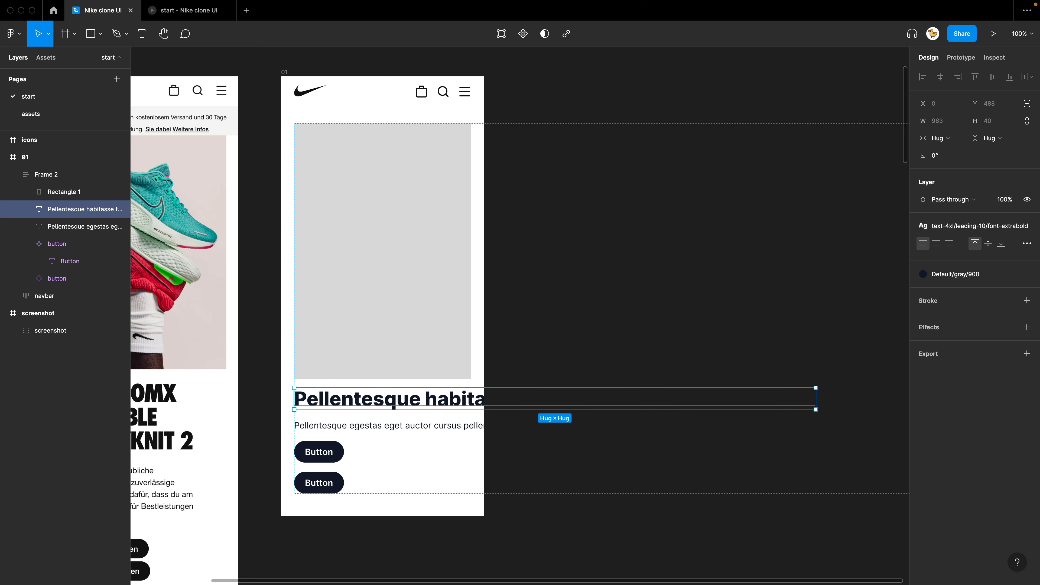
left_click(940, 138)
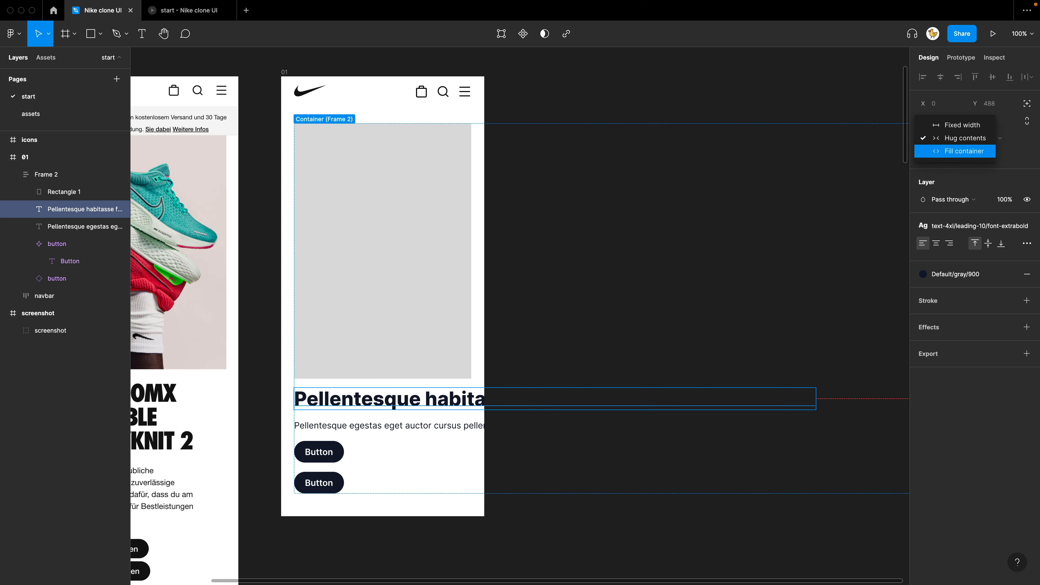
left_click(964, 150)
left_click(82, 226)
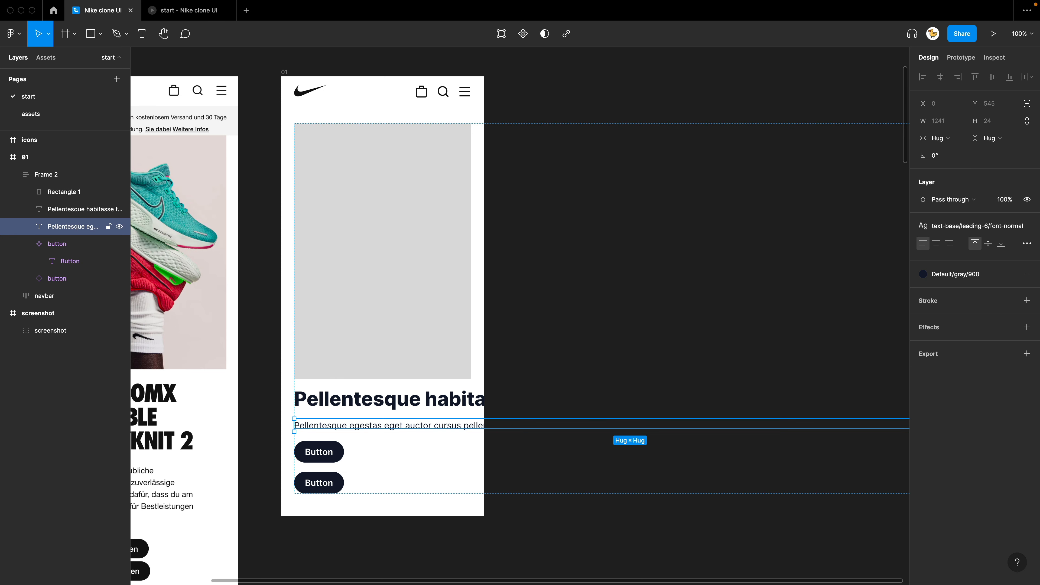
left_click(941, 138)
left_click(964, 151)
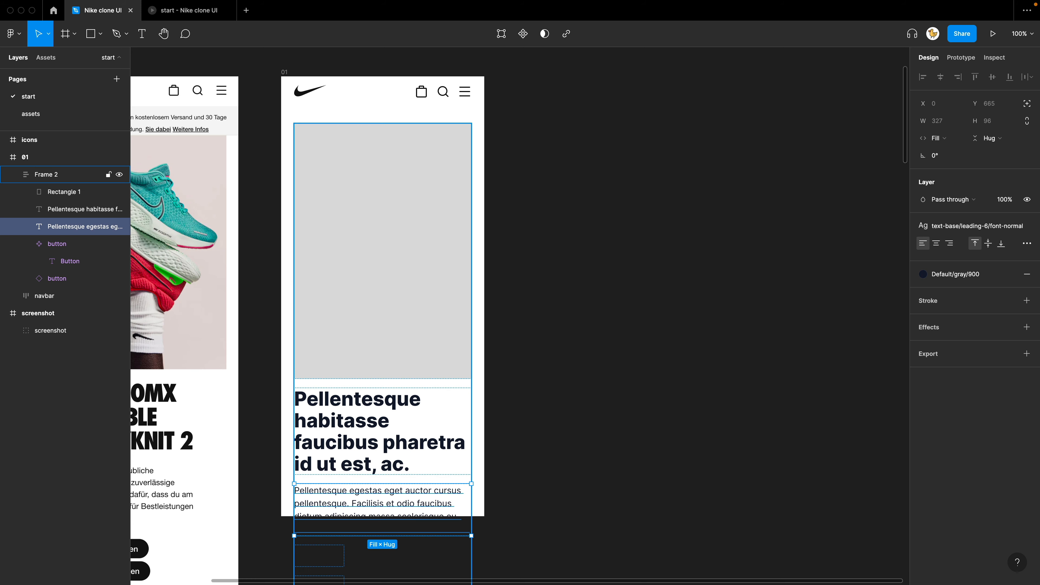
Step: Extend frame 01 downward well past its content so the body text and both buttons fit inside
scroll(520, 315, "down", 2)
scroll(520, 316, "left", 3)
key("Escape")
key("super+minus")
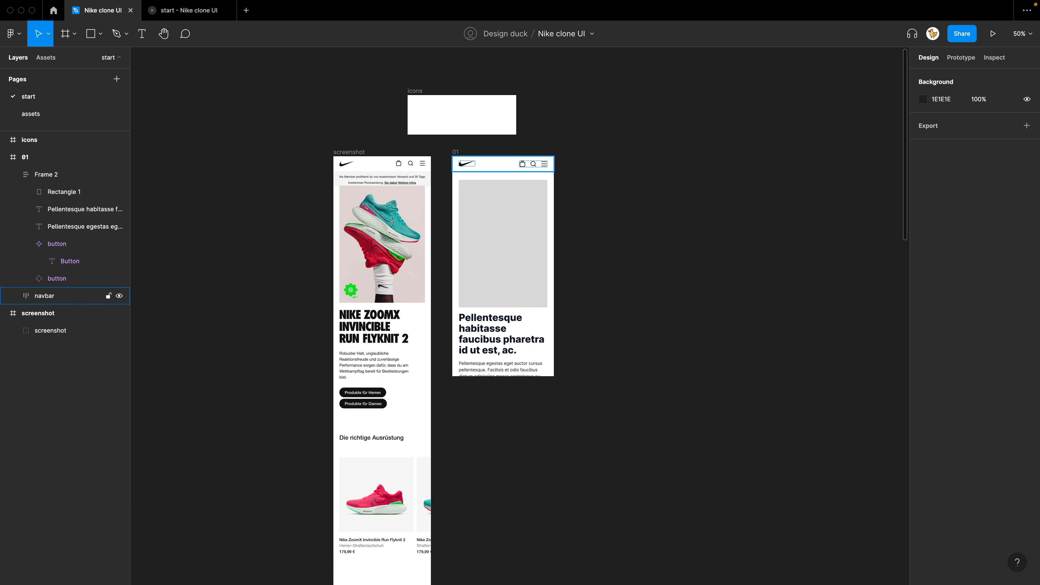
left_click(25, 157)
scroll(523, 140, "down", 4)
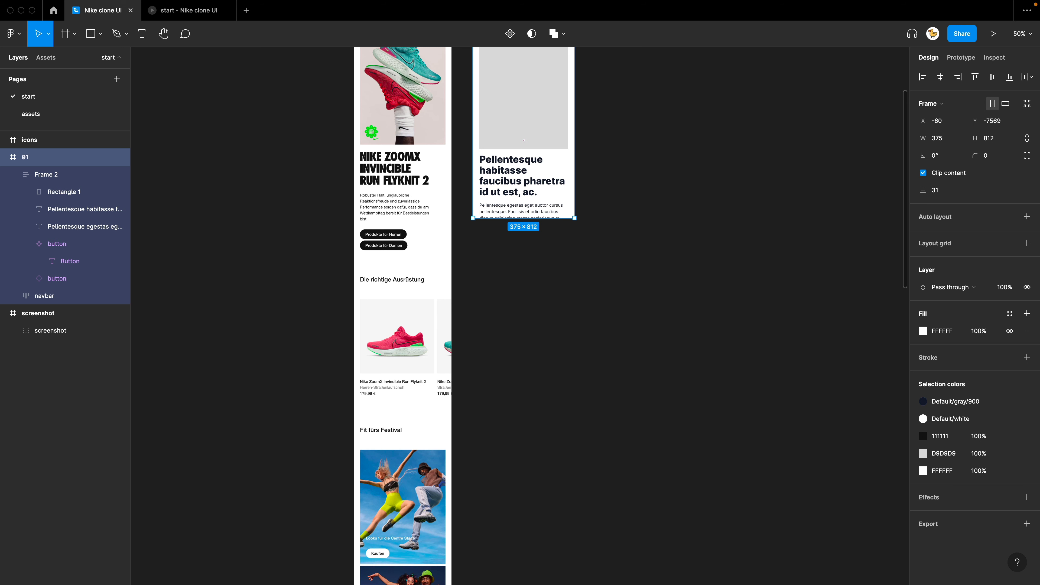
left_click_drag(523, 218, 523, 504)
key("Escape")
scroll(523, 504, "up", 5)
Step: Rename the auto layout frame holding the image placeholder, texts and buttons as promo1
left_click(46, 175)
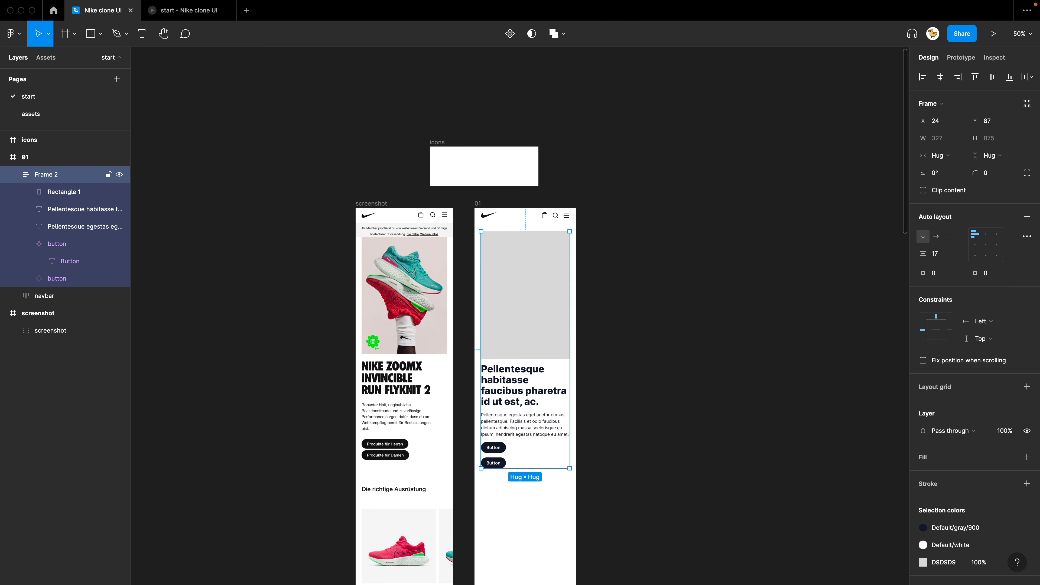
key("super+plus")
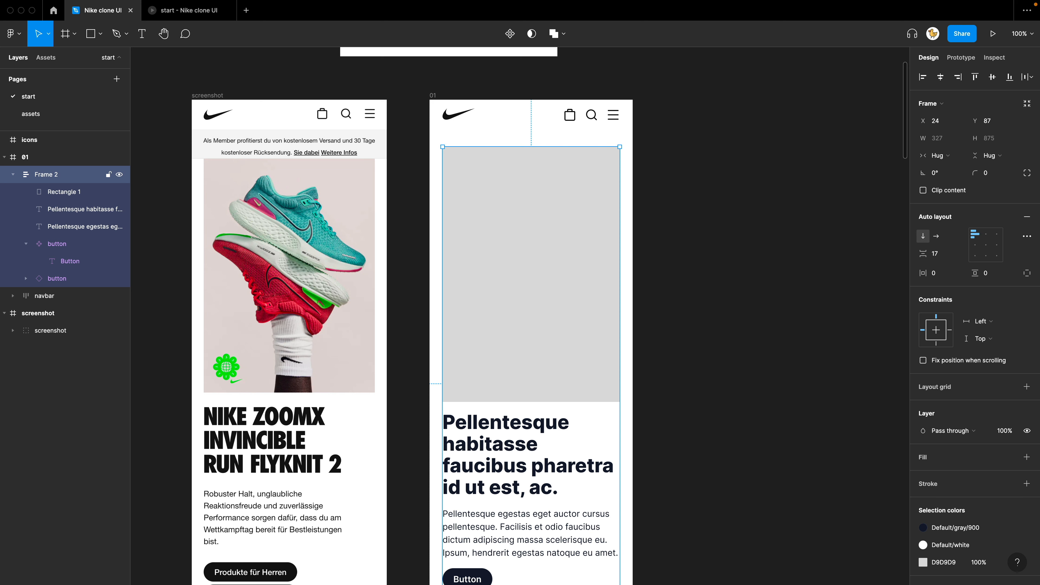
key("super+r")
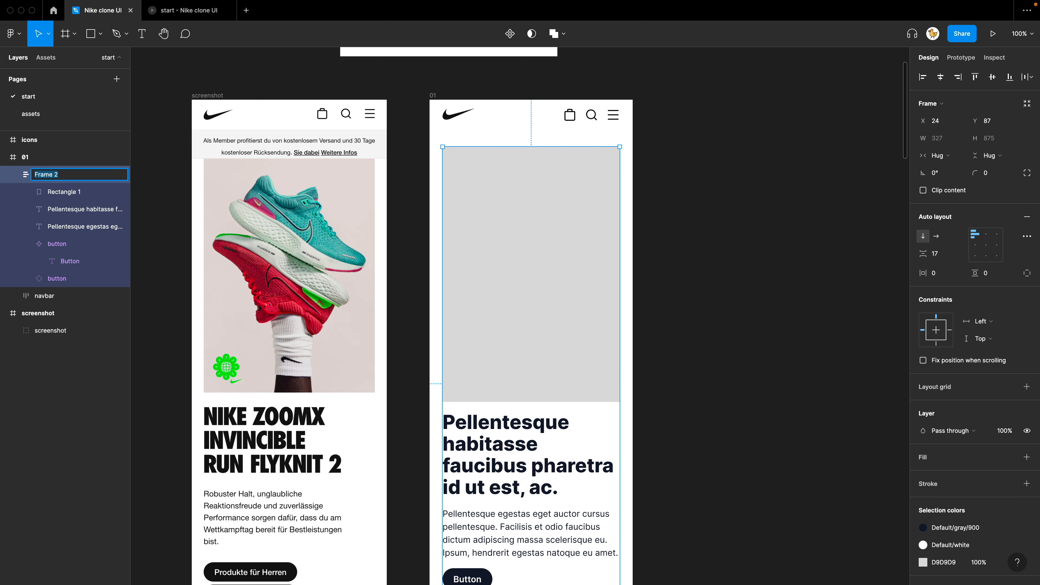
type("promo1")
key("Return")
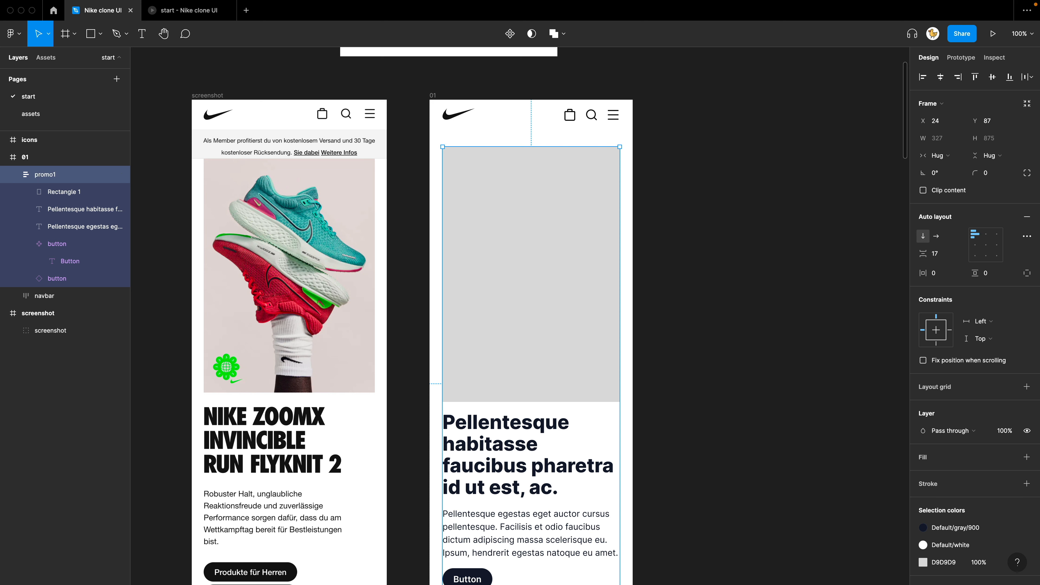
Step: Move the promo1 frame up to Y 79 and set its auto layout item spacing to 24
left_click(773, 258)
left_click_drag(552, 309, 553, 306)
scroll(604, 256, "down", 5)
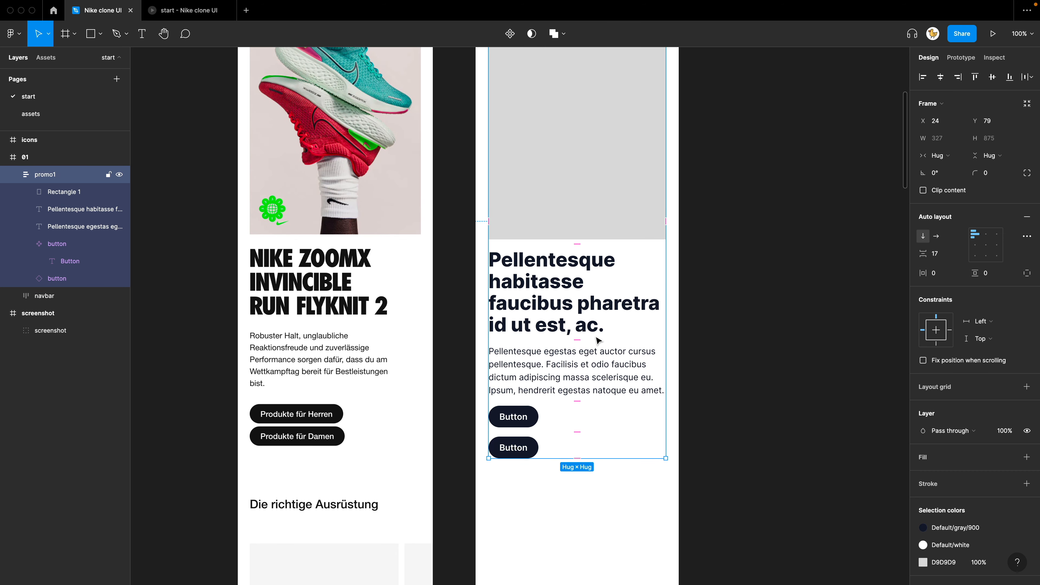
scroll(558, 413, "down", 2)
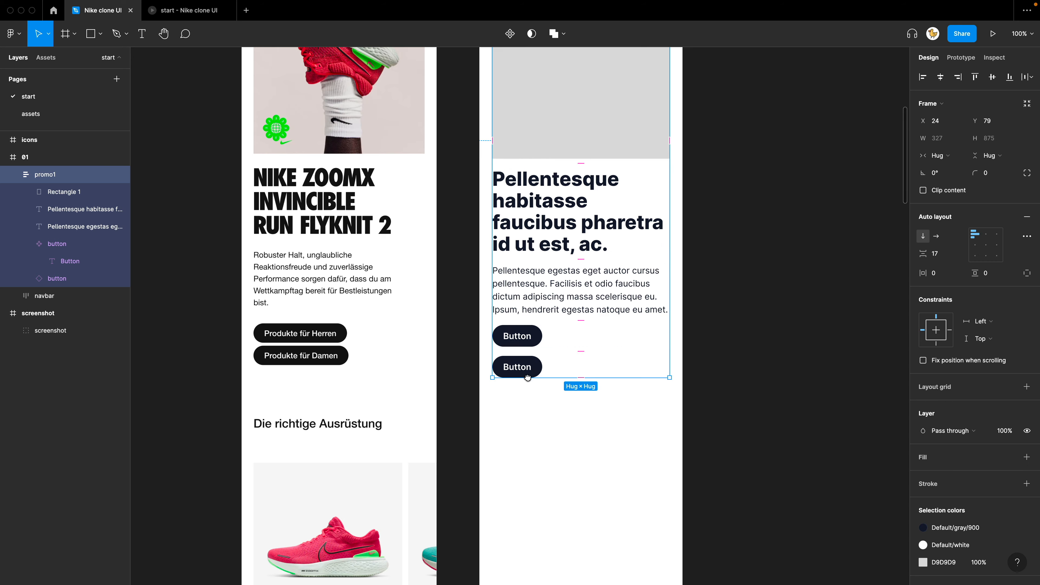
scroll(507, 363, "up", 1)
scroll(507, 363, "right", 1)
scroll(538, 172, "up", 2)
scroll(539, 172, "right", 1)
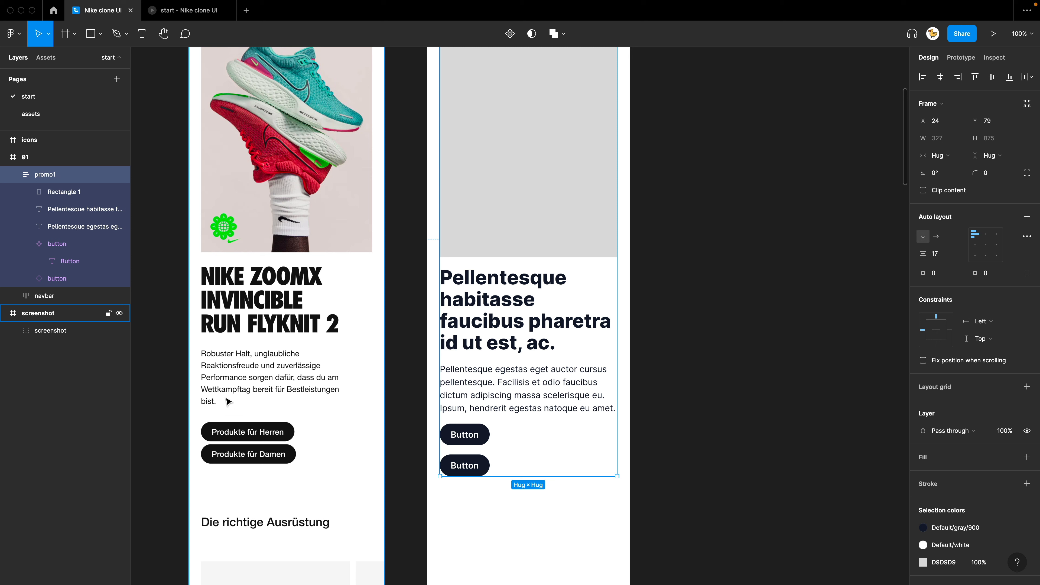
left_click(939, 253)
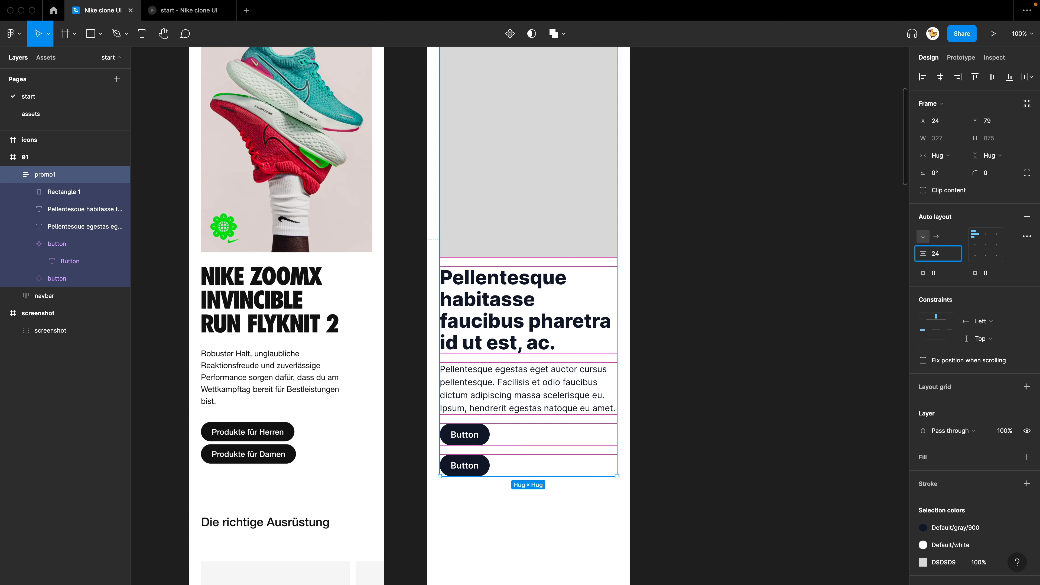
key("Return")
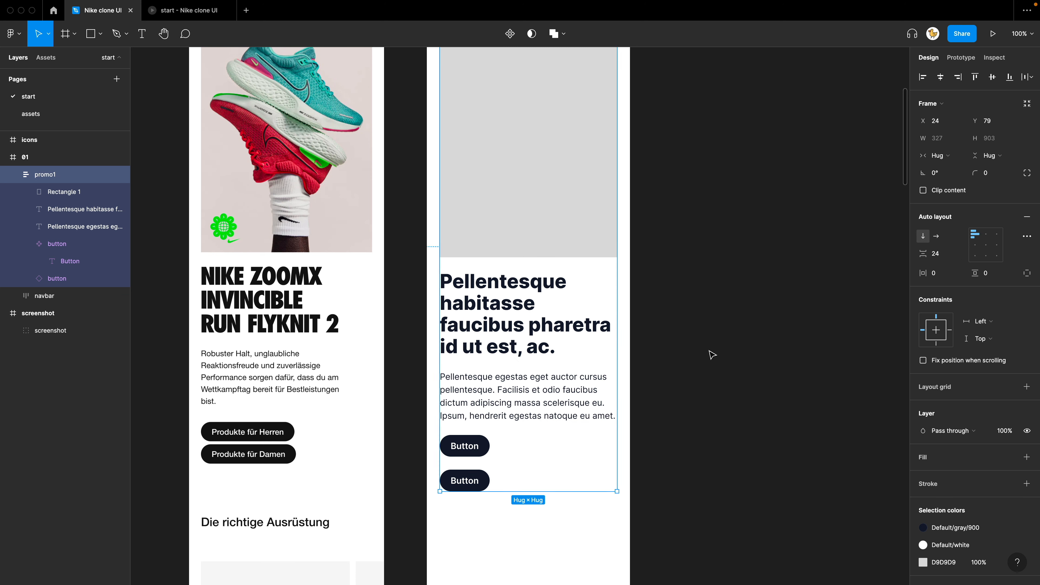
Step: Wrap the two buttons in promo1 in their own vertical auto layout frame with item spacing 8
scroll(684, 388, "left", 4)
scroll(685, 388, "down", 3)
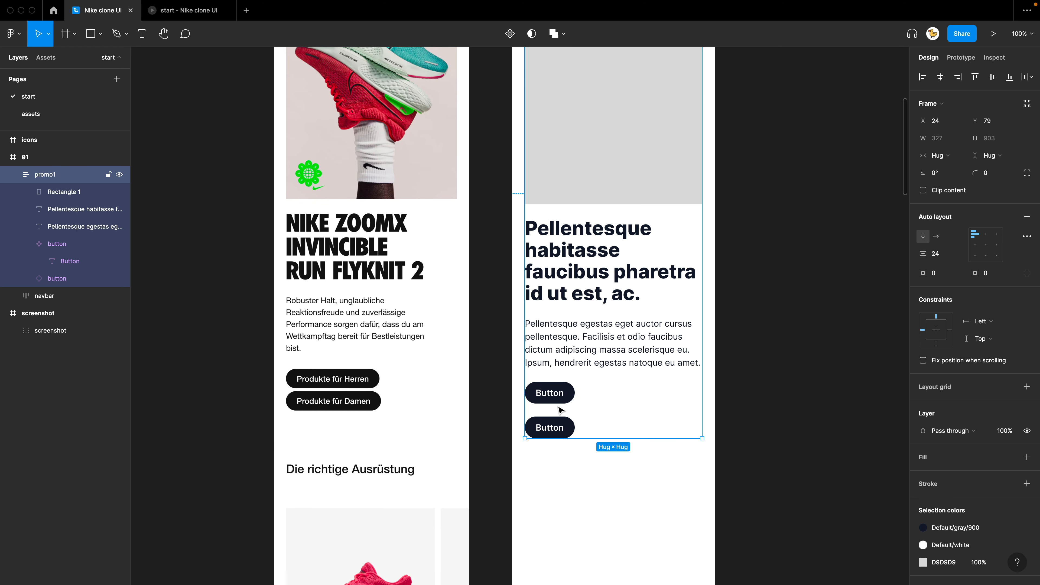
left_click(557, 400)
left_click(563, 434, "shift")
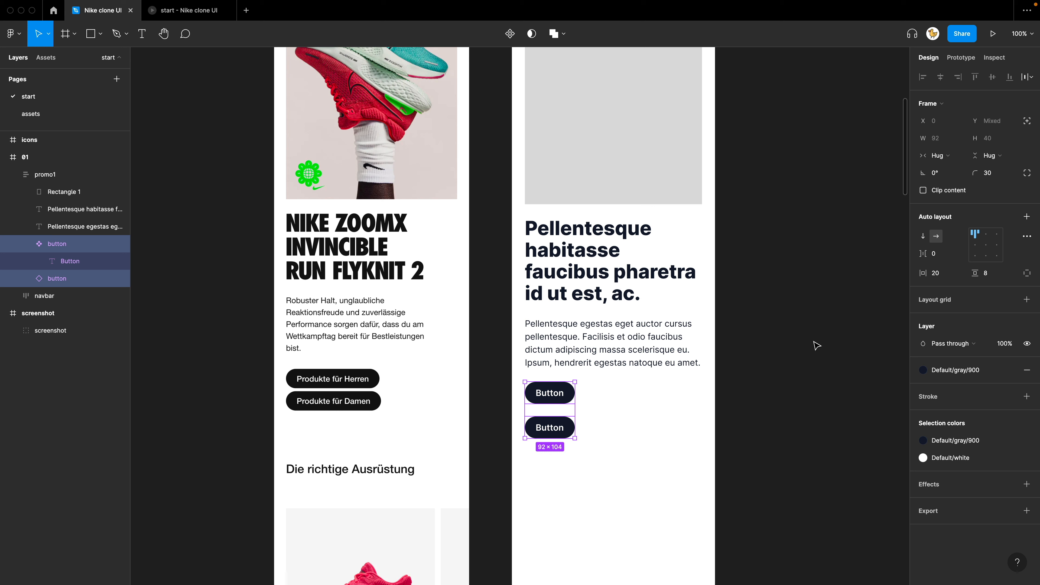
key("shift+a")
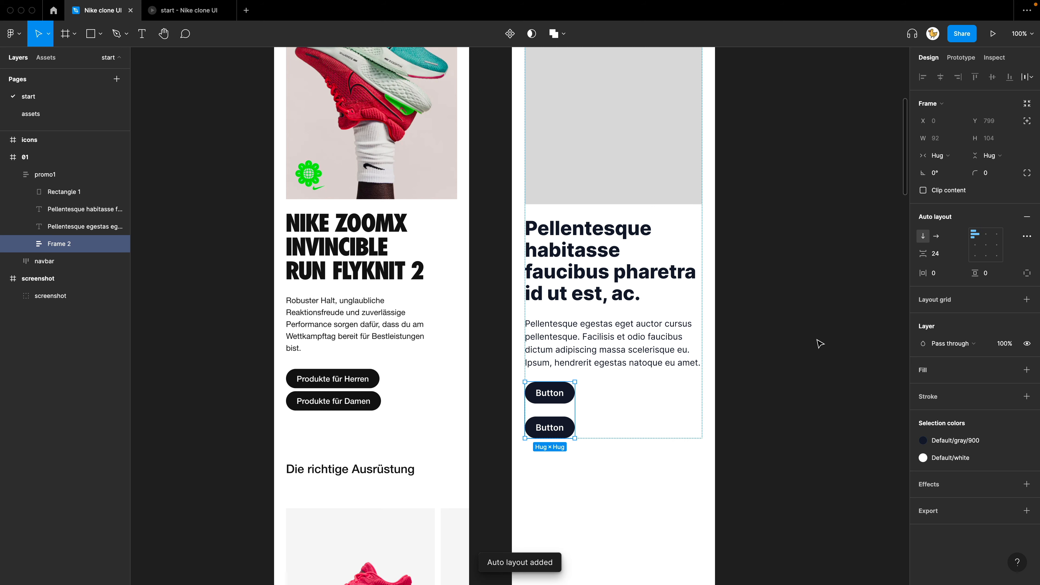
left_click(947, 254)
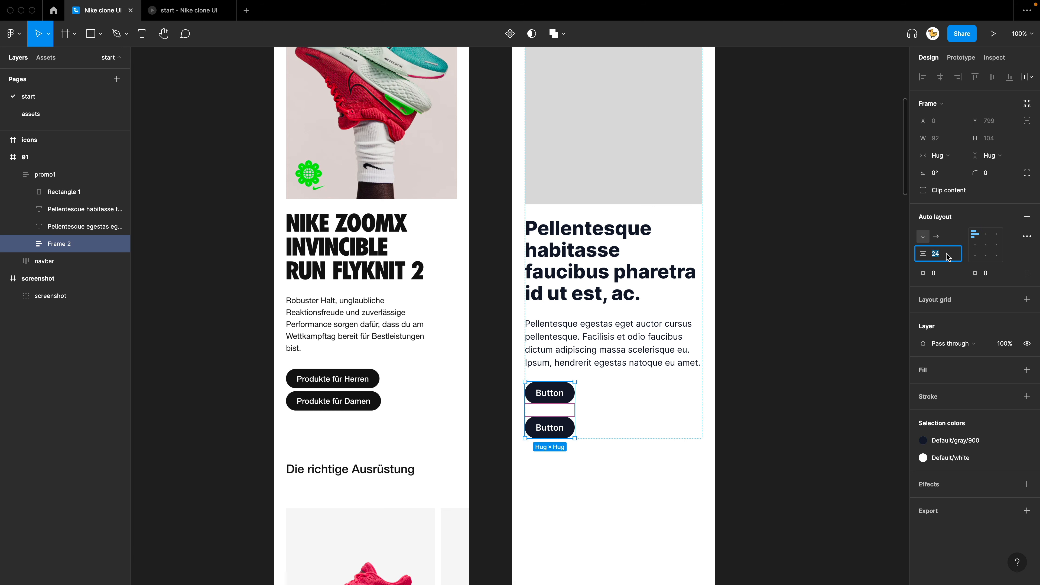
type("8")
key("Return")
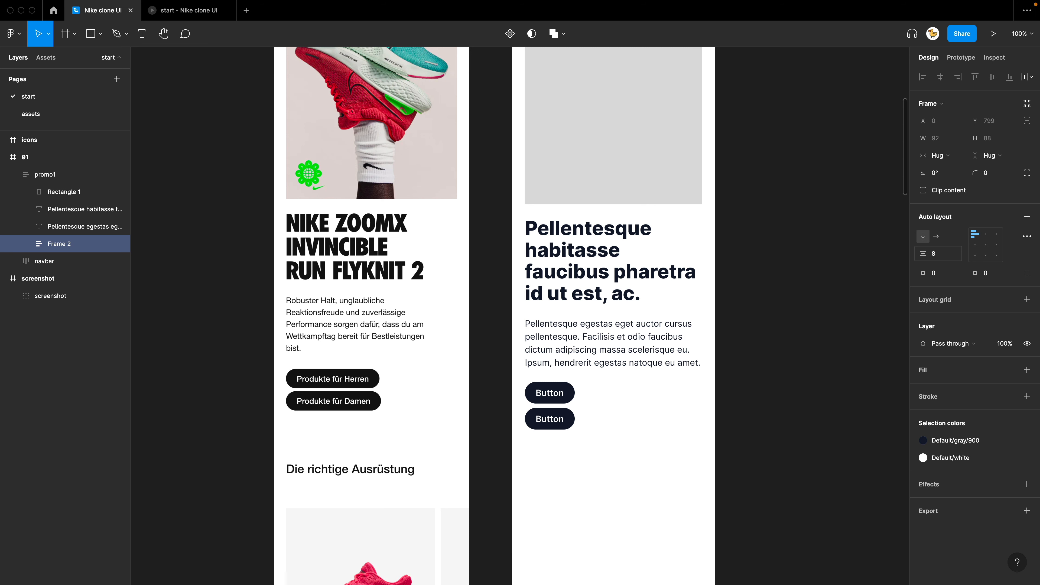
Step: Label the main button "product for Men" and override the second button's text to "product for Women"
left_click(804, 372)
double_click(553, 399, "super")
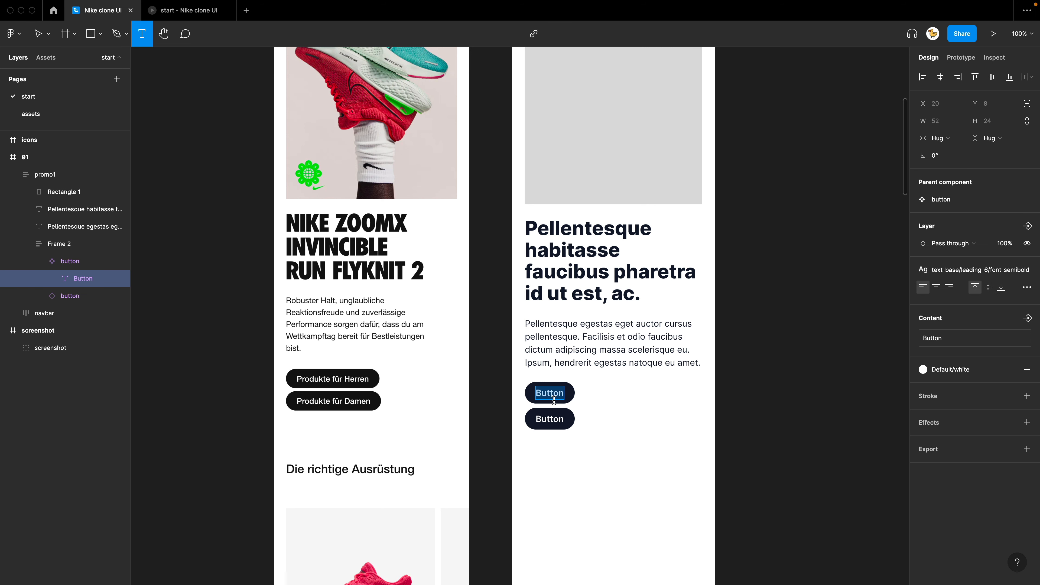
type("product for ")
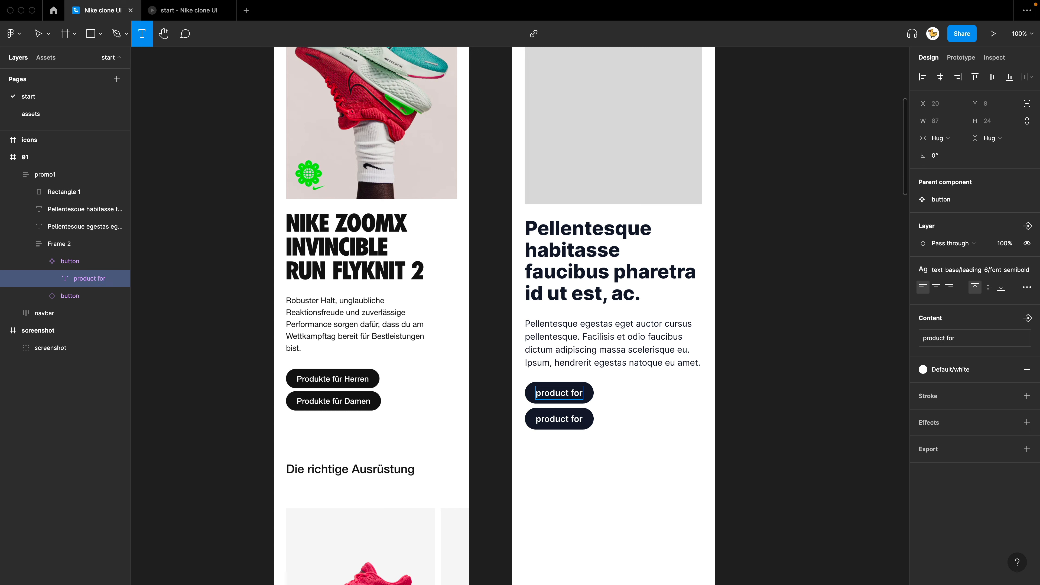
type("Men")
key("super+a")
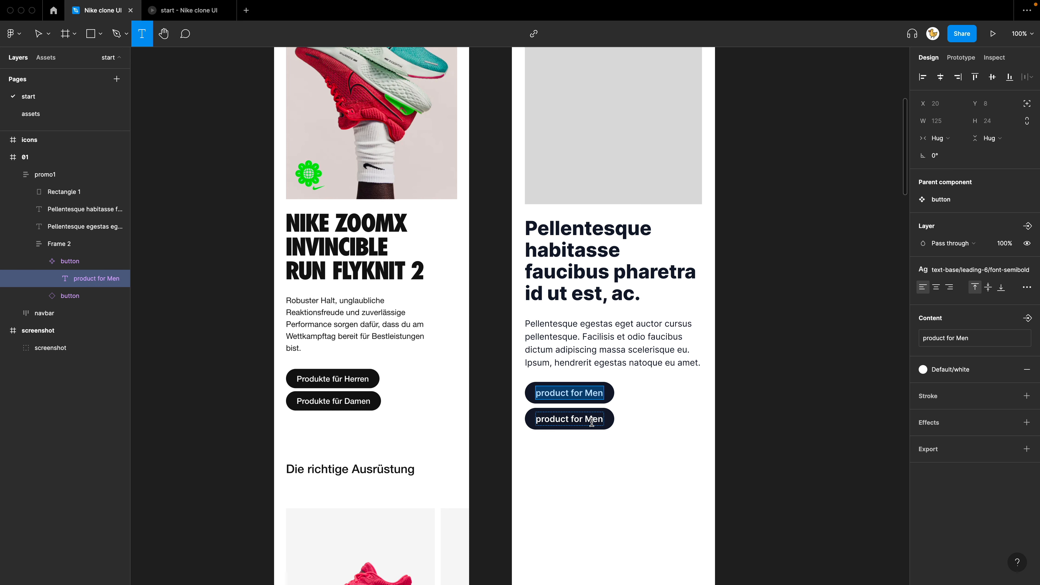
left_click(591, 422)
left_click_drag(586, 420, 609, 419)
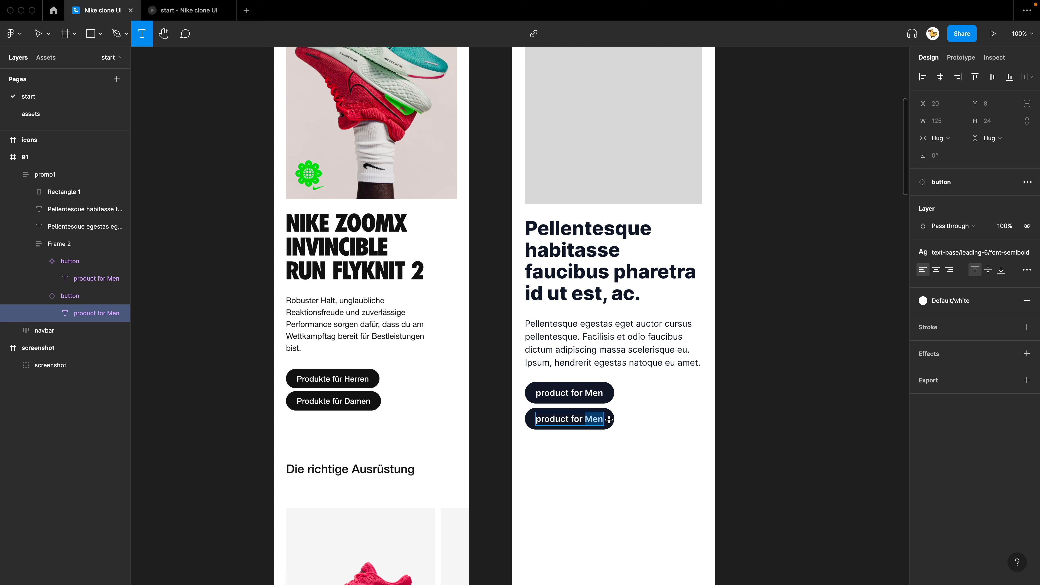
type("Women")
key("Escape")
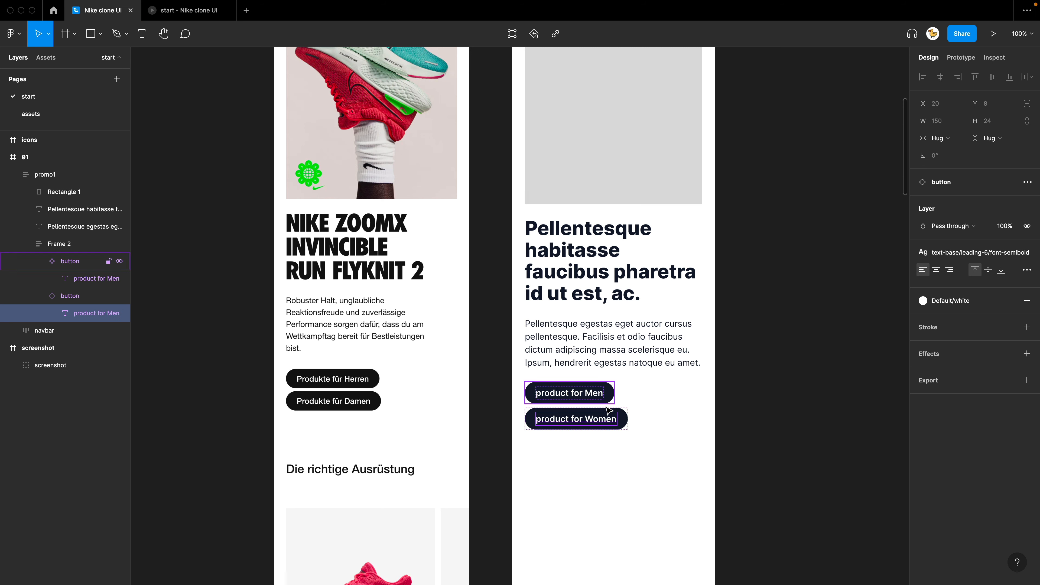
Step: Switch the main button from hug to fixed width and widen it to 190 so the longer label fits
left_click(599, 479)
key("super+plus")
left_click_drag(590, 468, 625, 360)
double_click(668, 360)
left_click(724, 366)
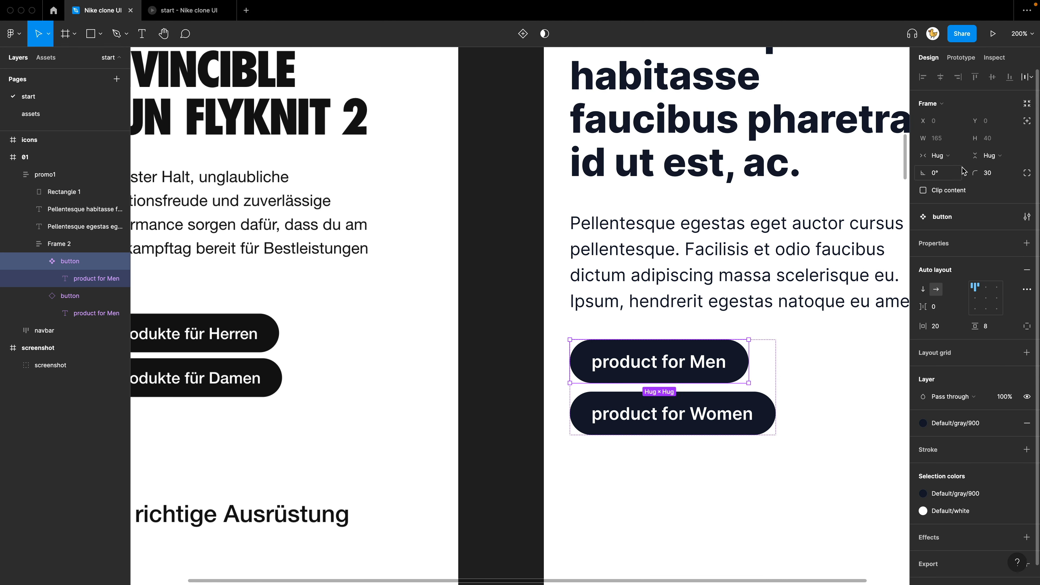
left_click(948, 157)
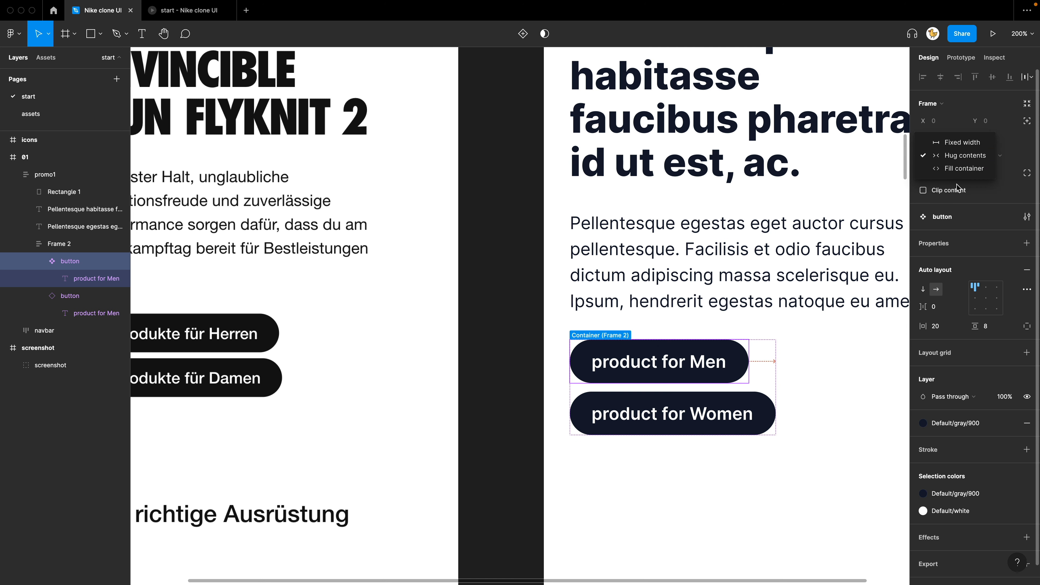
left_click(968, 146)
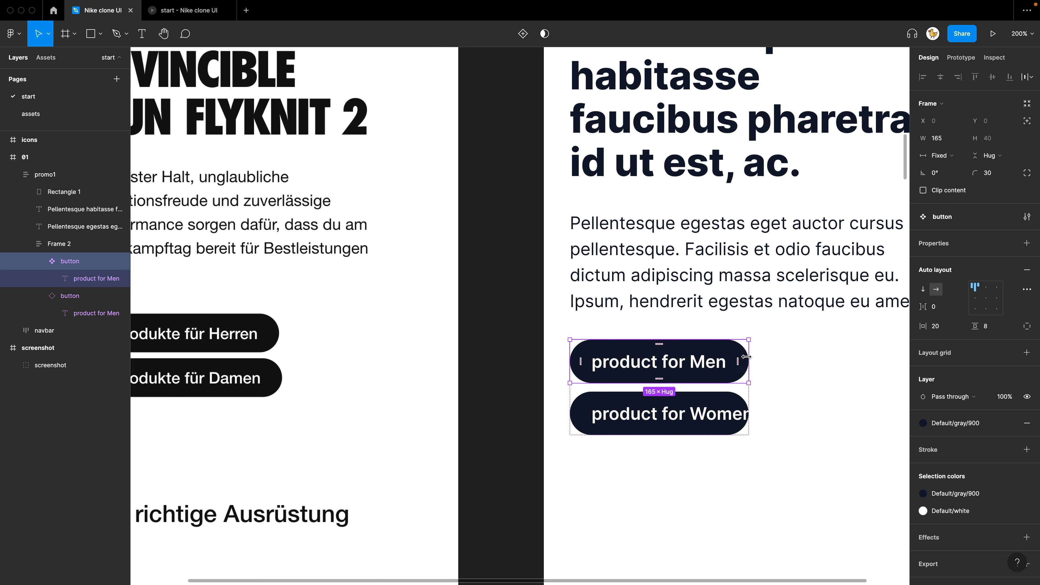
left_click_drag(756, 354, 777, 351)
left_click(666, 454)
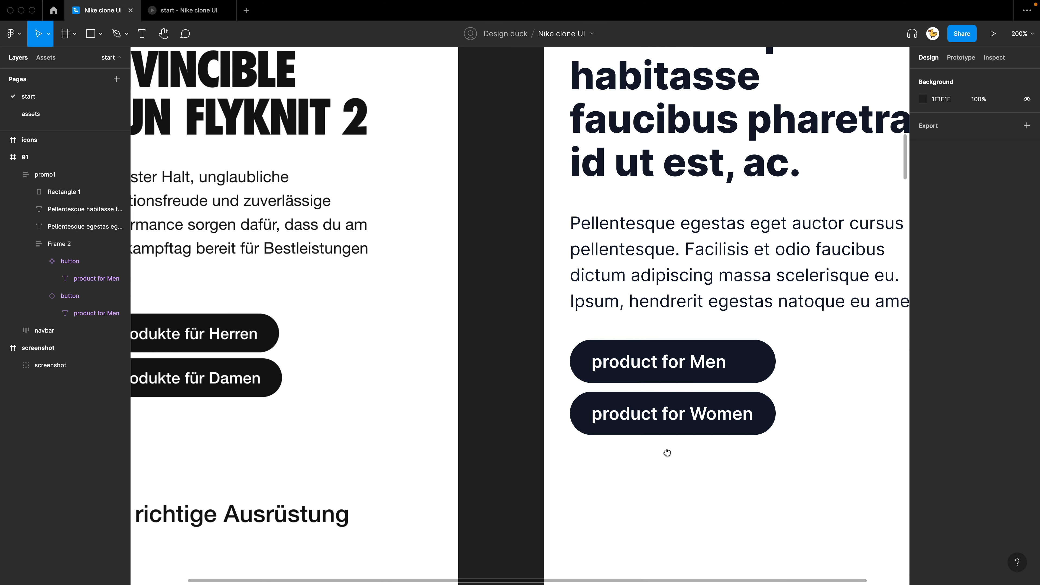
scroll(666, 450, "right", 1)
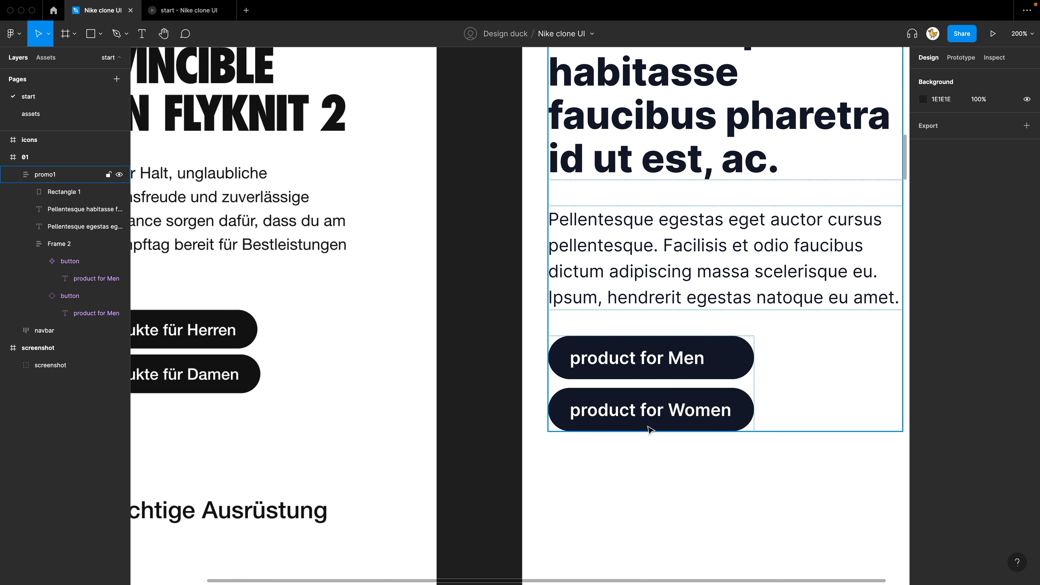
Step: Center the main button's auto layout content horizontally and center-align its label text
left_click(665, 360)
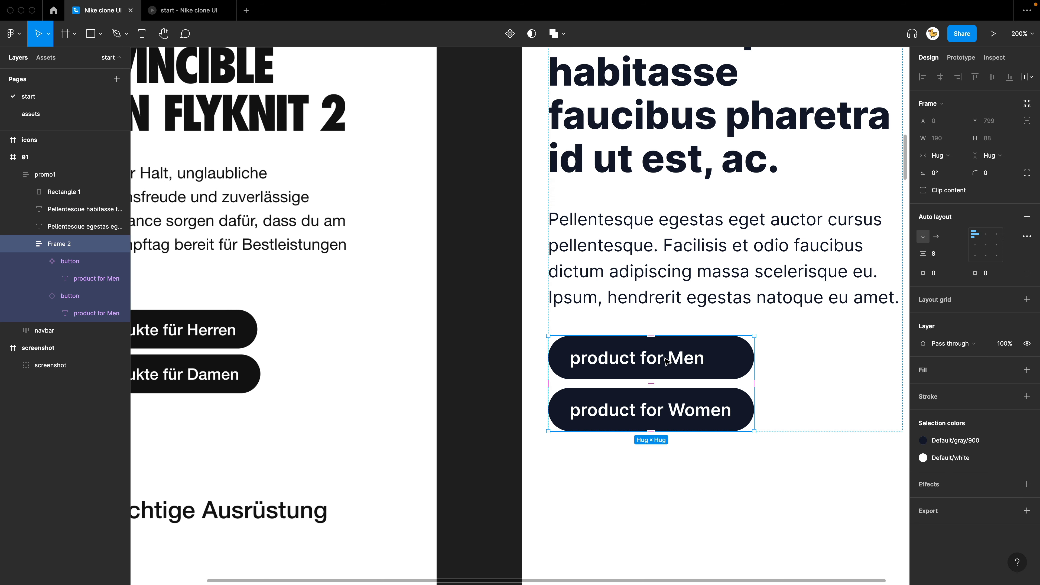
left_click(669, 362)
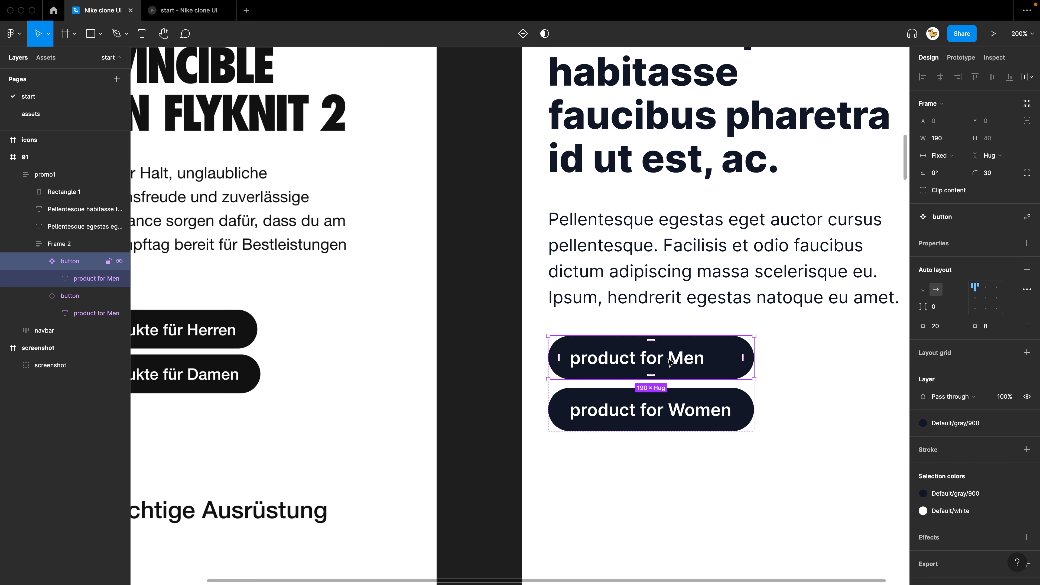
left_click(986, 287)
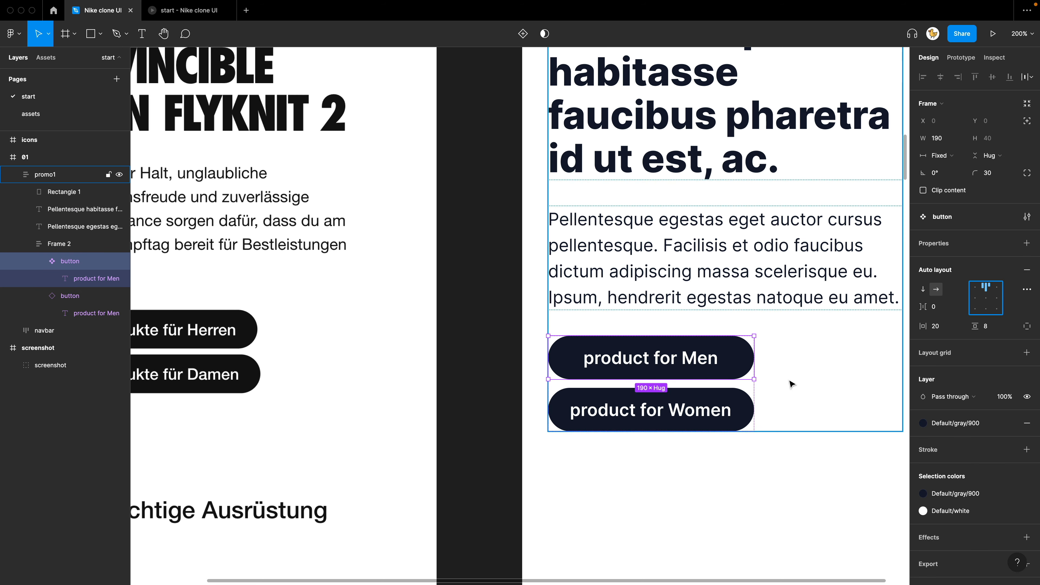
double_click(687, 366)
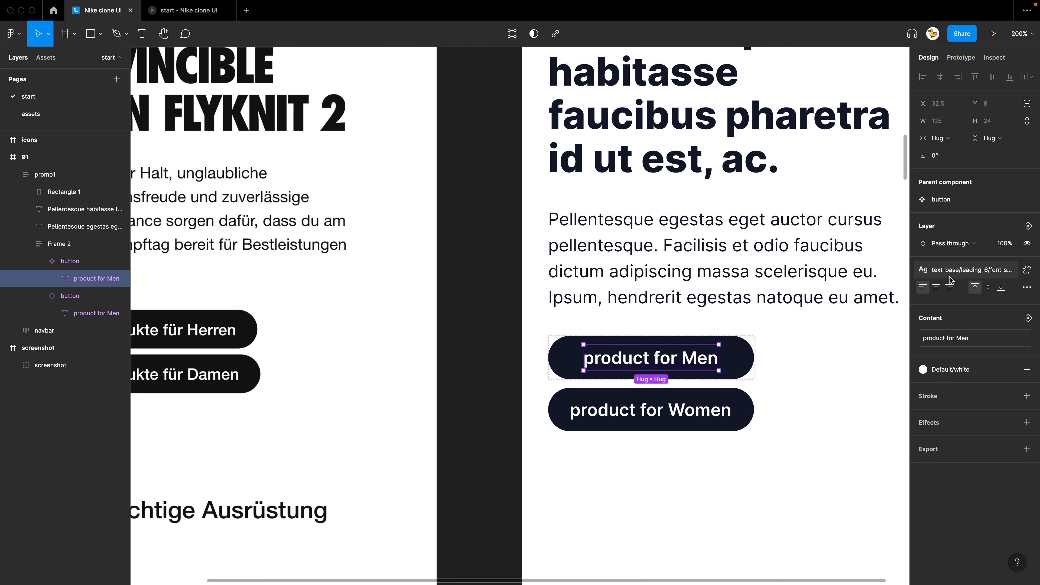
left_click(653, 479)
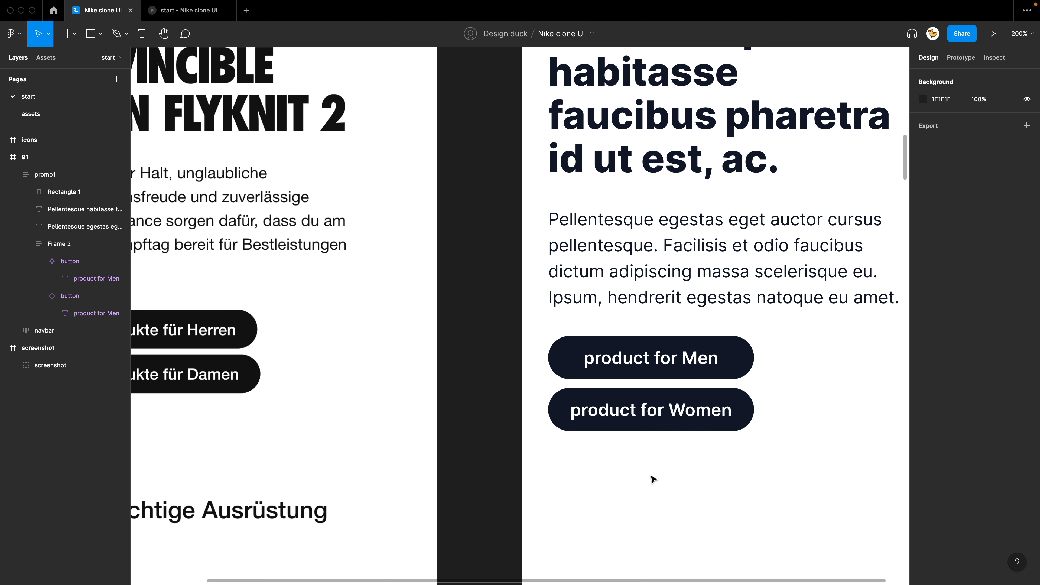
Step: Capitalize the first letter of both button labels so they read "Product for Men" and "Product for Women"
double_click(593, 361)
key("Delete")
type("P")
key("Escape")
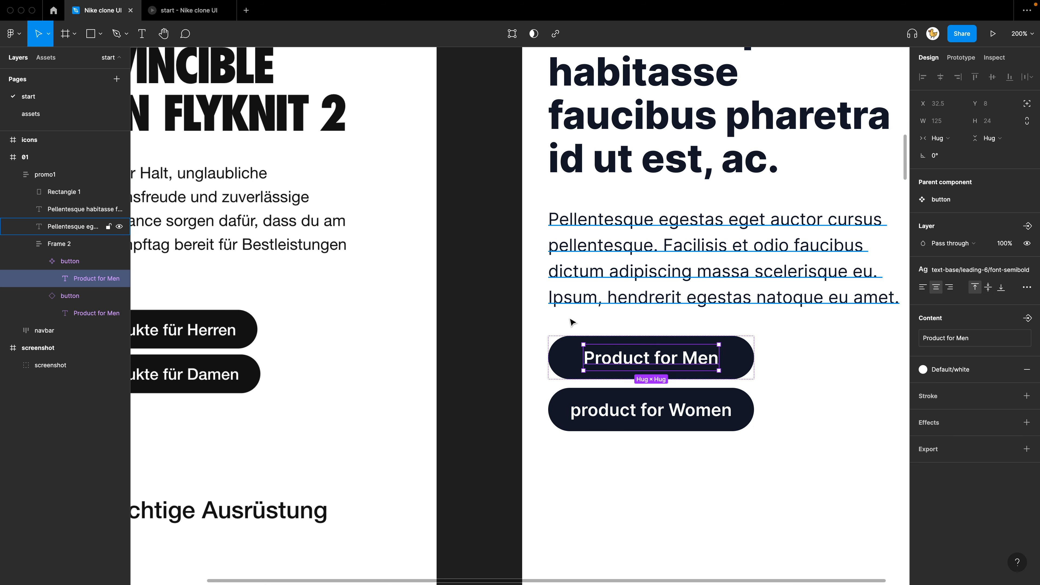
left_click(577, 410)
double_click(577, 409)
key("shift+Left")
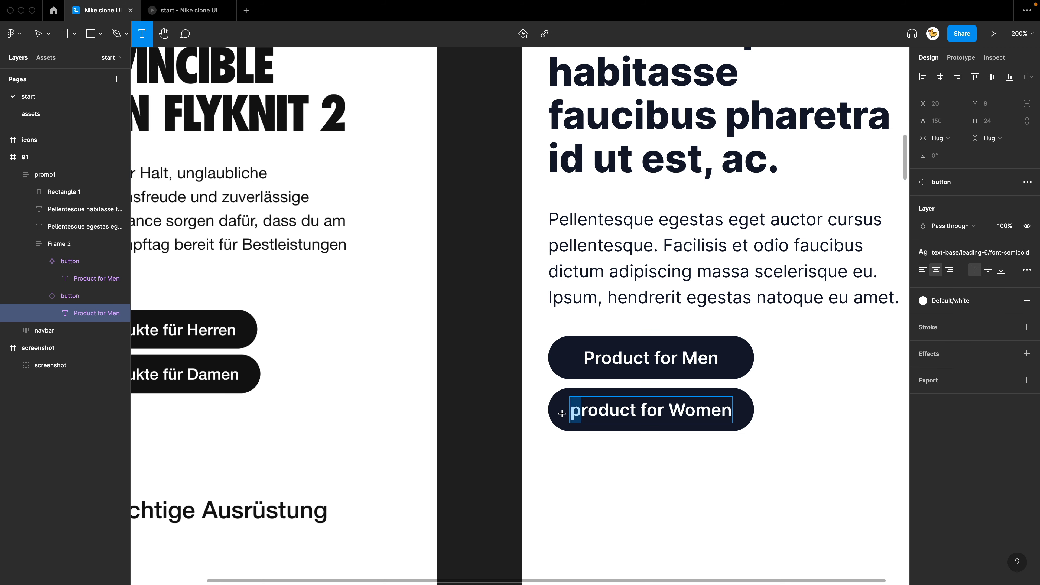
type("P")
key("Escape")
Step: Add the text "Section title" in frame 01 below the promo1 buttons
key("shift+0")
left_click(655, 411)
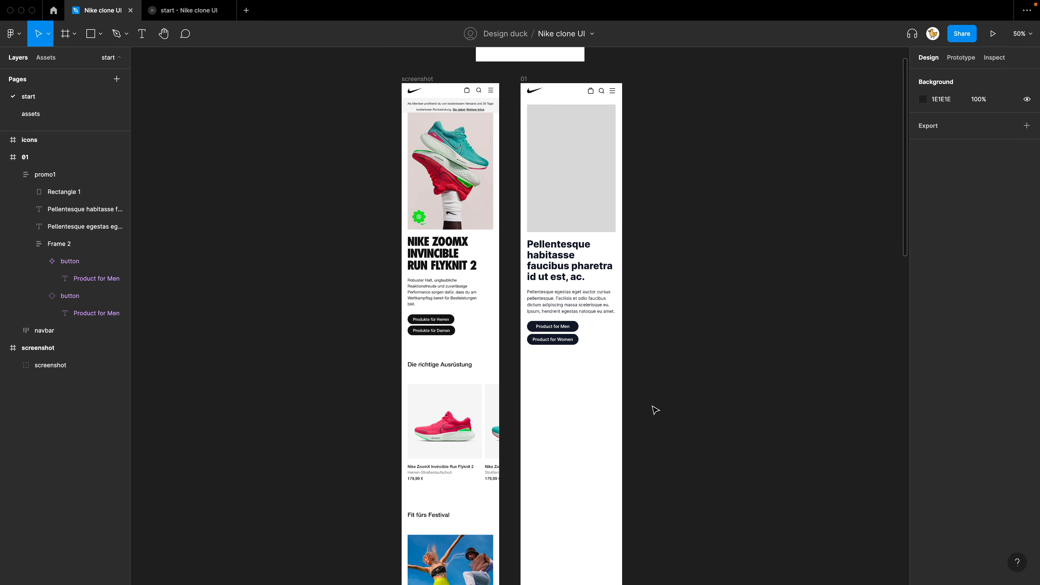
left_click_drag(676, 287, 677, 262)
left_click(563, 351)
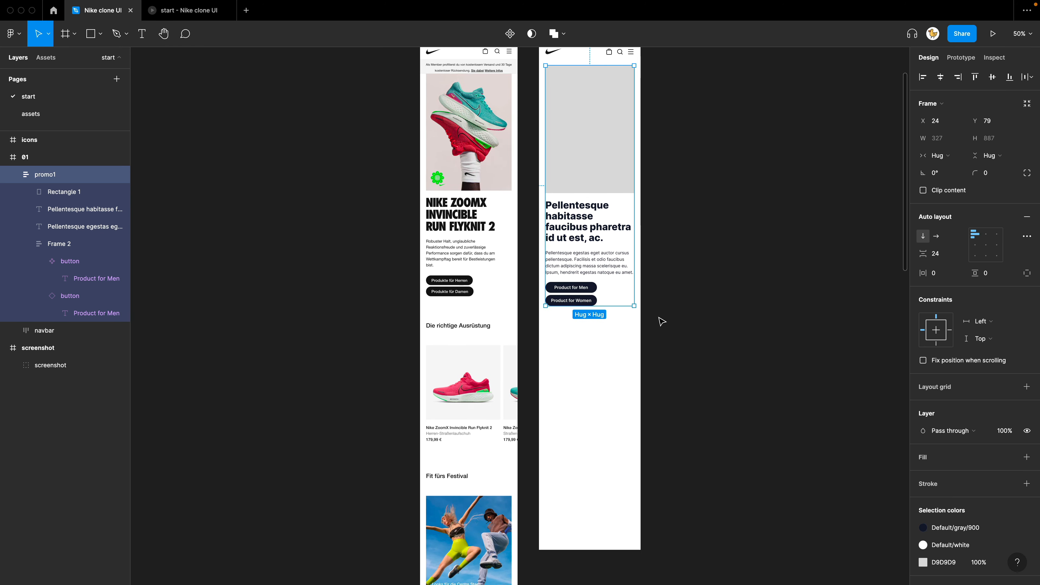
key("super+plus")
left_click_drag(621, 391, 564, 317)
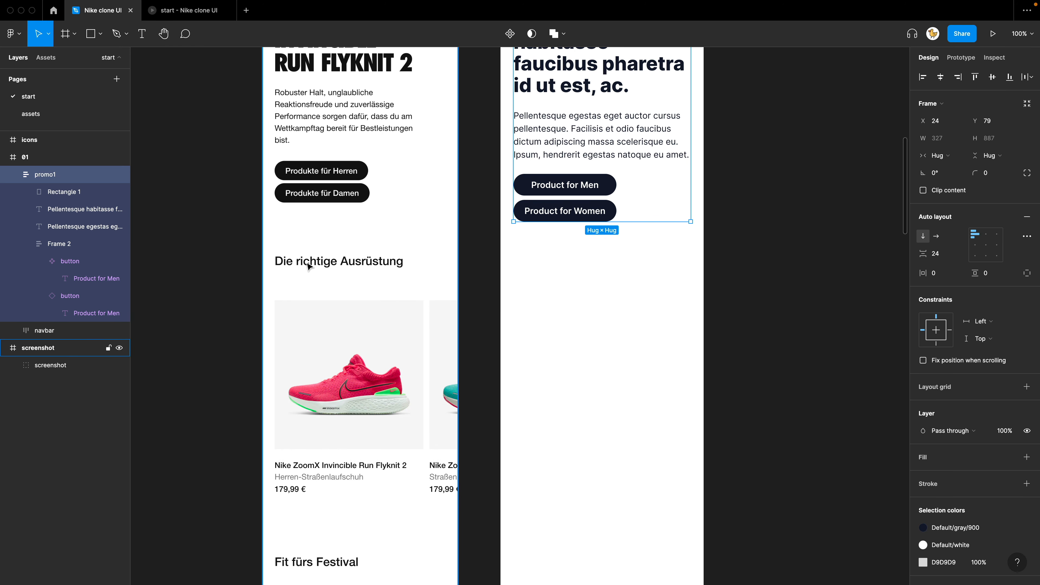
scroll(485, 358, "down", 1)
scroll(485, 358, "right", 1)
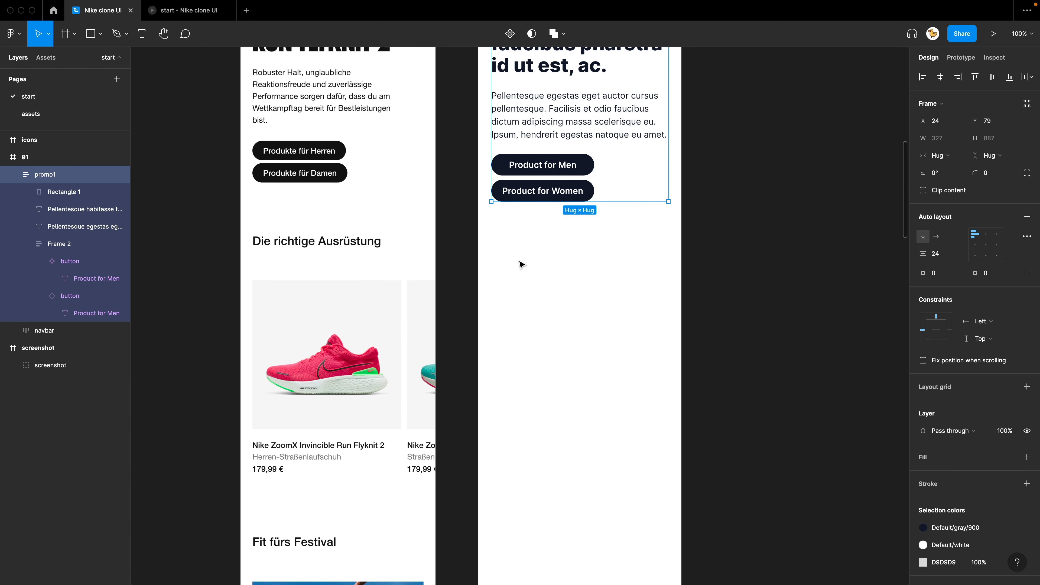
key("t")
left_click(497, 253)
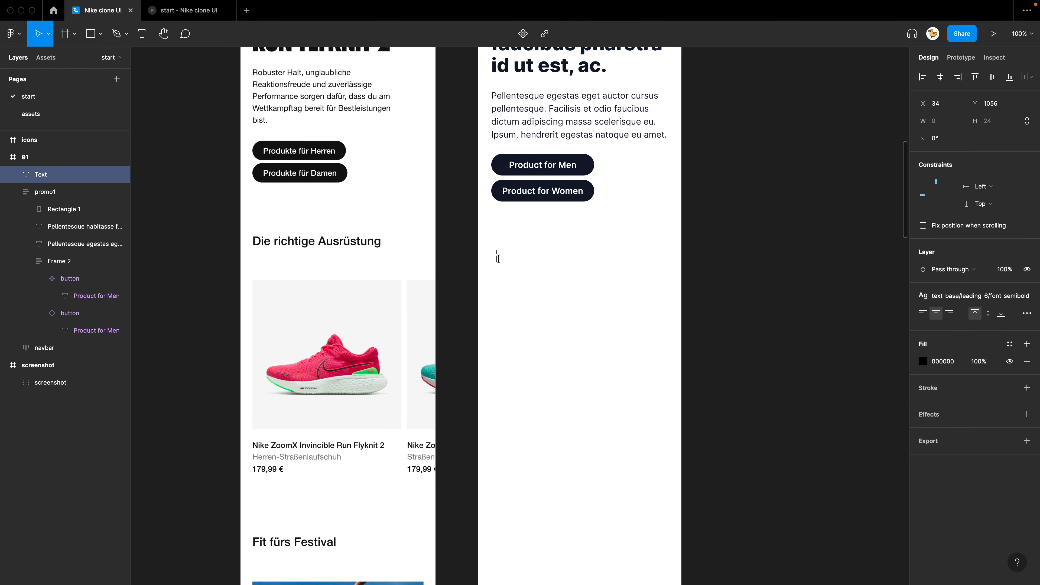
type("Section title")
left_click(517, 276)
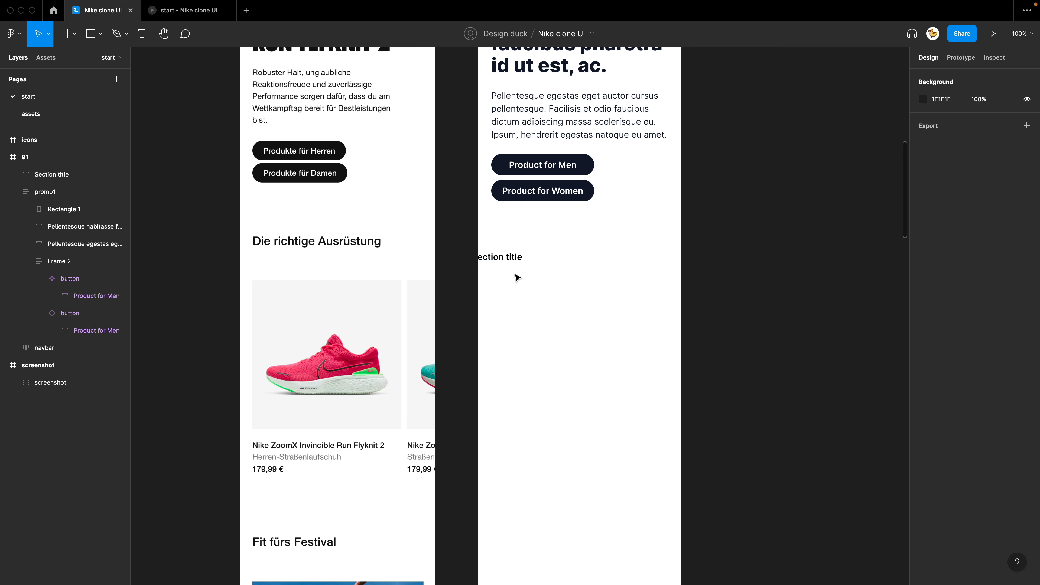
Step: Move the section title in line with the buttons' left edge and apply the text-xl/leading-7 font-semibold 20/28 text style
left_click_drag(525, 257, 537, 245)
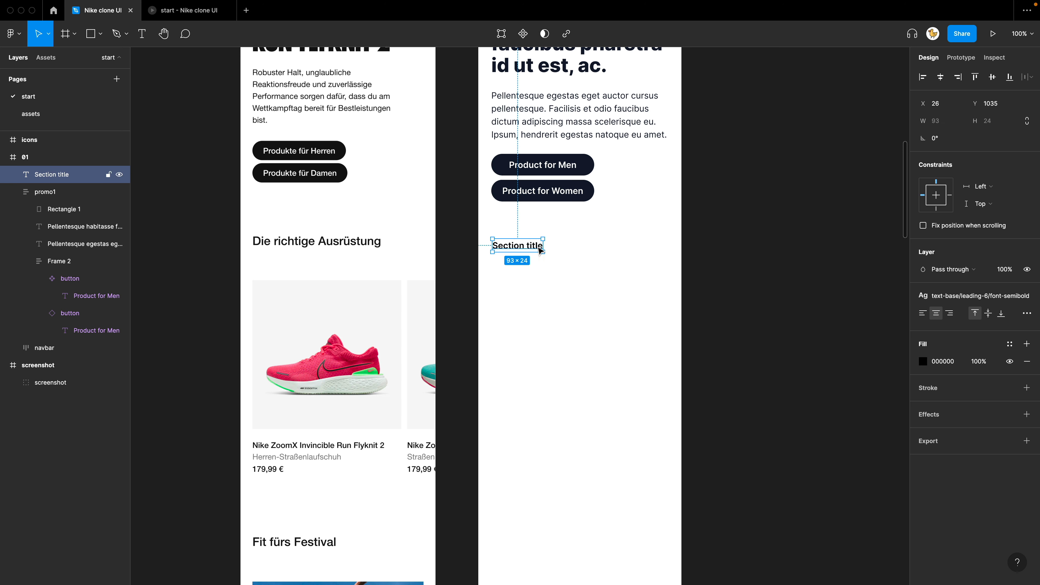
left_click(951, 298)
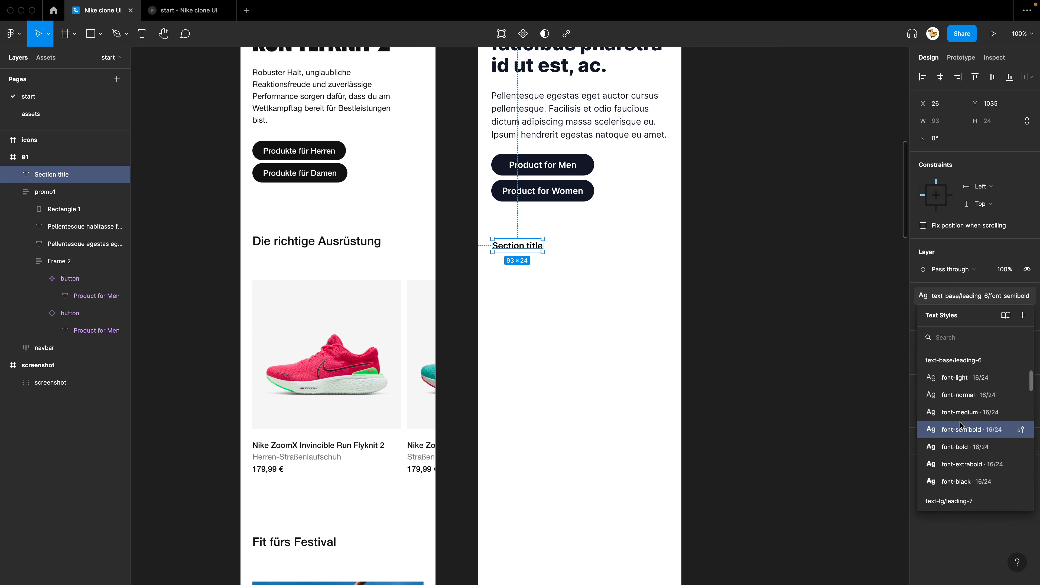
scroll(958, 438, "down", 3)
scroll(958, 439, "down", 5)
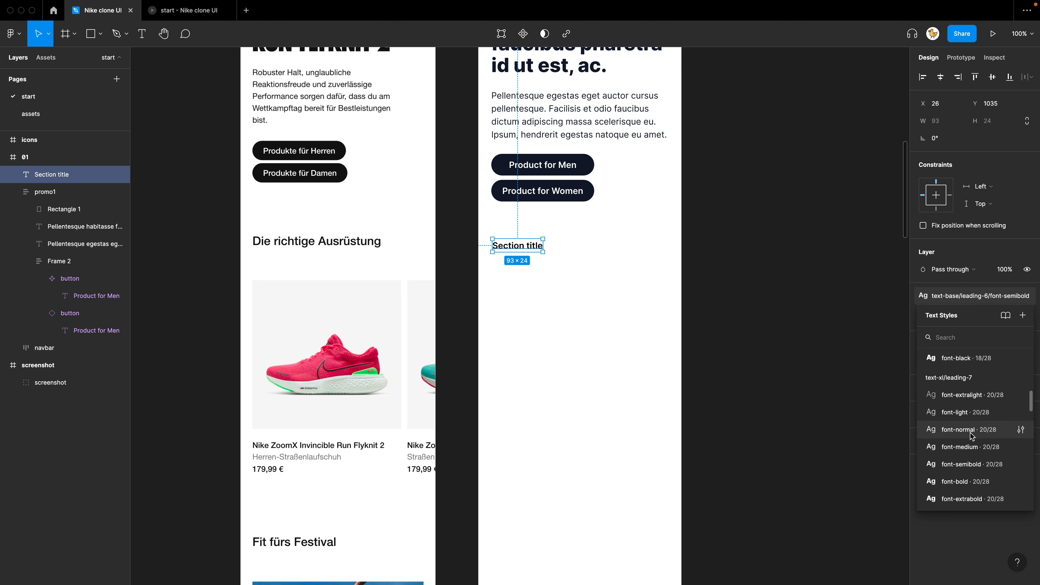
left_click(964, 463)
left_click(526, 296)
Step: Draw a square placeholder about 286 wide below the section title and position it at X 24, Y 1081
left_click_drag(524, 255, 650, 425)
left_click(493, 272)
key("r")
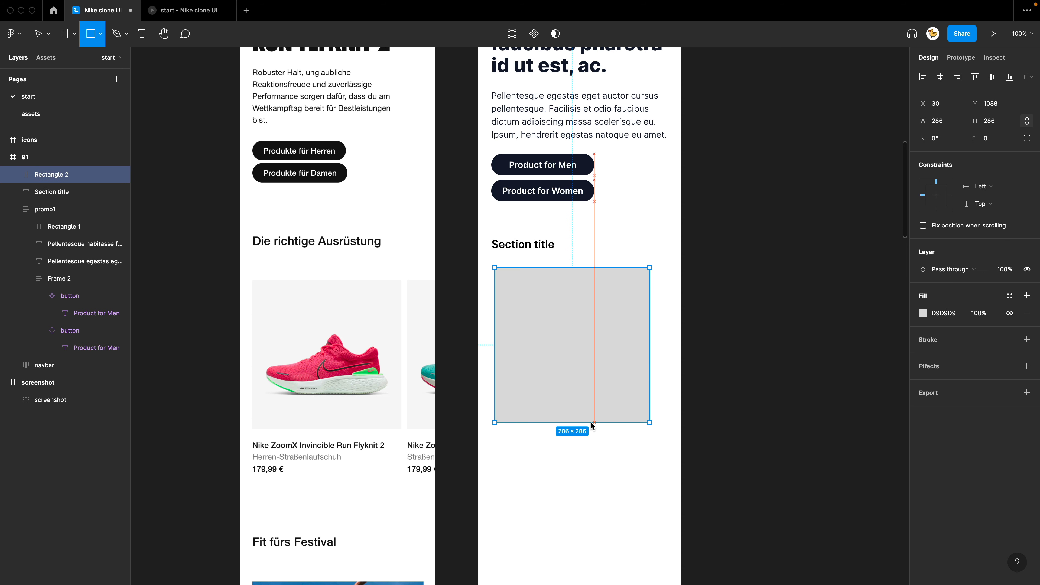
scroll(420, 371, "left", 5)
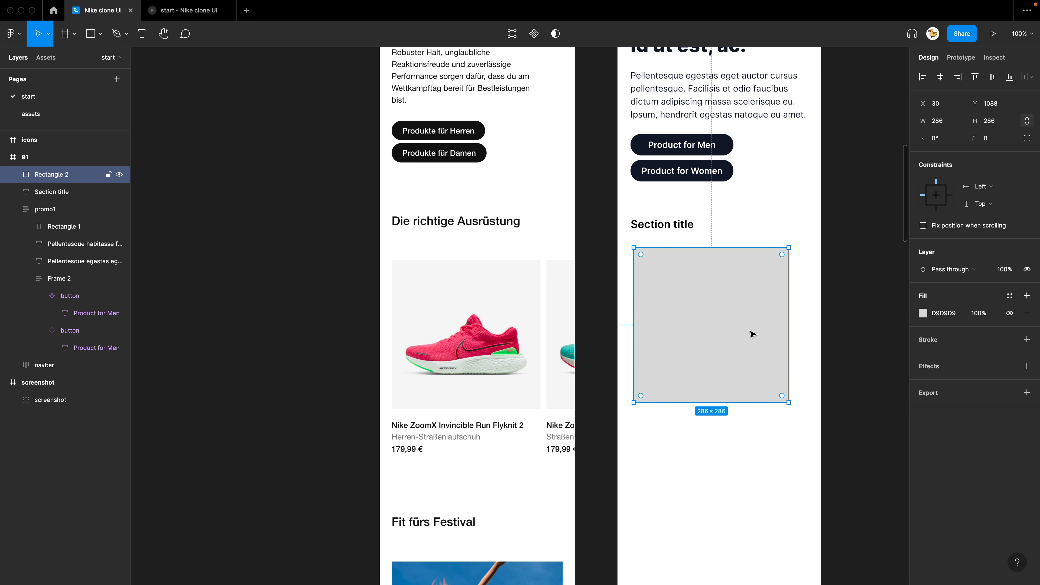
scroll(727, 391, "right", 3)
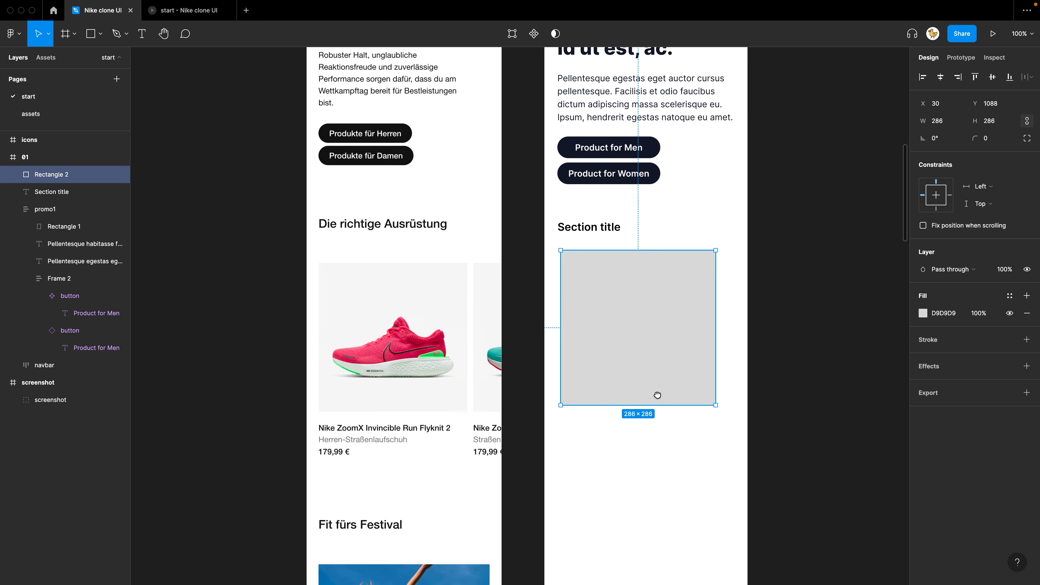
left_click_drag(660, 365, 656, 362)
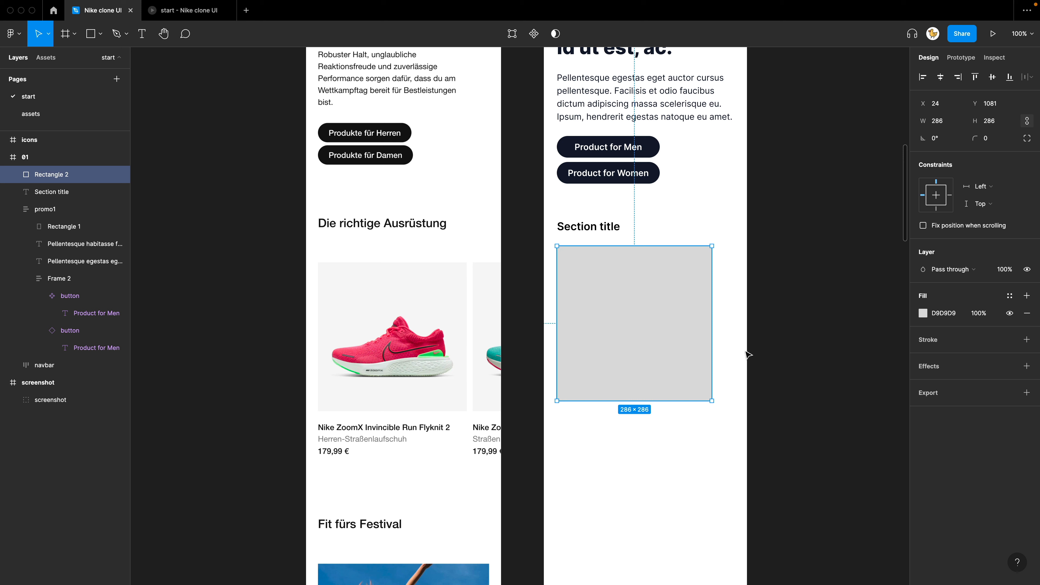
Step: Resize the square placeholder under the section title to 280 by 280
left_click(948, 125)
type("280")
key("Return")
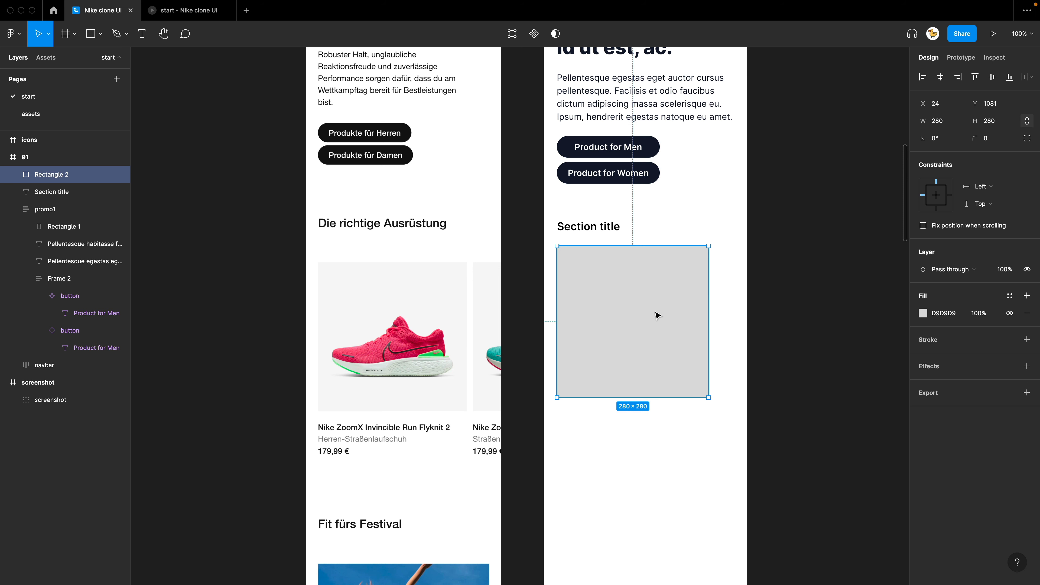
left_click(757, 303)
Step: Add the text "product title" just below the square placeholder
scroll(733, 293, "down", 3)
scroll(733, 293, "right", 1)
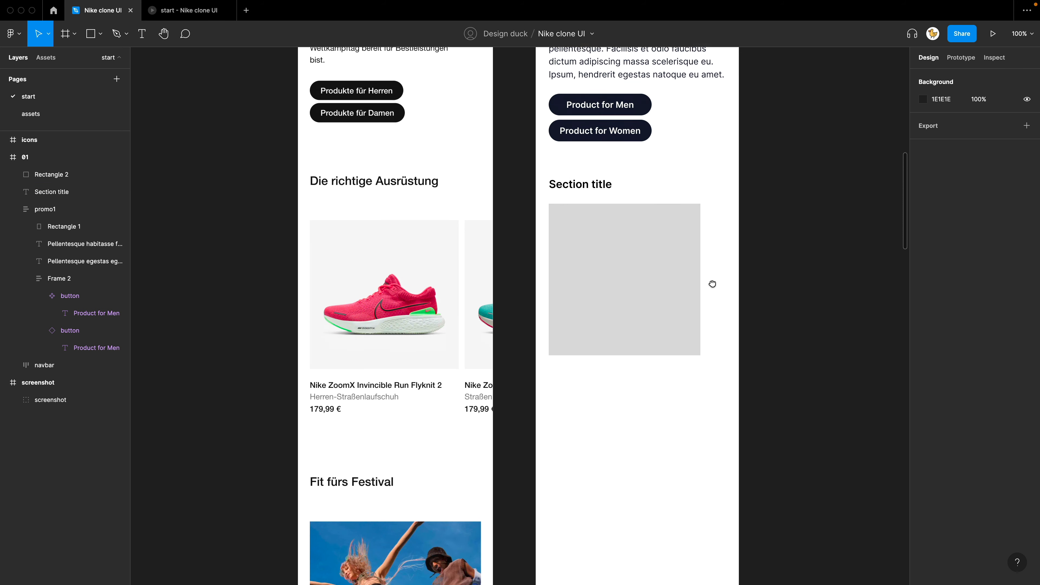
left_click_drag(606, 290, 608, 296)
left_click(538, 372)
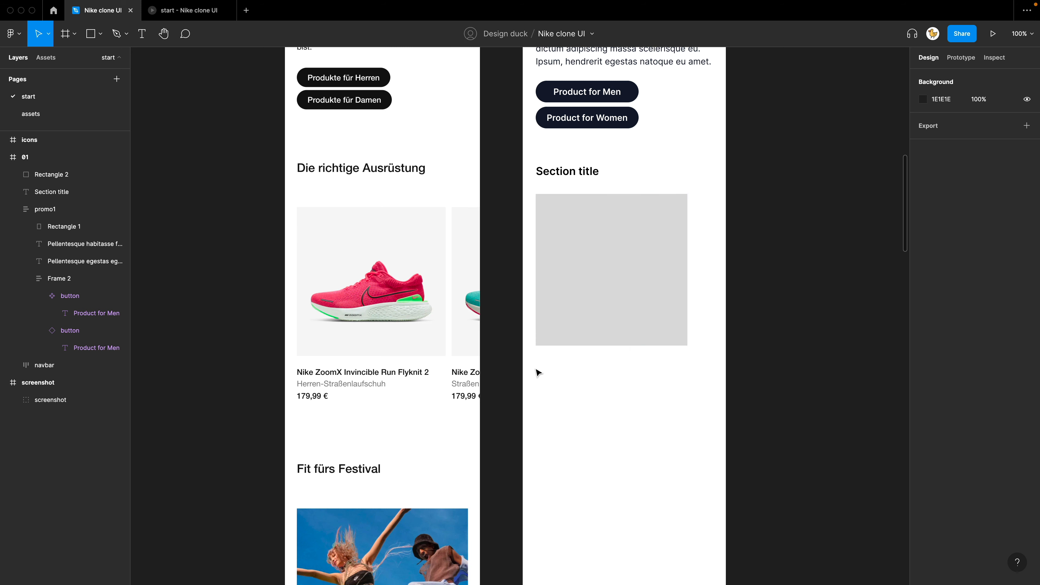
key("t")
left_click(545, 360)
type("prodcut")
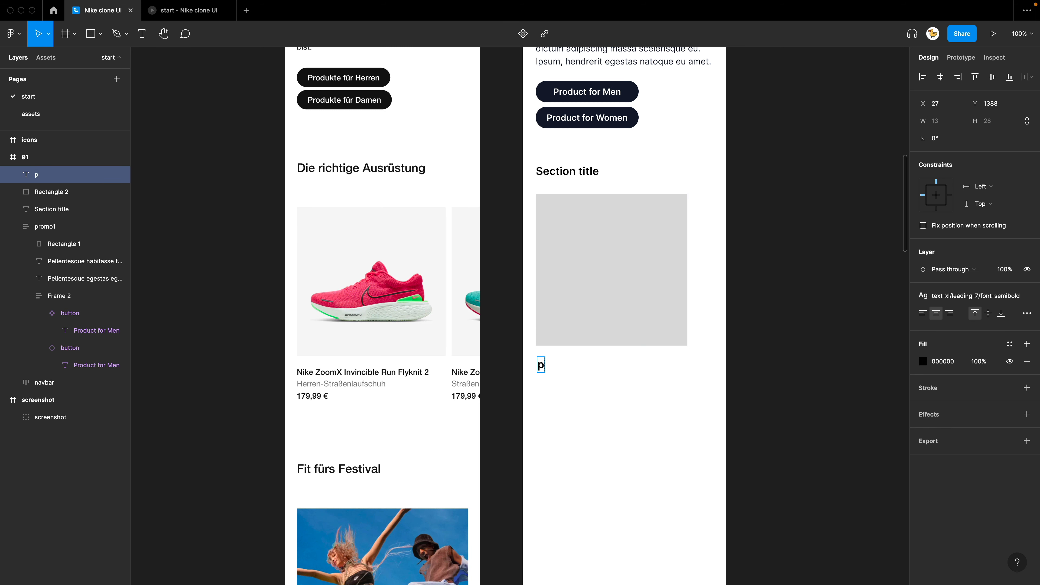
key("BackSpace")
key("BackSpace")
key("BackSpace")
type("uct title")
key("Escape")
Step: Move the product title closer under the placeholder near its left edge and left-align the text
left_click(597, 399)
left_click_drag(549, 364, 573, 360)
left_click(923, 315)
left_click(592, 411)
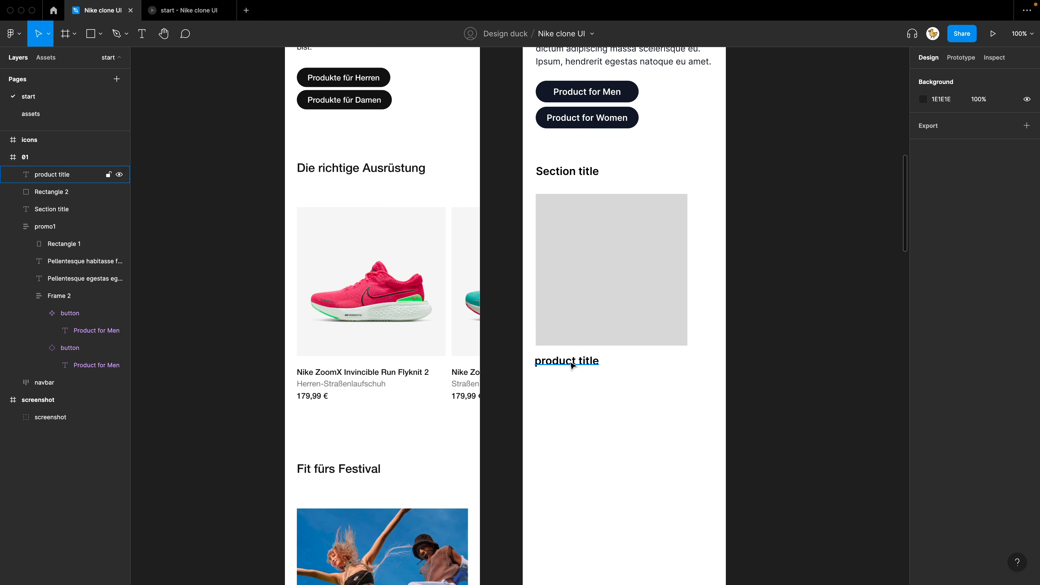
Step: Duplicate the "product title" text directly below itself and change the copy's text to "description"
left_click(573, 364)
left_click_drag(575, 370, 575, 381)
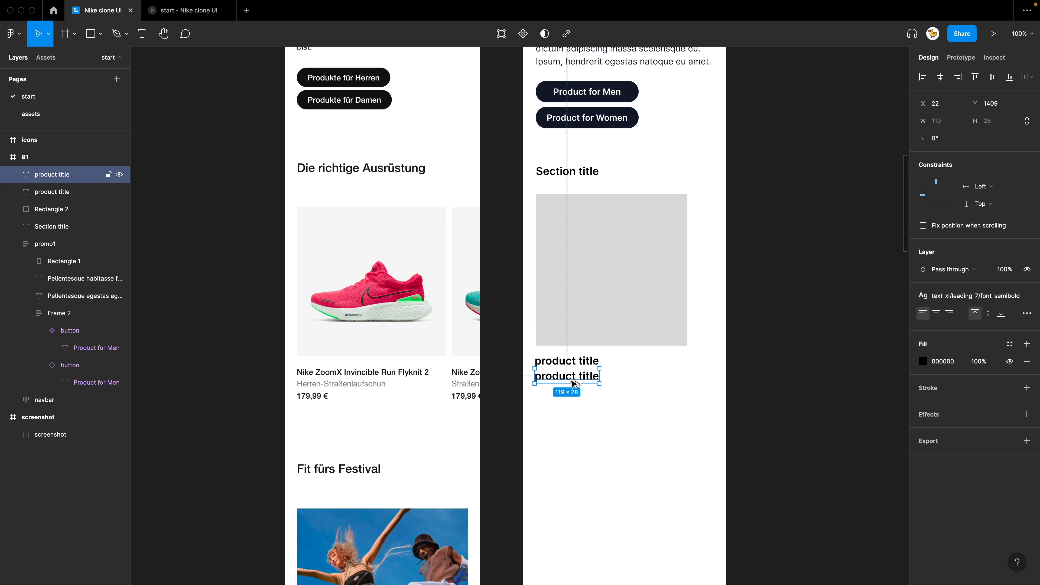
key("Return")
type("descrtip")
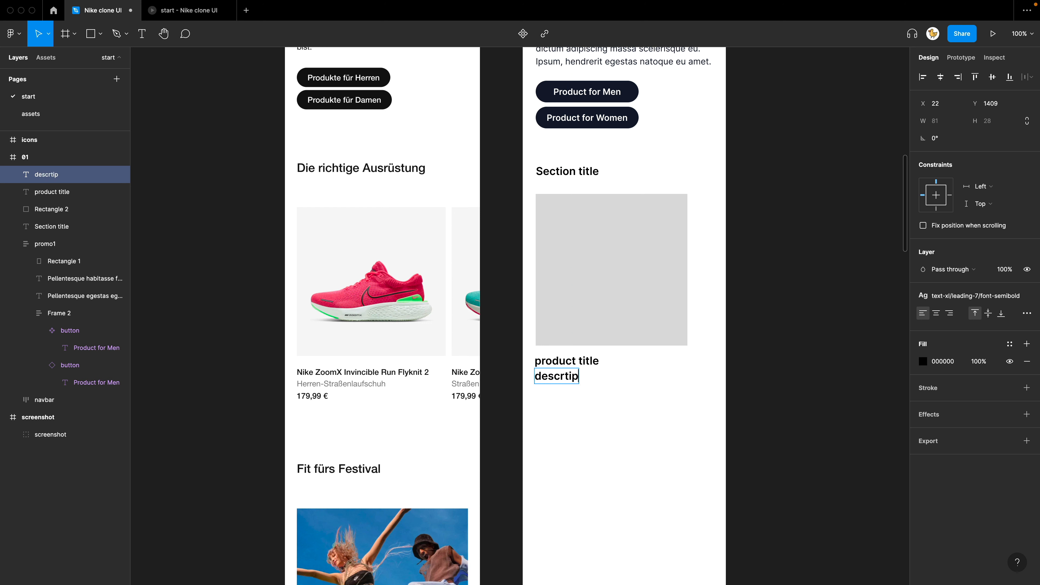
type("iption")
key("Escape")
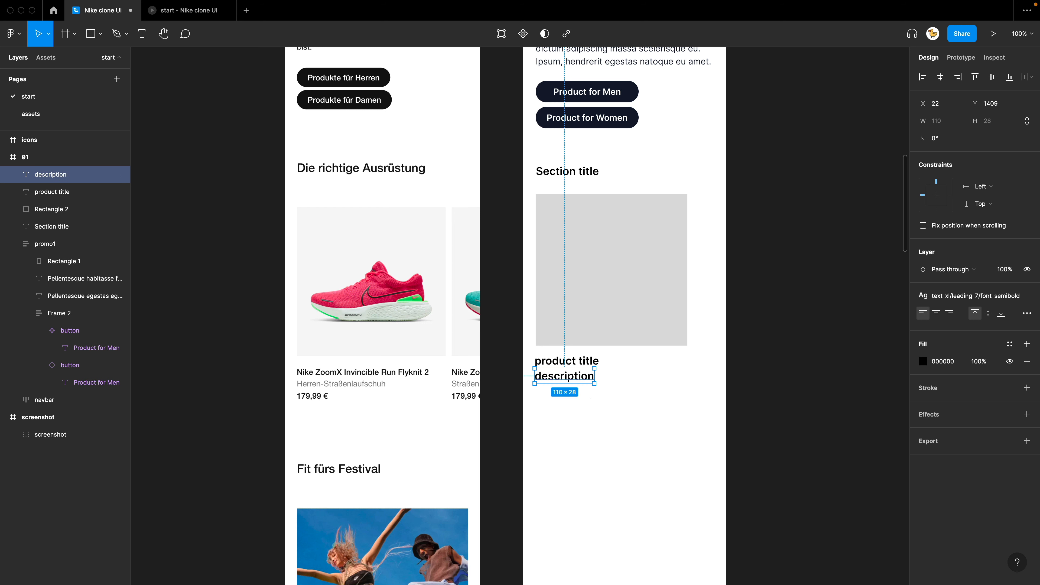
Step: Duplicate the "description" text directly below itself and change the copy's text to "price"
left_click(576, 408)
left_click_drag(575, 383, 580, 395)
double_click(581, 391)
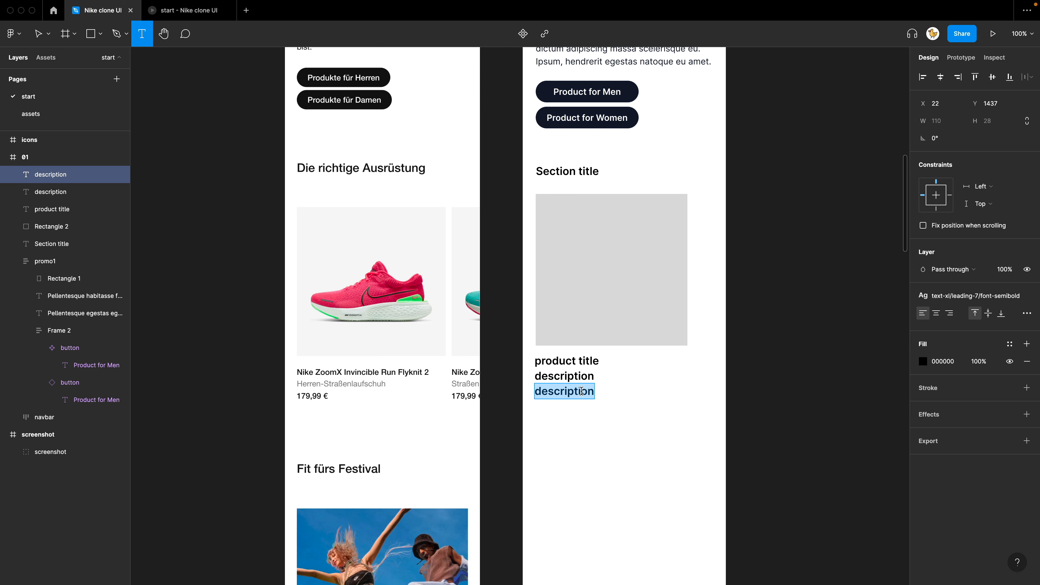
type("price")
key("Escape")
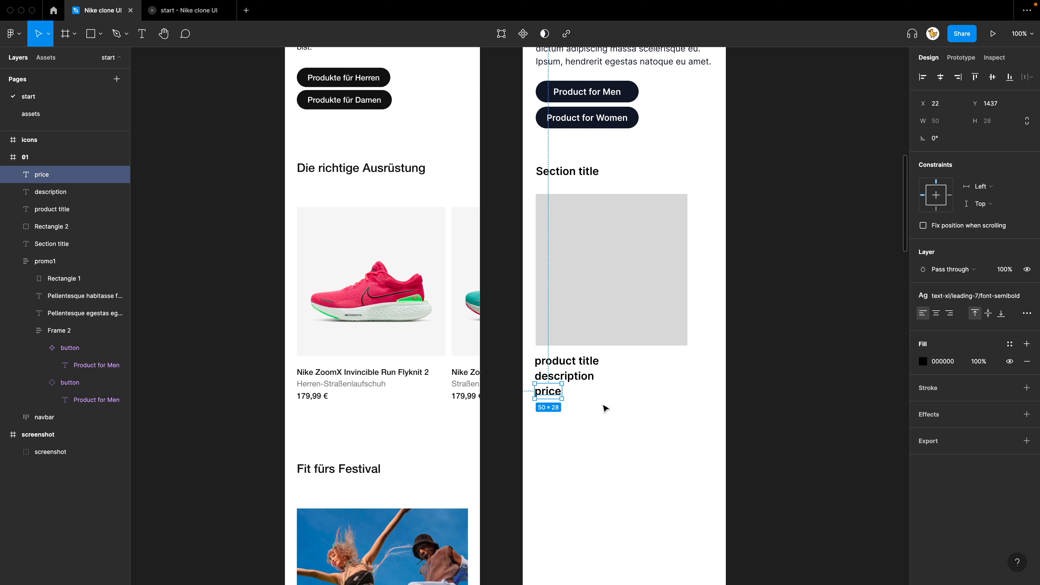
left_click(605, 408)
Step: Apply the text-base/leading-6 font-semibold 16/24 text style to the "product title" text
left_click(582, 363)
left_click_drag(623, 417, 587, 420)
left_click(955, 299)
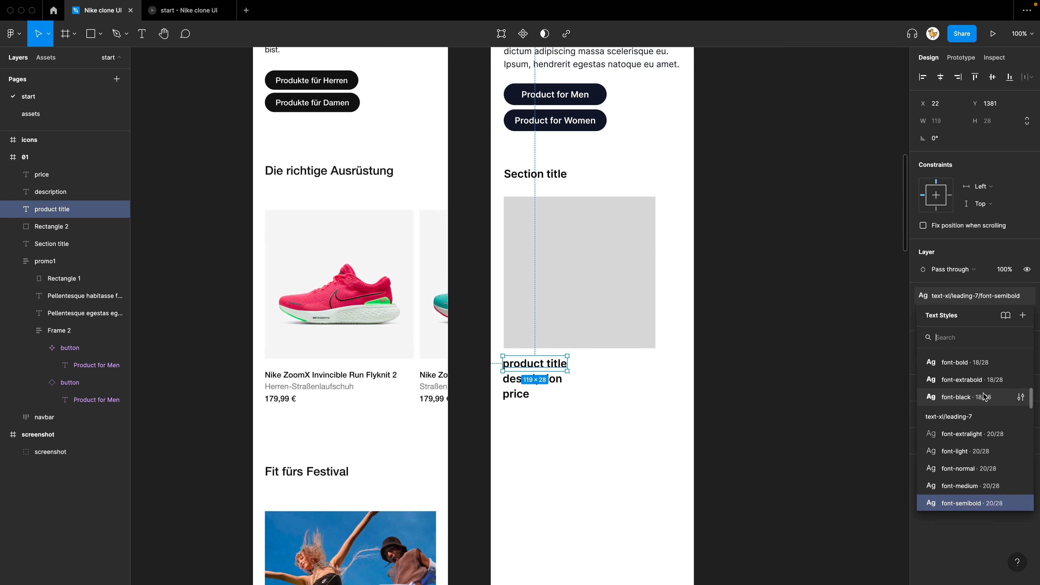
scroll(979, 405, "up", 4)
scroll(985, 396, "up", 3)
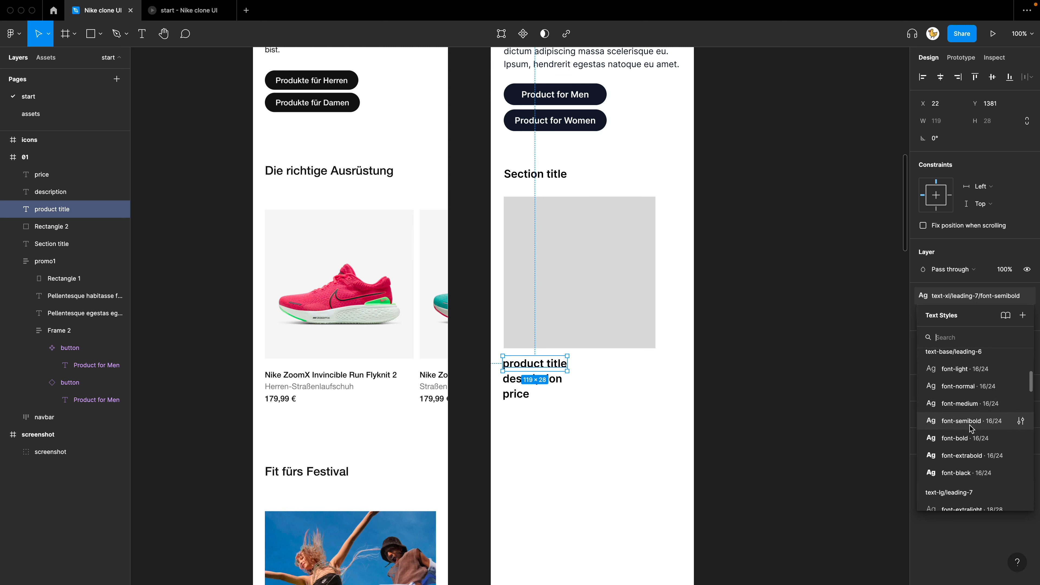
left_click(971, 428)
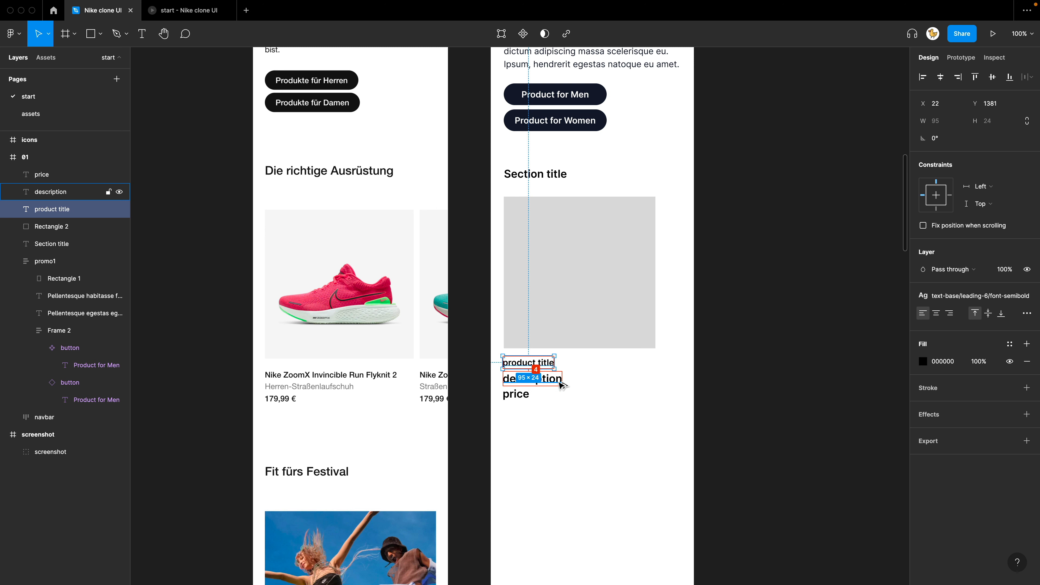
Step: Paste the product title's text-base/leading-6 font-semibold properties onto the "price" and "description" texts
left_click(519, 395)
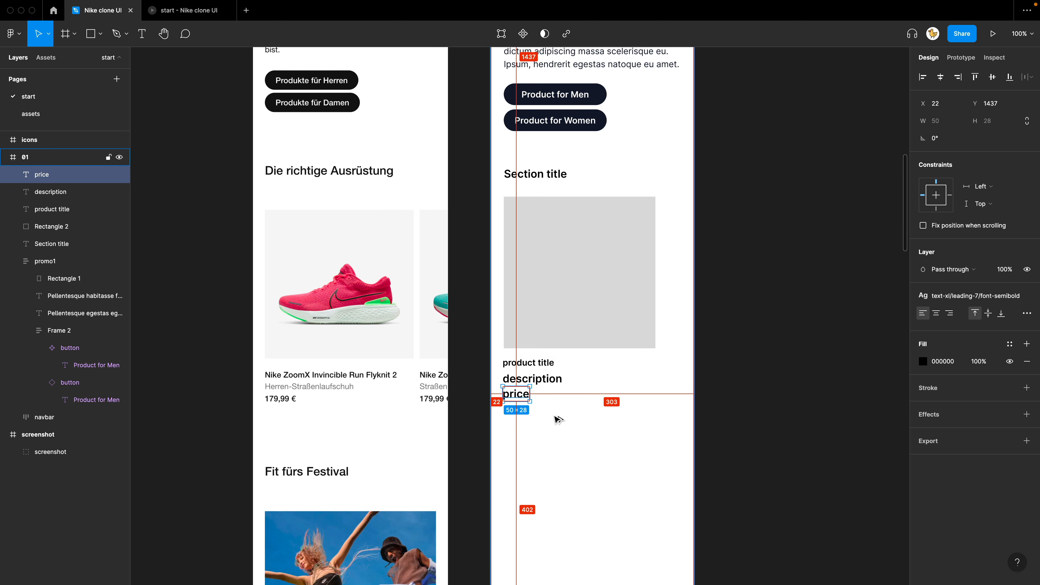
key("alt+super+v")
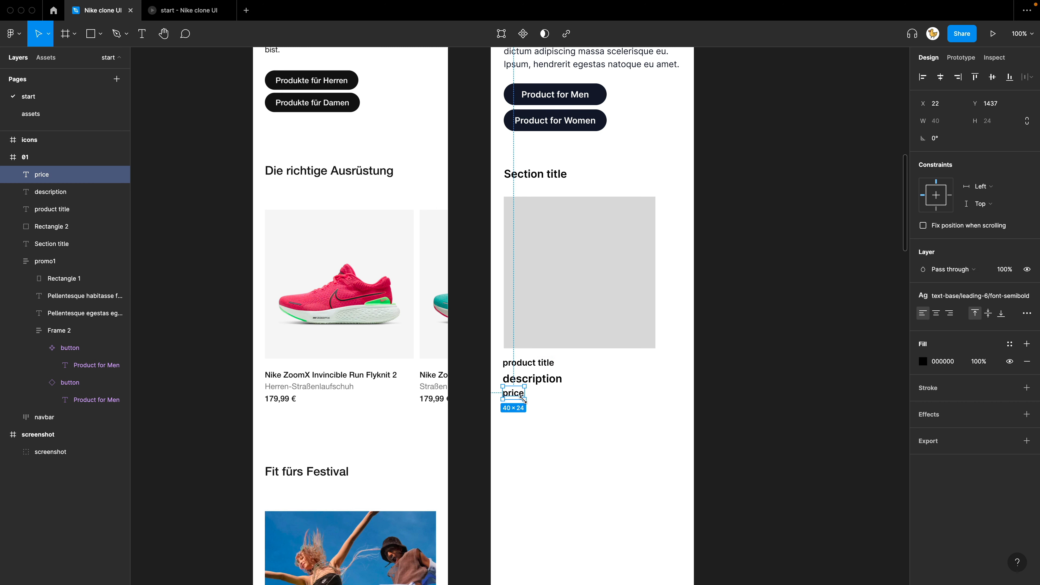
left_click(540, 401)
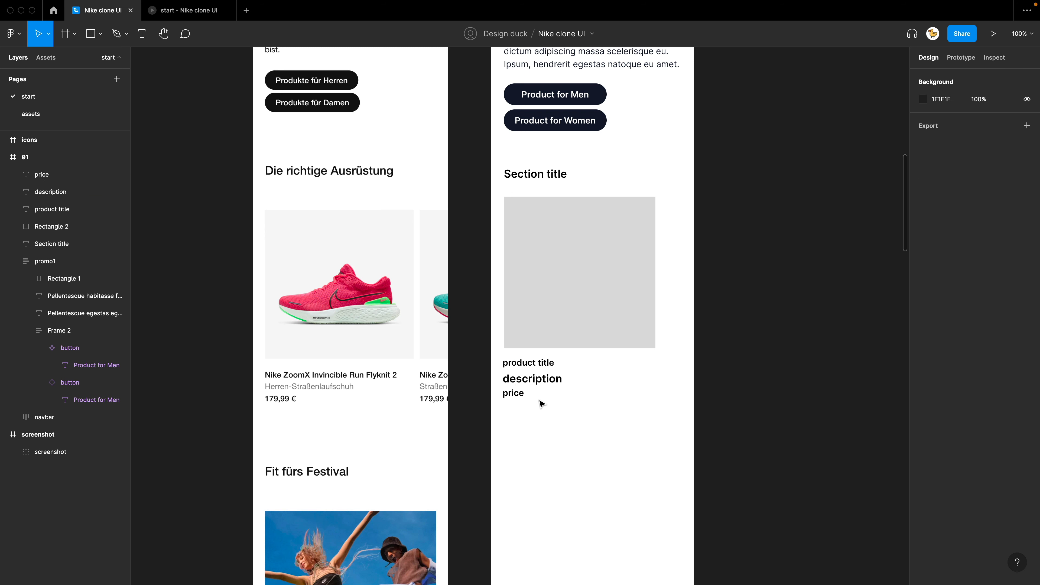
left_click(548, 385)
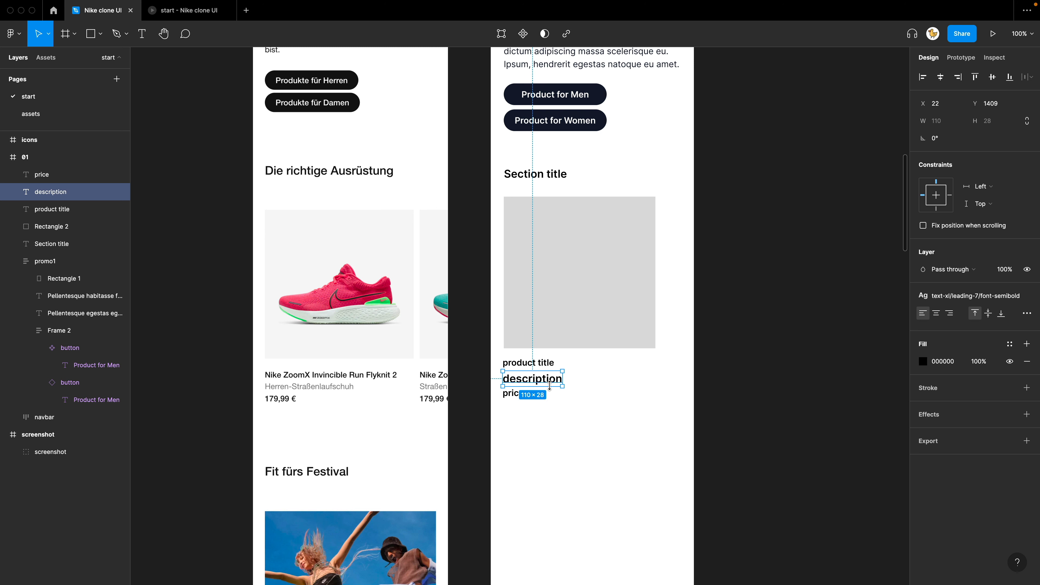
key("alt")
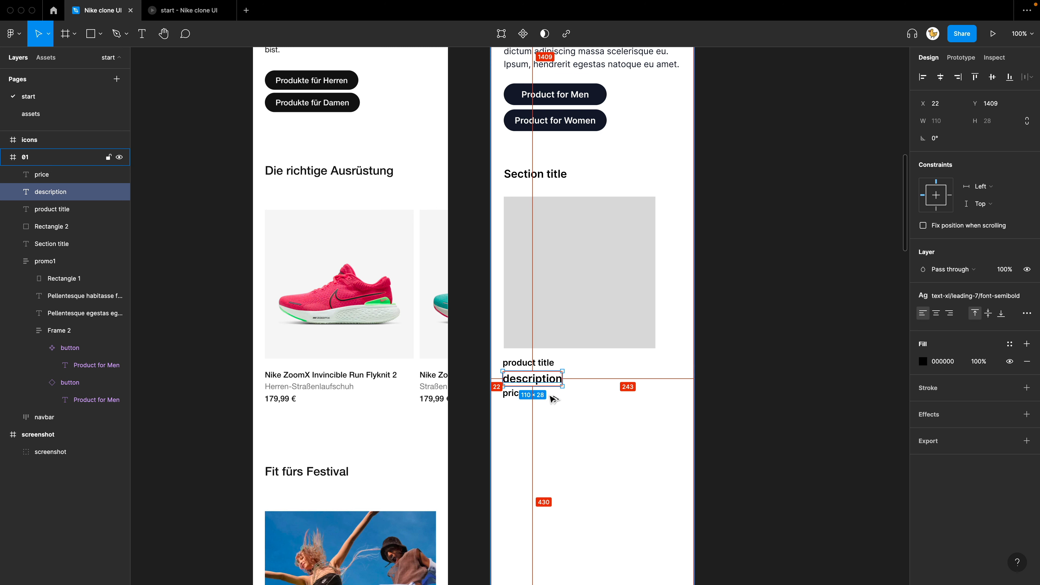
key("alt+super+v")
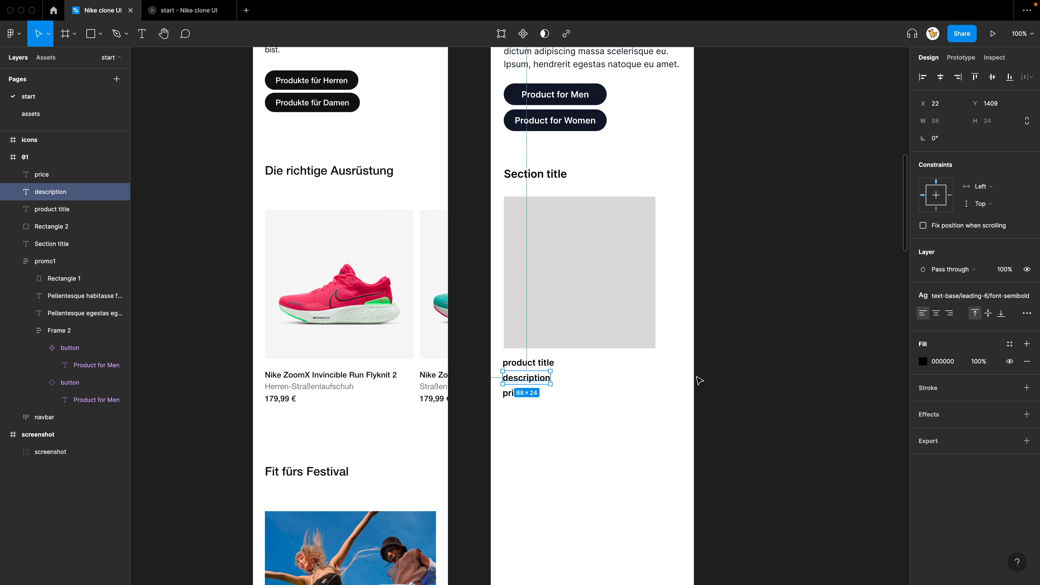
Step: Change the "description" text style to text-base/leading-6 font-normal 16/24
left_click(950, 299)
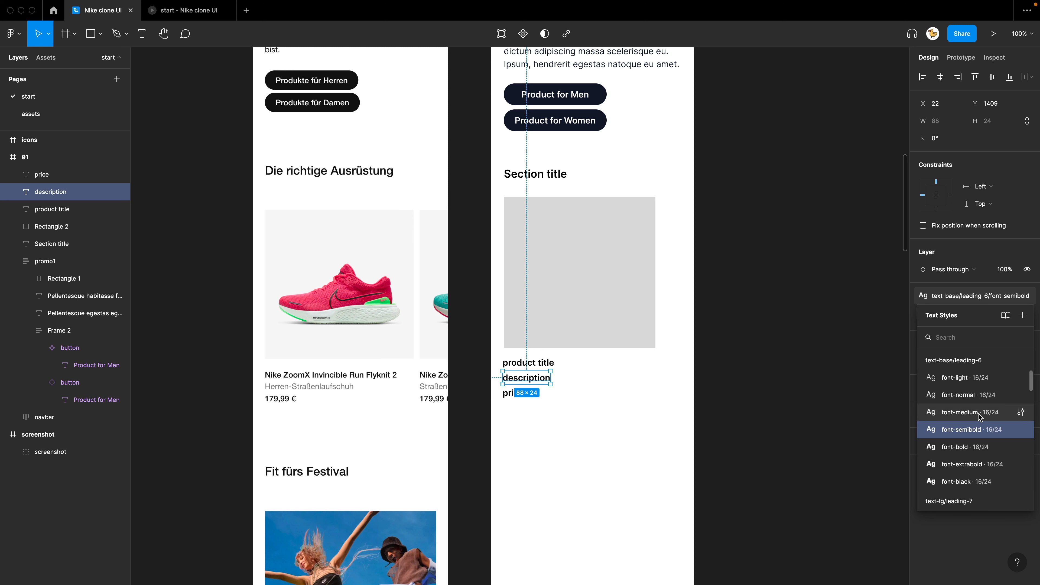
left_click(975, 395)
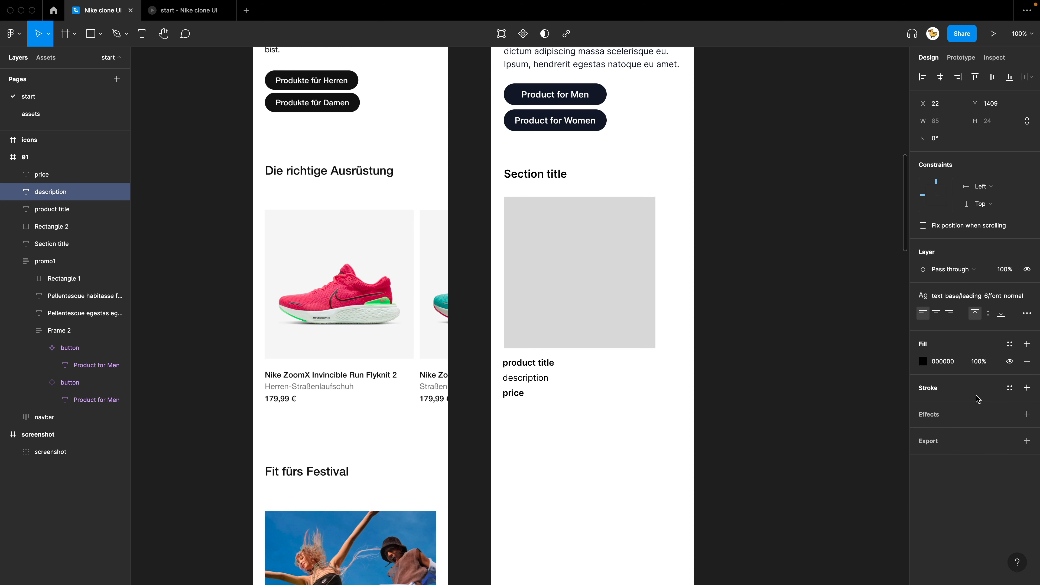
left_click(548, 408)
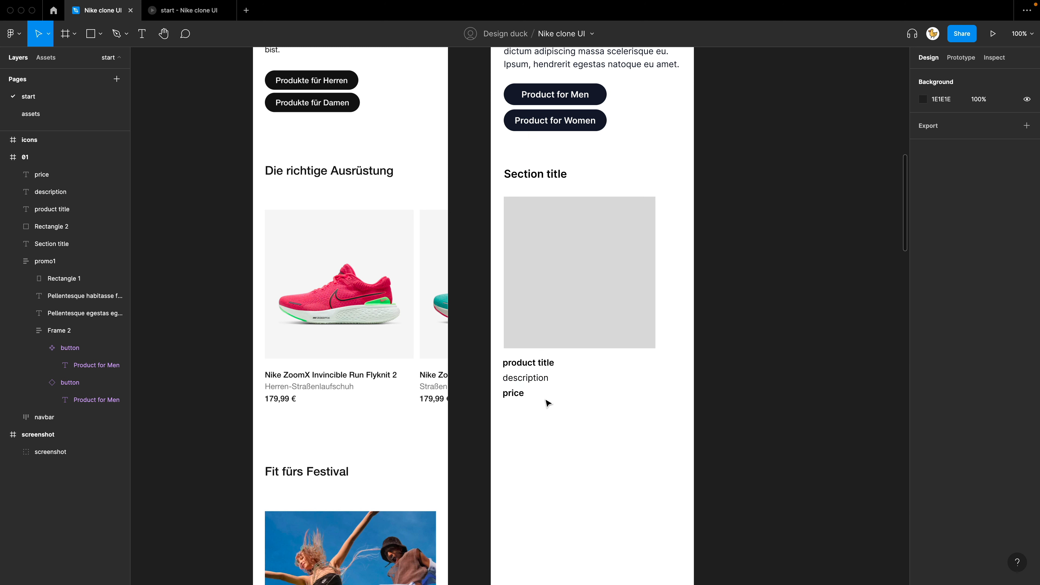
Step: Compare the product card's placeholder and text styling with the promo text above and the reference screenshot
left_click(536, 380)
left_click(590, 350)
scroll(590, 350, "up", 5)
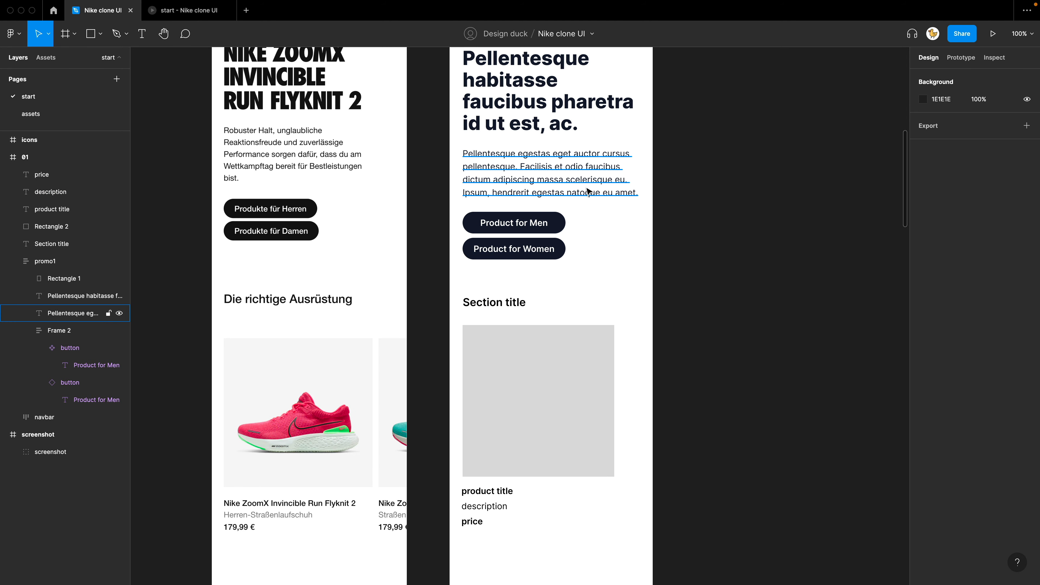
double_click(545, 172)
left_click(615, 481)
left_click(612, 473)
scroll(605, 410, "down", 4)
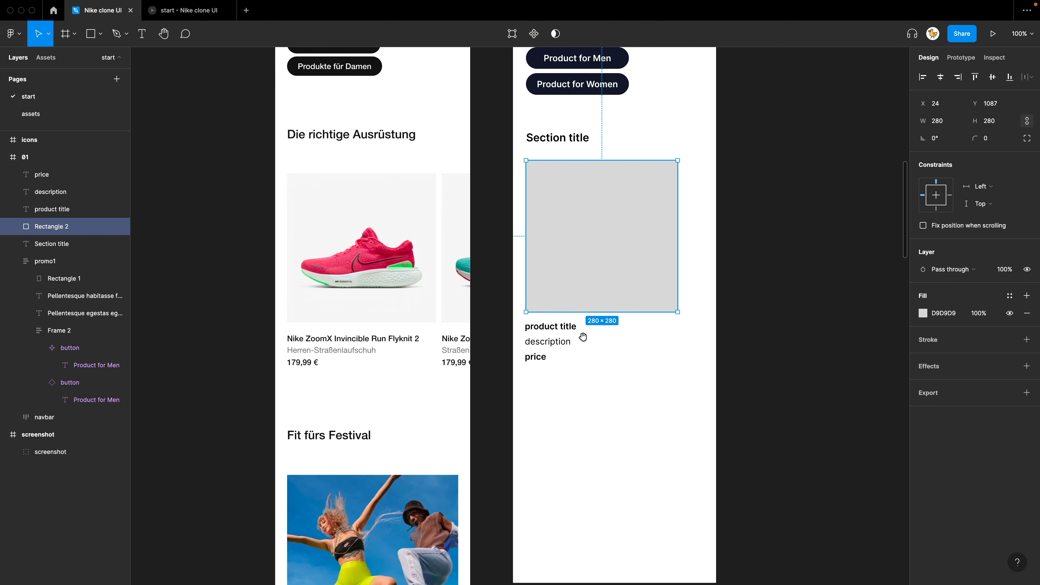
left_click(554, 392)
scroll(549, 391, "up", 5)
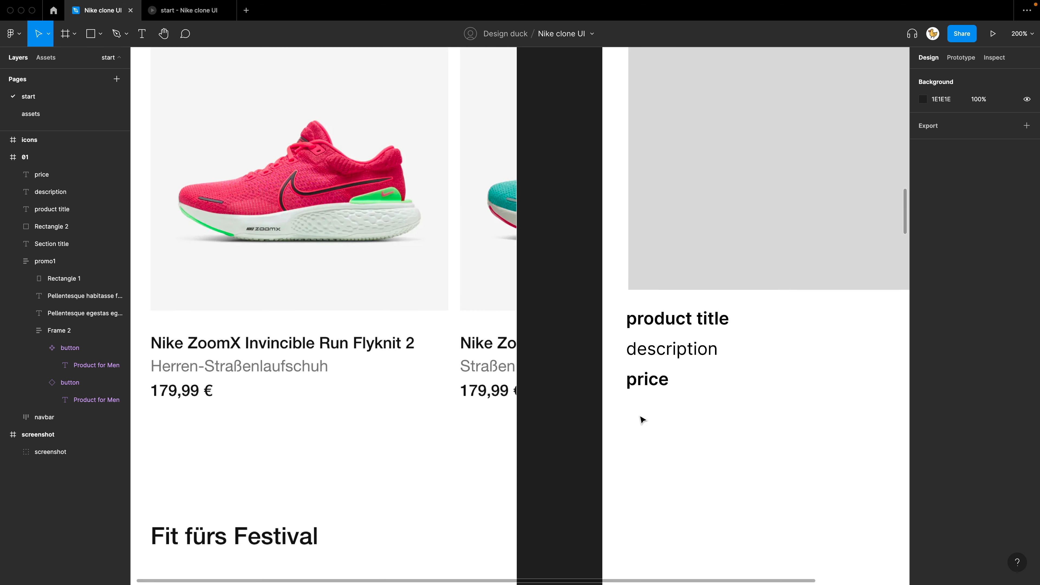
scroll(640, 420, "down", 5)
scroll(695, 70, "up", 2)
scroll(593, 400, "down", 1)
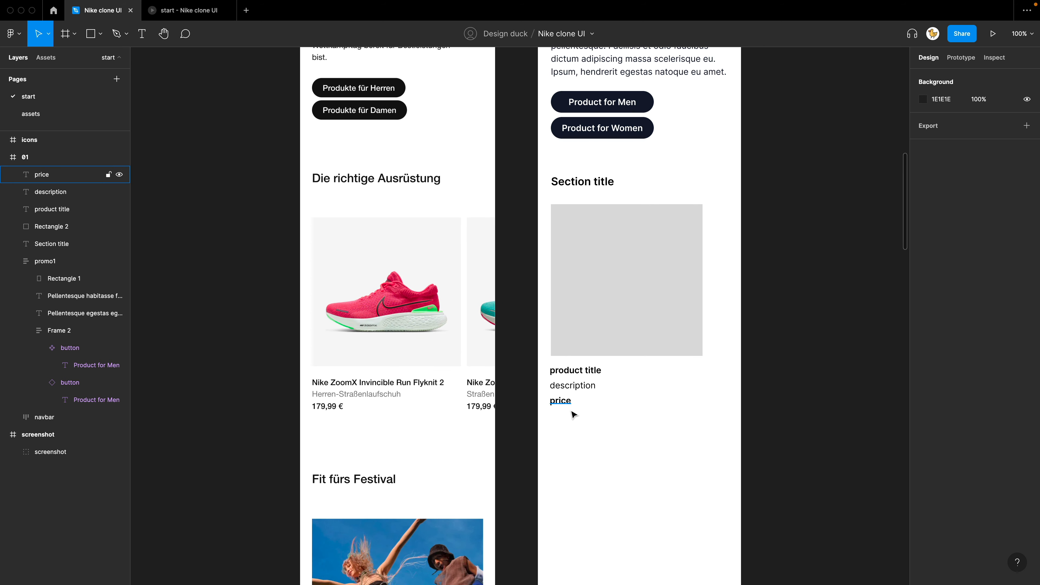
Step: Apply the Default/gray/600 color style to the "description" text
left_click(572, 389)
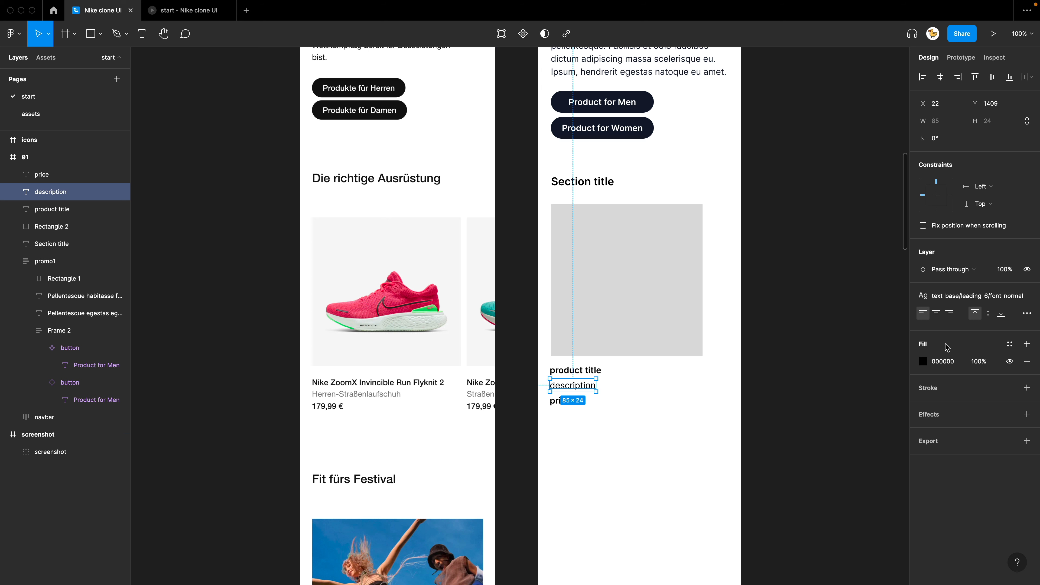
left_click(1009, 345)
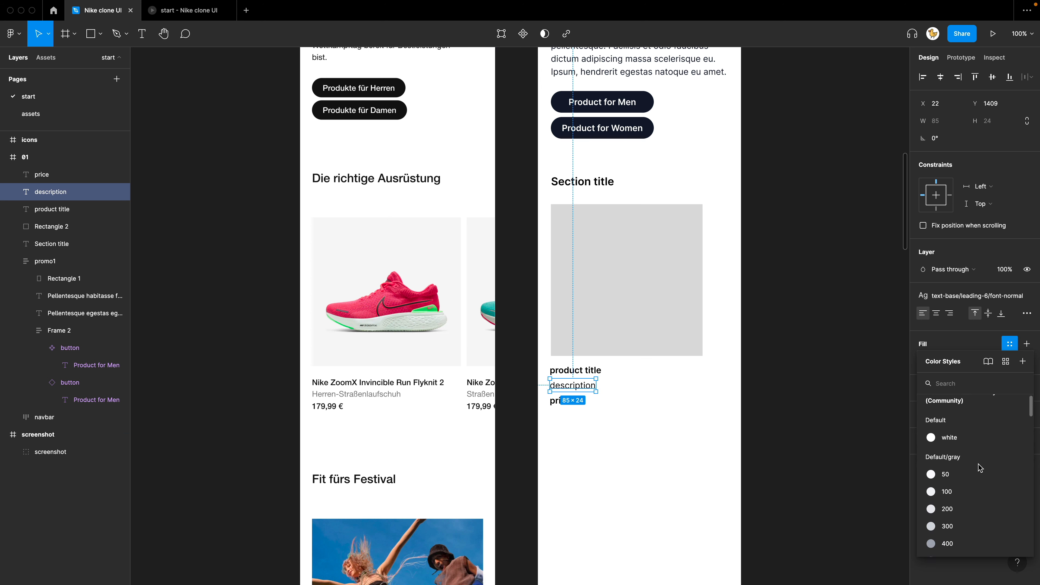
scroll(979, 470, "down", 2)
scroll(971, 463, "down", 2)
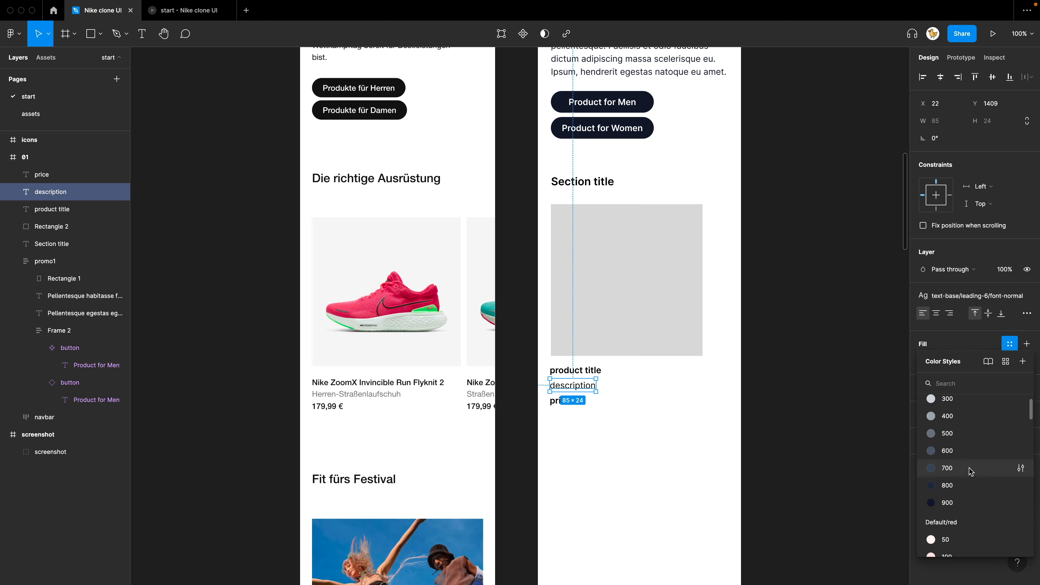
left_click(968, 456)
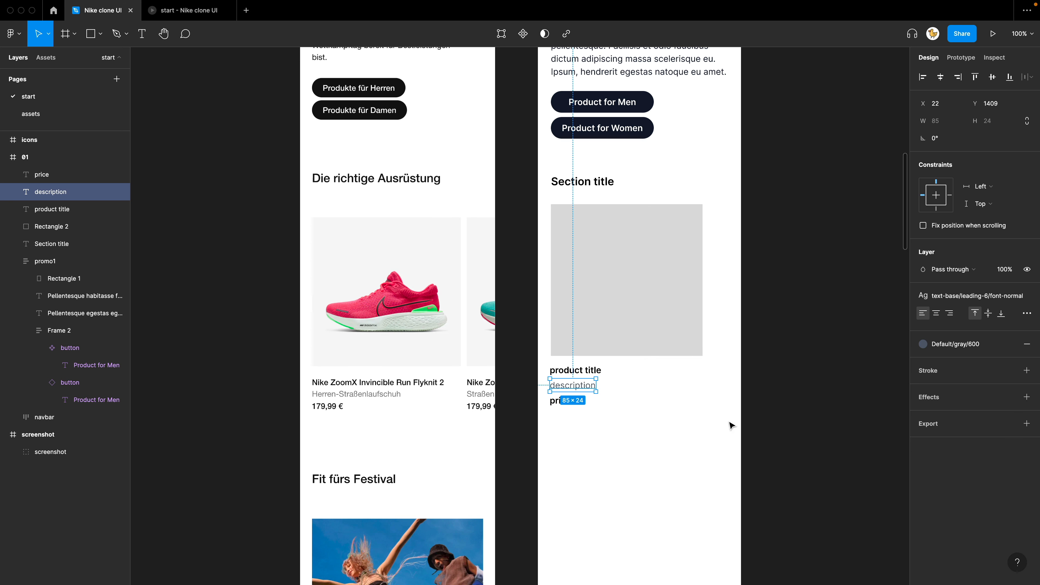
left_click(633, 414)
Step: Apply the Default/gray/900 color style to the "price" and "product title" texts together
left_click(558, 402)
left_click(576, 370, "shift")
left_click(1009, 389)
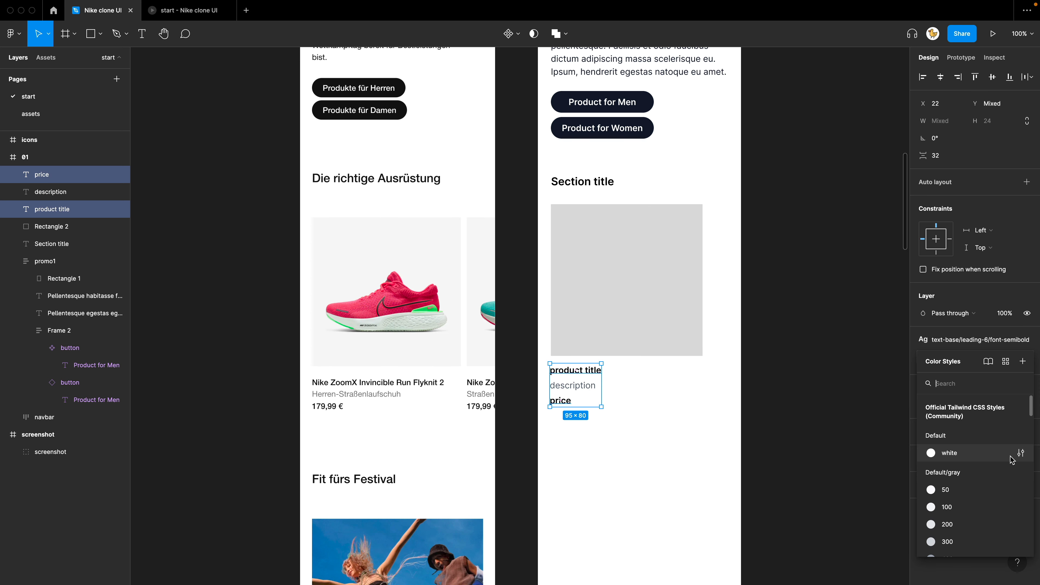
scroll(1002, 475, "down", 2)
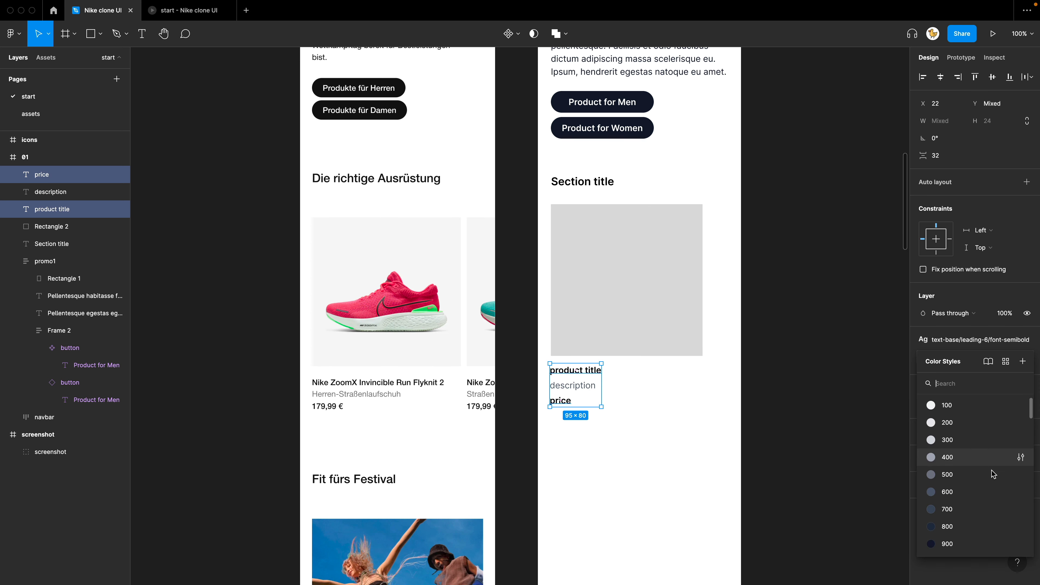
left_click(963, 541)
left_click(639, 414)
Step: Wrap the square placeholder and the three product texts below it in a vertical auto layout frame
left_click_drag(599, 416, 576, 421)
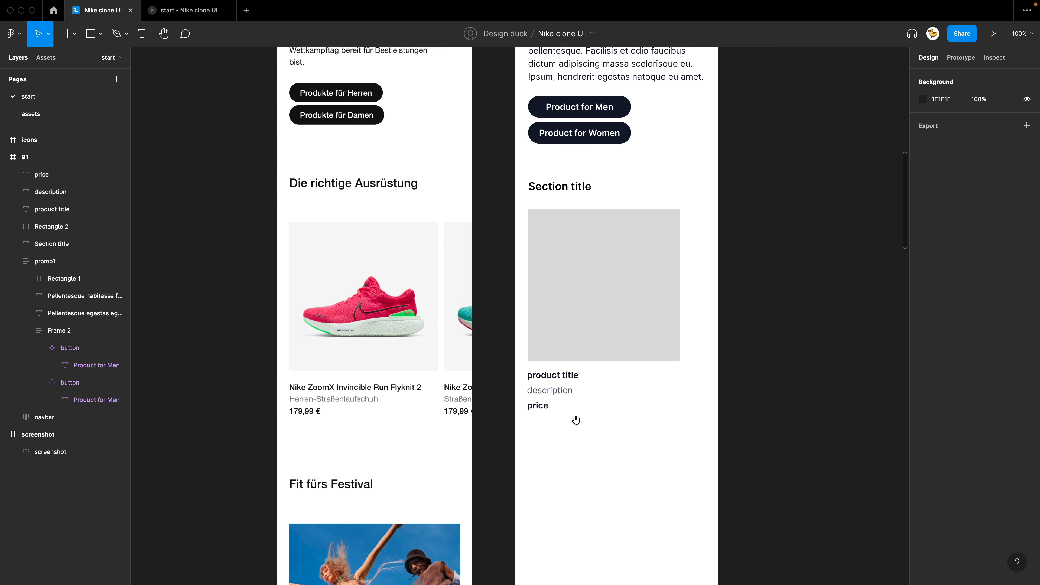
left_click_drag(622, 449, 527, 254)
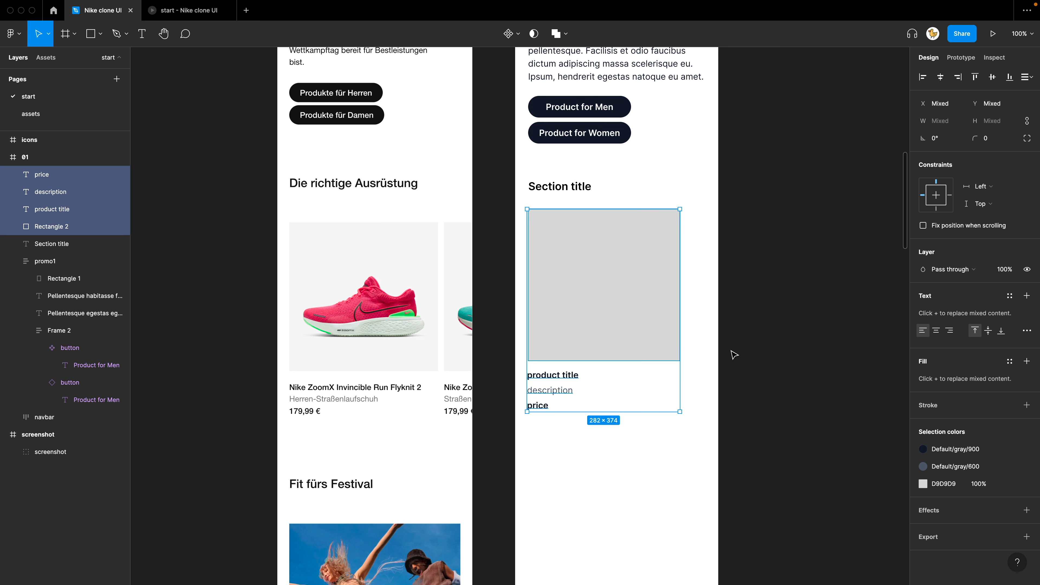
left_click_drag(698, 443, 539, 281)
key("shift+a")
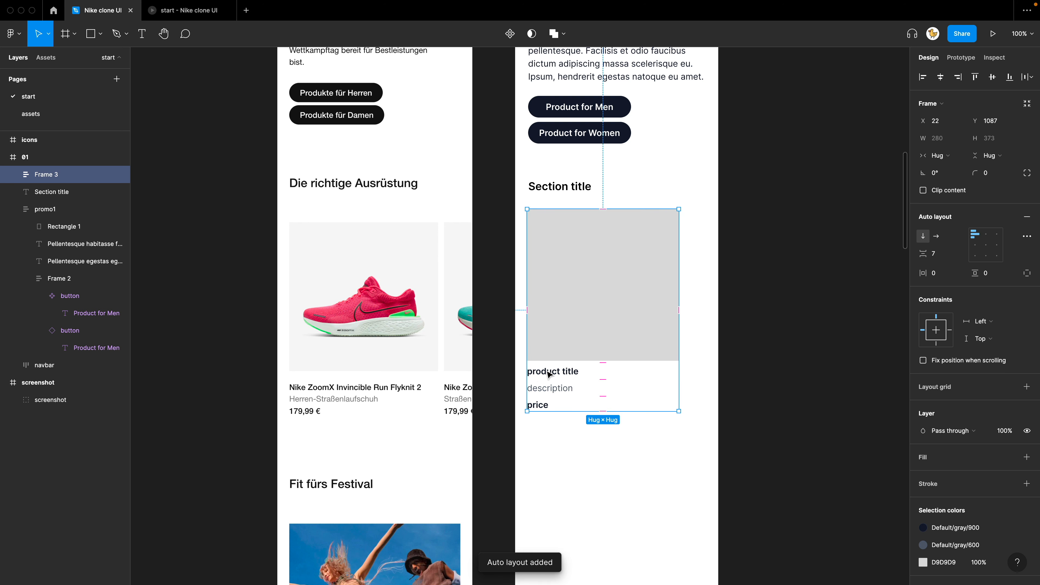
Step: Wrap the product title, description and price texts in a nested auto layout frame and rename it "content"
left_click(558, 375)
left_click(548, 388, "shift")
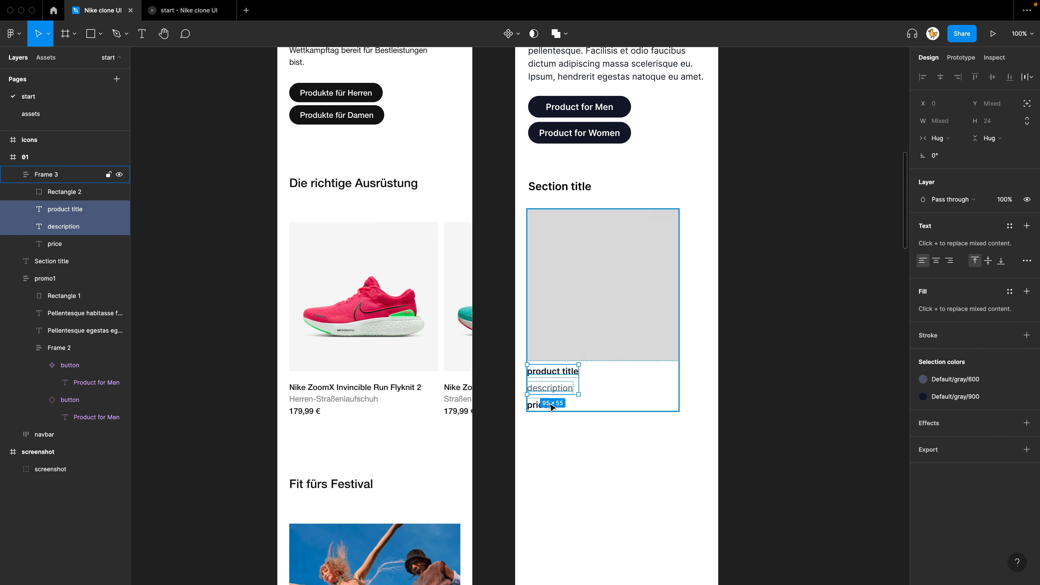
left_click(540, 406, "shift")
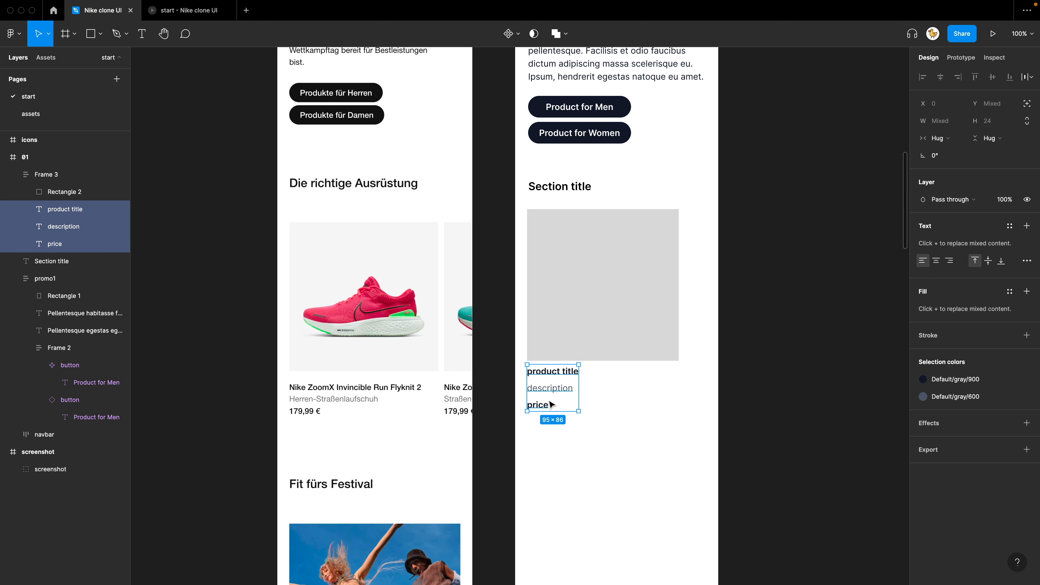
key("shift+a")
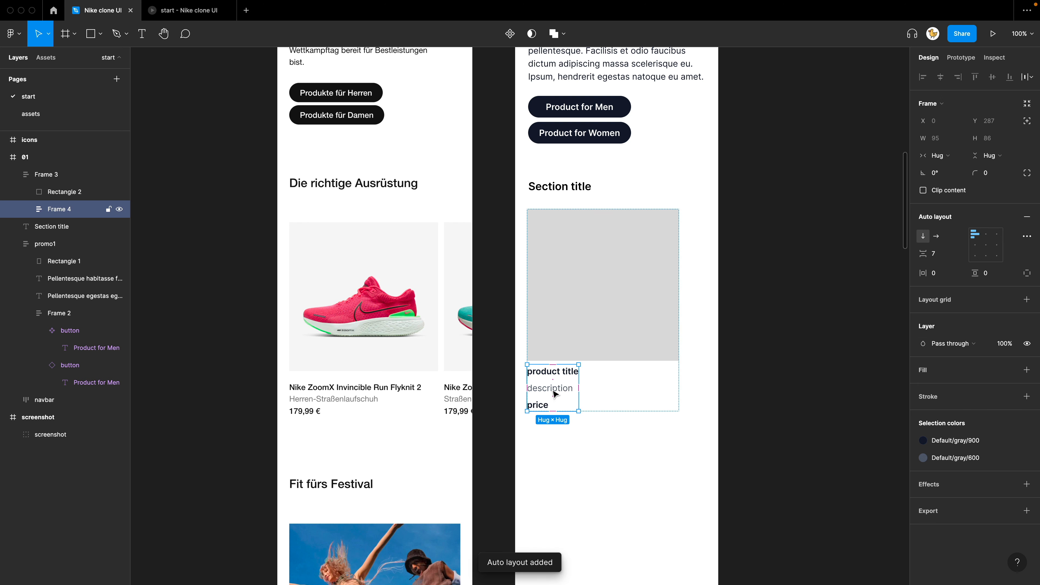
key("super+r")
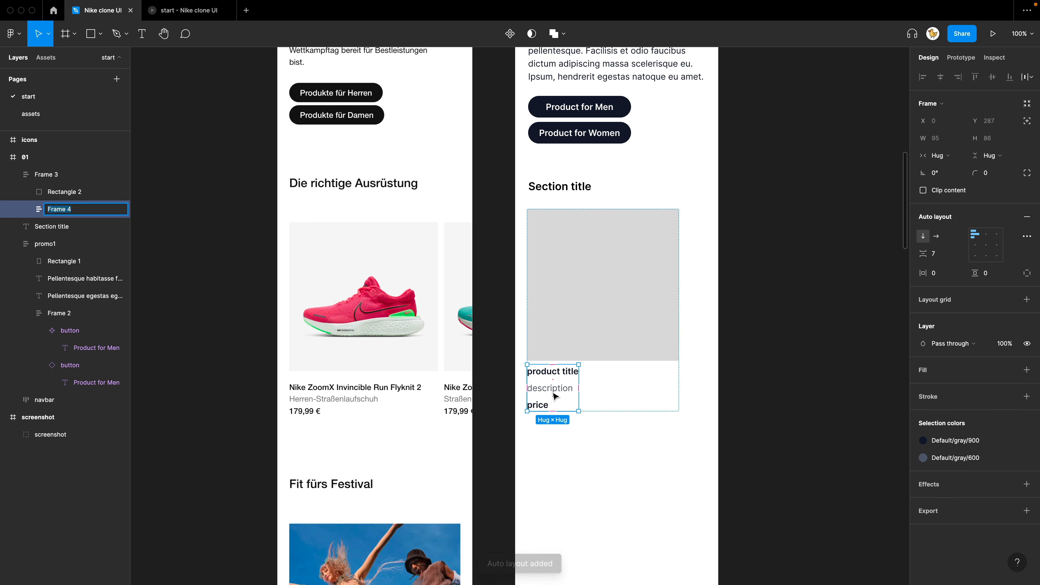
type("content")
key("Return")
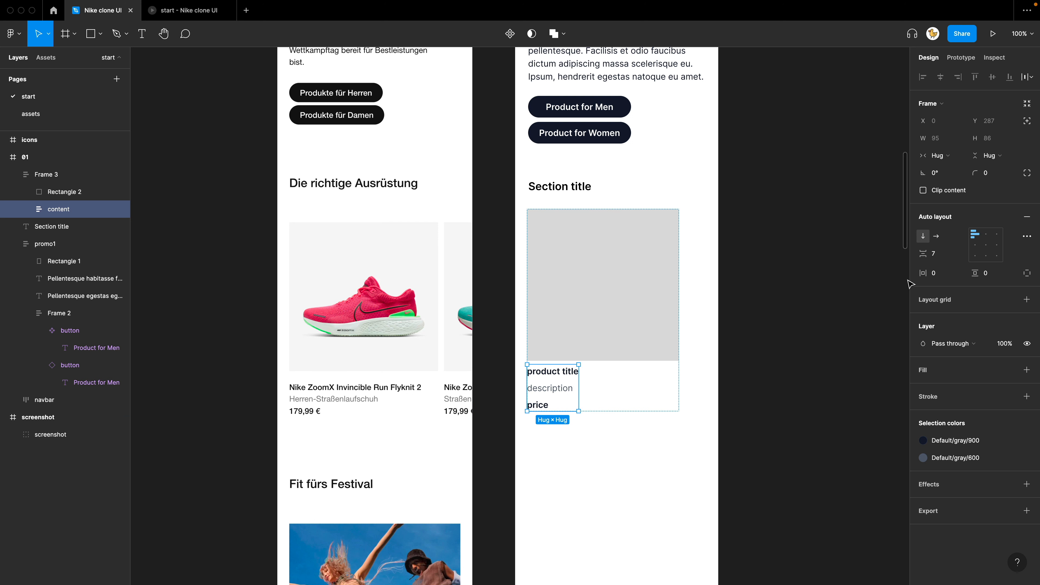
Step: Set the vertical spacing between the texts in the "content" frame to 2
left_click(935, 257)
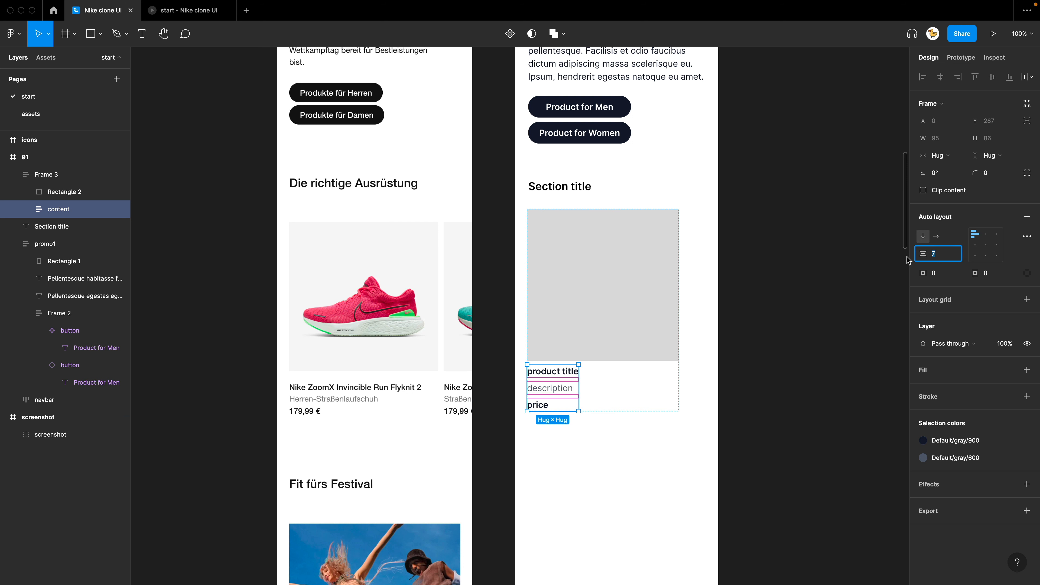
key("Return")
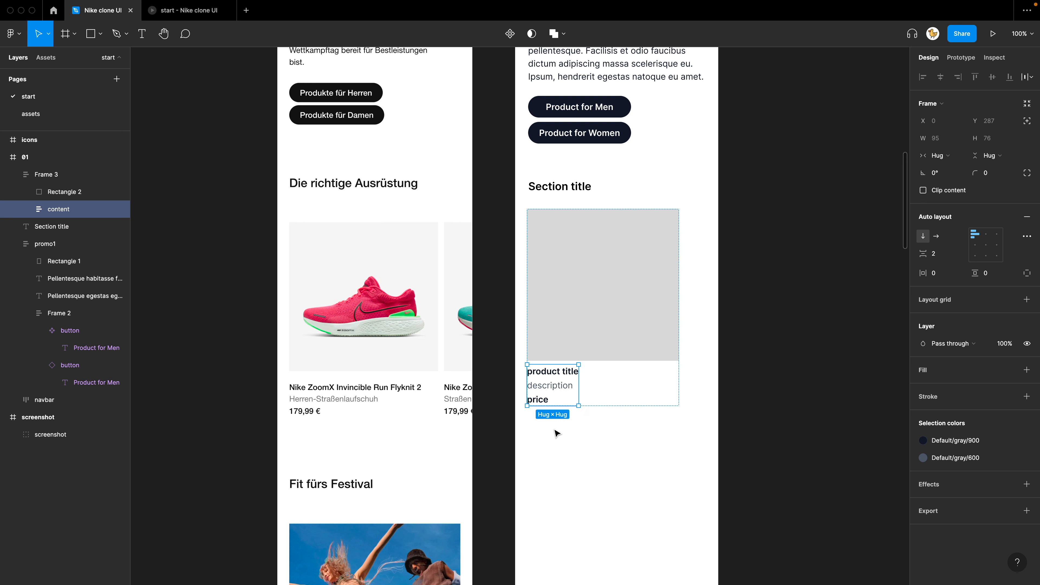
Step: Set the vertical spacing between the card's square placeholder and its text content to 16
left_click(576, 353)
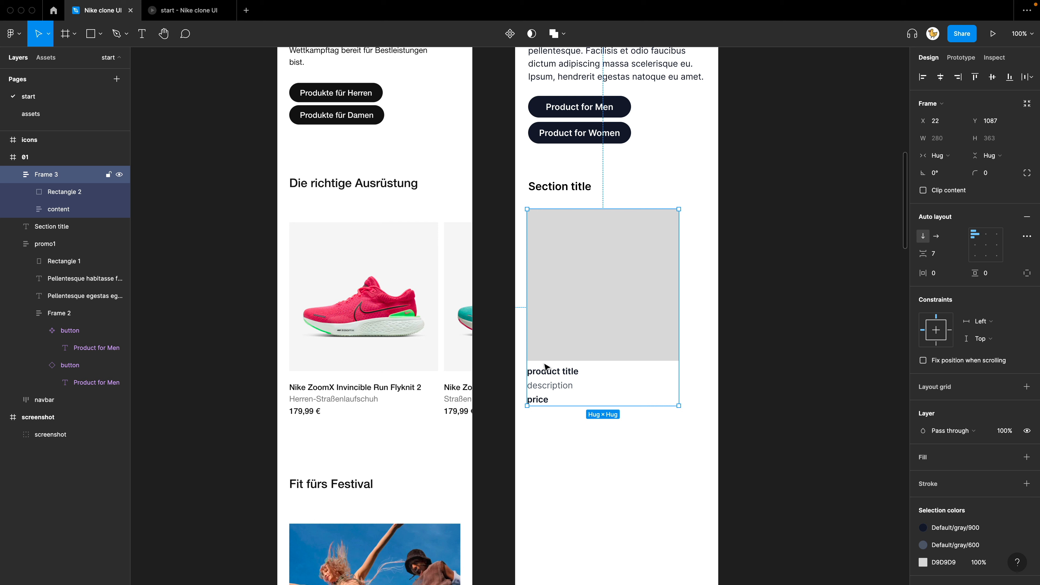
left_click_drag(603, 363, 599, 361)
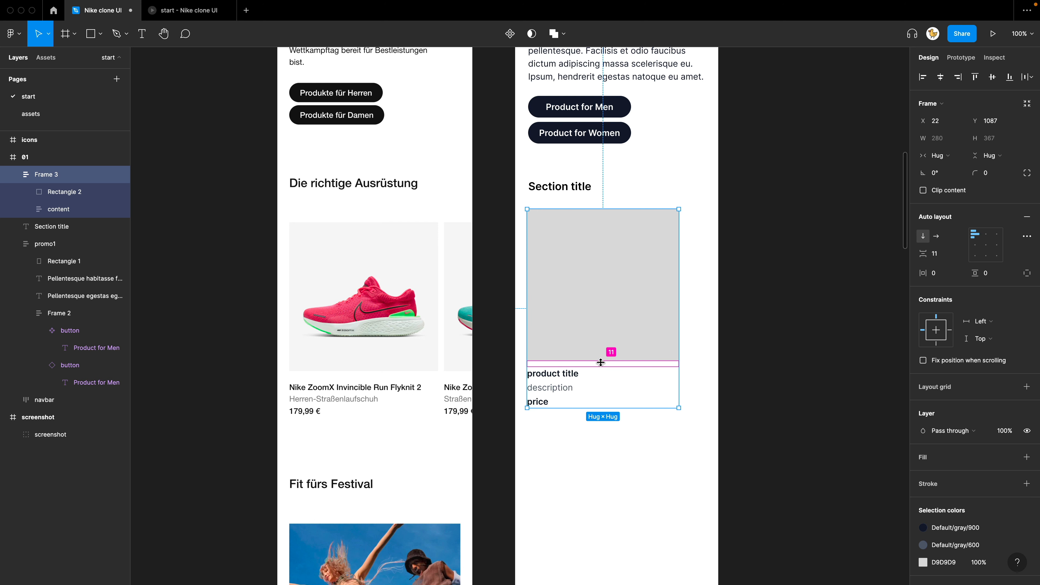
left_click(941, 254)
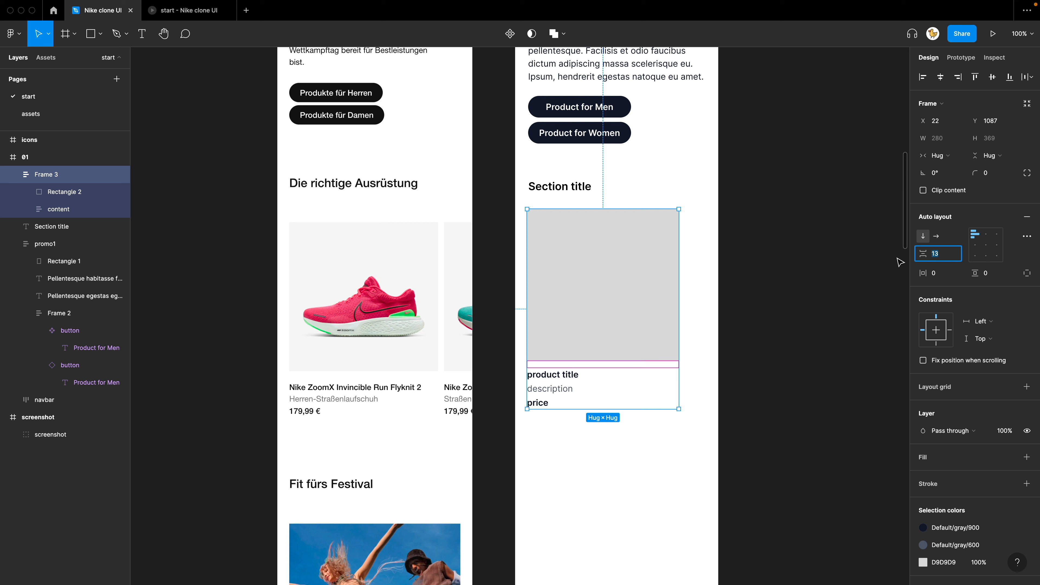
type("24")
key("Return")
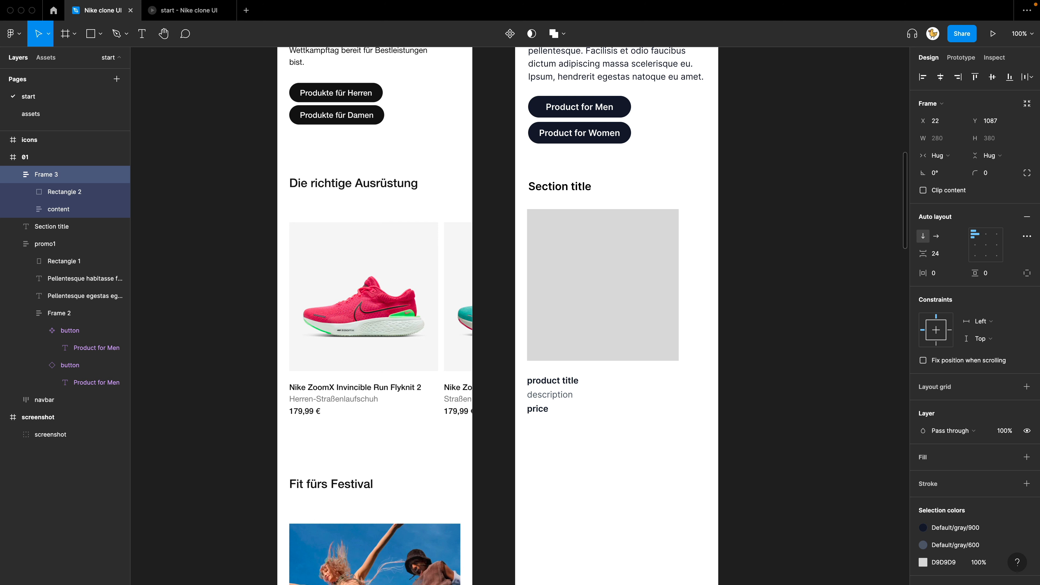
left_click(938, 254)
type("16")
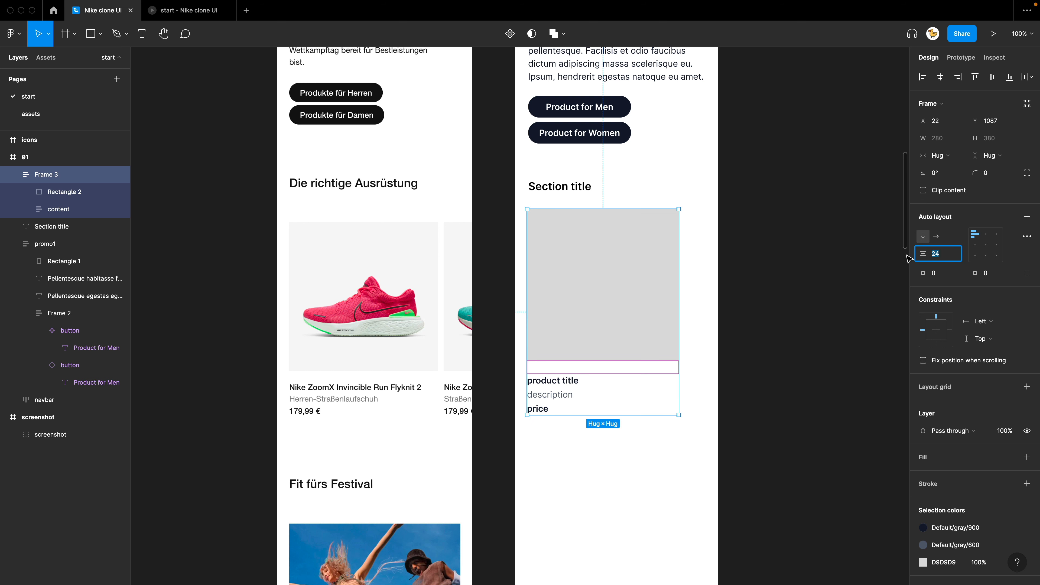
key("Return")
left_click(578, 442)
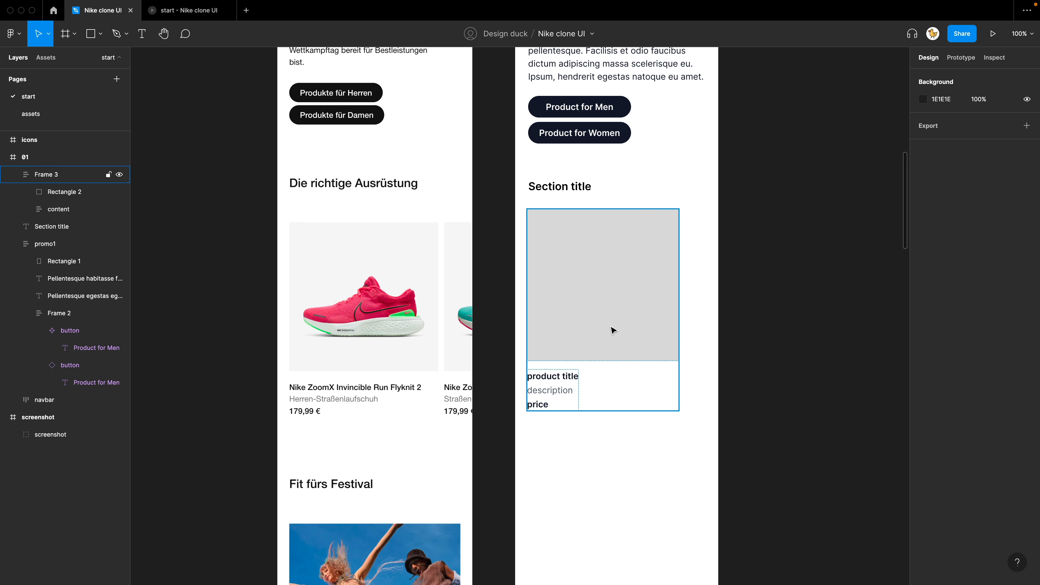
Step: Move the product card to X 24, Y 1092 so it lines up under the section title's starting edge
left_click_drag(613, 329, 615, 332)
scroll(593, 360, "right", 2)
scroll(594, 361, "up", 2)
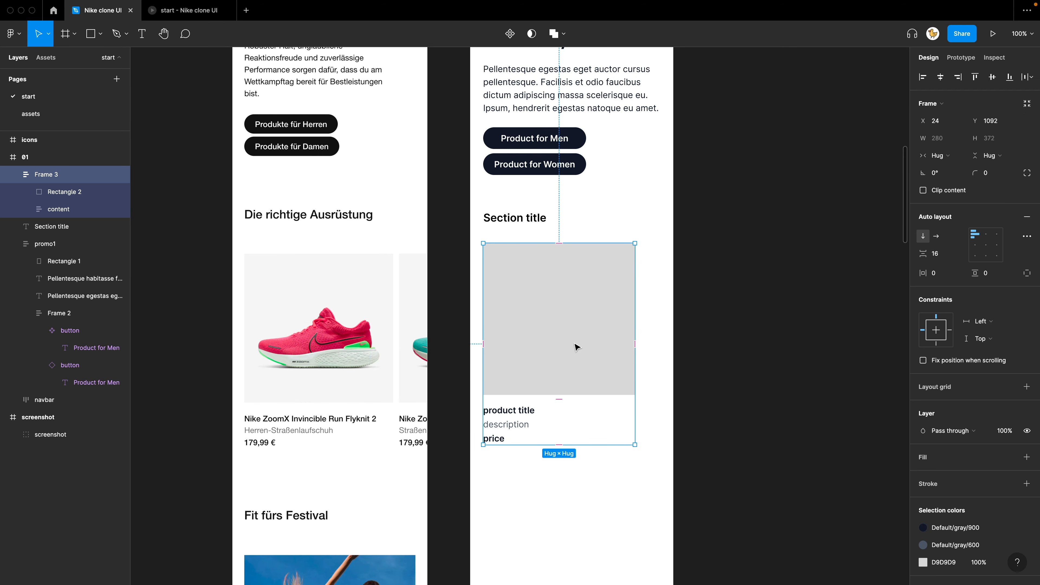
Step: Turn the product card frame into a component and name it "product item"
key("super+alt+k")
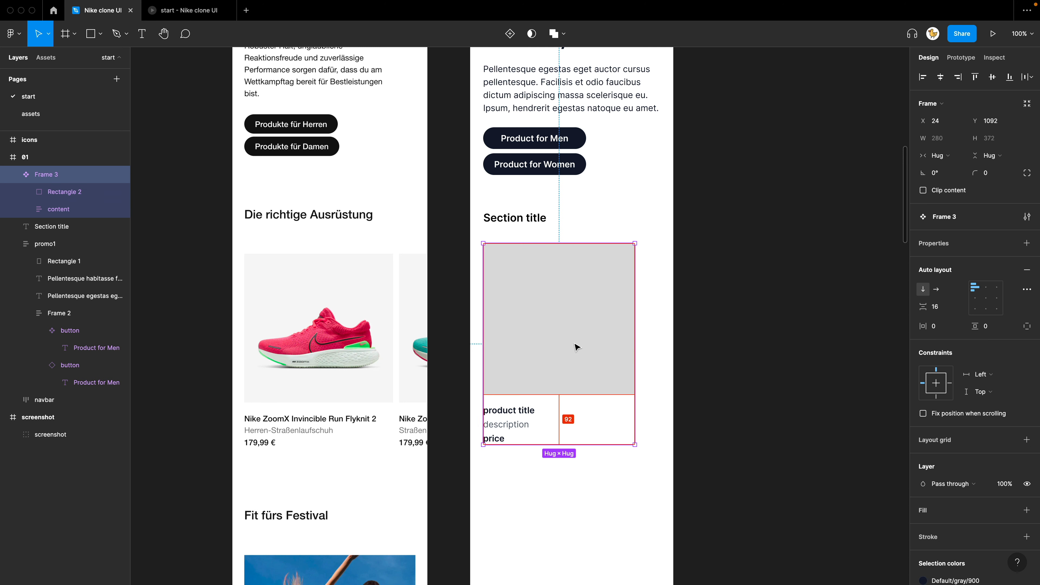
key("super+r")
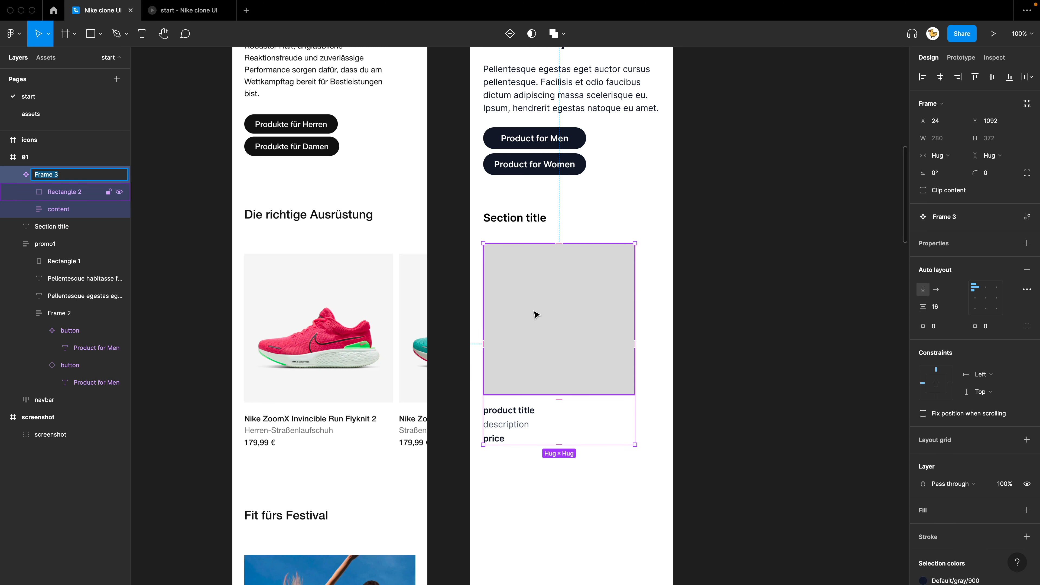
type("product item")
key("Return")
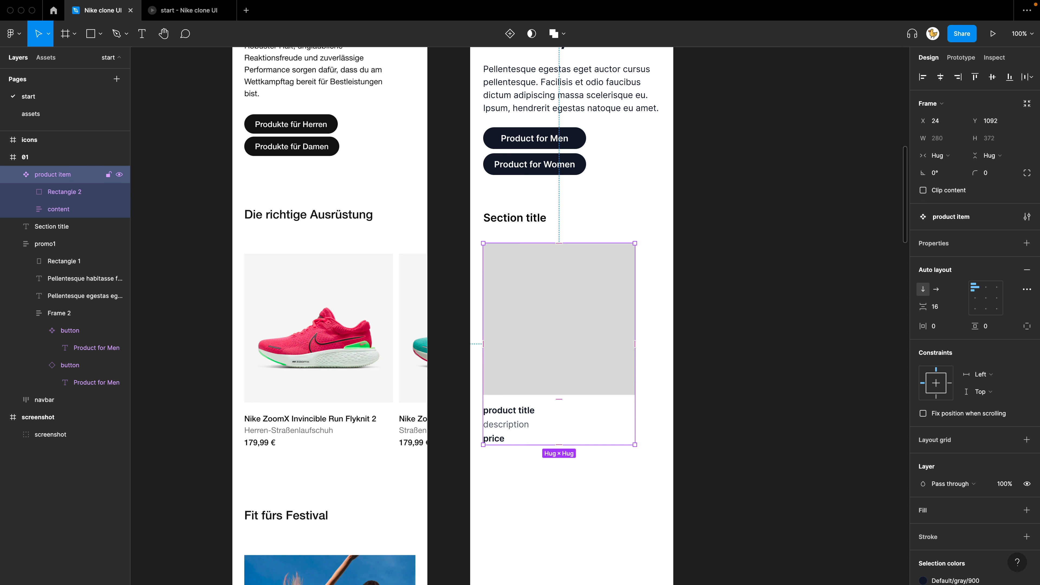
Step: Place two copies of the product item beside the original to form a horizontal row of three cards
left_click_drag(542, 358, 689, 362)
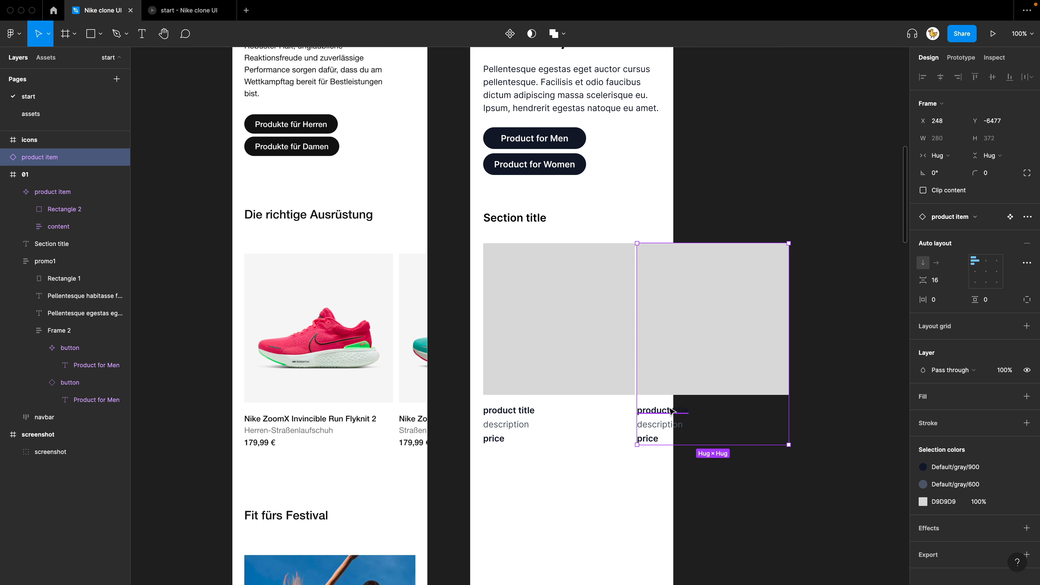
key("super+d")
left_click_drag(610, 444, 553, 455)
left_click_drag(677, 342, 773, 346)
scroll(753, 443, "right", 3)
scroll(752, 442, "down", 2)
Step: Wrap the three product items in a horizontal auto layout frame with a spacing of 8
left_click(805, 457)
left_click_drag(804, 457, 410, 278)
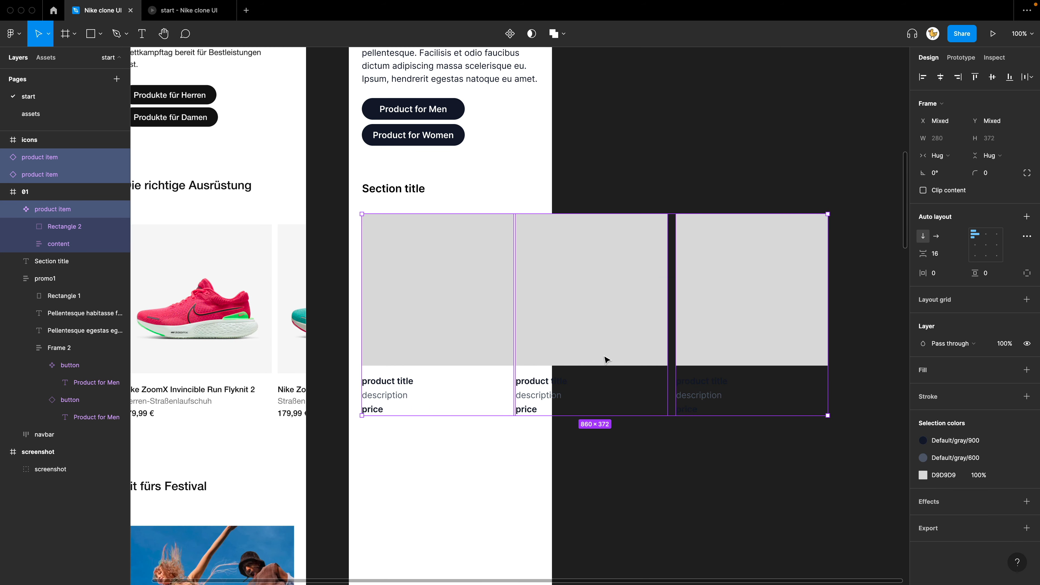
key("shift+a")
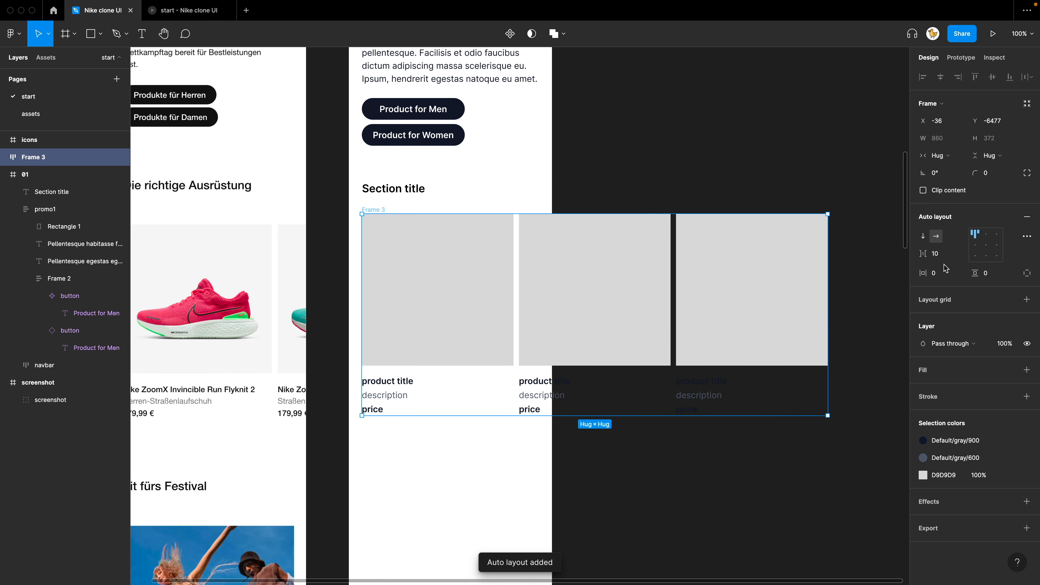
left_click(937, 253)
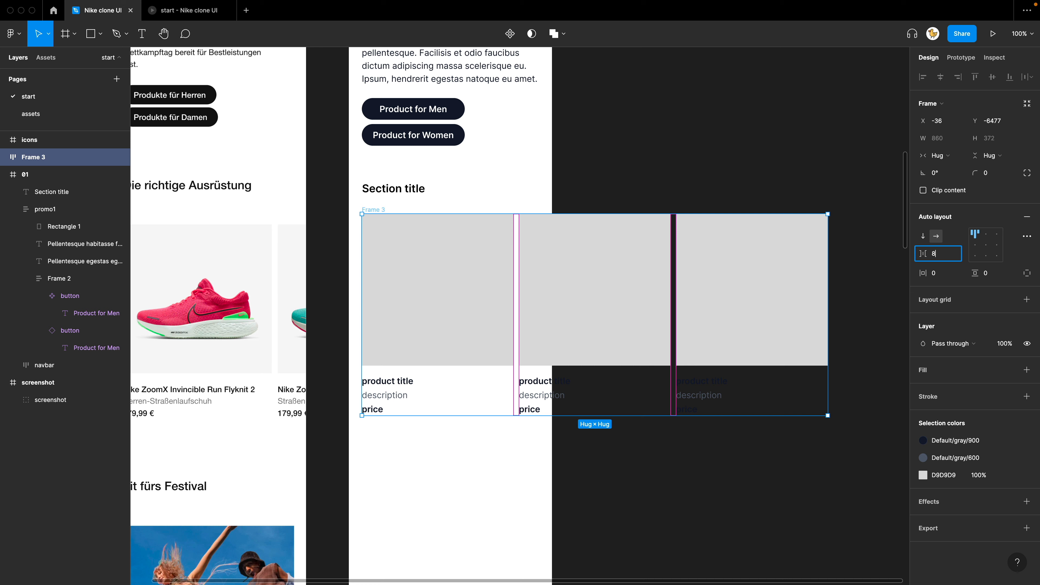
key("Return")
left_click(437, 456)
scroll(436, 455, "left", 3)
scroll(437, 455, "up", 1)
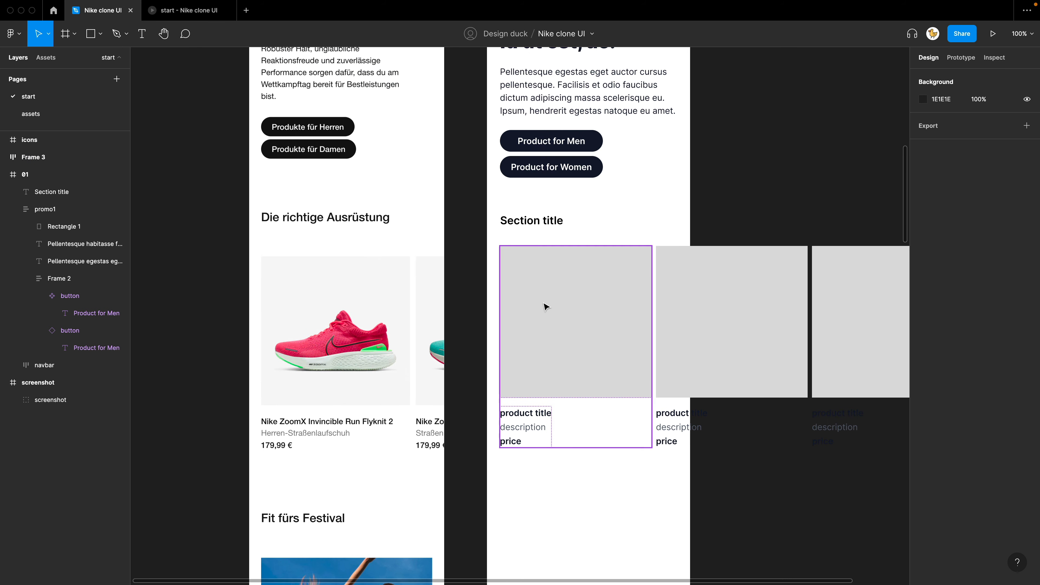
left_click(543, 311)
left_click(658, 219)
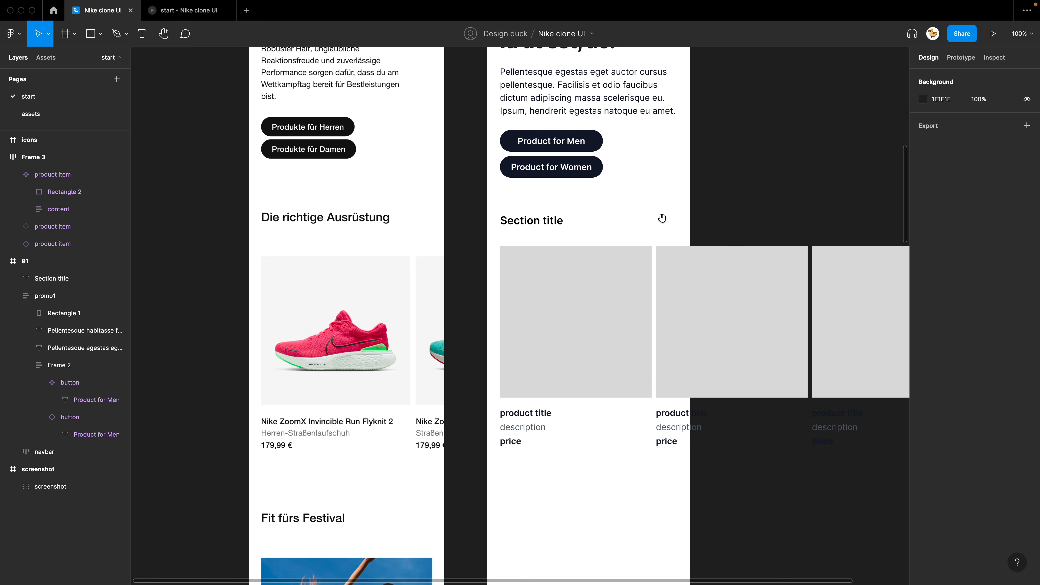
left_click_drag(661, 218, 644, 228)
left_click(588, 308)
scroll(659, 298, "right", 2)
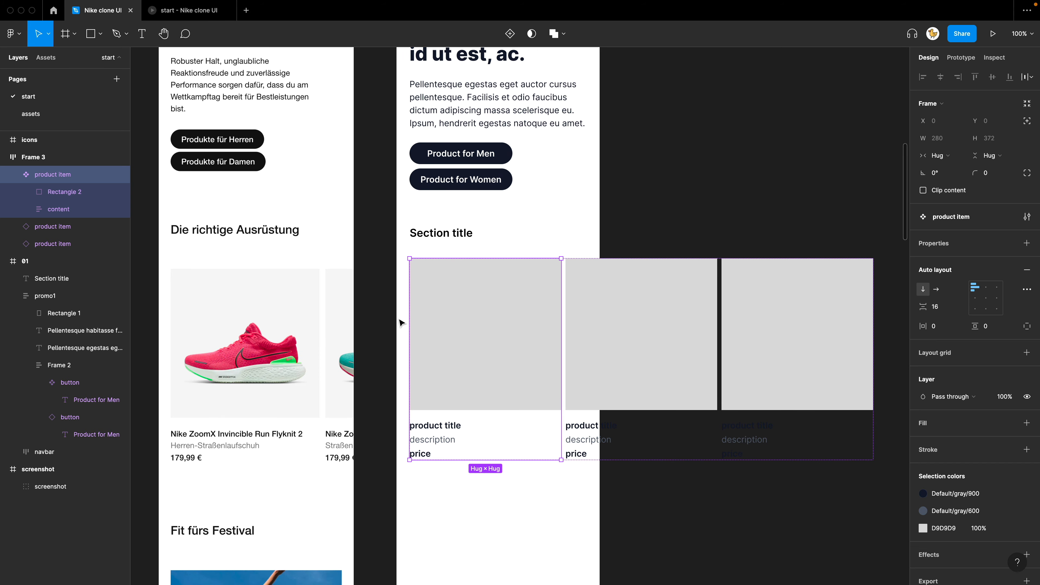
scroll(668, 332, "left", 3)
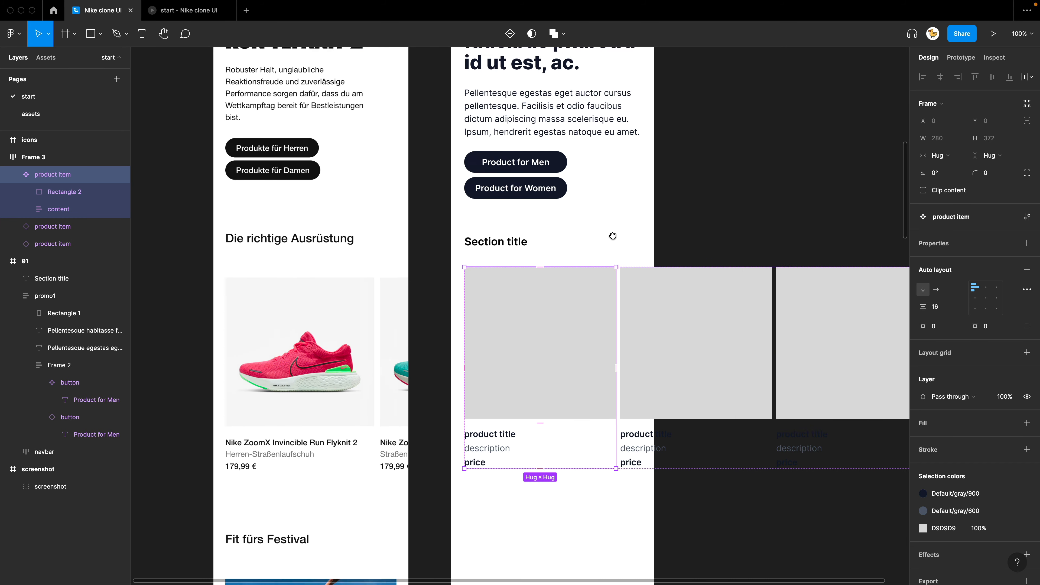
left_click(538, 251)
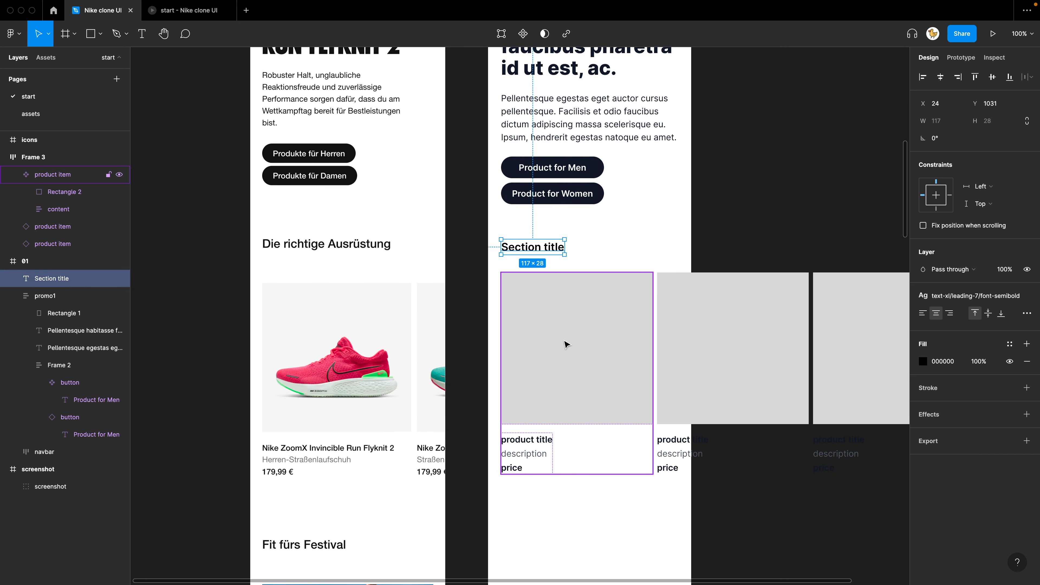
left_click(574, 345)
scroll(643, 373, "right", 1)
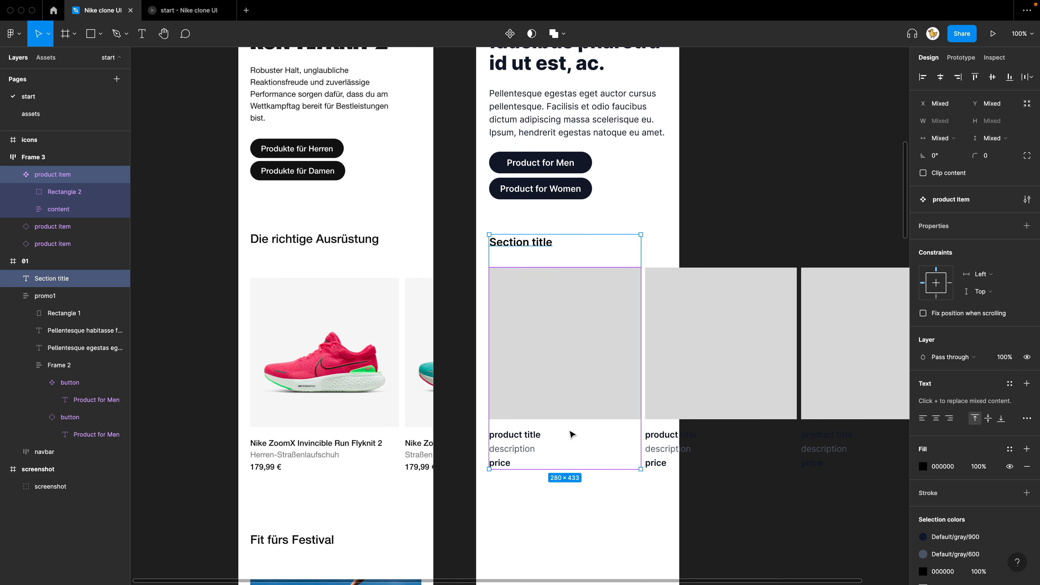
Step: Wrap the section title and the row of product items in a vertical auto layout frame named "prodcut section"
left_click(507, 260)
left_click(504, 267)
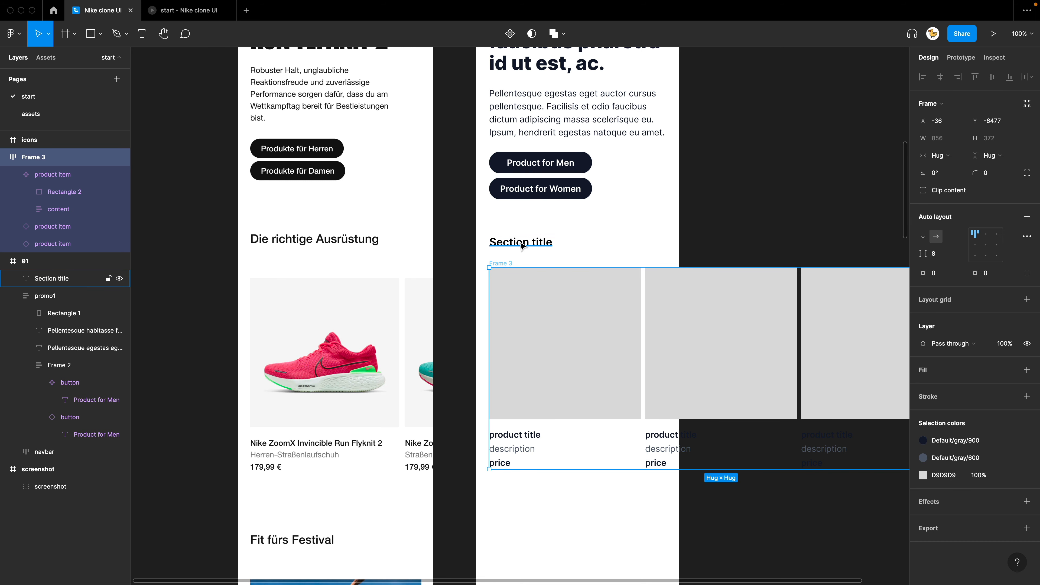
left_click(524, 247, "shift")
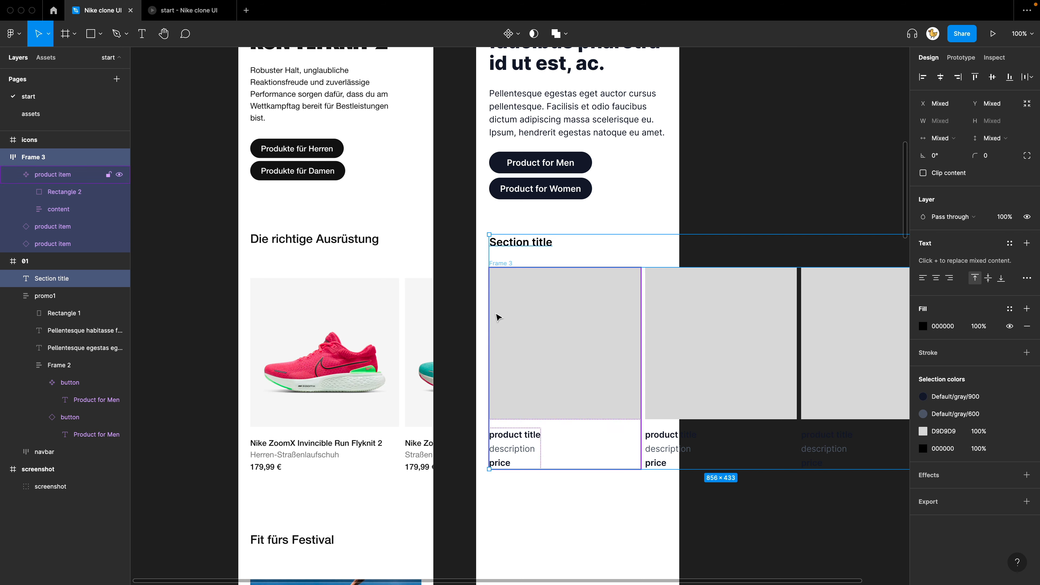
key("shift+a")
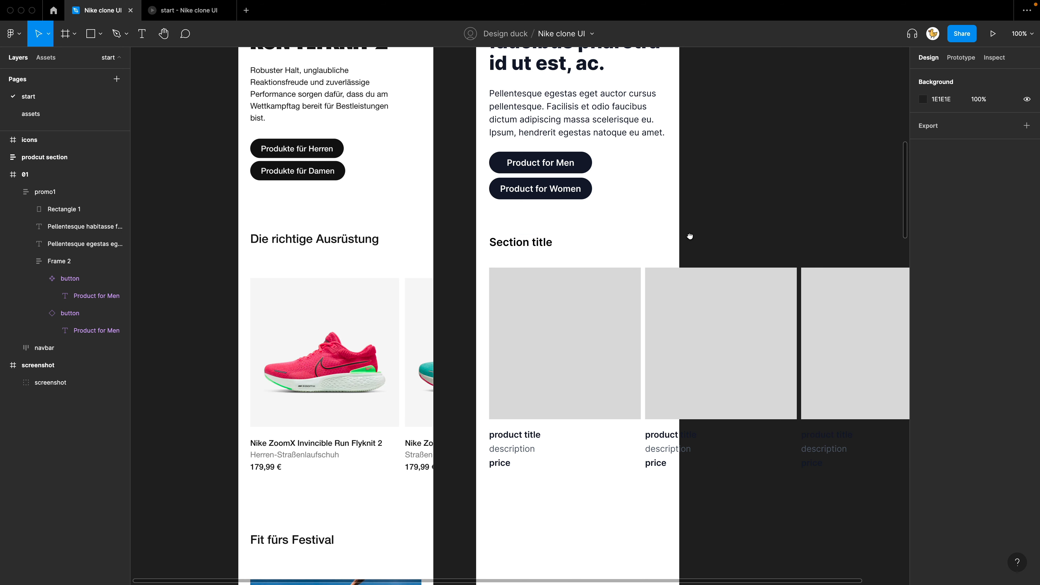
left_click_drag(690, 236, 595, 222)
left_click(428, 230)
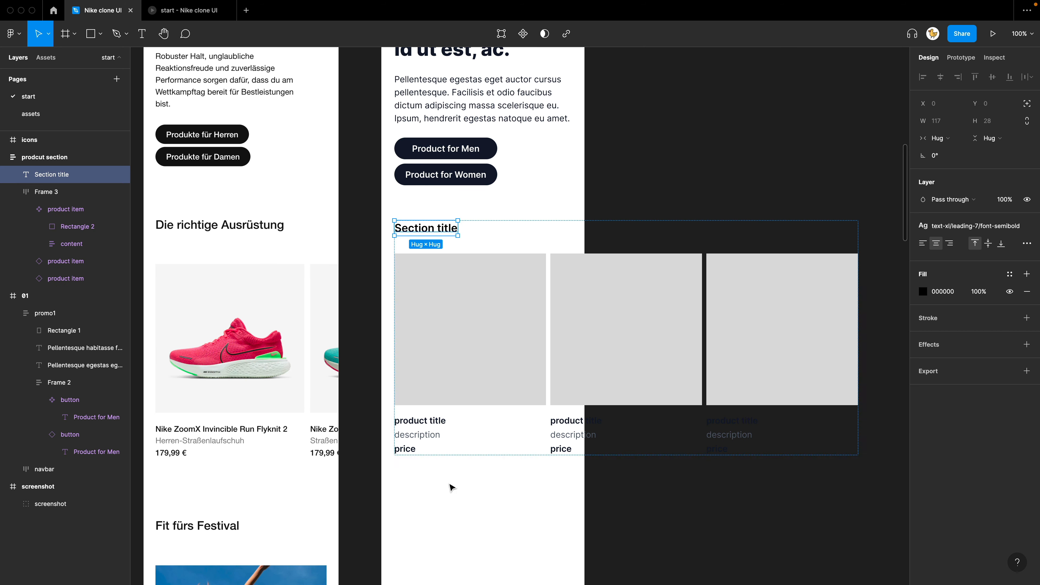
left_click(452, 487)
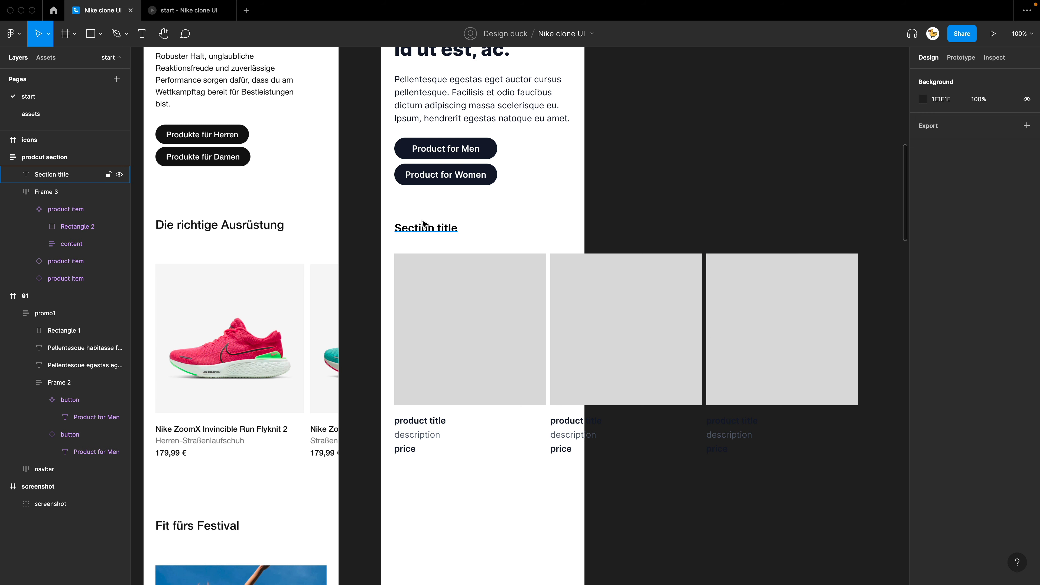
left_click_drag(424, 481, 501, 392)
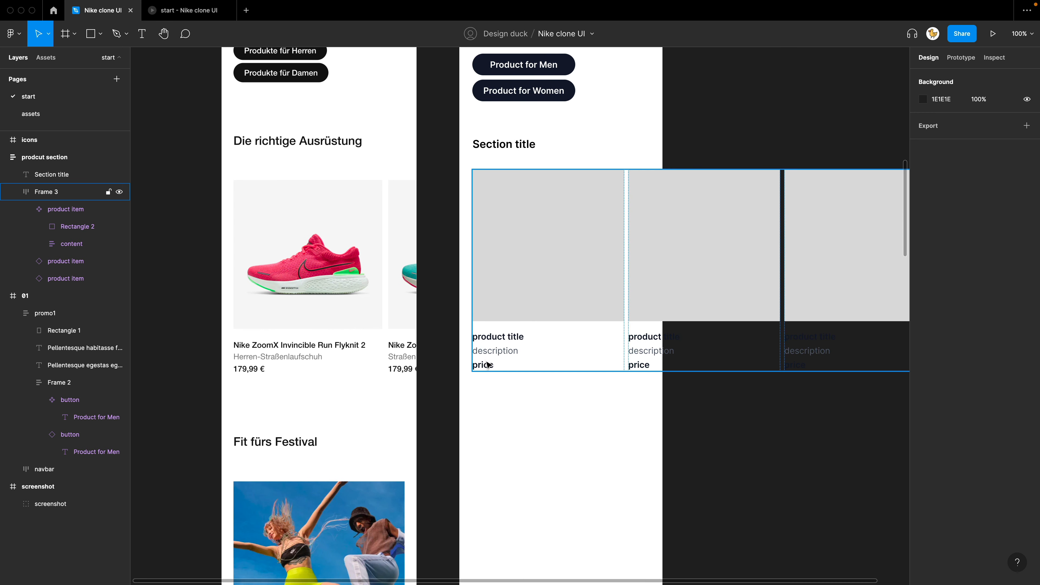
left_click(497, 364)
left_click(509, 420)
scroll(509, 421, "right", 3)
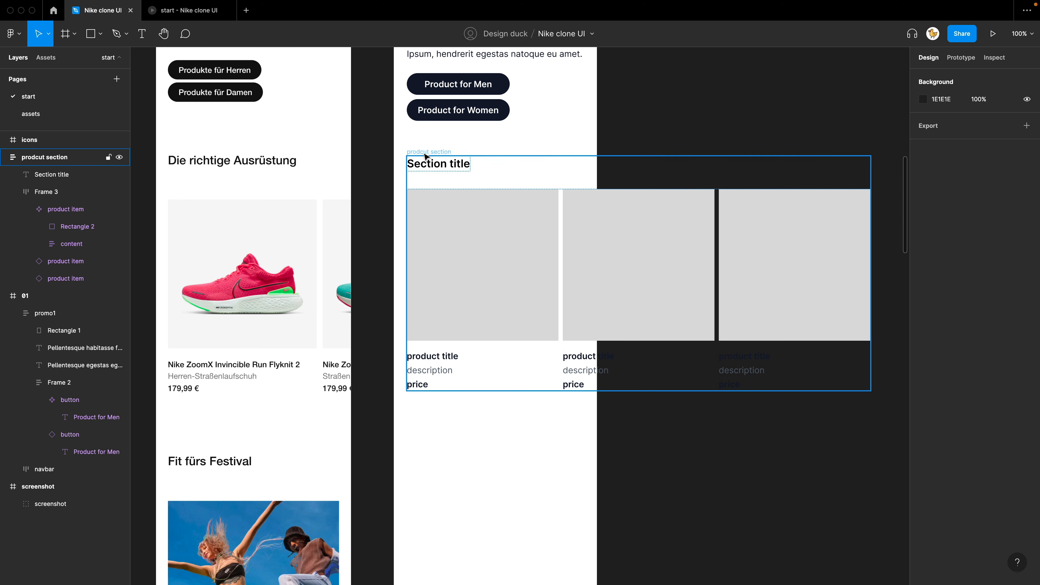
left_click(421, 166)
Step: Extend the lower edge of frame 01 far down below the product section to make room for more page content
scroll(481, 441, "down", 5)
scroll(480, 441, "left", 2)
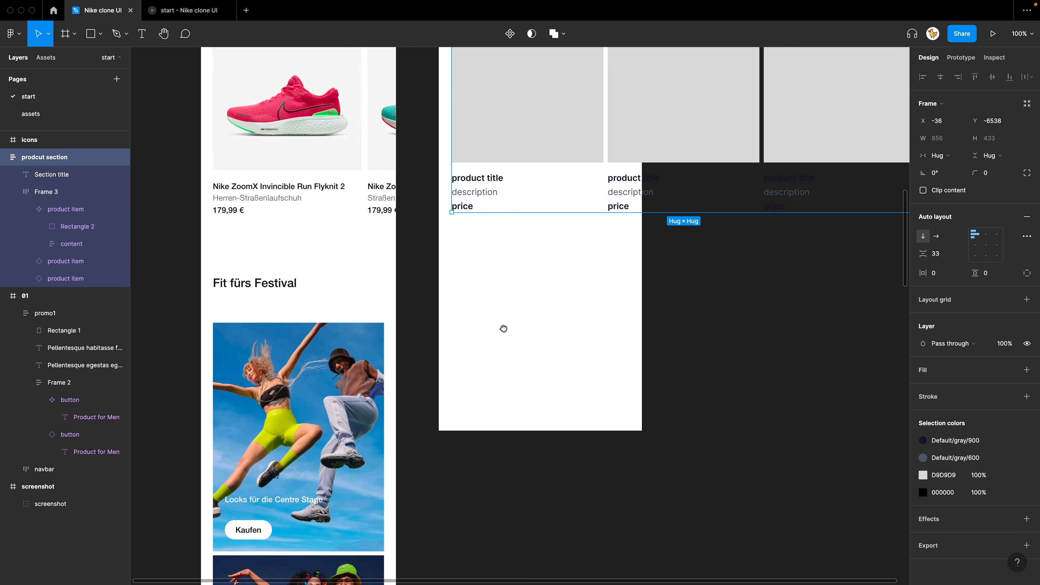
scroll(507, 330, "down", 5)
left_click(544, 311)
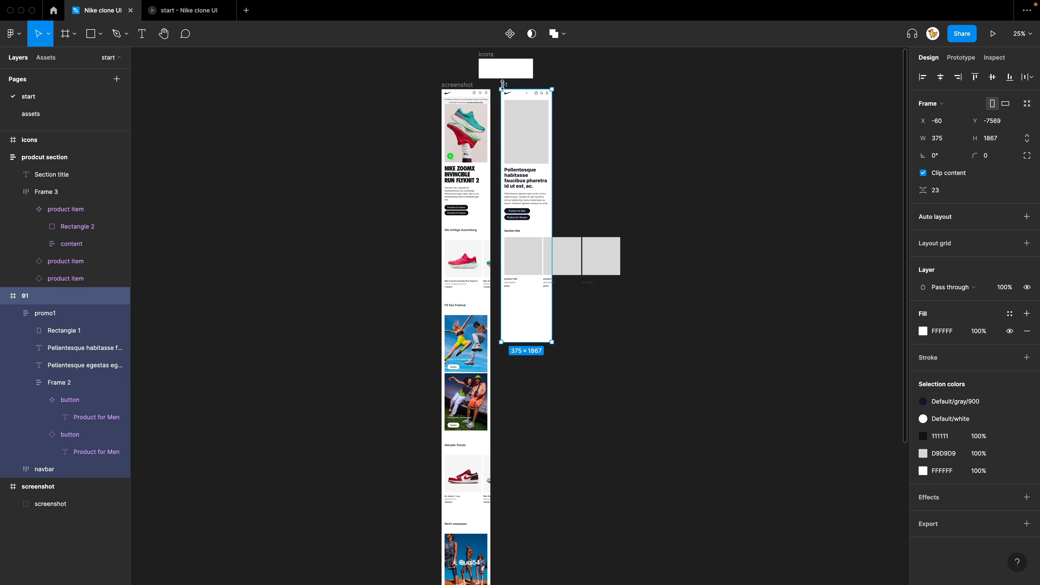
scroll(558, 251, "down", 3)
left_click_drag(549, 245, 555, 562)
left_click(578, 250)
scroll(578, 341, "up", 3)
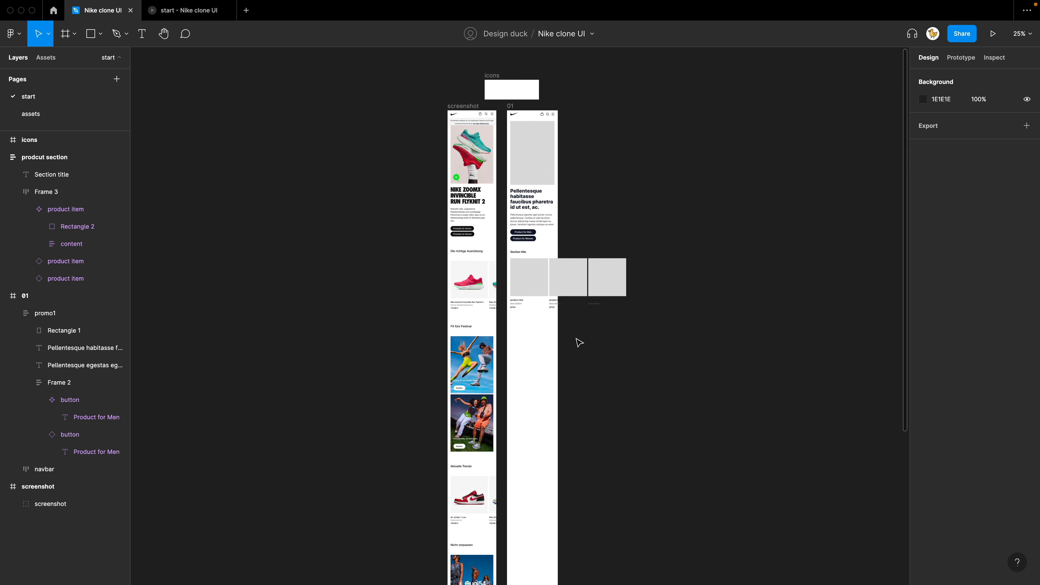
scroll(571, 344, "up", 5)
left_click_drag(501, 336, 469, 395)
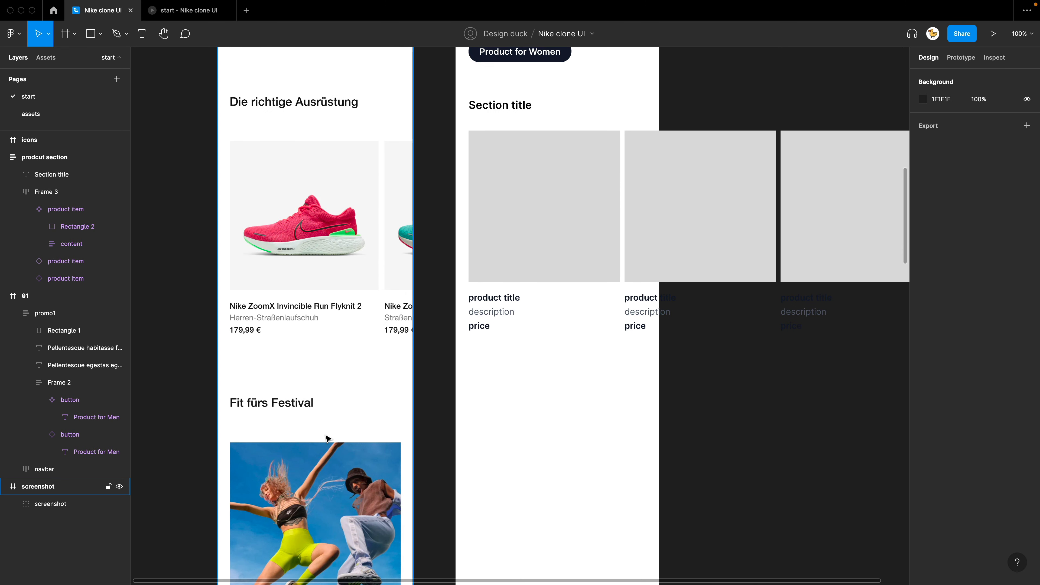
left_click_drag(325, 464, 319, 496)
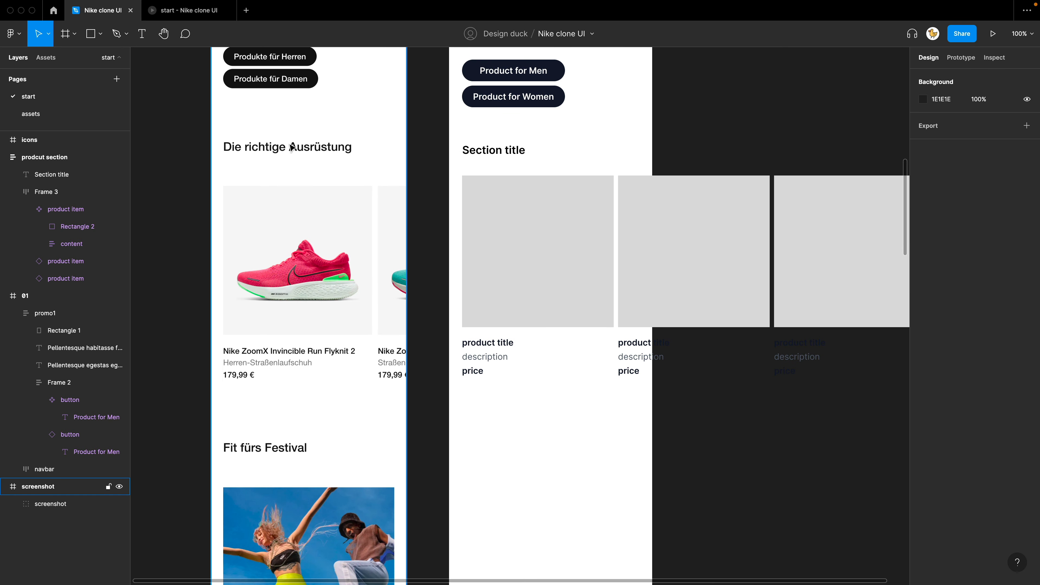
scroll(336, 413, "down", 2)
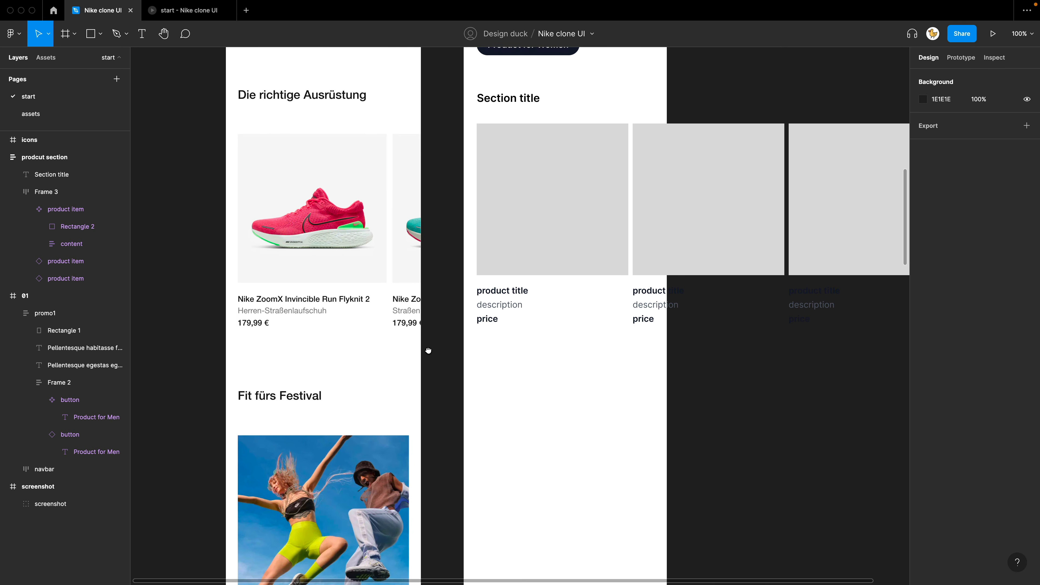
Step: Copy the product section's title and place the duplicate in frame 01 below the product cards, at about X 24, Y 1570
left_click(498, 144)
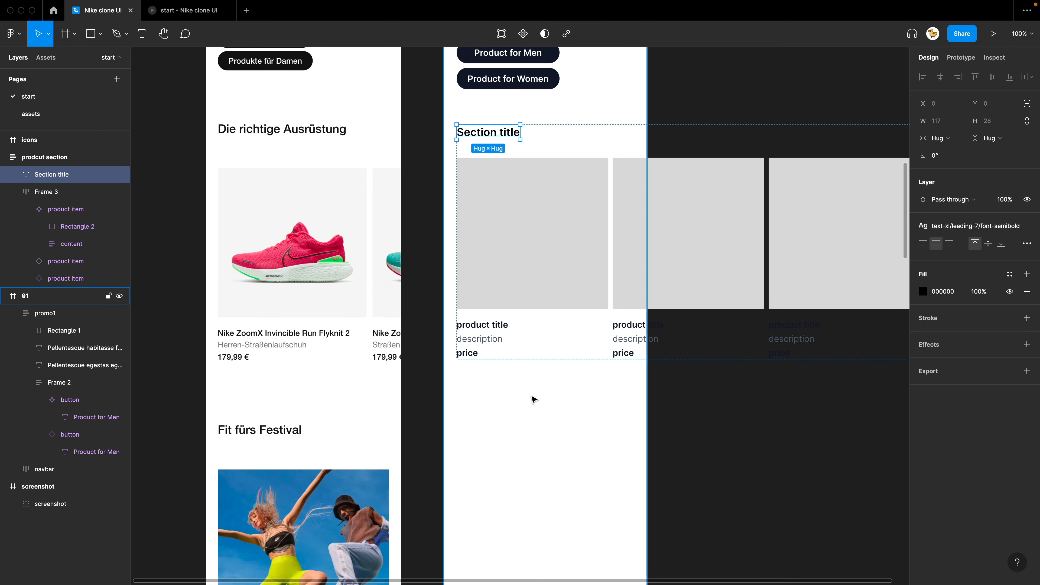
left_click(529, 428)
scroll(529, 409, "down", 4)
key("ctrl+v")
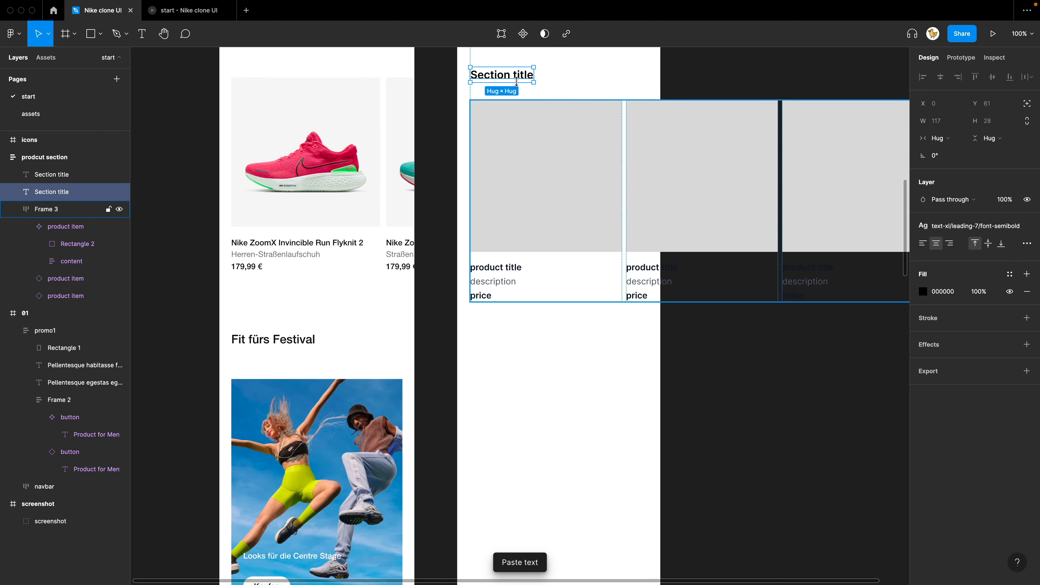
left_click_drag(509, 82, 509, 335)
scroll(510, 279, "down", 5)
scroll(510, 279, "down", 4)
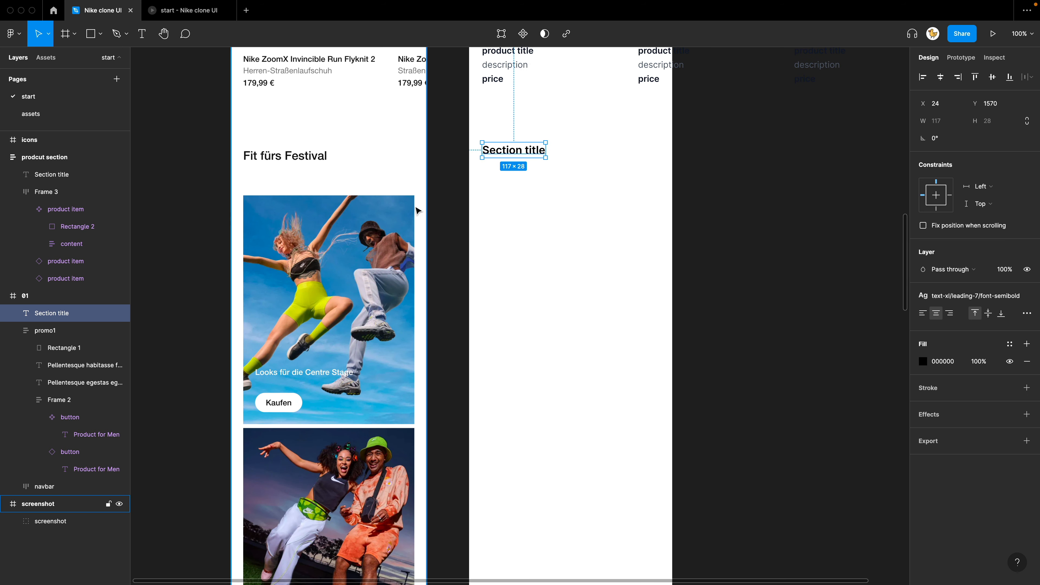
Step: Draw an image placeholder rectangle about 319 × 414 below the duplicated section title, aligned with the title at X 24
scroll(545, 237, "right", 2)
scroll(545, 236, "up", 1)
key("r")
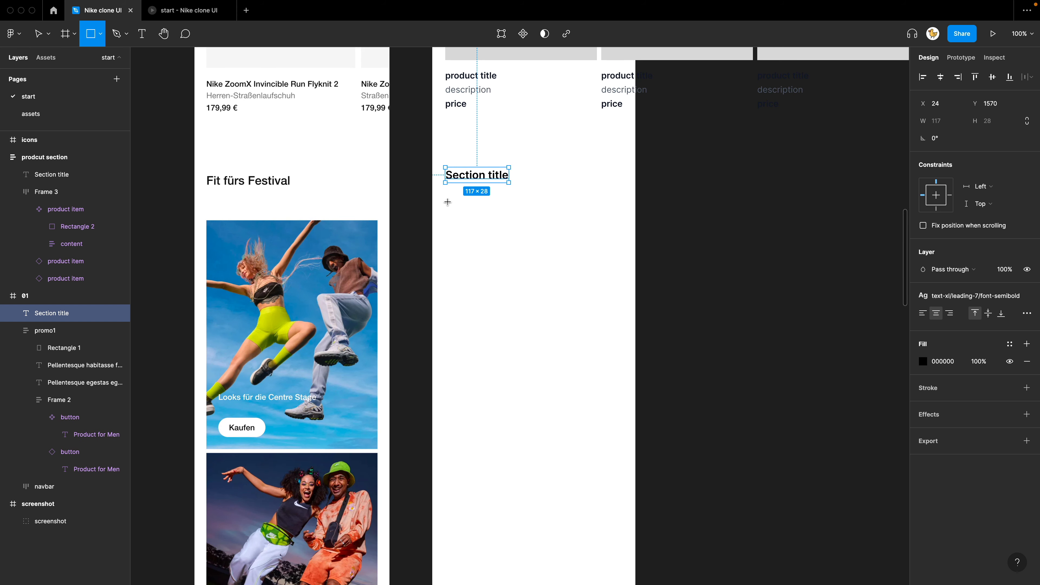
mouse_move(445, 201)
left_mouse_down()
mouse_move(613, 397)
mouse_move(618, 426)
left_mouse_up()
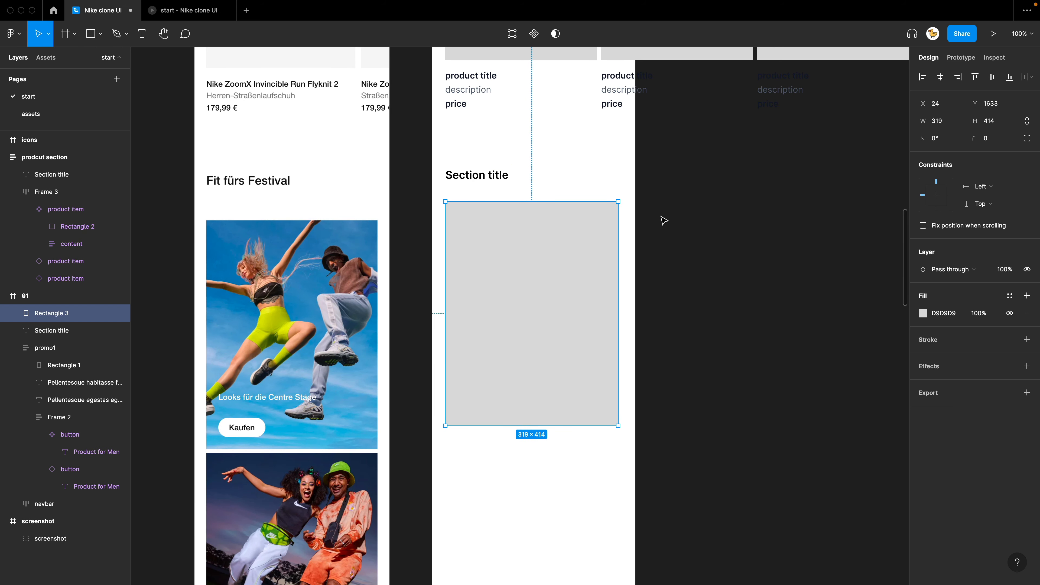
Step: Check the width of the promo1 frame and set the new placeholder rectangle's width to 327 to match it
left_click(655, 198)
scroll(580, 298, "up", 14)
scroll(580, 297, "right", 1)
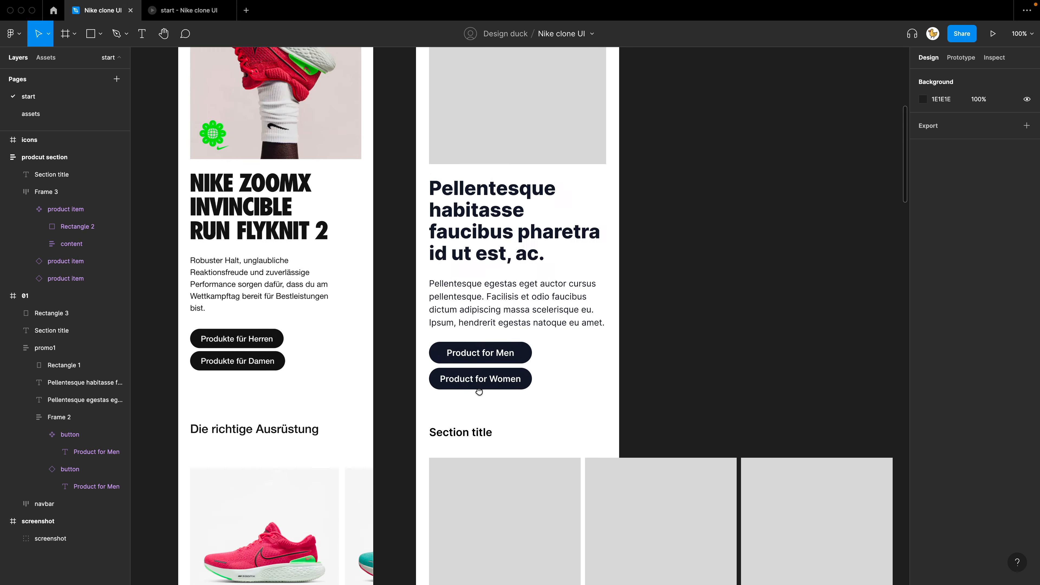
scroll(479, 392, "up", 3)
scroll(479, 391, "right", 1)
left_click(529, 200)
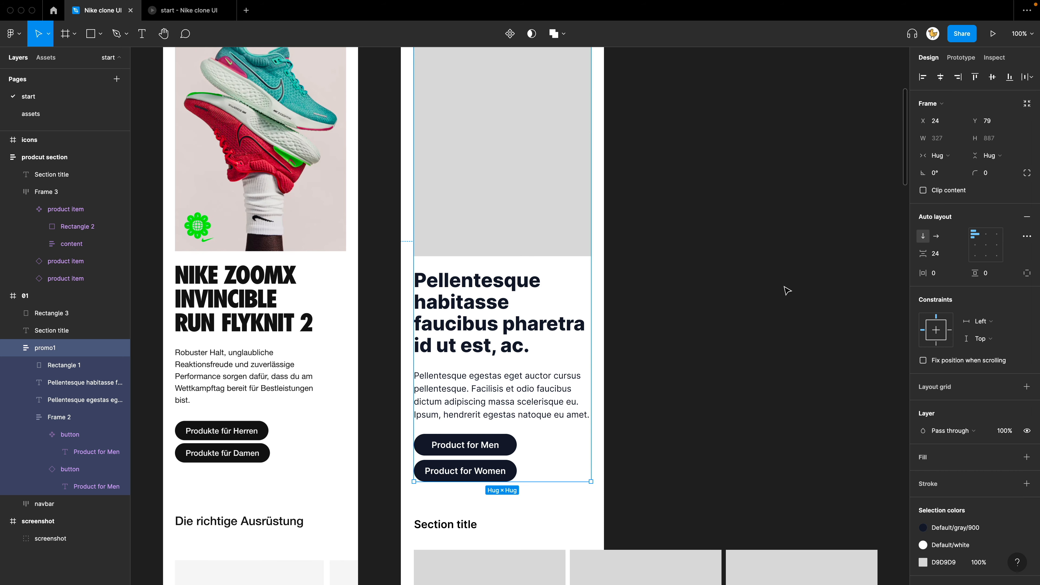
scroll(668, 353, "down", 9)
scroll(669, 353, "left", 1)
left_click(597, 266)
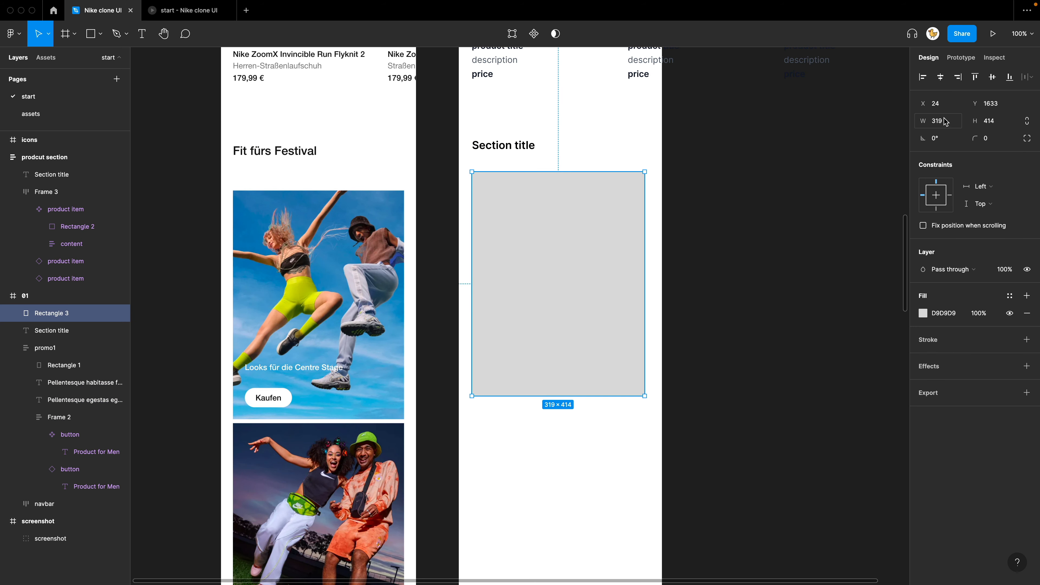
type("327")
key("Return")
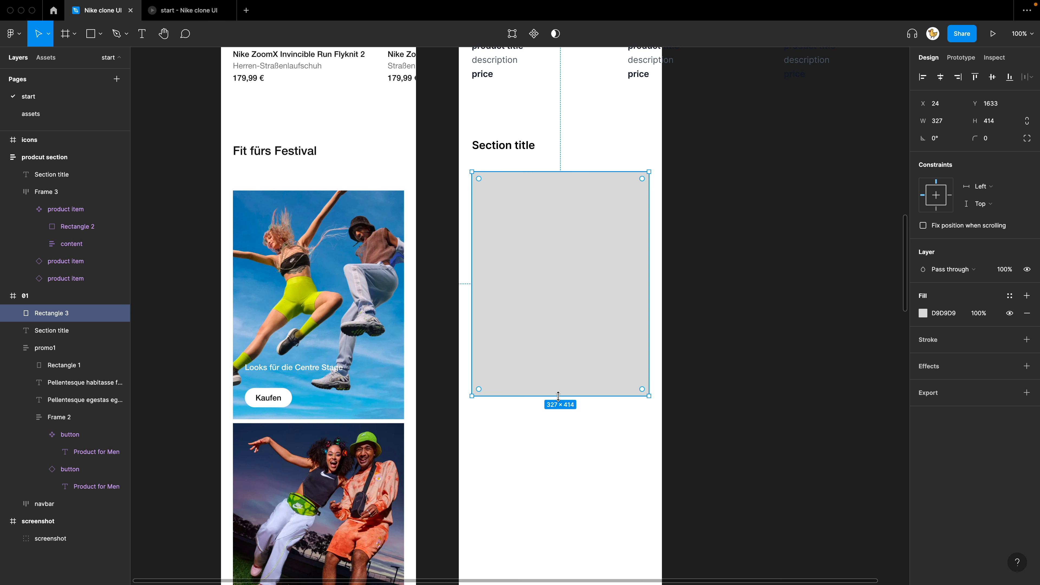
Step: Extend the placeholder rectangle's lower edge downward to a height of about 438
left_click_drag(559, 396, 558, 409)
left_click(573, 455)
left_click(512, 301)
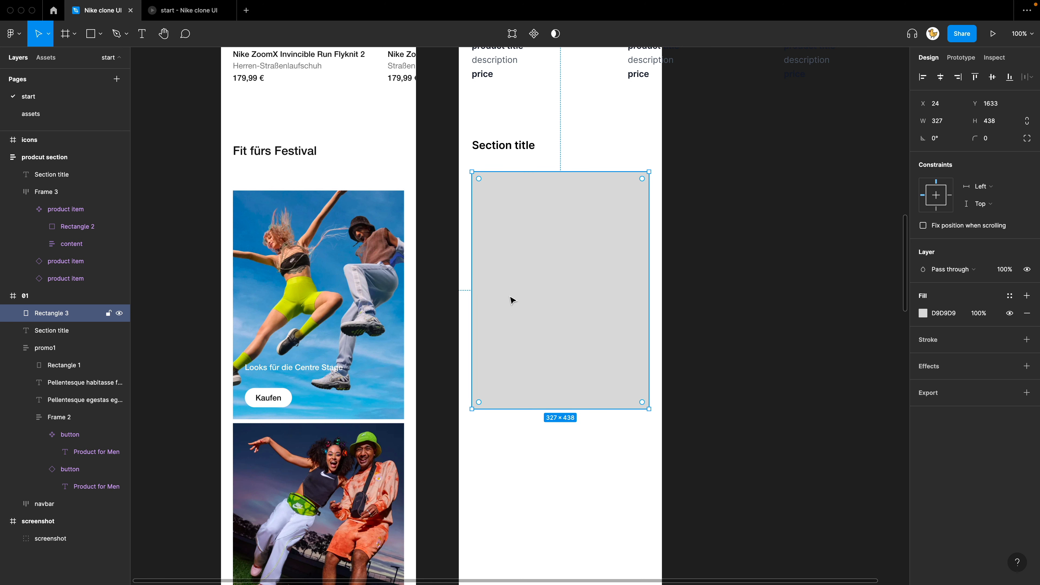
Step: Move the grey rectangle under the second section title down to X 18, Y 1669
left_click_drag(512, 300, 513, 328)
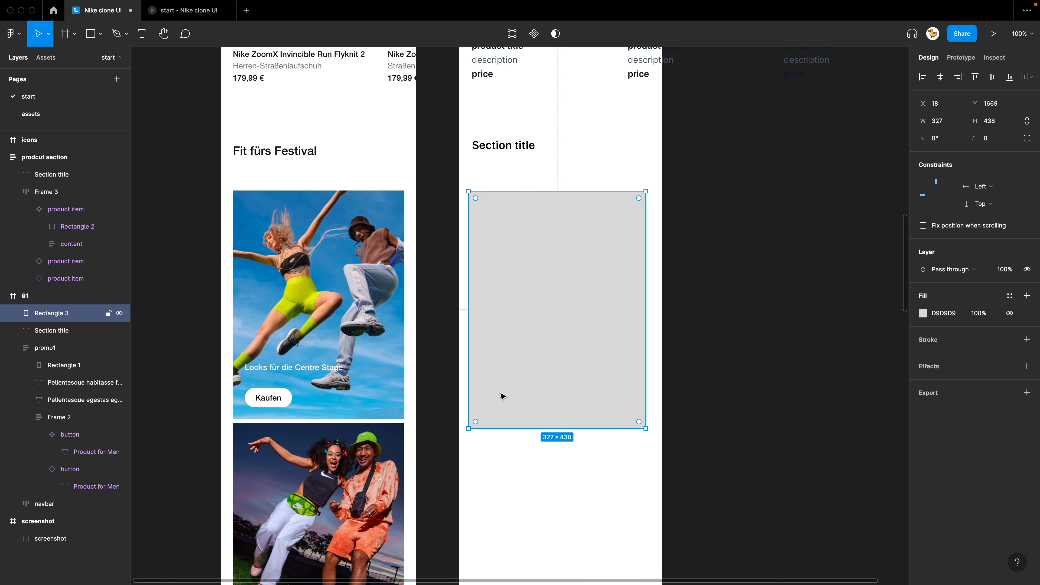
scroll(503, 396, "down", 5)
scroll(503, 397, "left", 5)
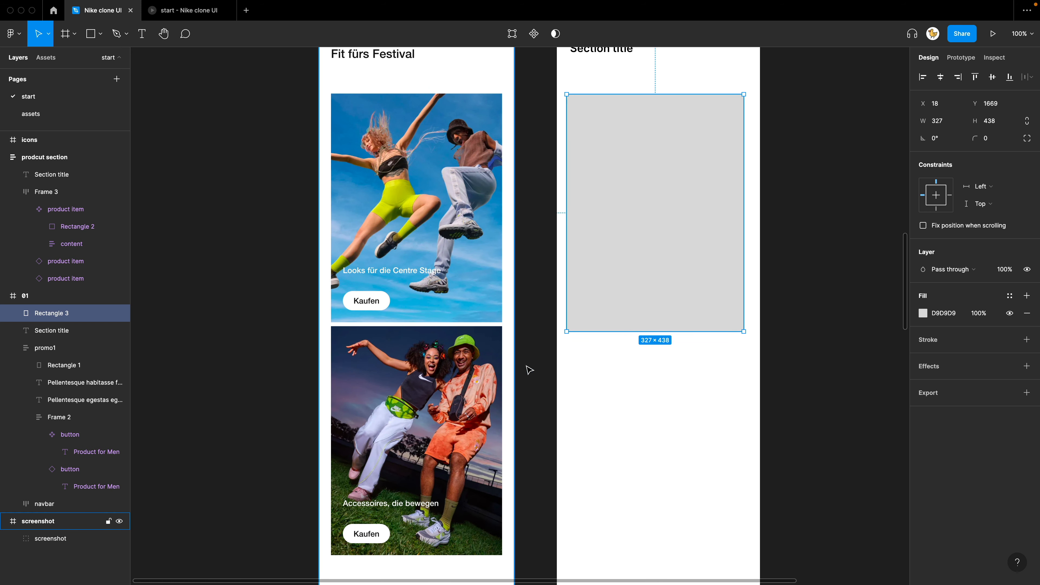
scroll(458, 361, "right", 4)
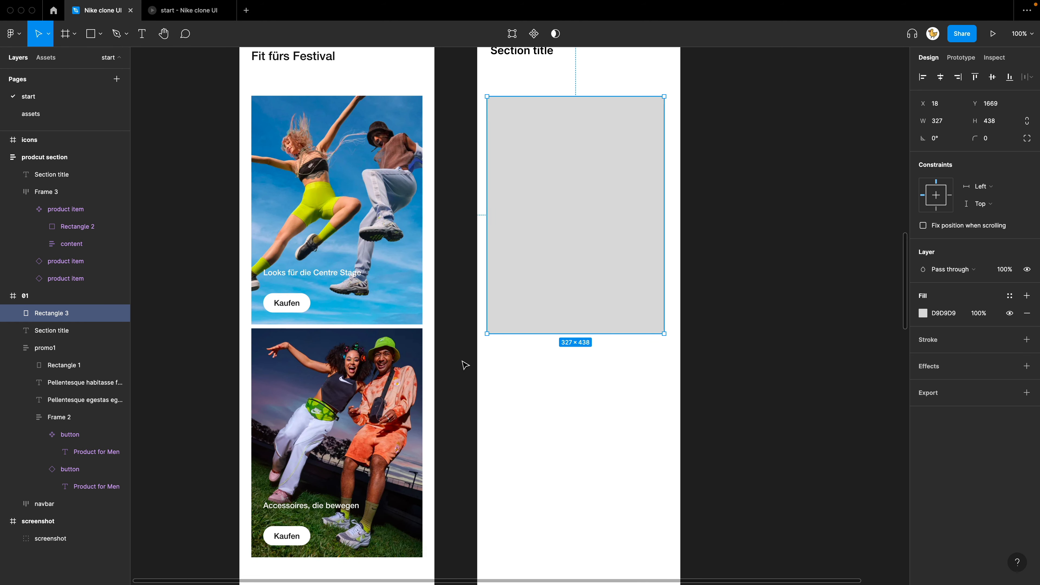
left_click(549, 377)
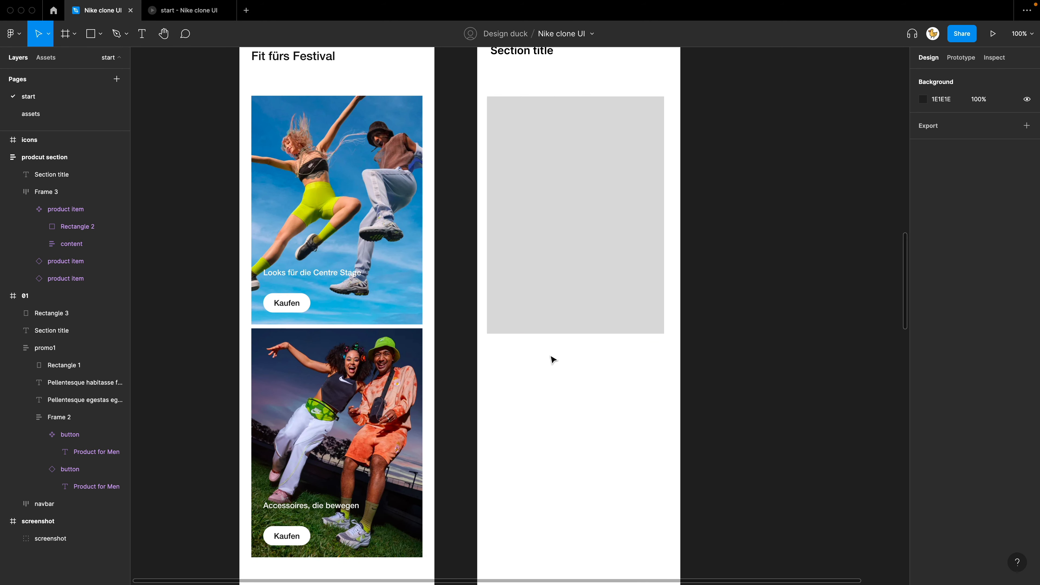
Step: Add the text "description here" over the lower part of the grey rectangle at about X 29, Y 1993
scroll(549, 357, "up", 3)
scroll(550, 358, "right", 1)
key("t")
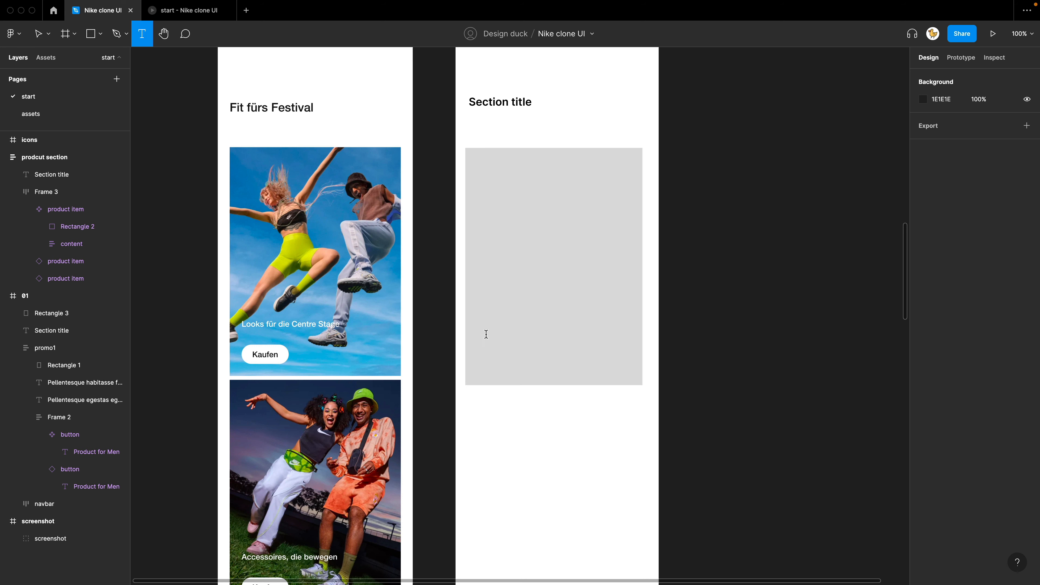
left_click(486, 333)
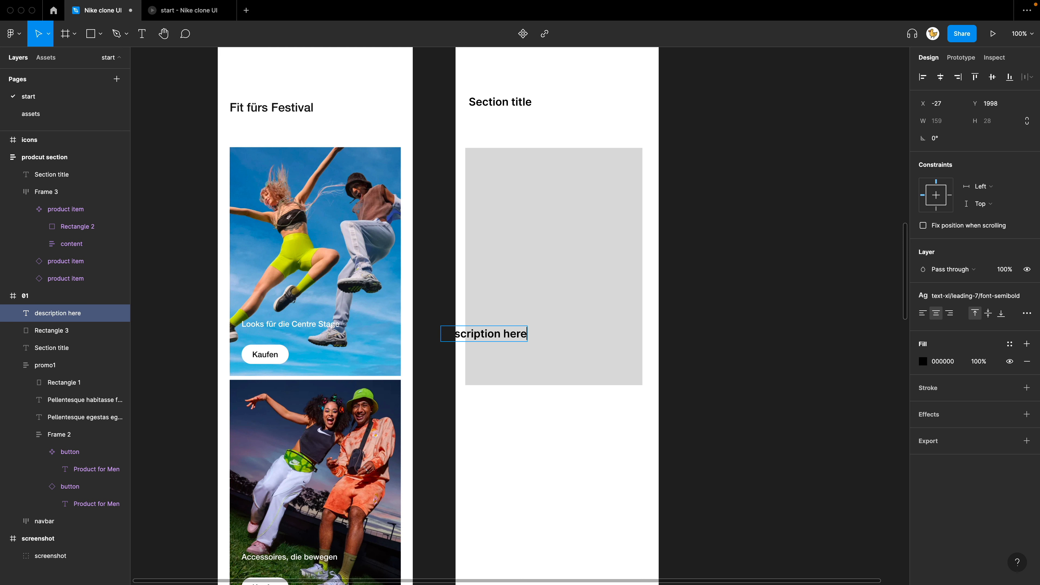
key("Escape")
left_click_drag(496, 336, 527, 331)
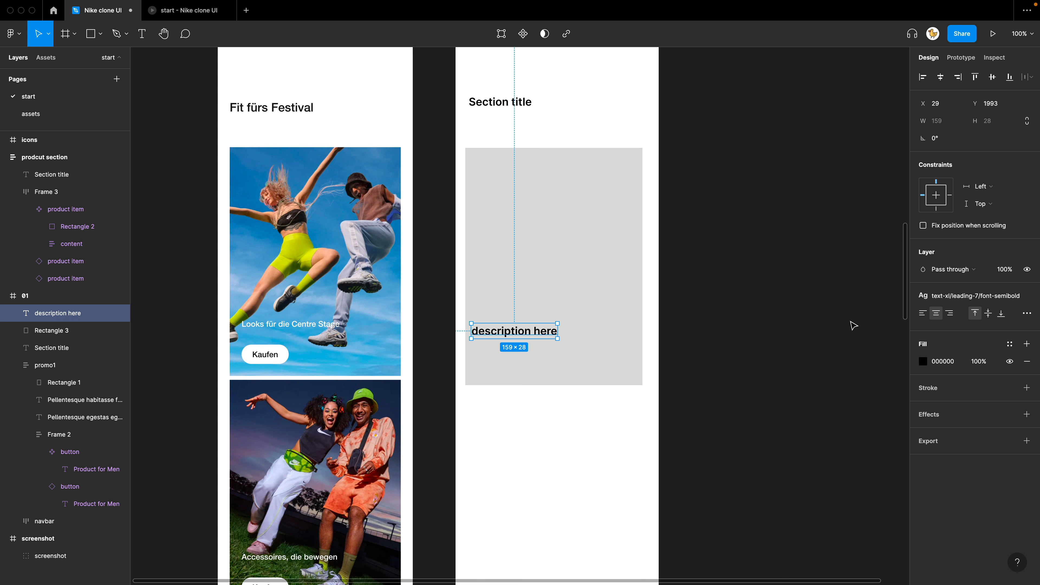
Step: Apply the Default/white colour style to the "description here" text and shift it to about X 36, Y 2001
left_click(1009, 348)
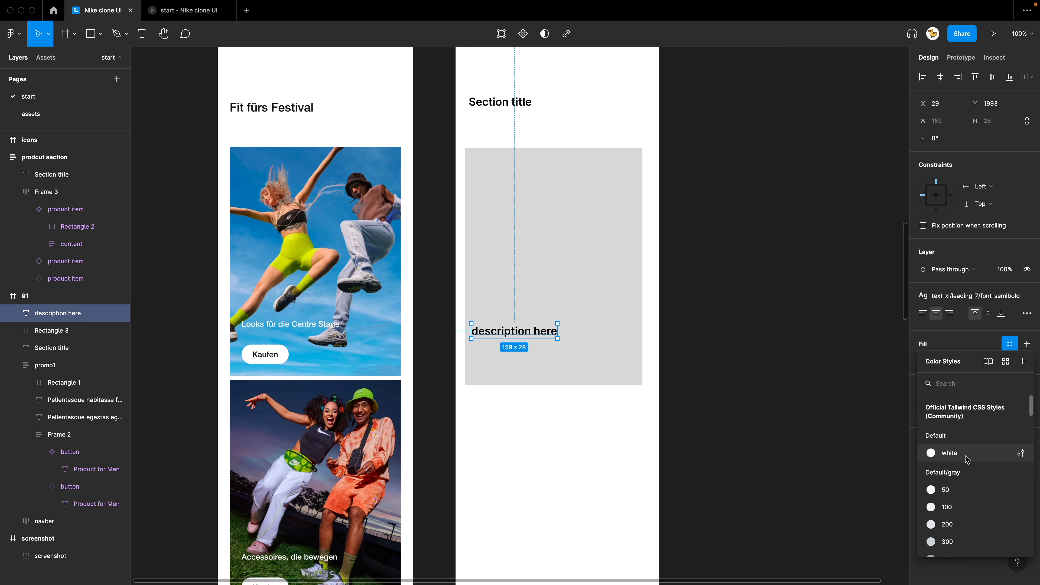
left_click(964, 455)
left_click(513, 436)
scroll(490, 339, "right", 1)
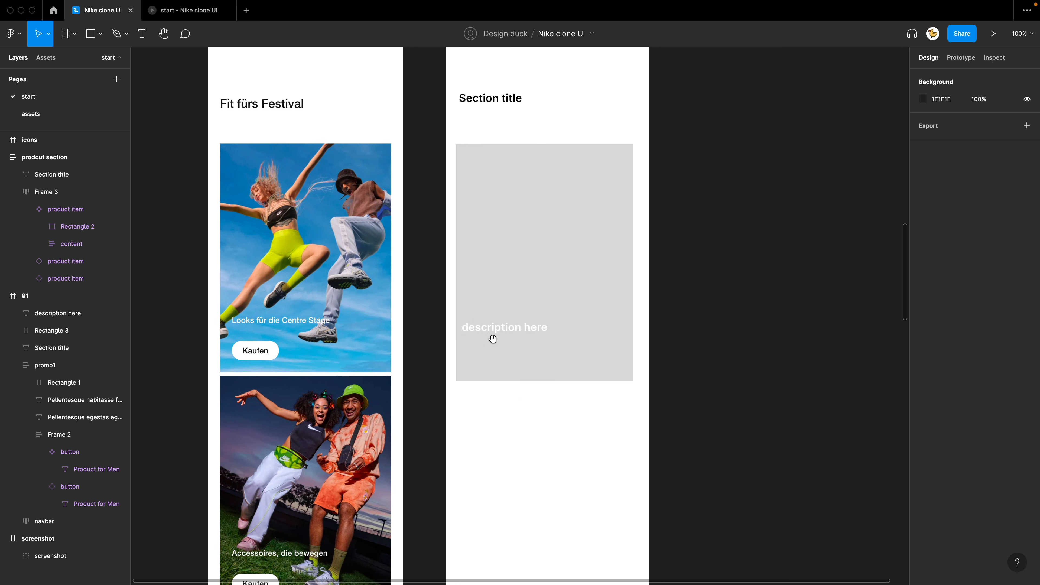
left_click(508, 331)
Step: Copy the "Product for Men" button from the promo section of frame 01
scroll(475, 240, "up", 10)
scroll(475, 241, "right", 2)
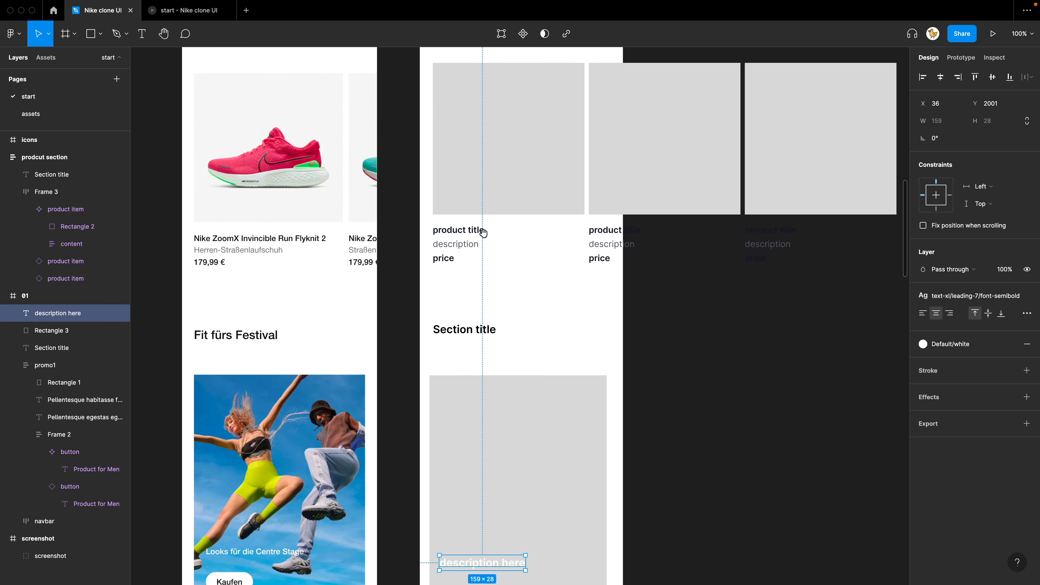
left_click(470, 200)
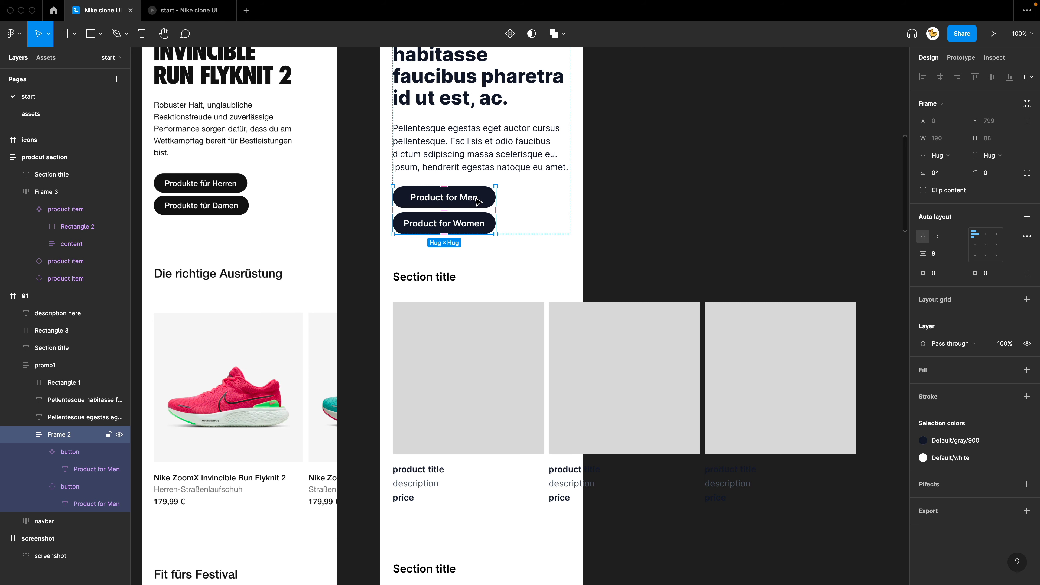
left_click(477, 200)
key("Escape")
scroll(576, 410, "down", 12)
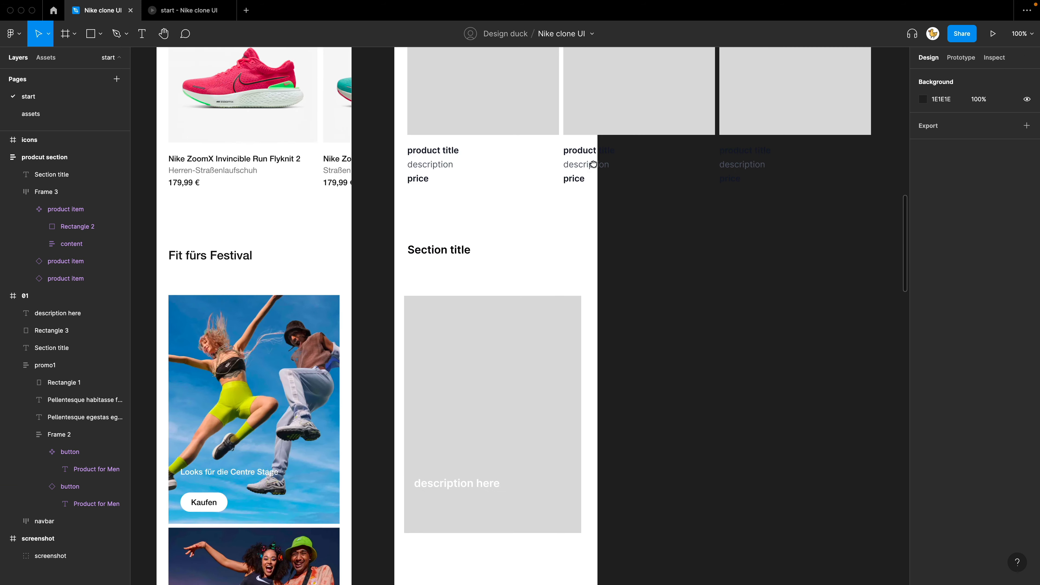
Step: Paste the copied button onto the grey rectangle and place it just below the "description here" text
scroll(578, 287, "left", 2)
key("plus")
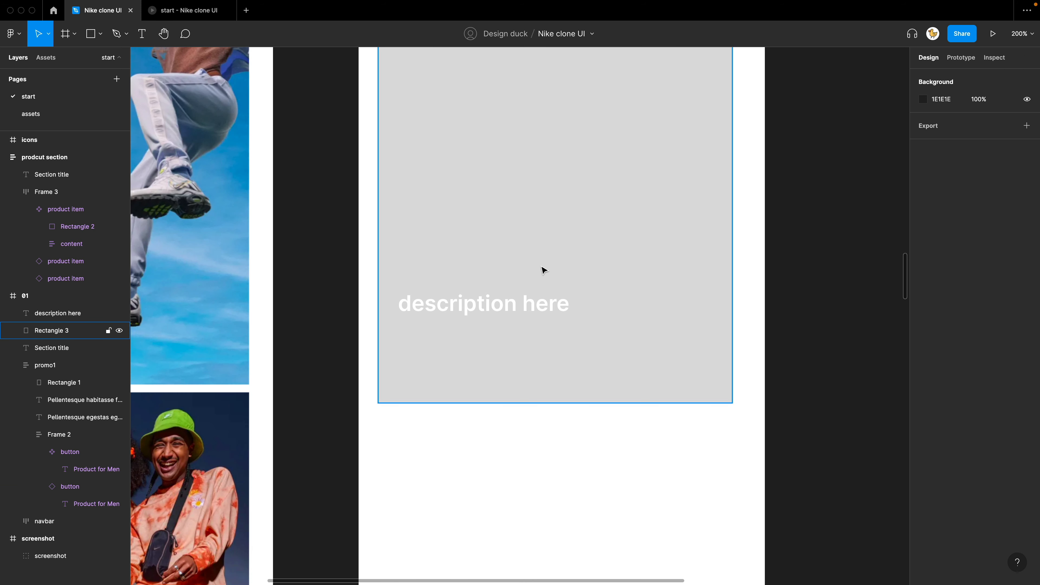
scroll(543, 270, "left", 4)
key("minus")
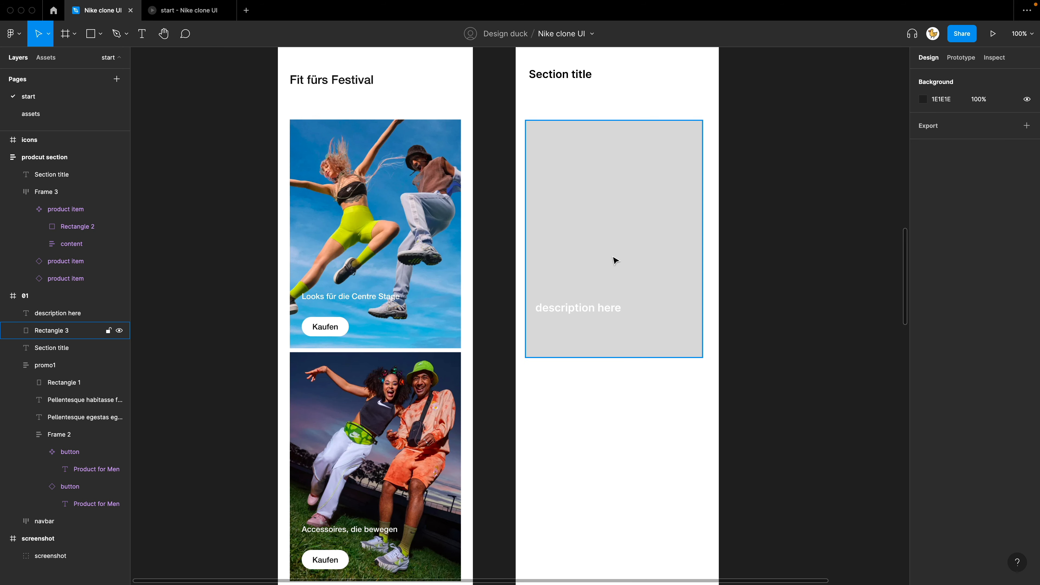
scroll(606, 270, "up", 1)
scroll(605, 270, "right", 1)
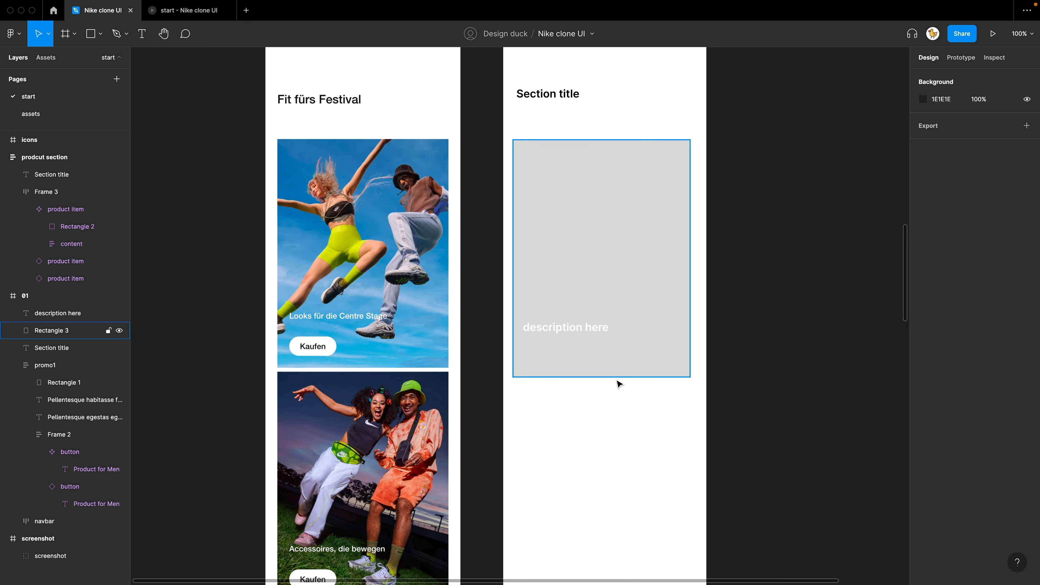
scroll(609, 406, "right", 2)
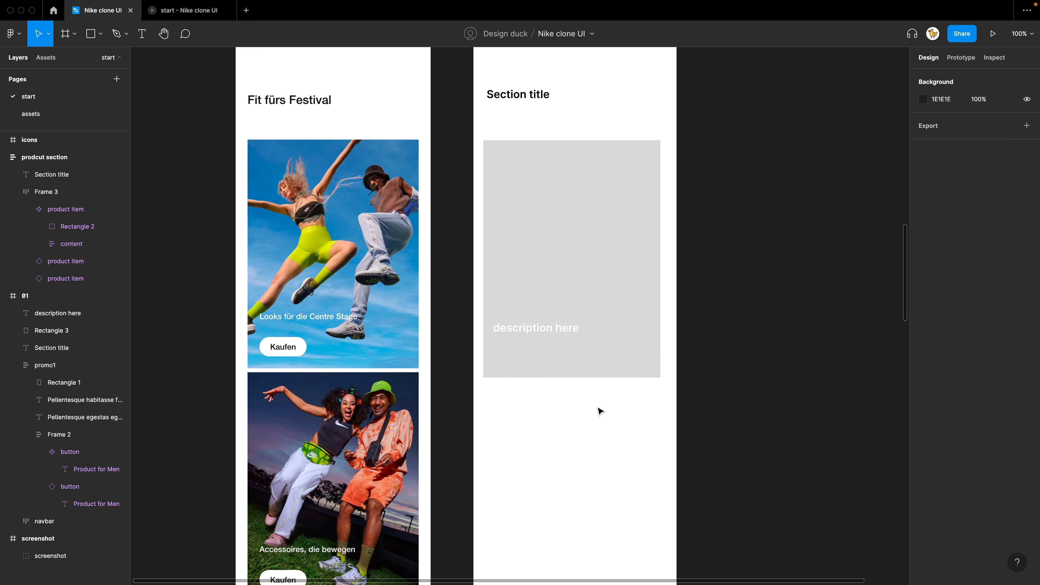
key("ctrl+v")
left_click_drag(547, 364, 548, 363)
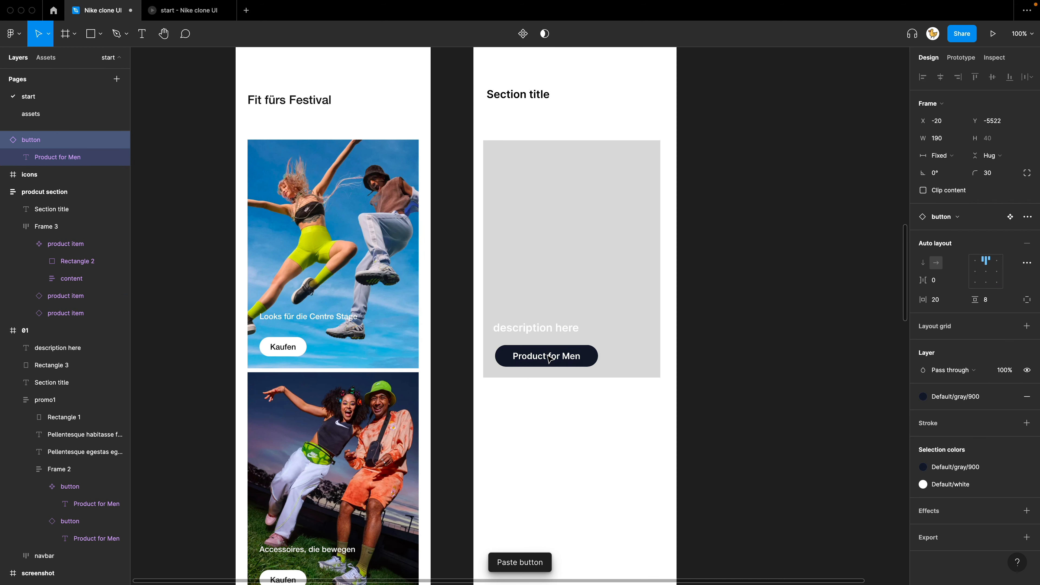
Step: Change the pasted button's fill to the Default/white colour style
key("shift+equal")
scroll(369, 368, "left", 5)
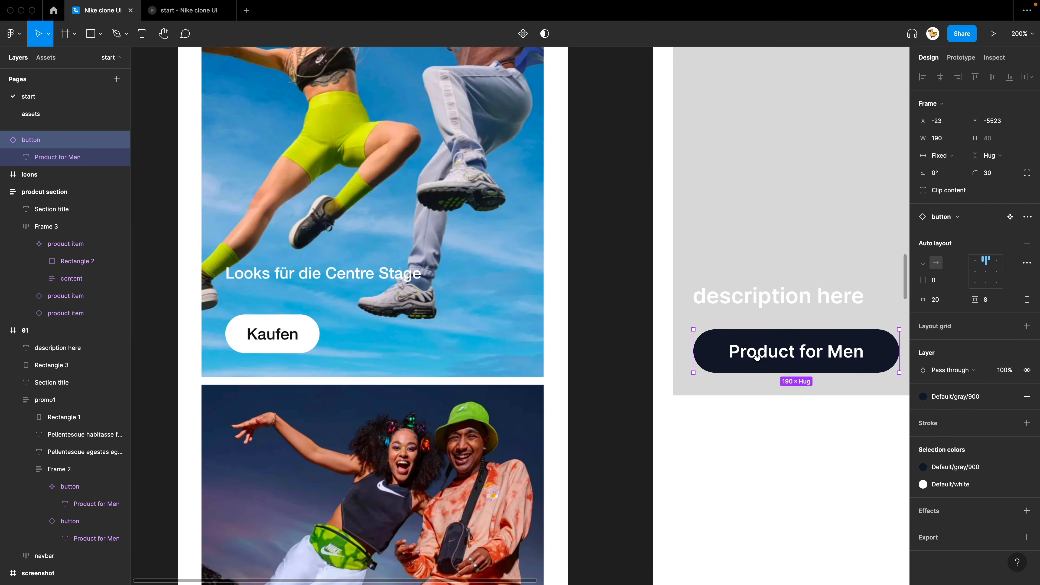
scroll(671, 372, "right", 2)
scroll(671, 372, "up", 1)
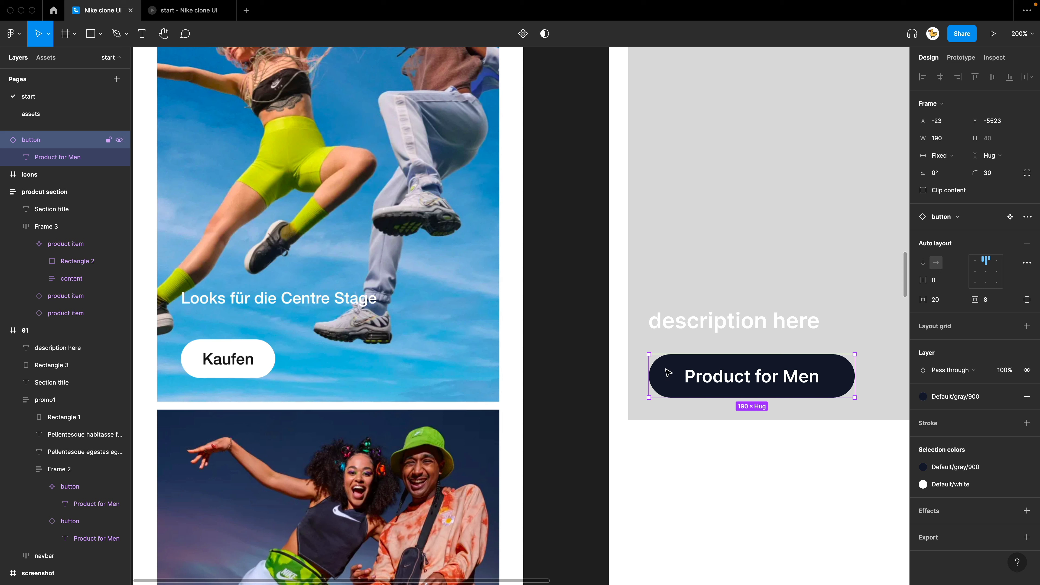
left_click(954, 396)
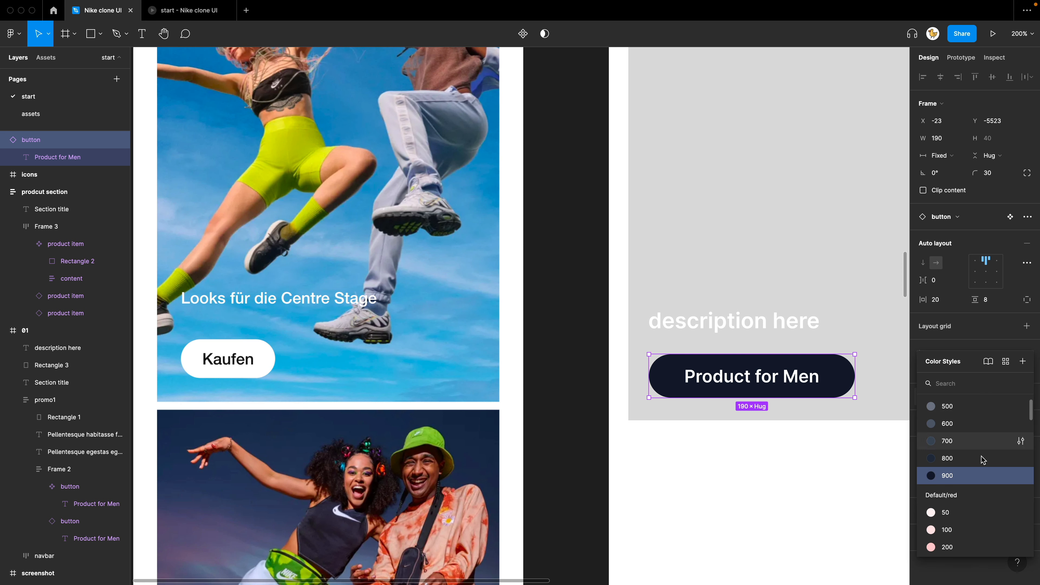
scroll(977, 434, "up", 5)
left_click(960, 453)
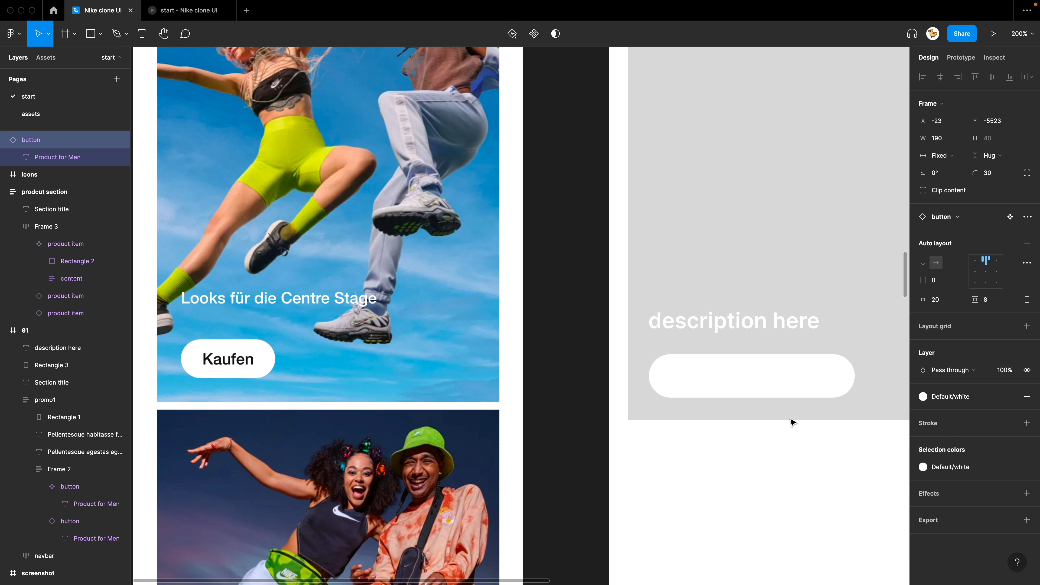
Step: Apply the Default/gray/900 colour style to the label of the white button
left_click(767, 381)
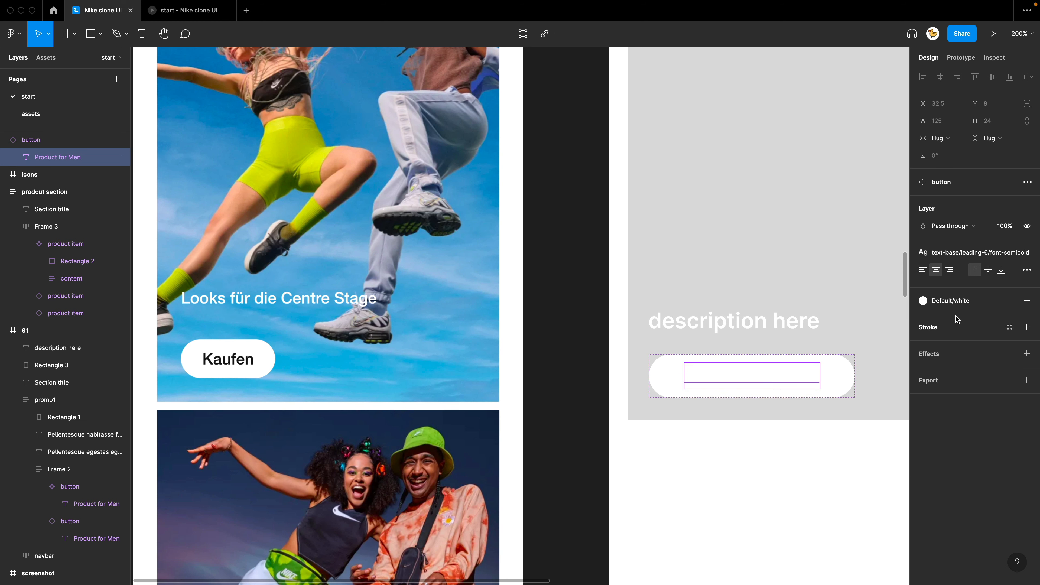
left_click(958, 303)
scroll(973, 456, "down", 3)
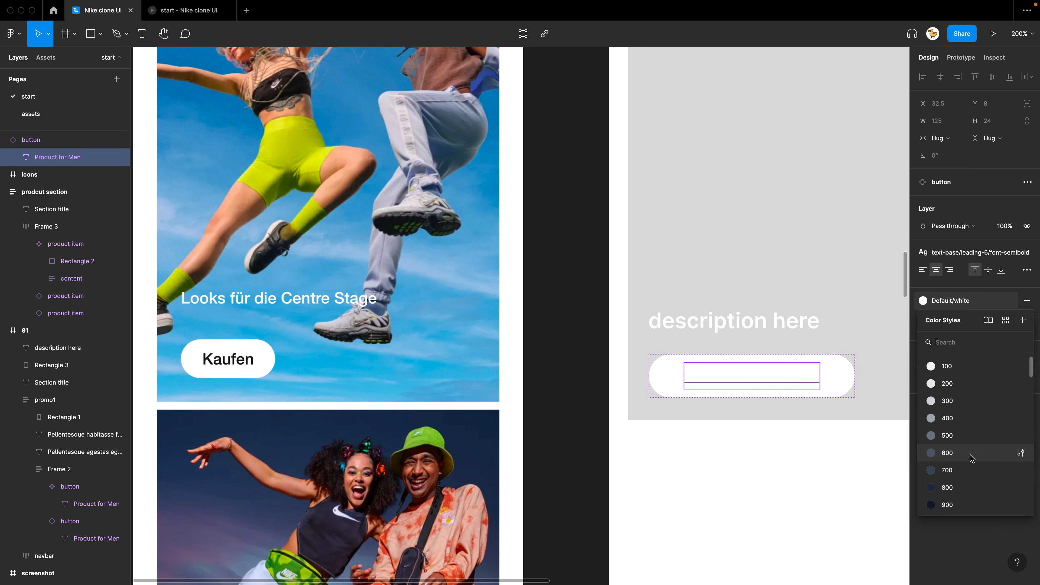
scroll(971, 458, "down", 2)
left_click(971, 437)
left_click(750, 448)
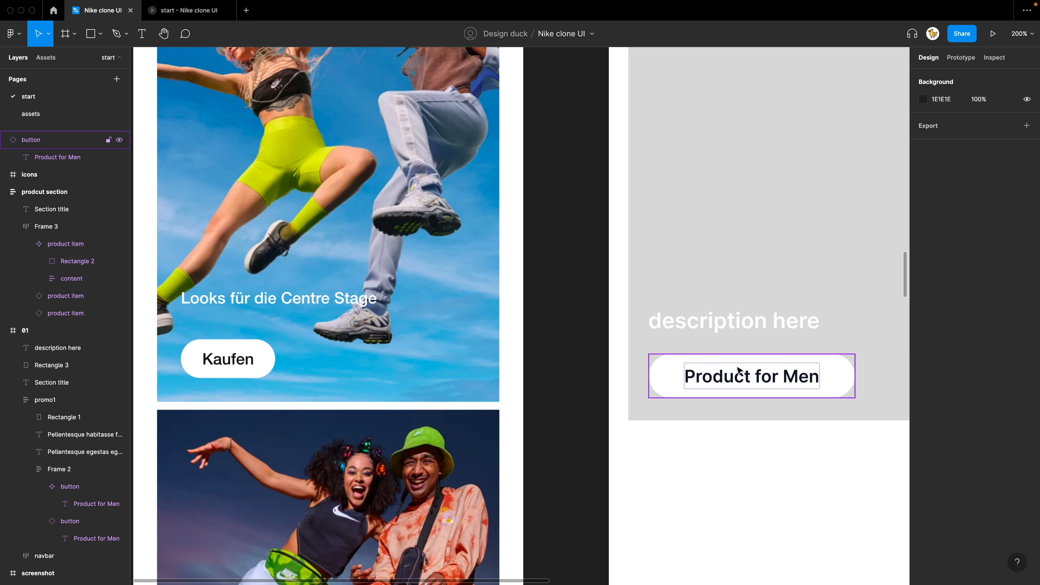
Step: Move the white button slightly up, closer to the "description here" text
scroll(739, 371, "right", 3)
key("shift+0")
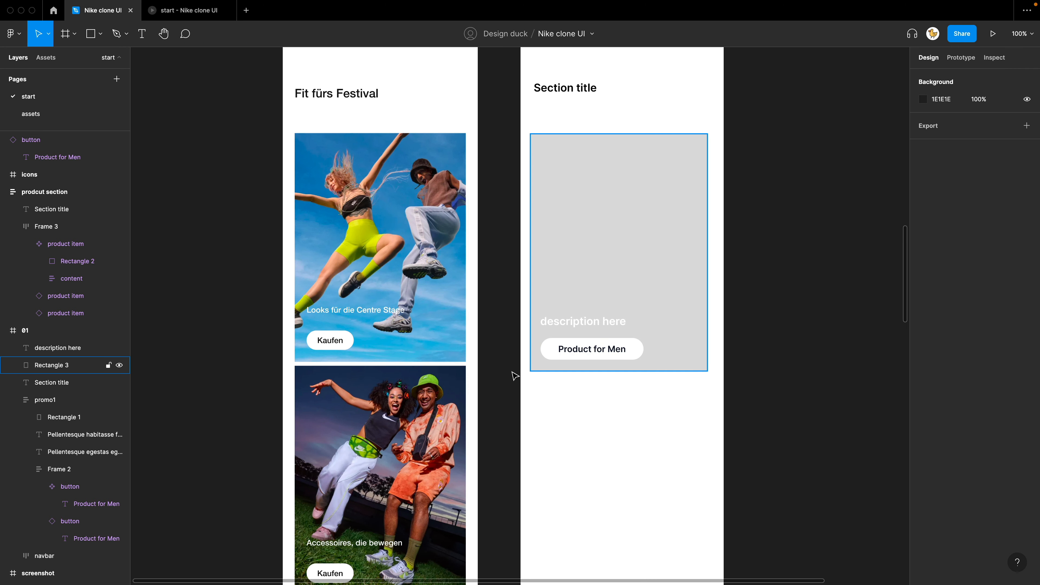
scroll(515, 376, "up", 2)
scroll(514, 376, "right", 2)
left_click(565, 378)
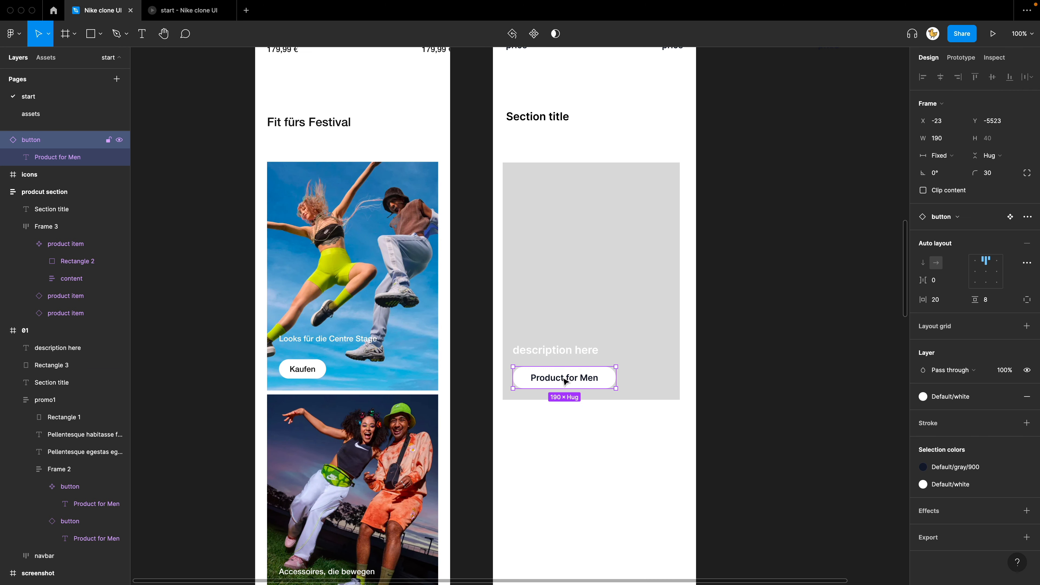
left_click_drag(565, 382, 565, 375)
Step: Apply the text-base/leading-6/font-semibold text style to "description here"
left_click(555, 349)
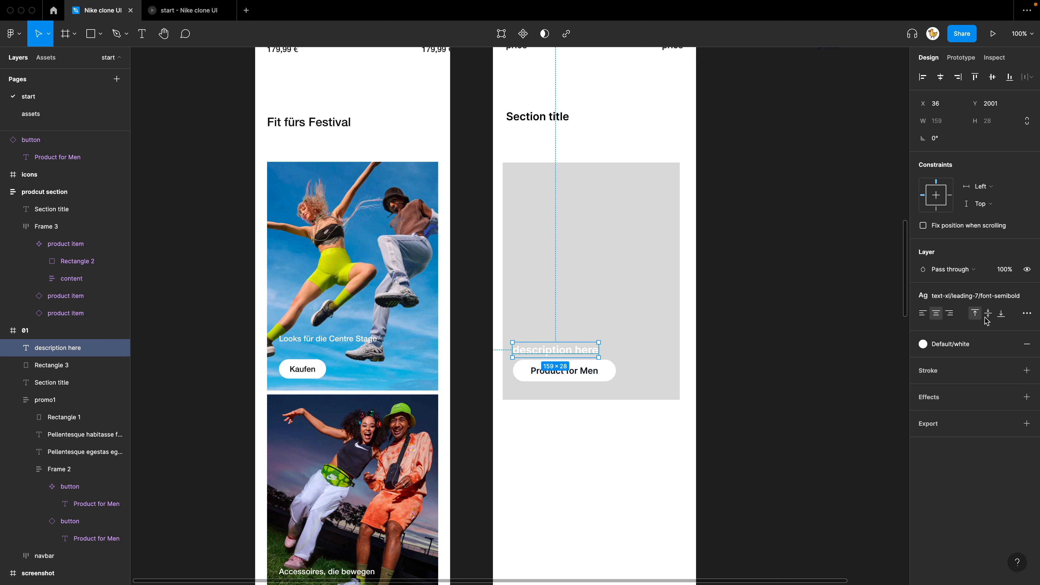
left_click(987, 296)
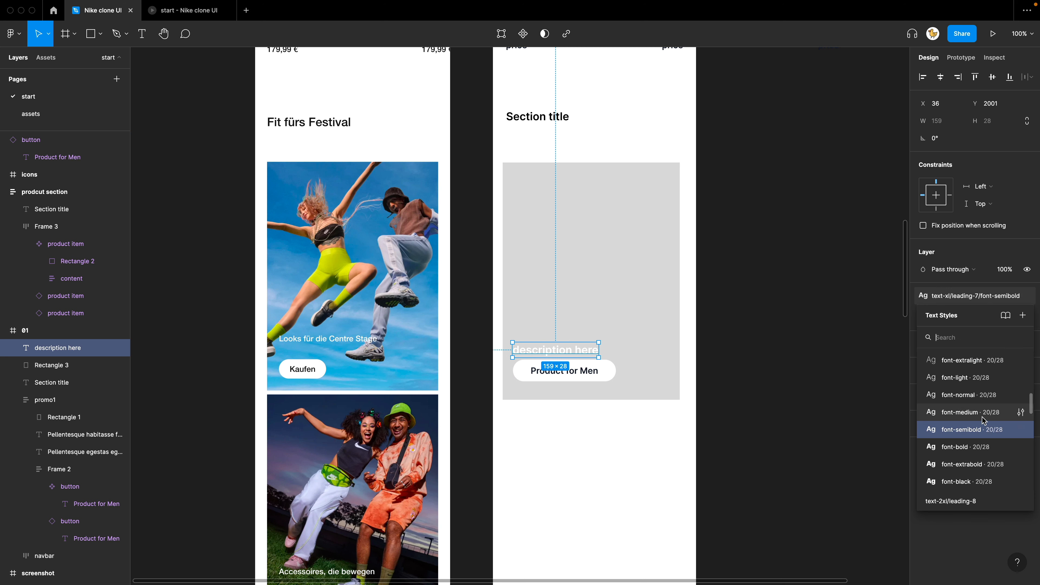
scroll(987, 409, "up", 3)
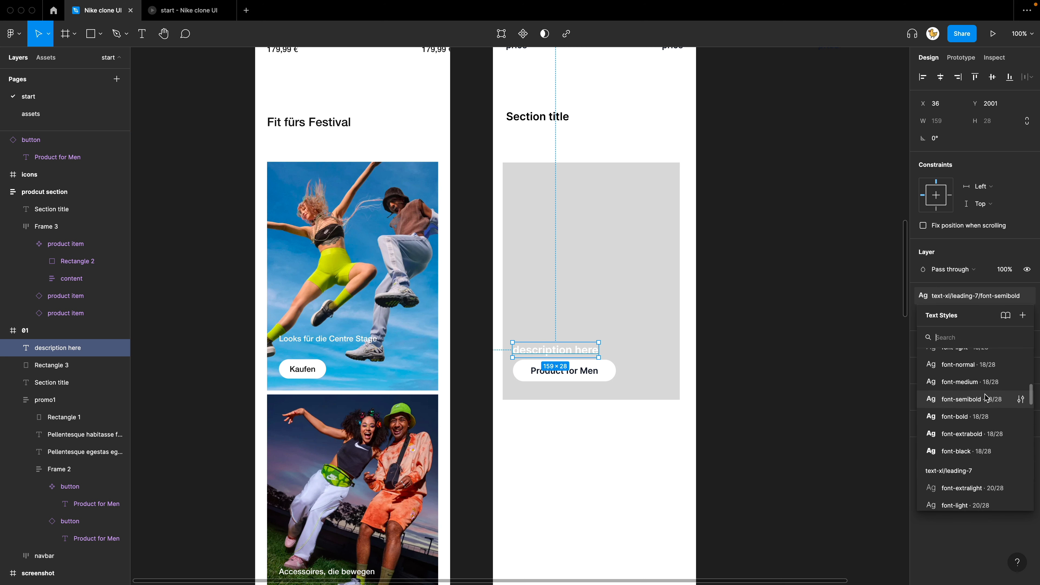
scroll(978, 413, "up", 4)
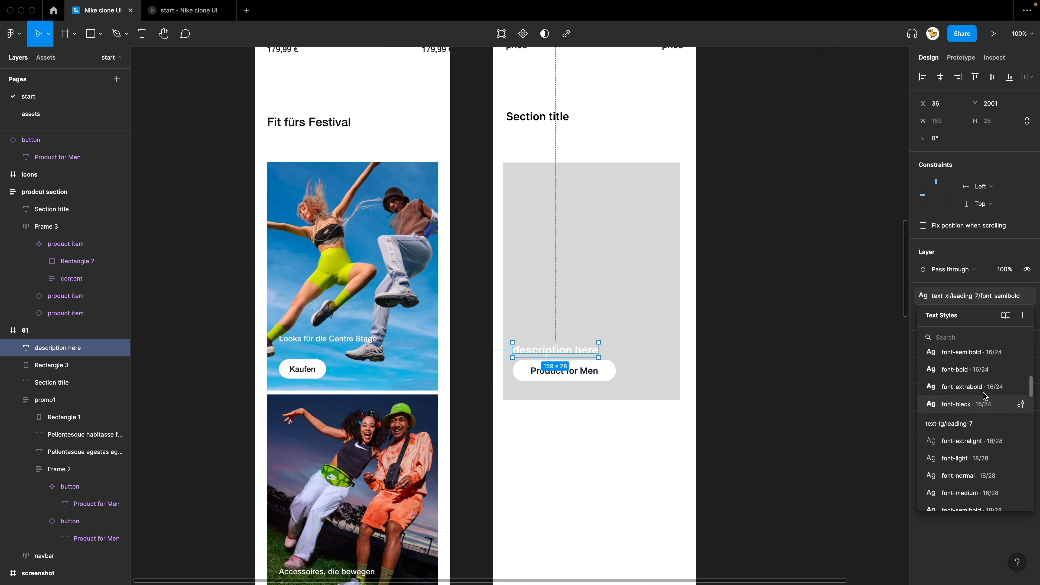
left_click(977, 428)
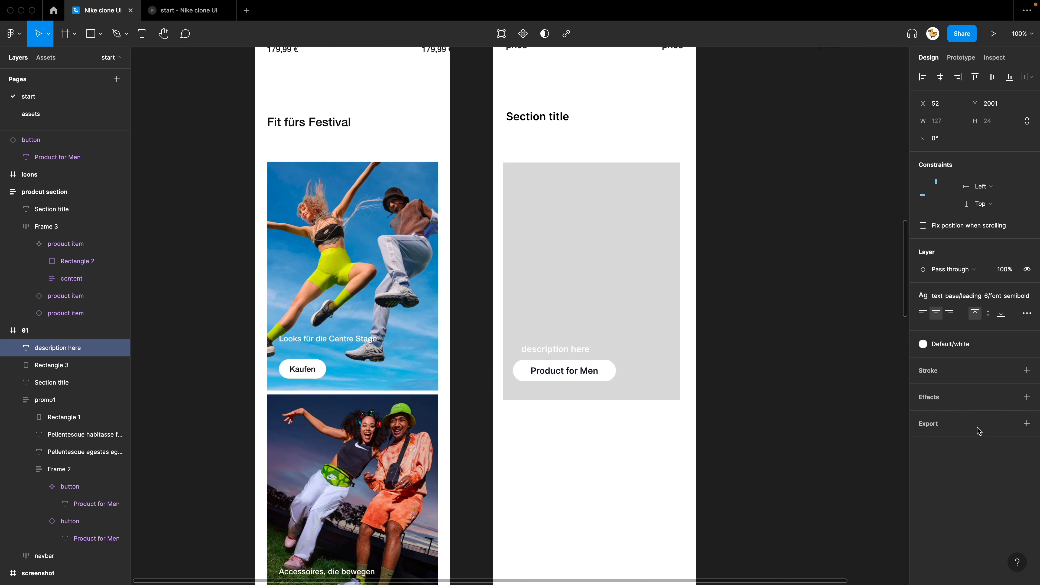
Step: Reposition "description here" to about X 33, Y 1976, above the button near the rectangle's left edge
left_click(502, 428)
mouse_move(550, 348)
left_mouse_down()
mouse_move(542, 347)
mouse_move(554, 339)
mouse_move(552, 351)
mouse_move(549, 335)
left_mouse_up()
left_click(550, 374, "shift")
key("Escape")
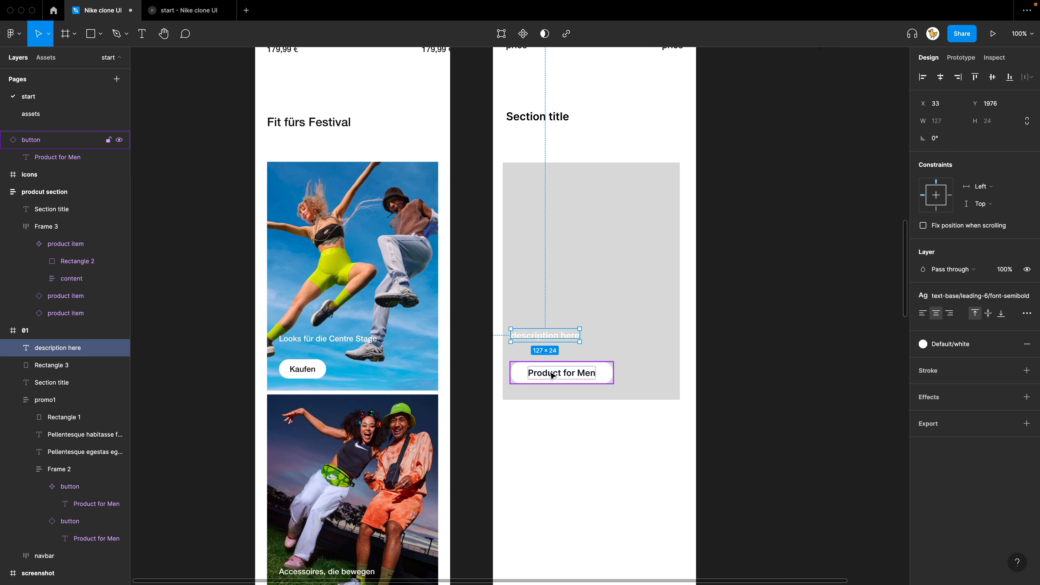
Step: Change the white button's label to "Kaufen"
double_click(552, 375)
type("Kaufen")
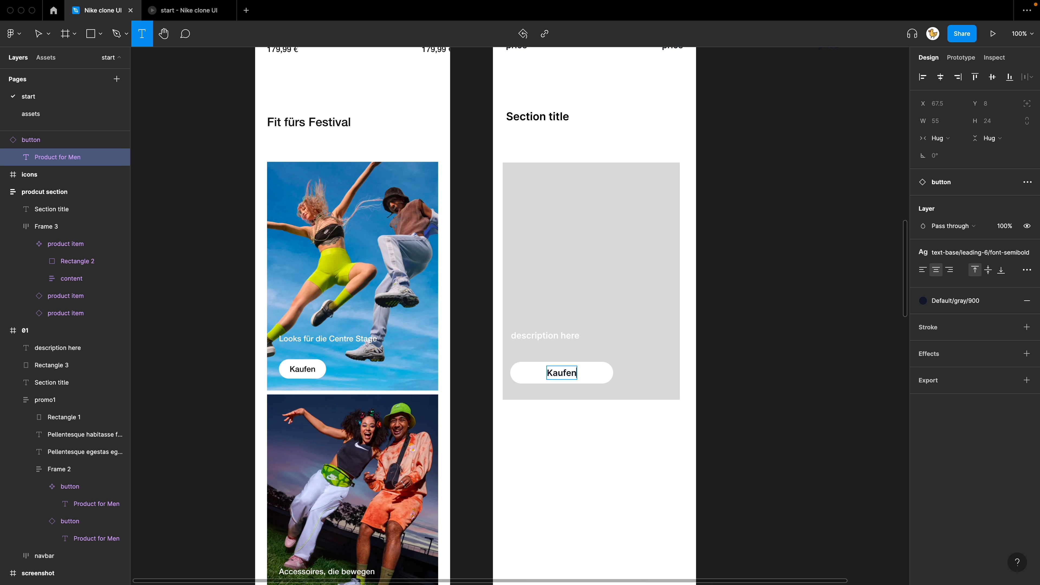
left_click(564, 439)
left_click(565, 438)
Step: Make the "Kaufen" button hug its label and fine-tune the spacing and alignment between it and the description text
left_click_drag(571, 433, 599, 397)
key("super+plus")
left_click_drag(590, 354, 594, 341)
left_click_drag(610, 289, 610, 297)
left_click_drag(605, 343, 607, 351)
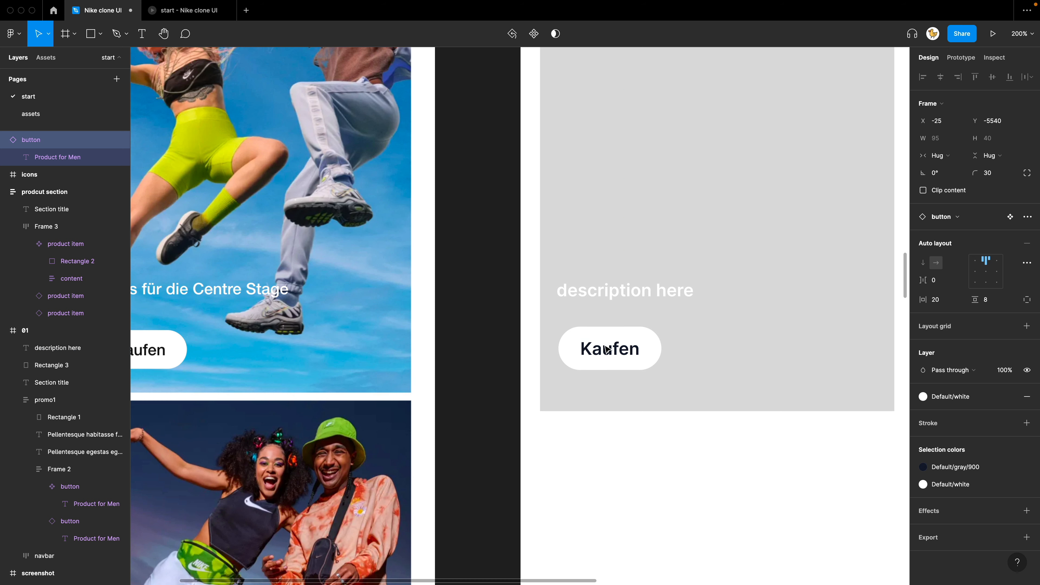
key("super+minus")
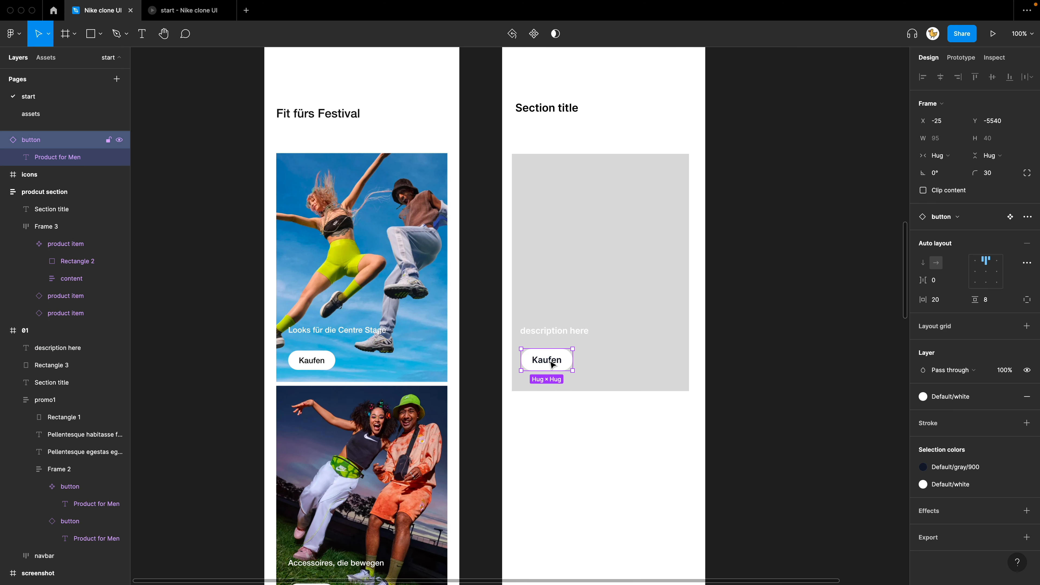
Step: Wrap "description here" and the "Kaufen" button in a vertical auto layout with 24 spacing
left_click(559, 334, "shift")
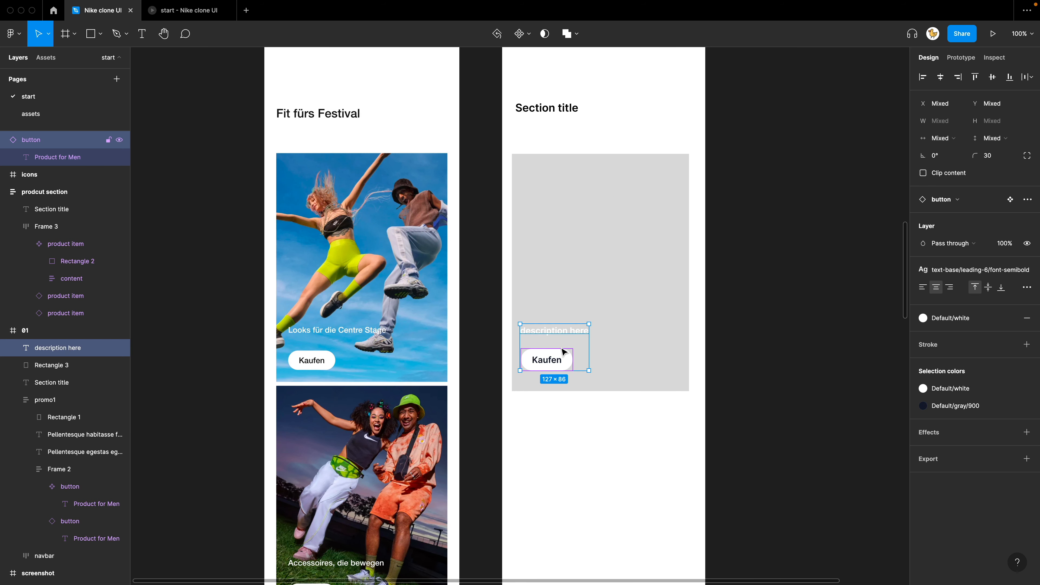
key("shift+a")
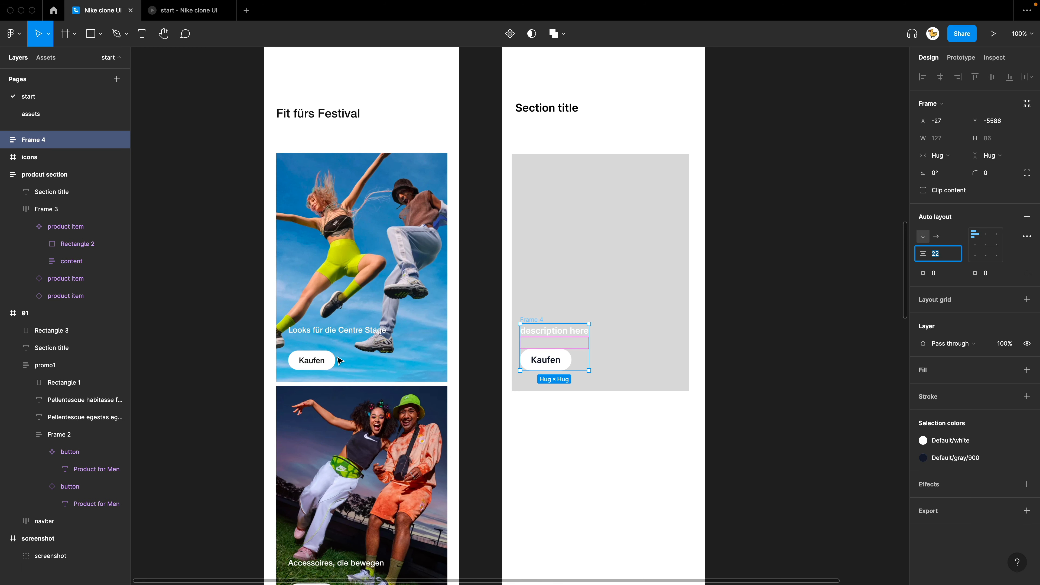
key("Return")
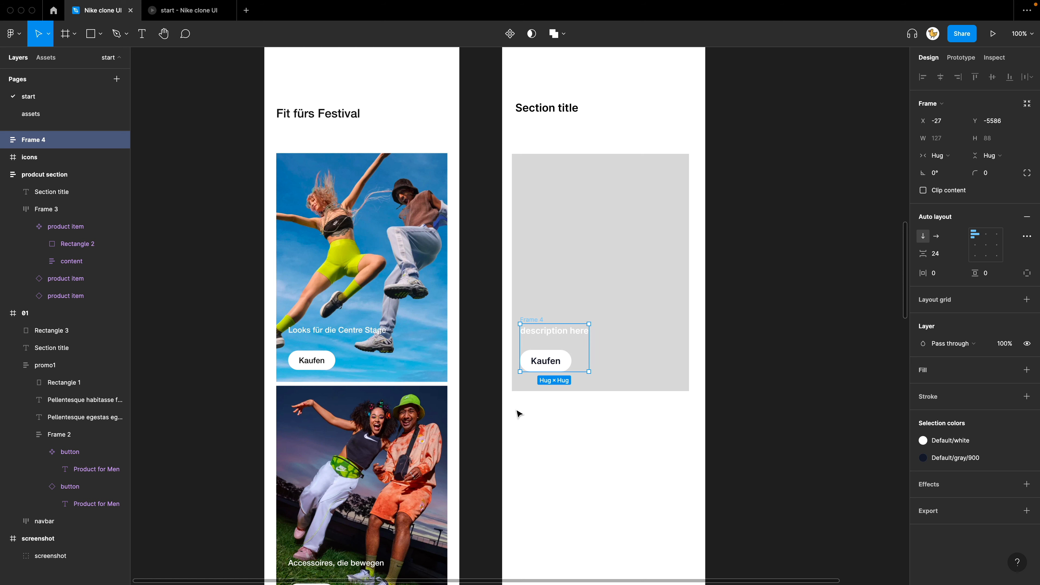
Step: Rename the auto layout frame holding the description and button to "button group"
left_click(530, 426)
left_click(535, 317)
key("super+r")
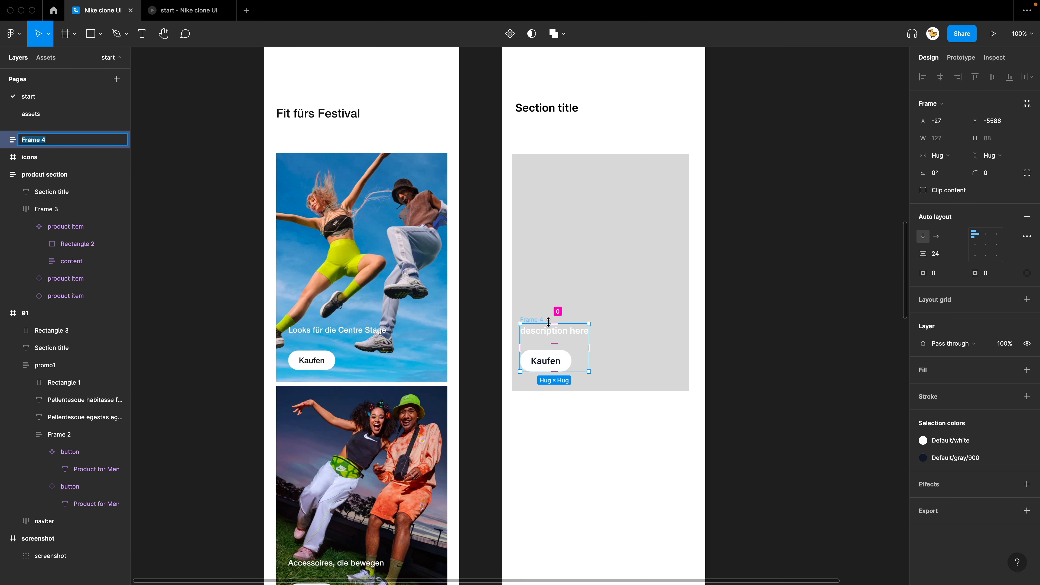
type("button group")
key("Return")
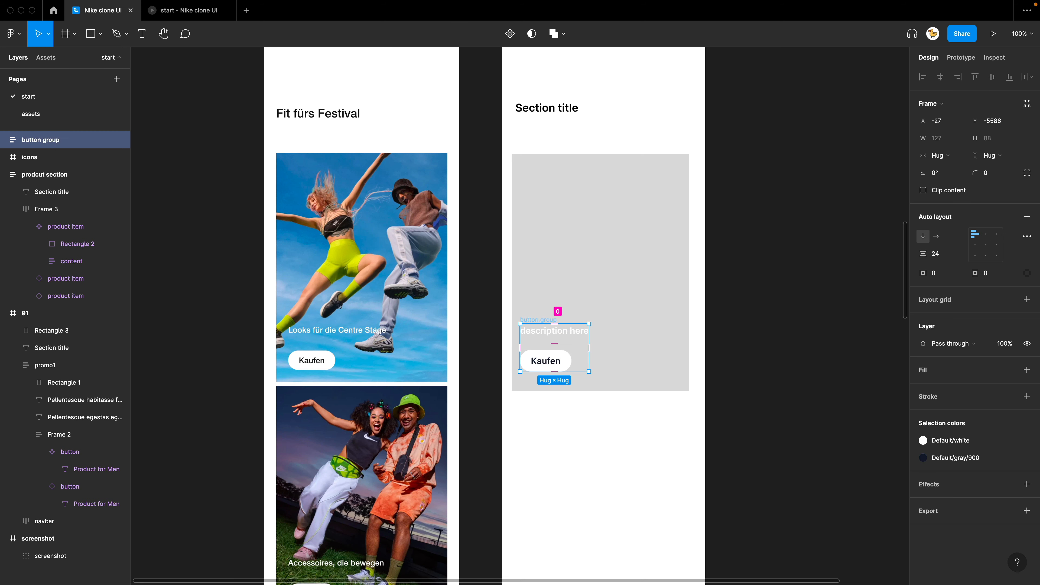
Step: Enclose the button group and the grey rectangle in one common frame
left_click(591, 443)
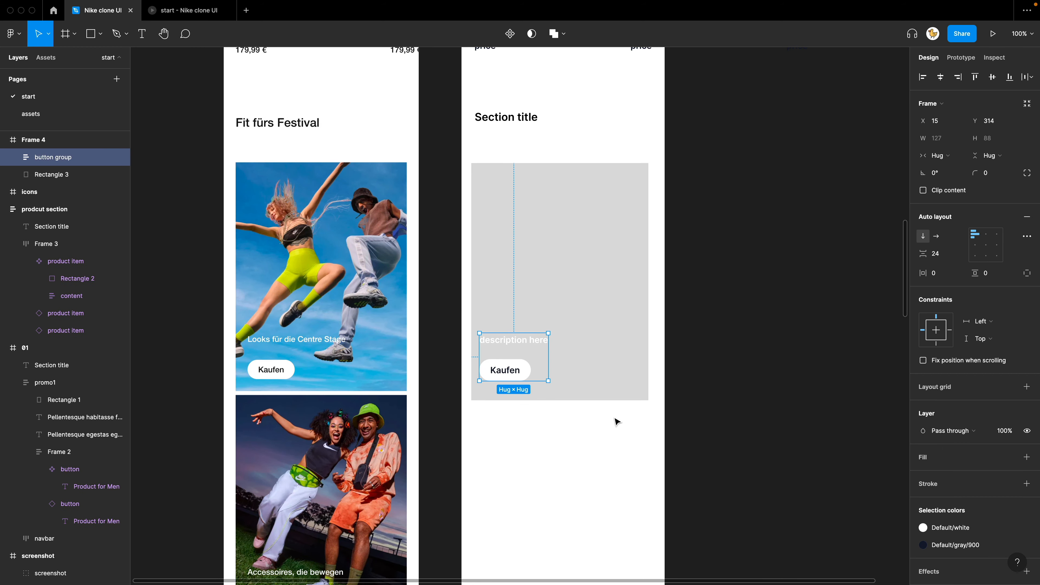
left_click(623, 419)
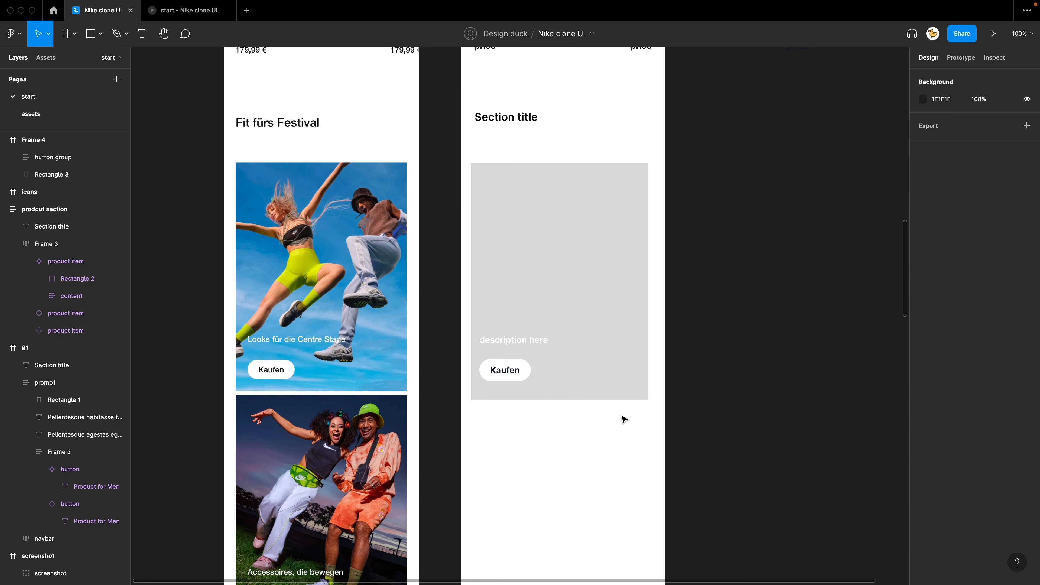
left_click_drag(647, 430, 482, 296)
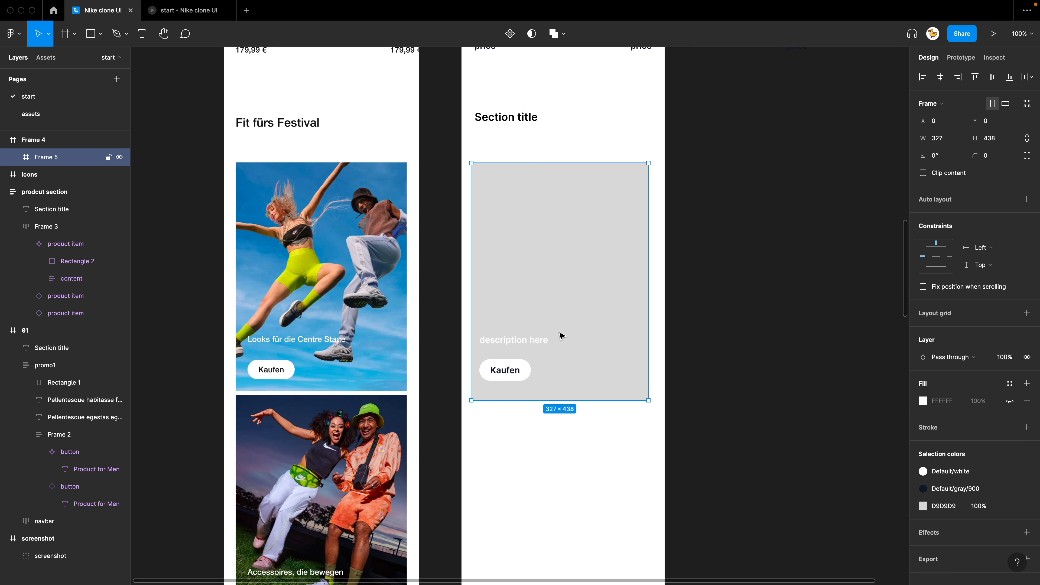
left_click(510, 243)
left_click(531, 432)
left_click_drag(543, 388, 540, 409)
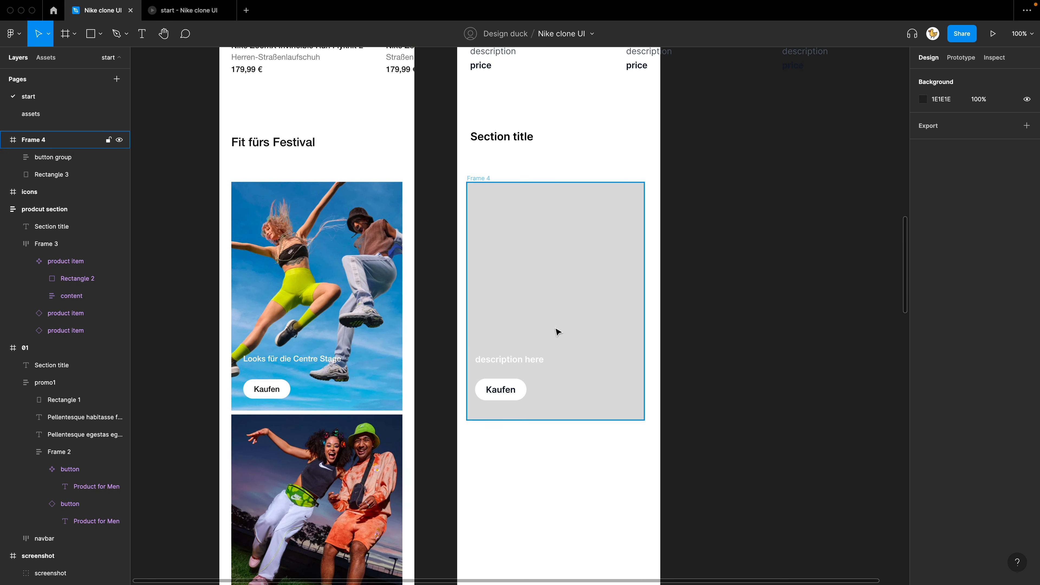
Step: Rename the grey rectangle inside the card frame to "image"
left_click(557, 330)
double_click(62, 180)
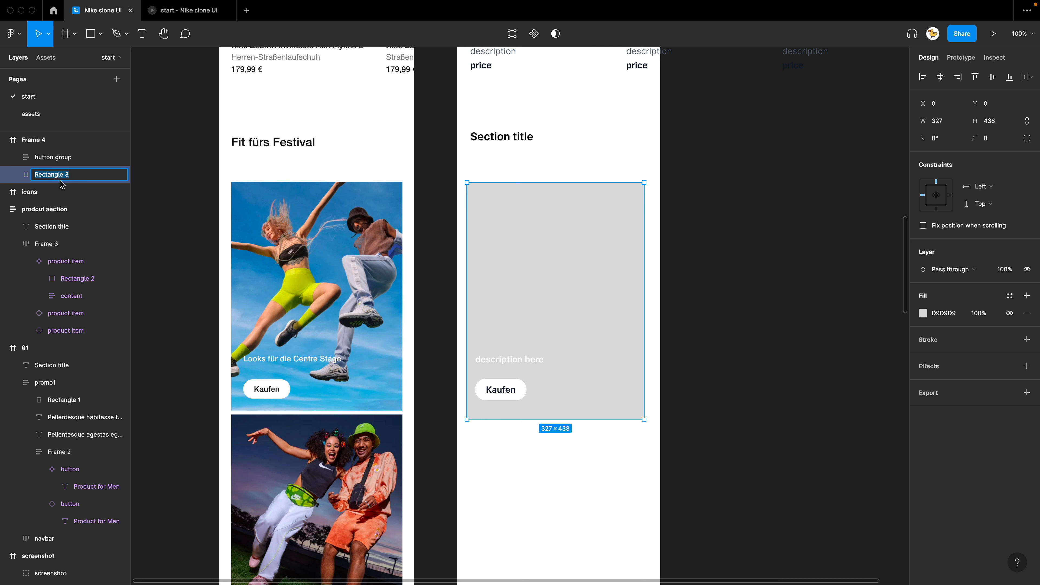
type("image")
key("Return")
left_click(507, 451)
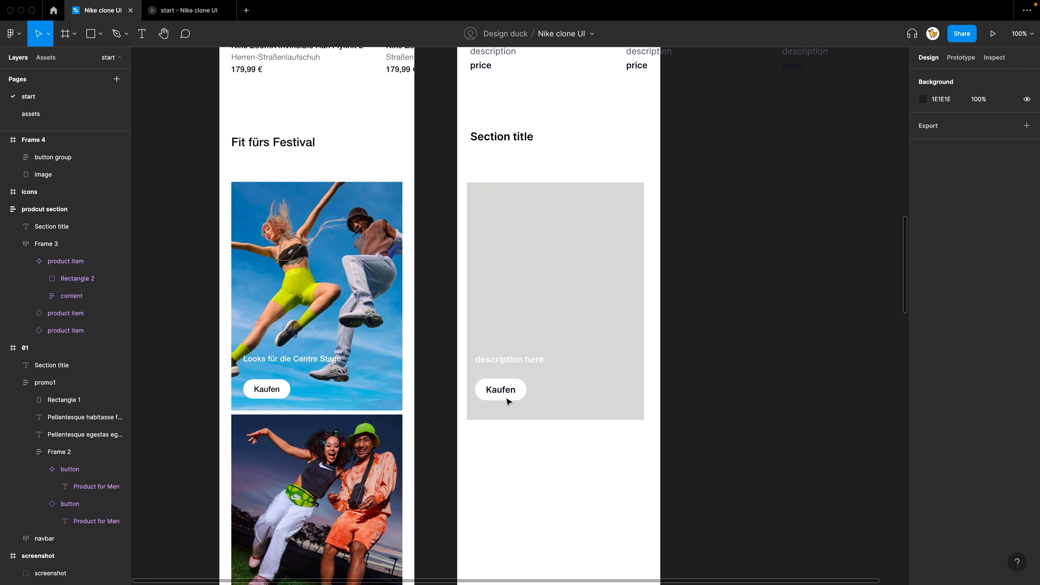
Step: Set the button group's vertical constraint to Bottom and position it at X 24, Y 326 inside the card
left_click(516, 305)
left_click(501, 367)
scroll(528, 361, "right", 2)
scroll(528, 360, "down", 1)
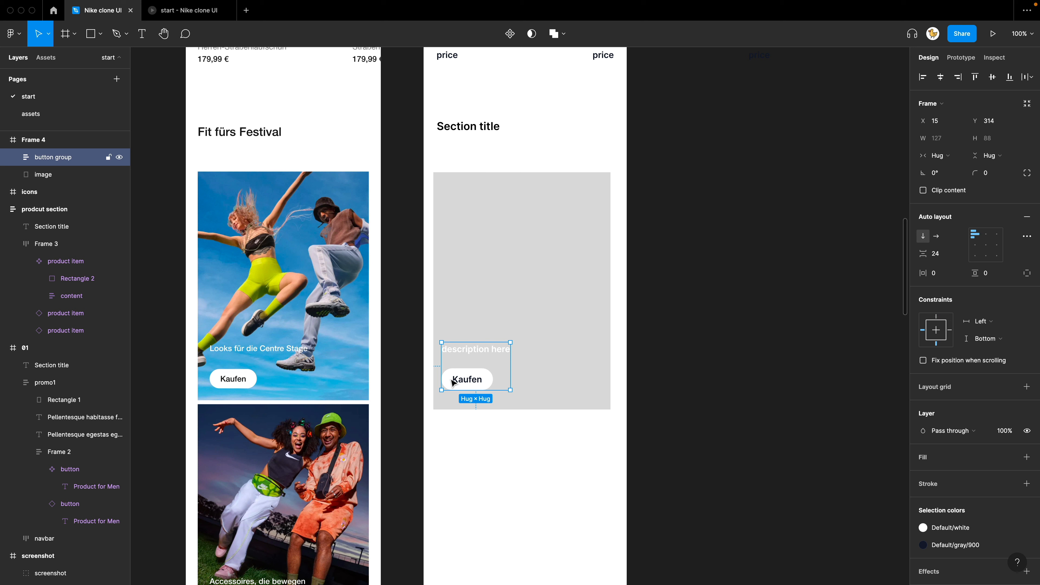
left_click_drag(465, 383, 470, 391)
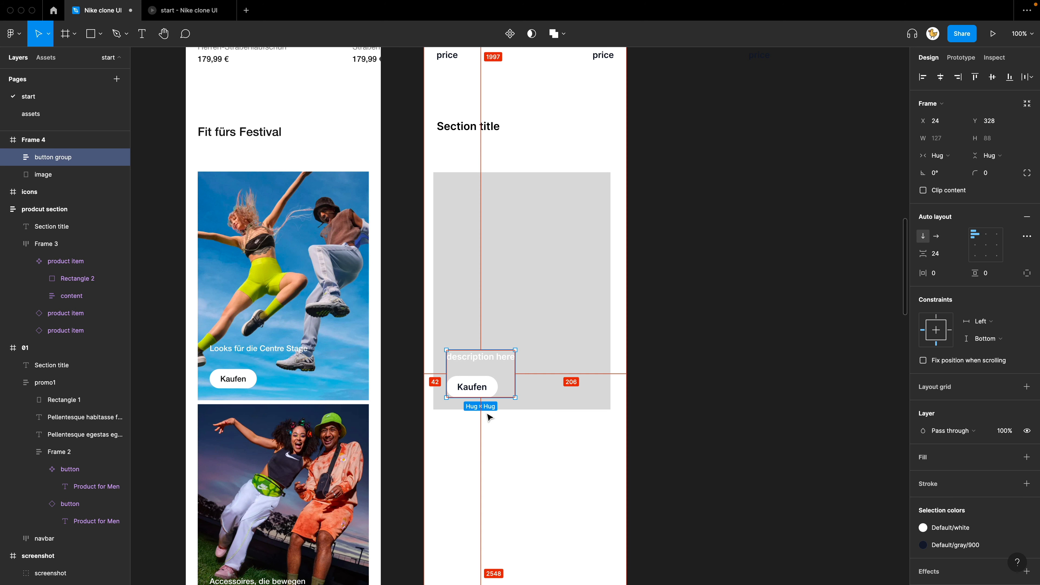
key("Up")
key("Up")
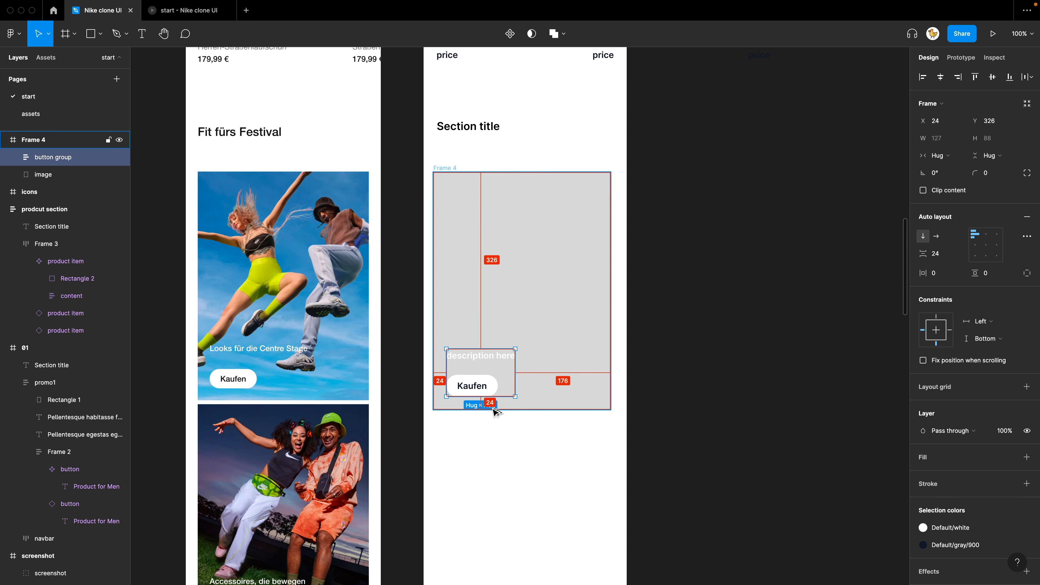
Step: Make the card frame a component named "promo2" and set its image's constraints to Left and right, Top and bottom
left_click_drag(574, 449, 508, 295)
key("super+z")
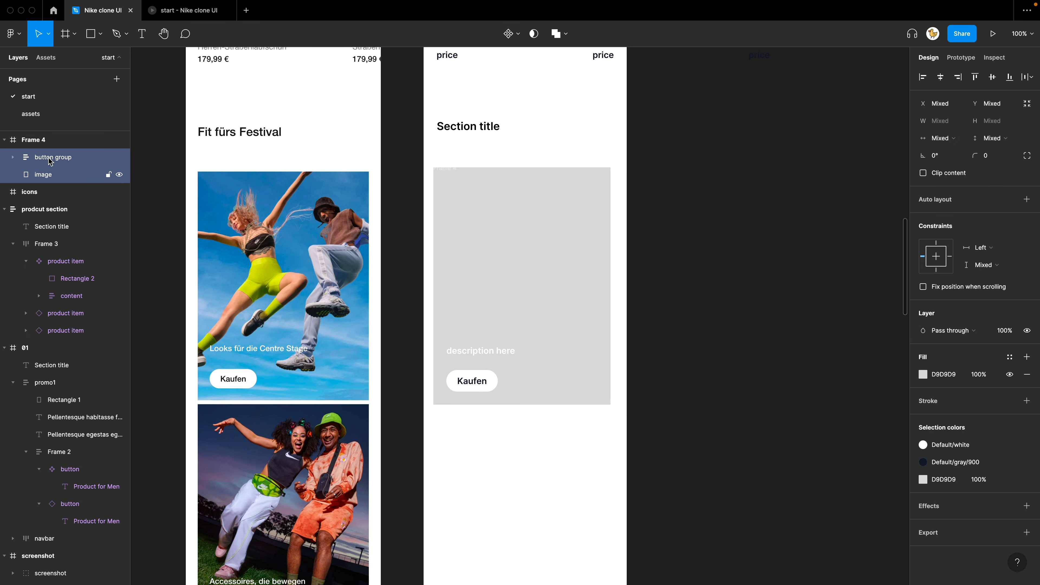
left_click(47, 143)
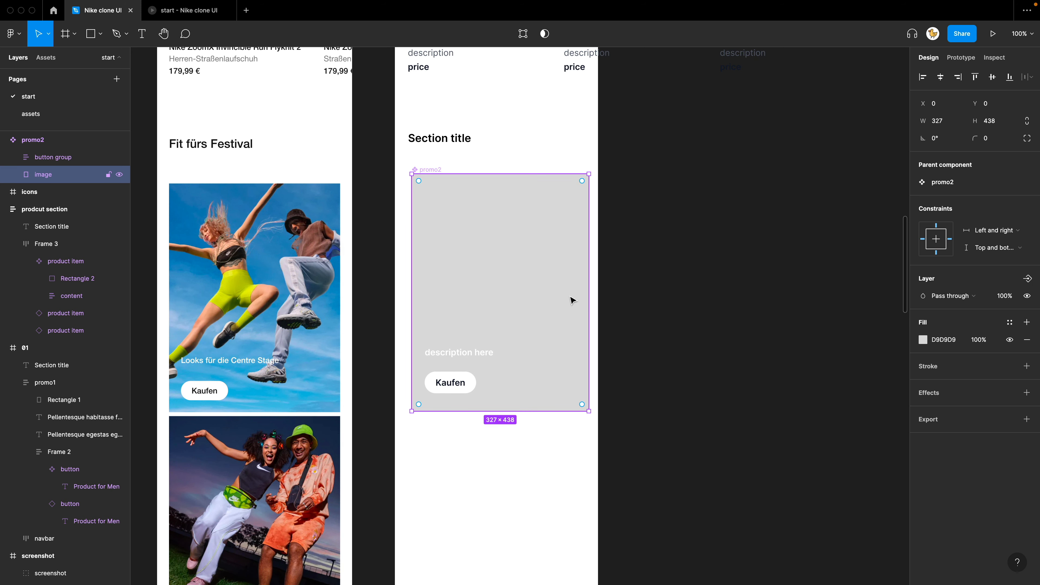
key("Escape")
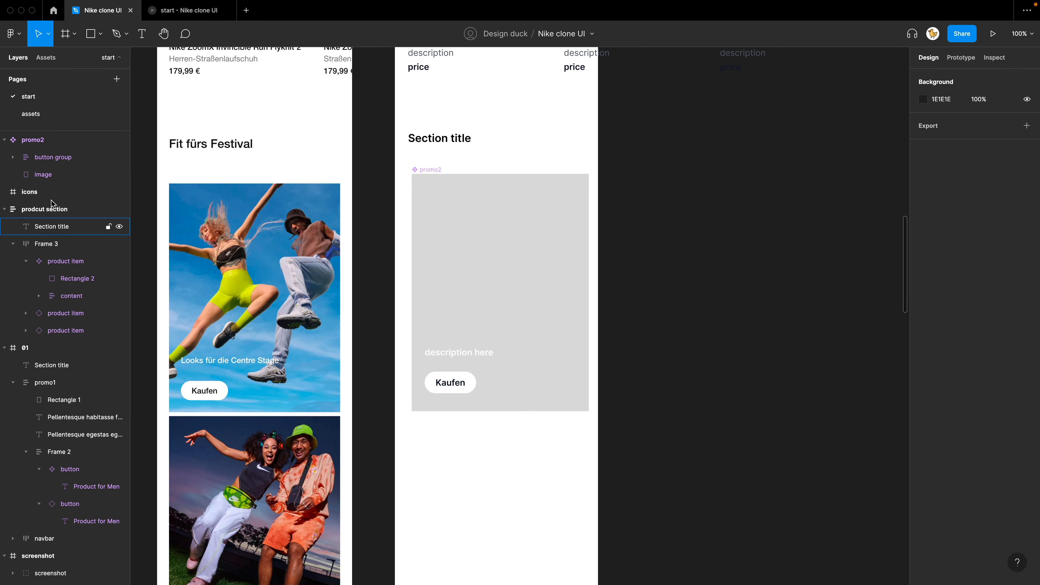
Step: Delete the image rectangle from promo2 and fill the component itself with the Default/gray/300 color style
left_click(59, 176)
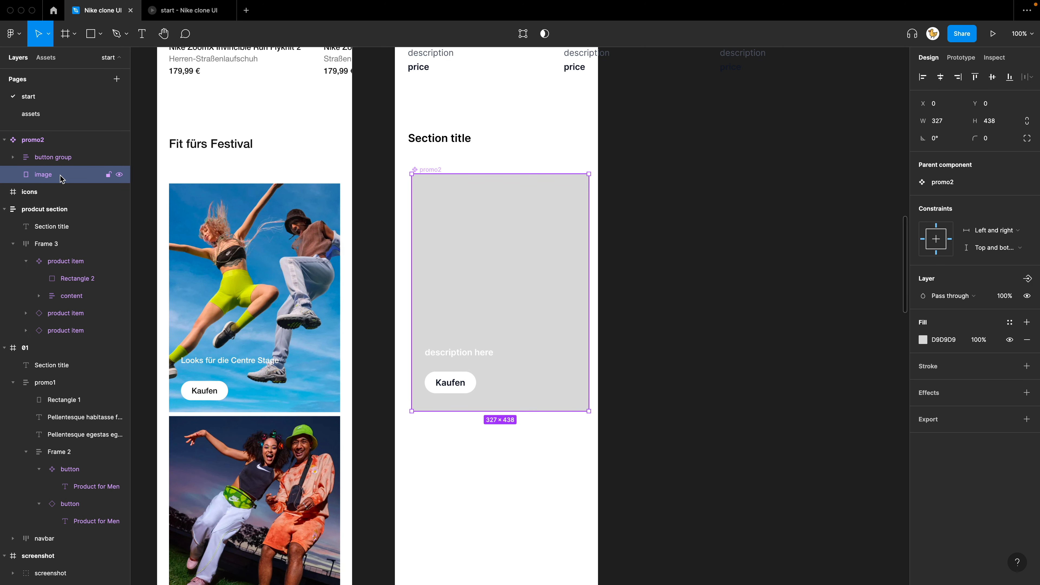
key("Delete")
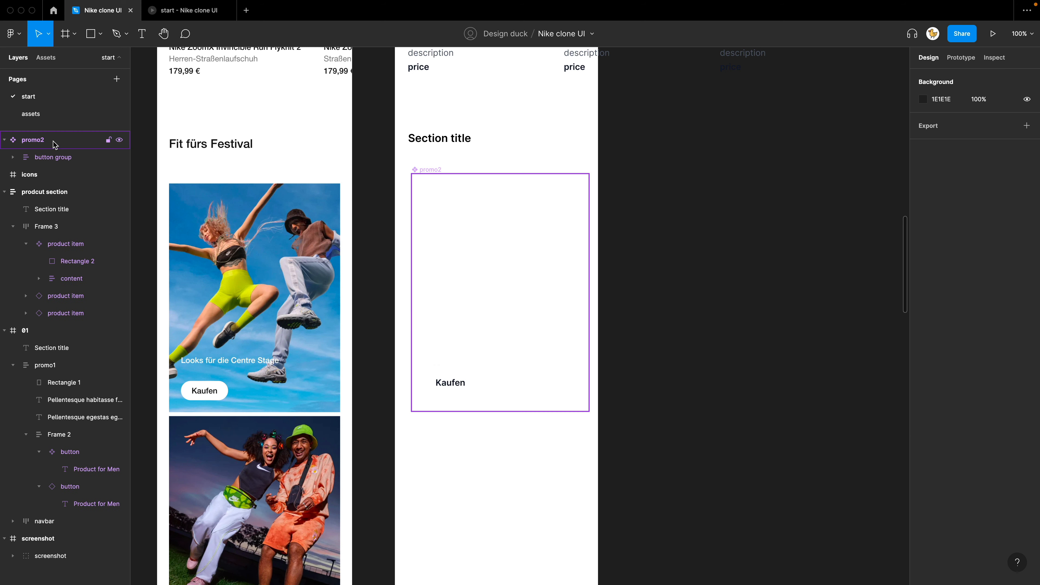
left_click(60, 145)
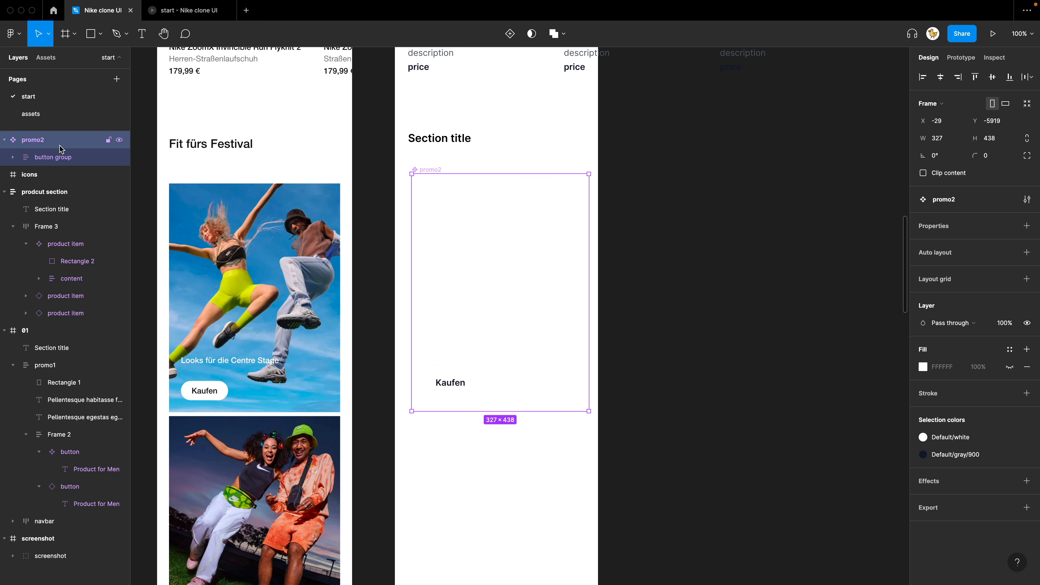
left_click(1011, 352)
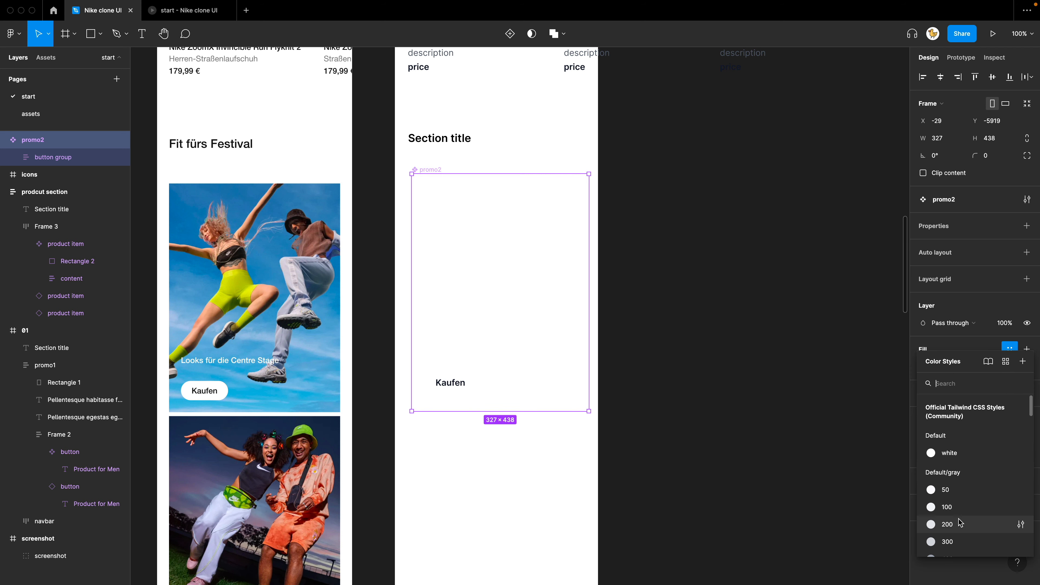
left_click(947, 541)
left_click(672, 365)
scroll(536, 339, "left", 2)
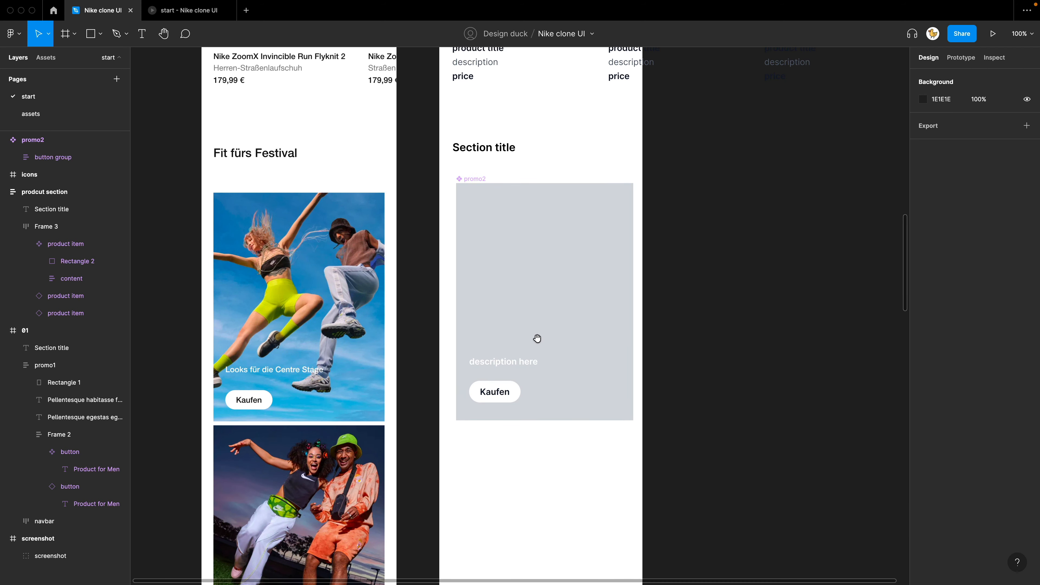
Step: Move the promo2 card to X 24, Y 1629 under the section title and place a copy below it at Y 2079
left_click(537, 336)
left_click_drag(536, 335, 536, 301)
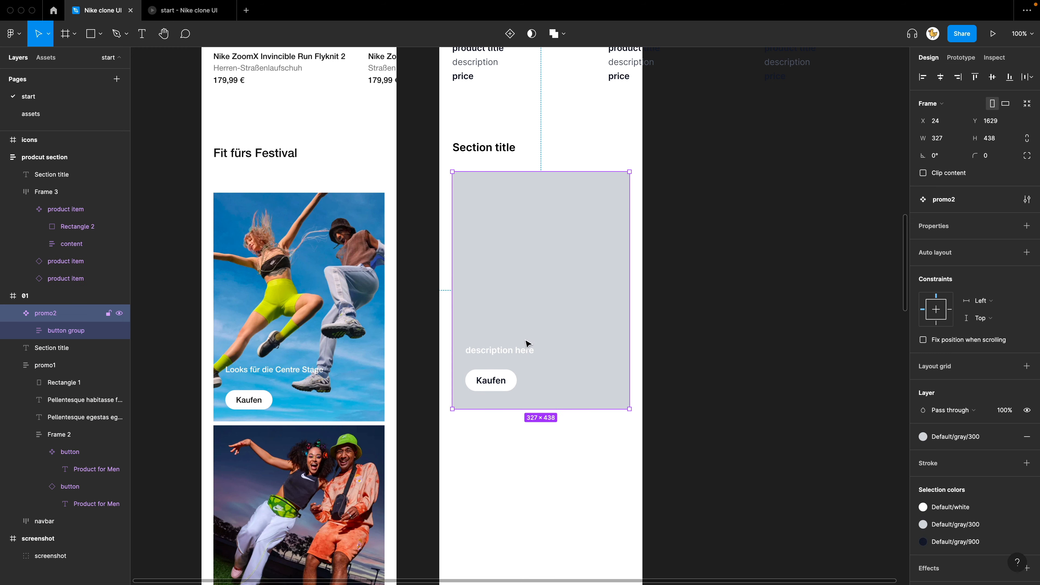
scroll(537, 333, "down", 2)
key("ctrl+minus")
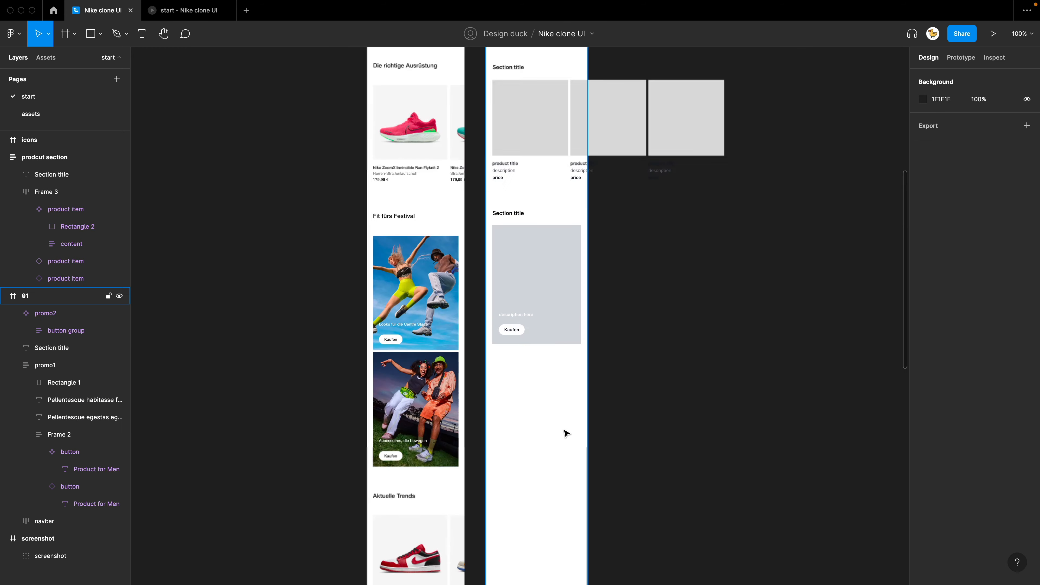
left_click_drag(537, 285, 549, 408)
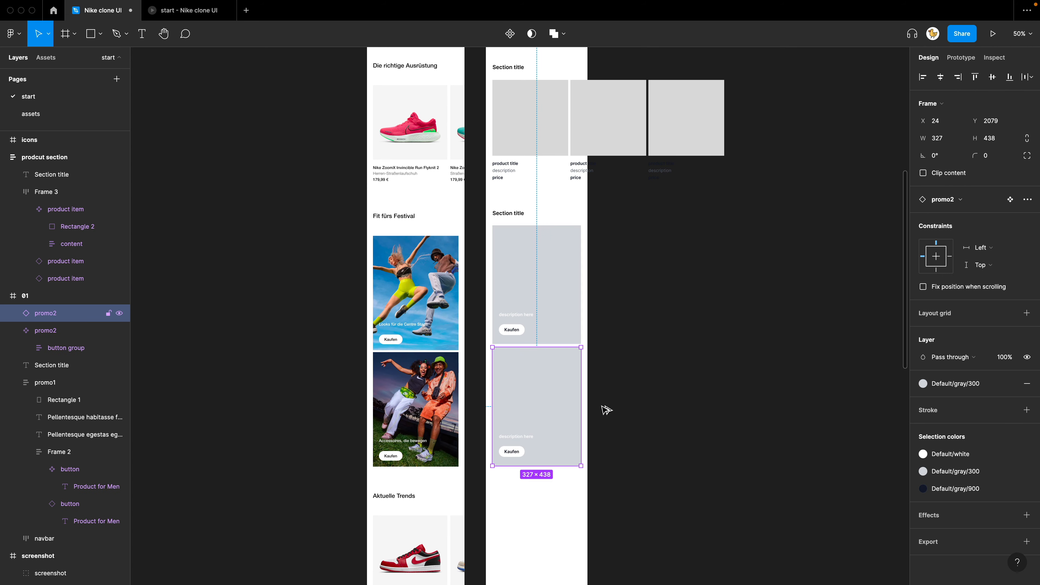
left_click(619, 403)
Step: Wrap the two promo2 cards in a vertical auto layout and set its spacing to 8
scroll(610, 433, "down", 2)
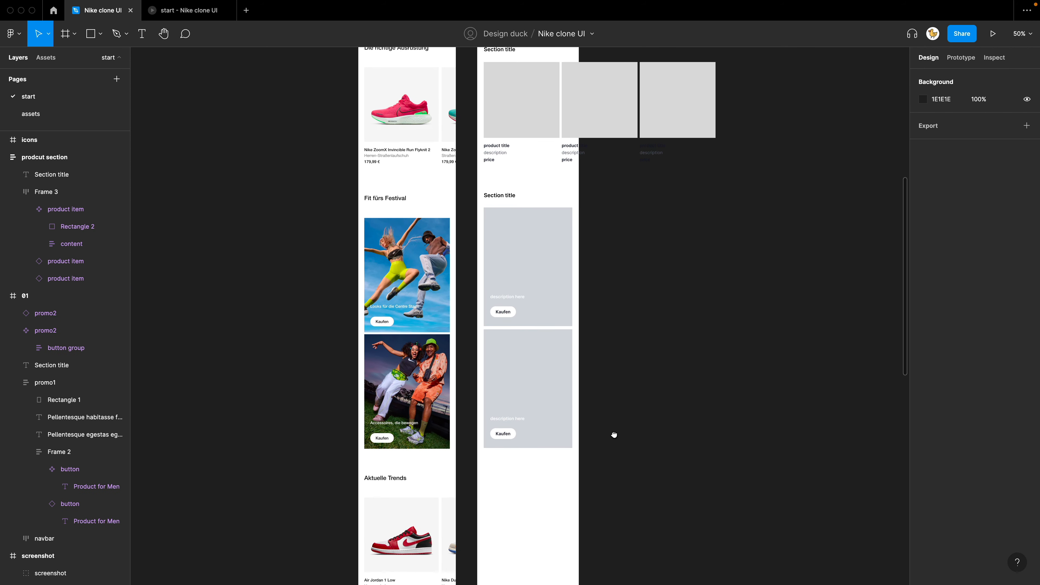
left_click_drag(606, 458, 483, 233)
key("shift+a")
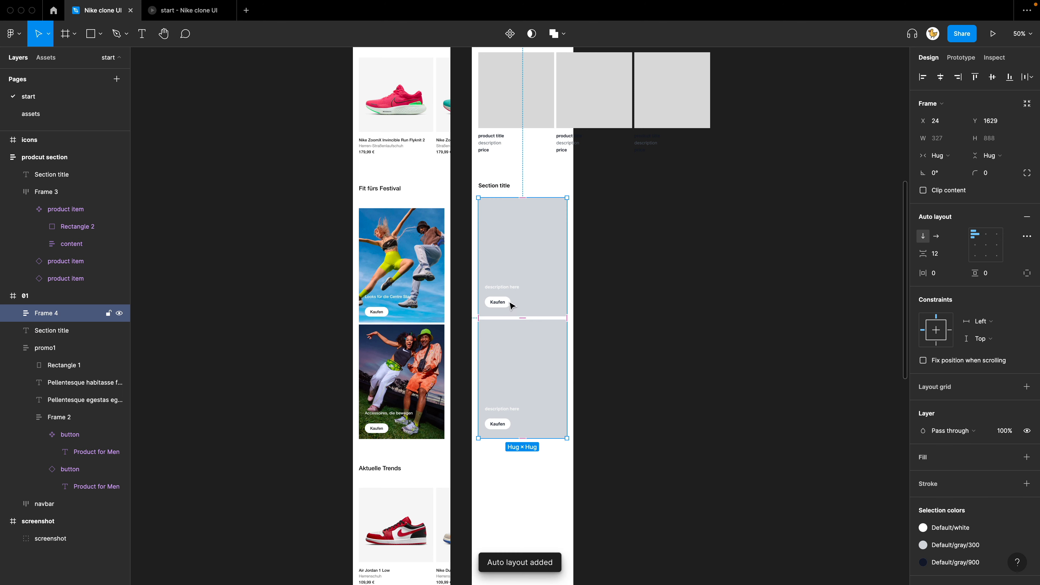
left_click(941, 258)
type("8")
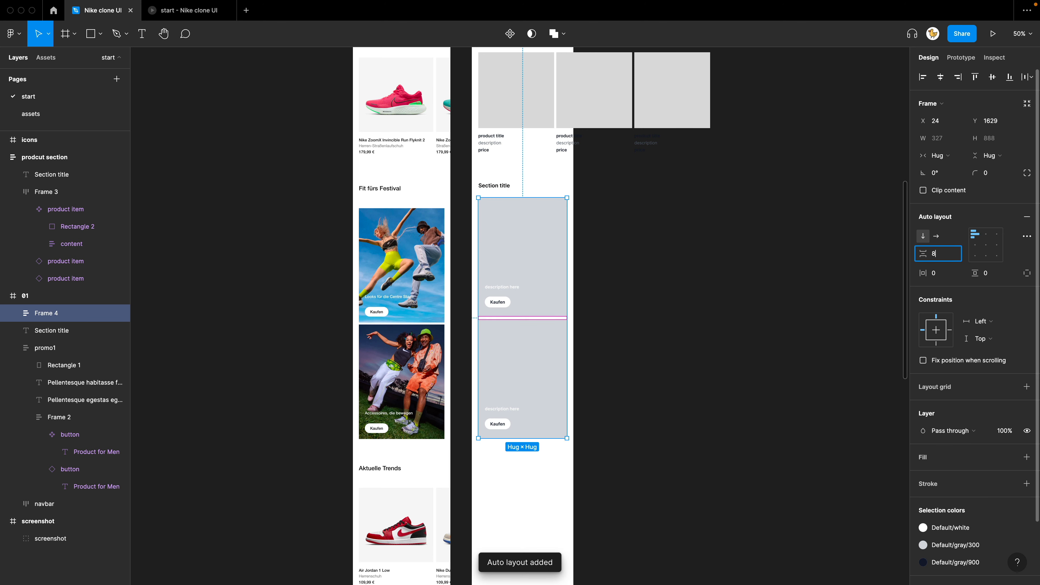
key("Return")
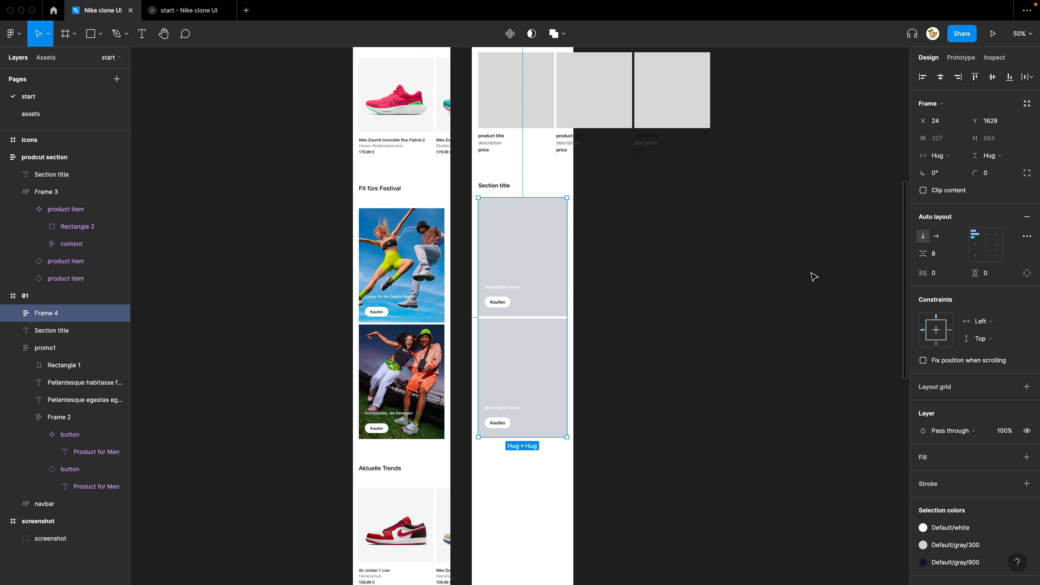
Step: Set the product section's auto layout spacing between its title and product row to 36
left_click_drag(608, 471, 476, 179)
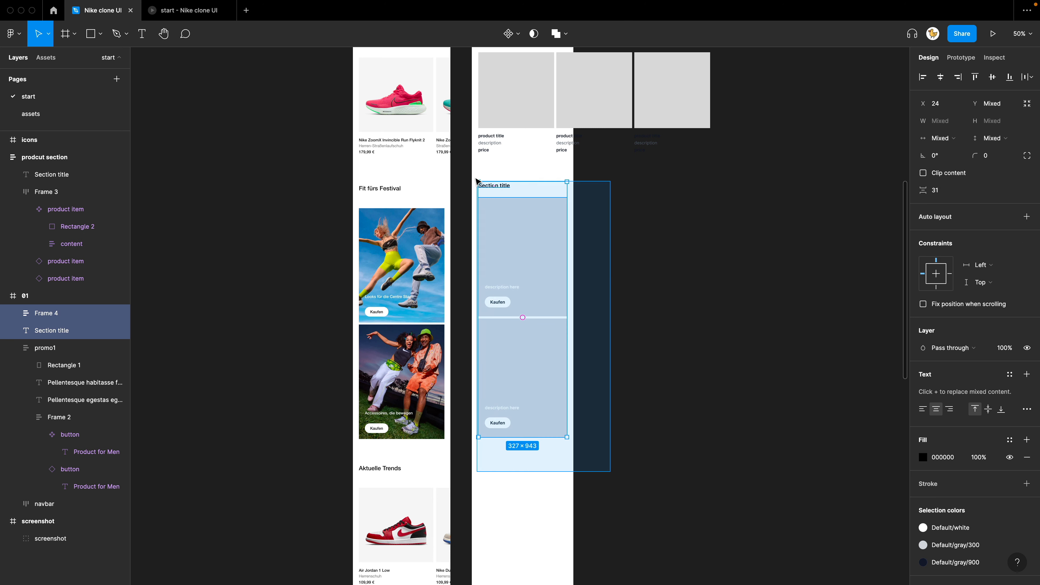
left_click_drag(582, 217, 561, 304)
left_click(471, 236)
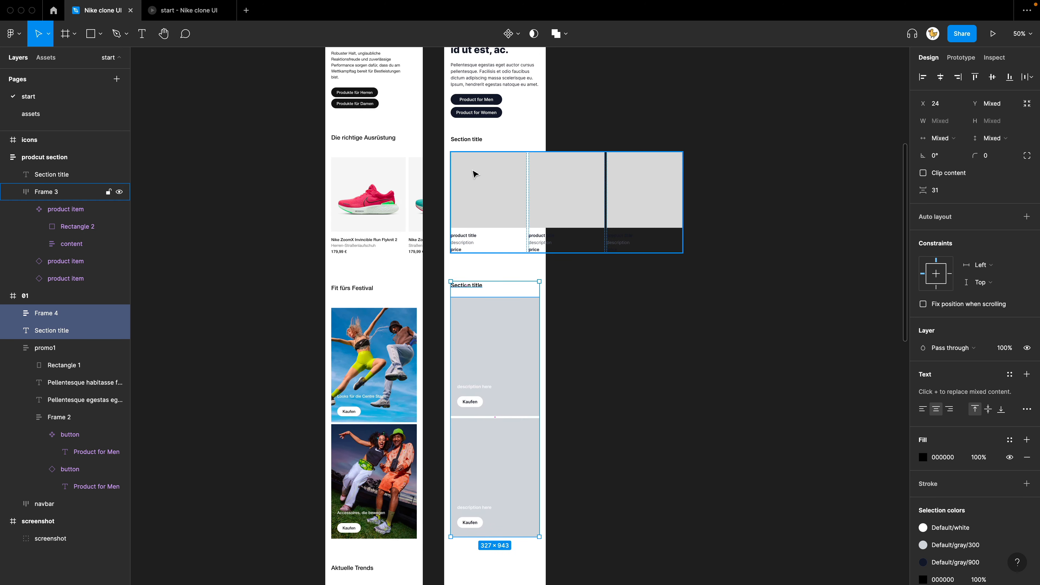
left_click(528, 123)
left_click(485, 134)
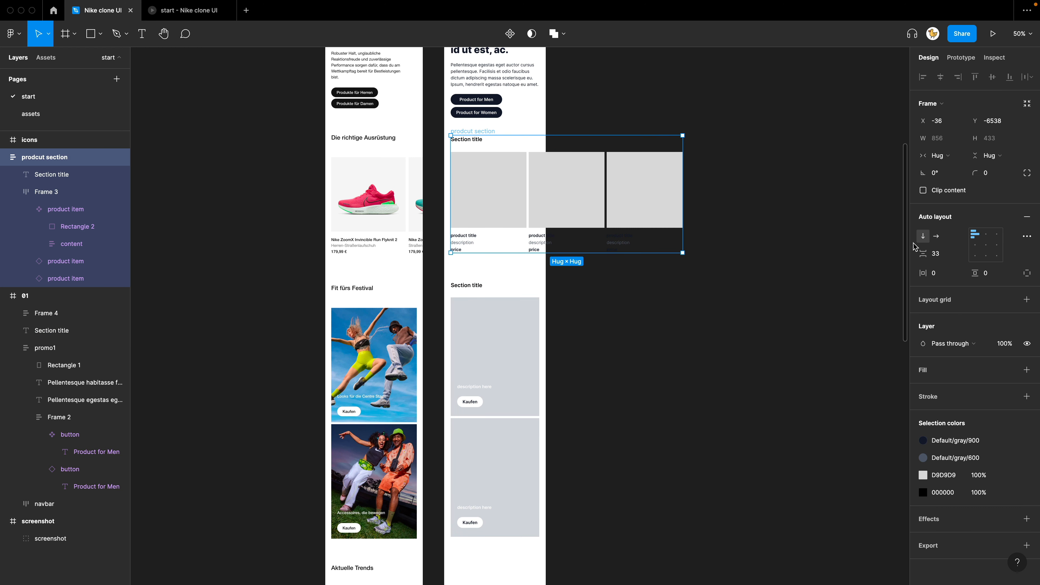
left_click(911, 255)
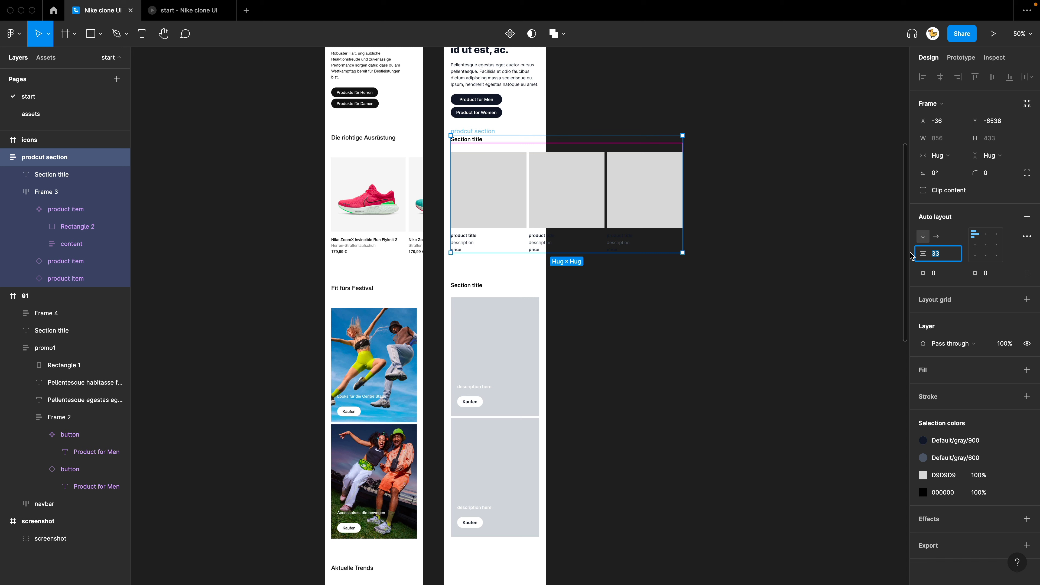
key("Return")
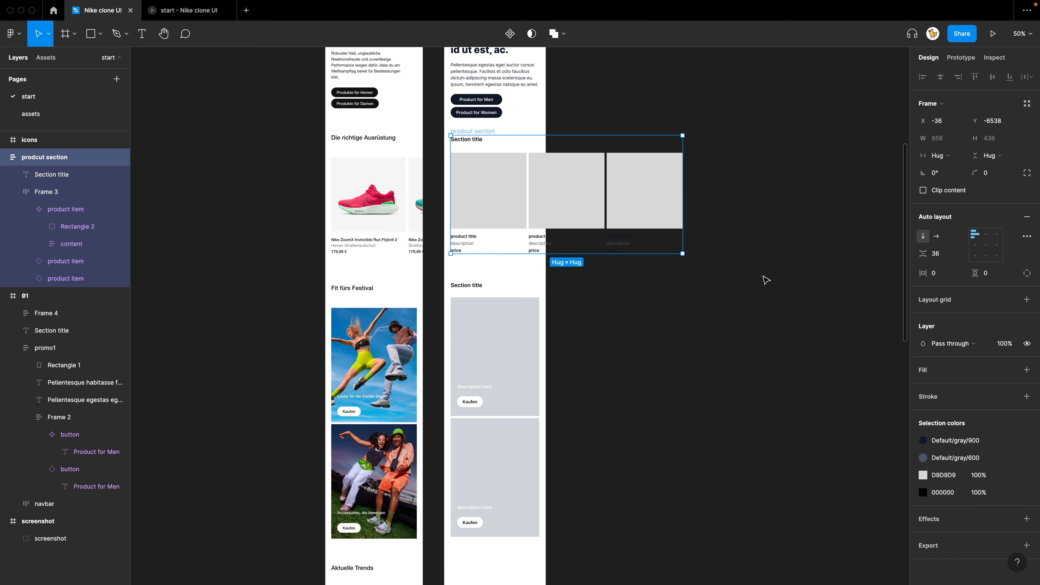
Step: Wrap the second section title and the stacked promo2 cards in a vertical auto layout with spacing 36
left_click(655, 364)
left_click_drag(656, 364, 706, 242)
left_click_drag(612, 440, 507, 160)
key("shift+a")
left_click(944, 257)
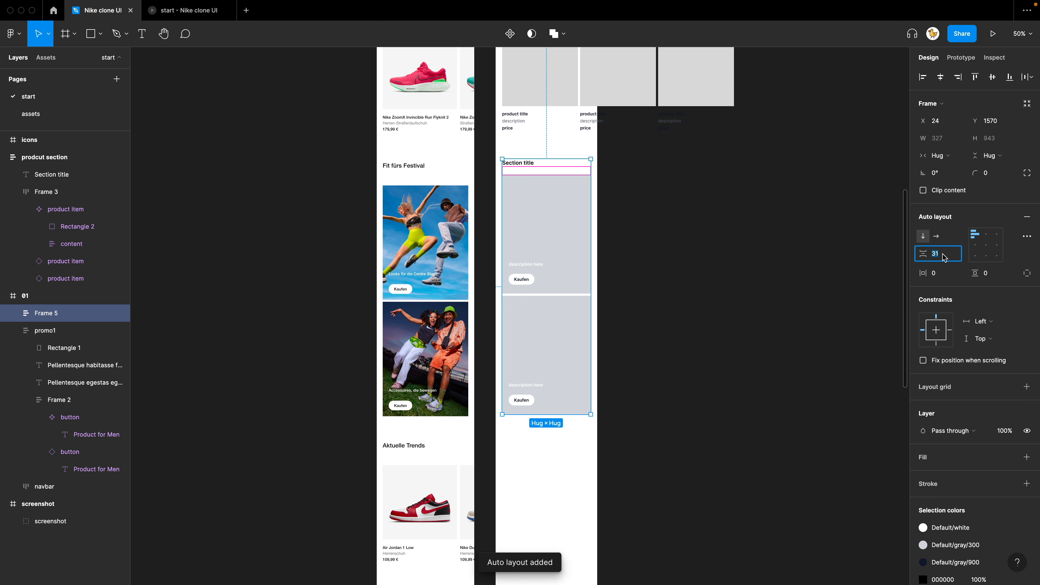
type("36")
key("Return")
left_click(615, 295)
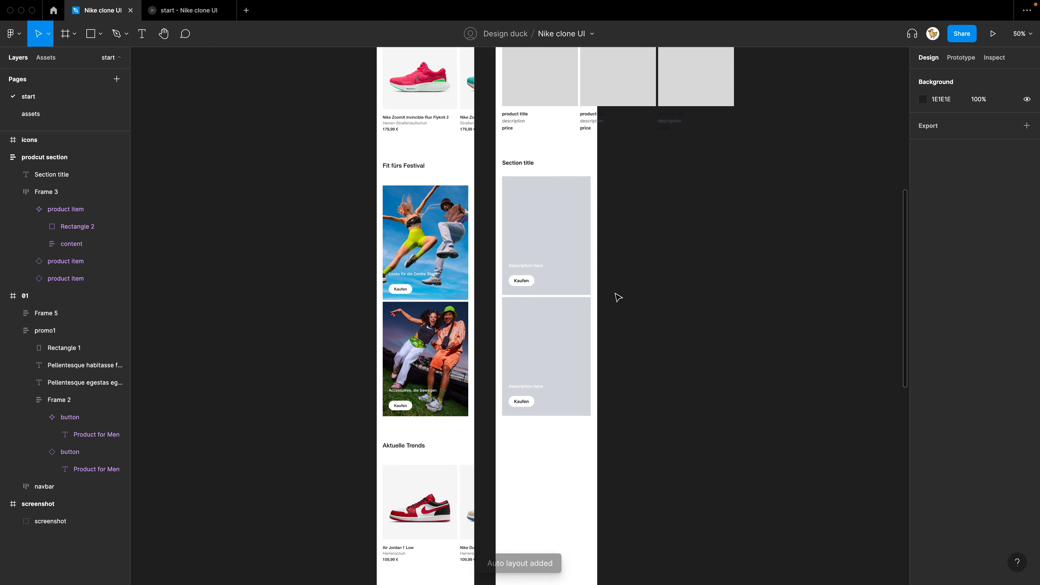
left_click(561, 305)
scroll(562, 306, "up", 5)
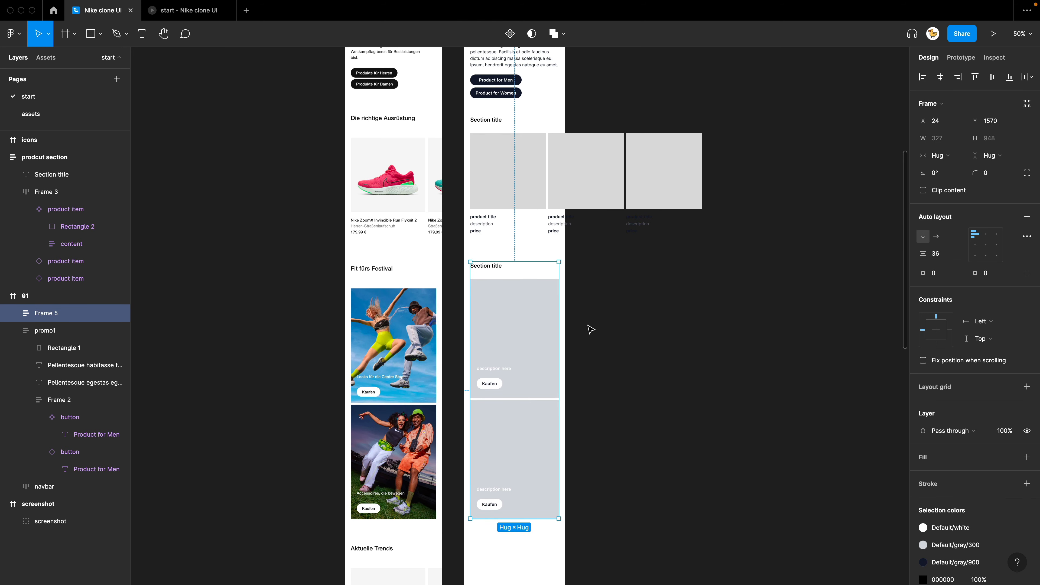
Step: Turn the product section with its title and row of product items into a component
left_click(617, 316)
left_click_drag(592, 284, 572, 215)
scroll(577, 216, "down", 10)
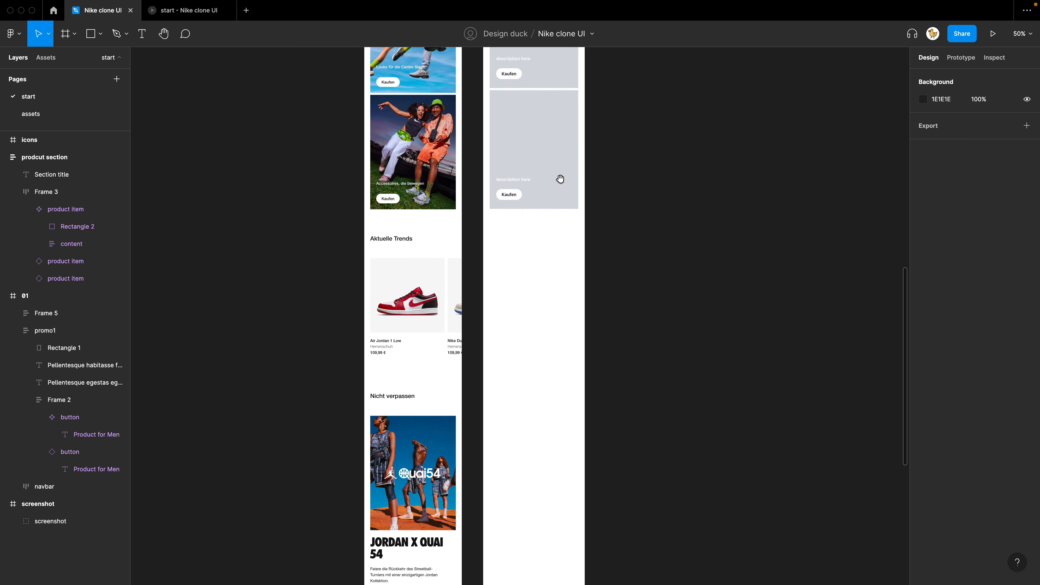
scroll(388, 341, "up", 4)
scroll(467, 186, "up", 10)
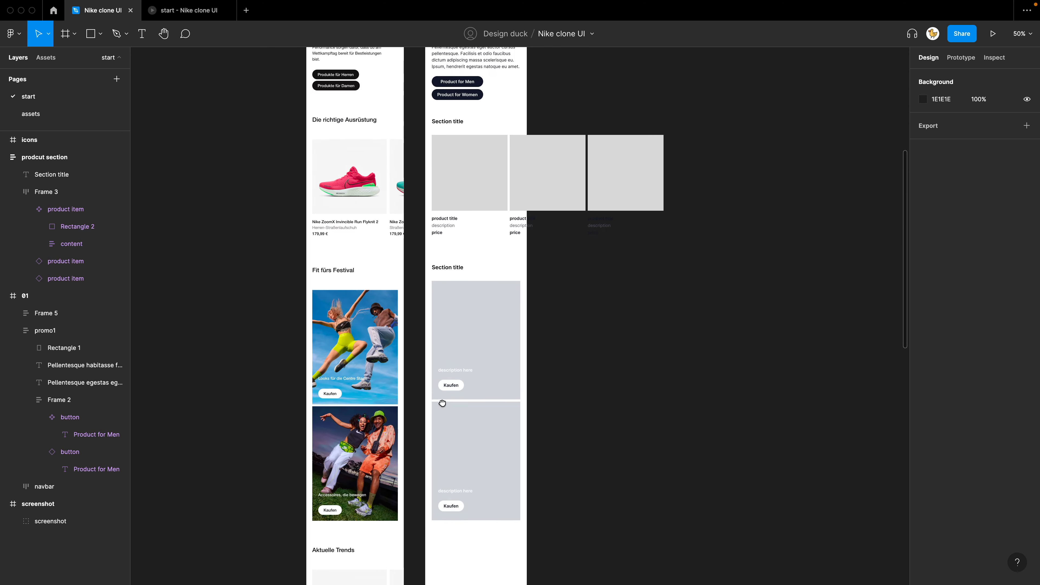
left_click(455, 115)
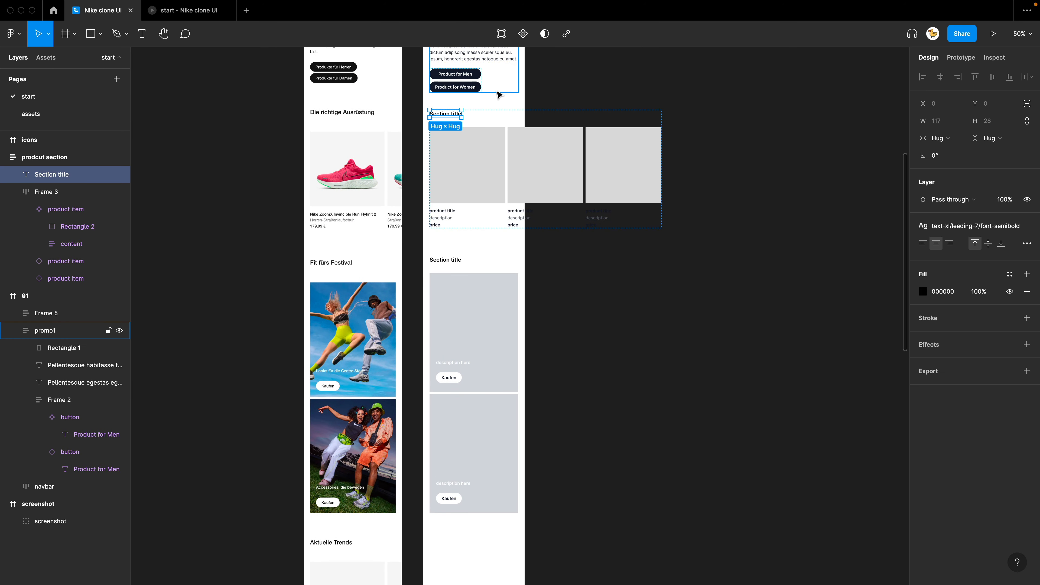
left_click(499, 95)
left_click(461, 107)
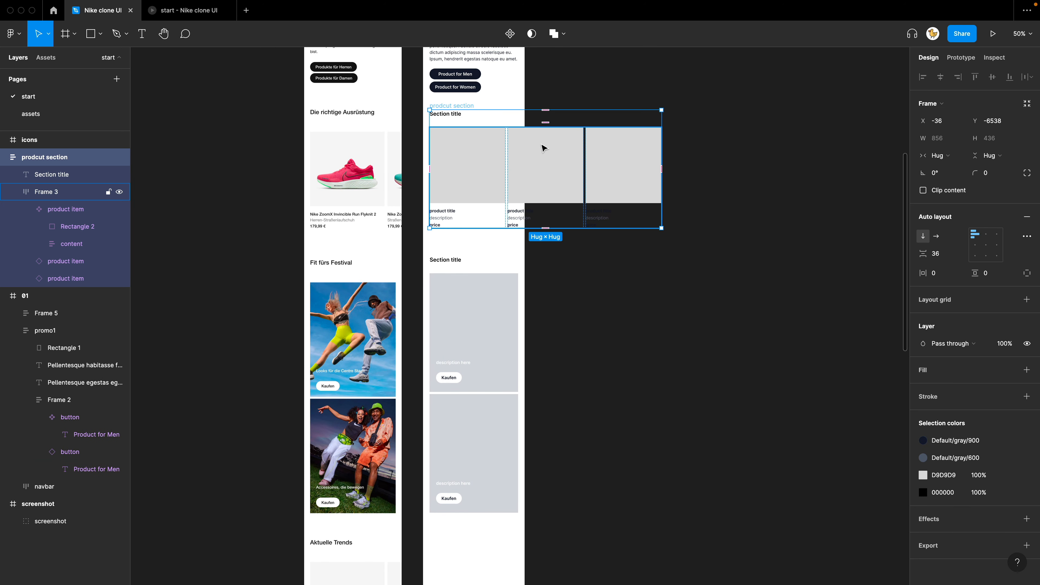
left_click_drag(536, 309, 529, 319)
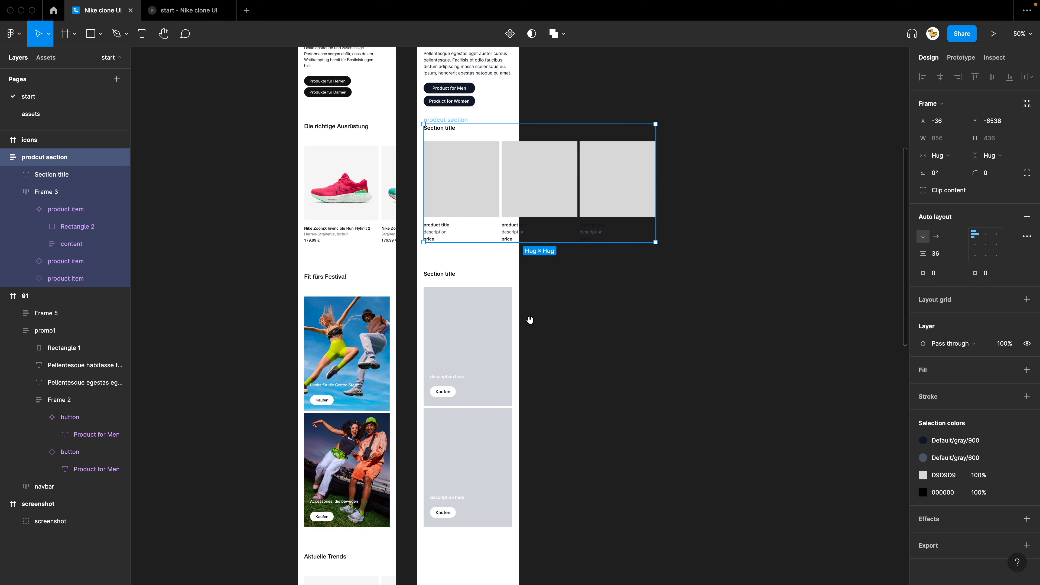
key("alt+super+k")
left_click(592, 367)
left_click_drag(476, 245, 483, 188)
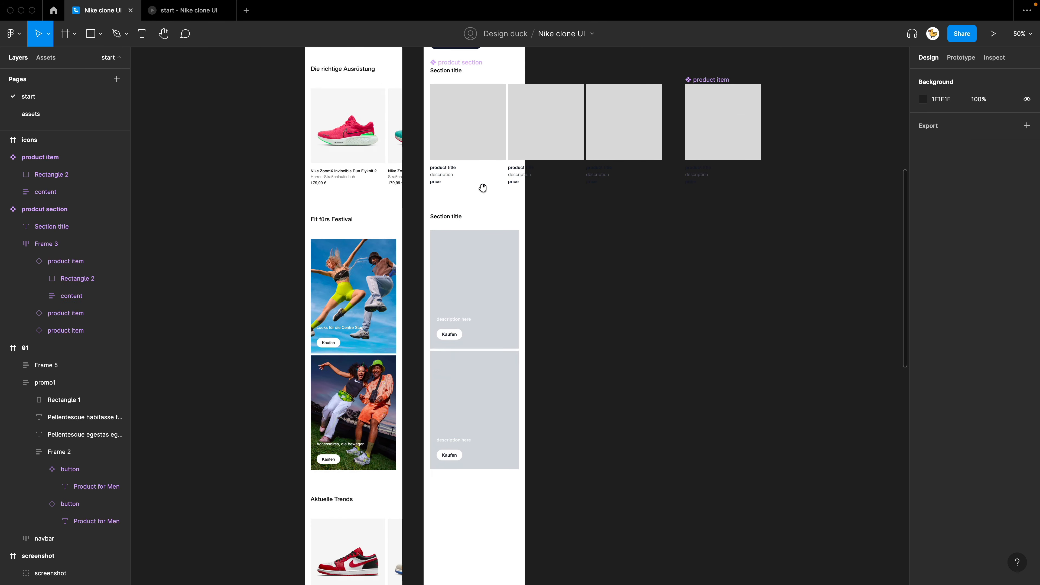
Step: Place an instance of the product section below the promo2 cards at X -36, Y -4940
left_click_drag(454, 67, 445, 491)
left_click(643, 383)
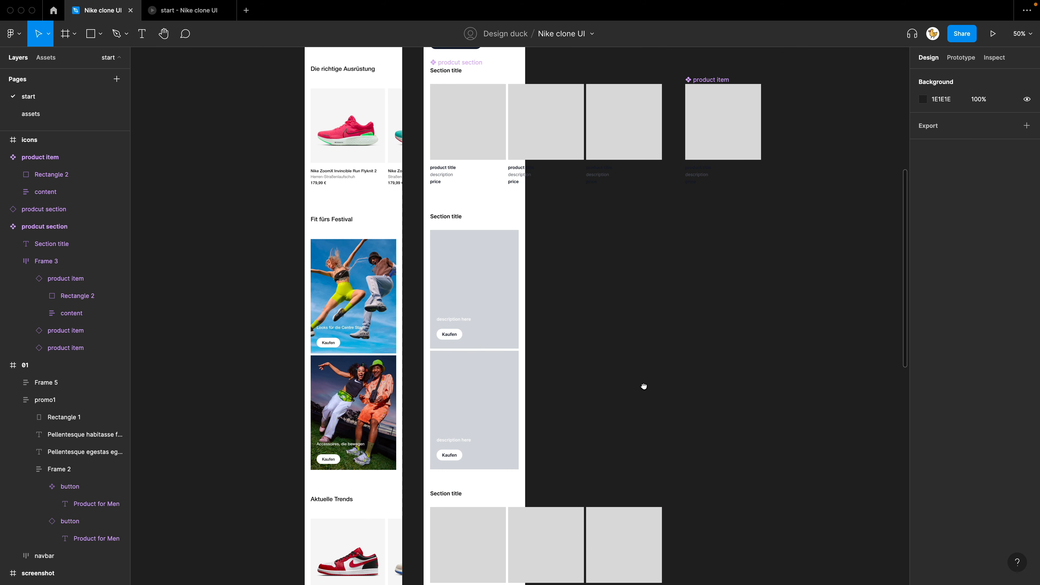
scroll(578, 321, "down", 10)
scroll(578, 320, "left", 3)
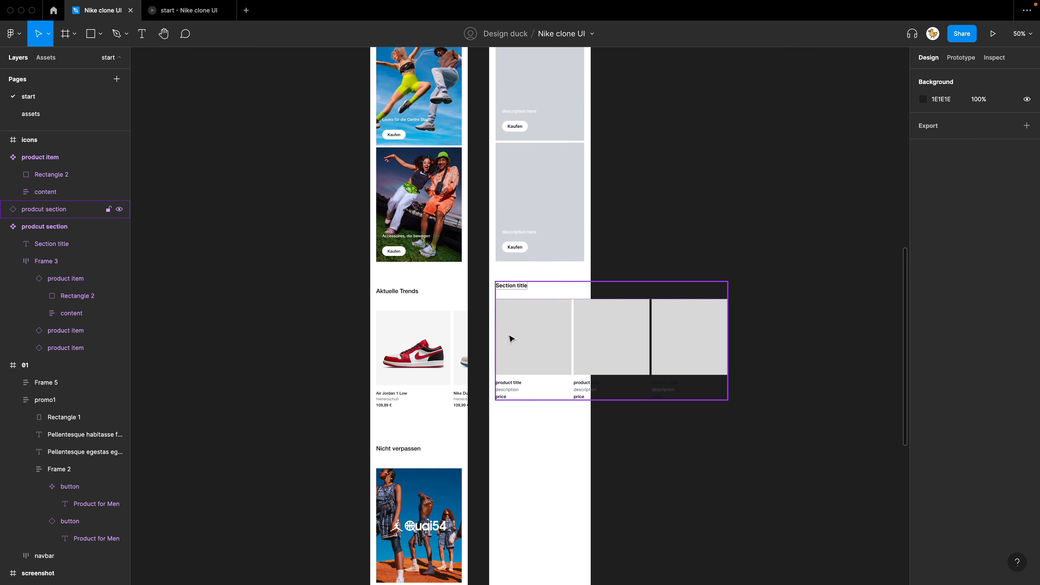
left_click_drag(541, 327, 542, 339)
scroll(543, 309, "down", 9)
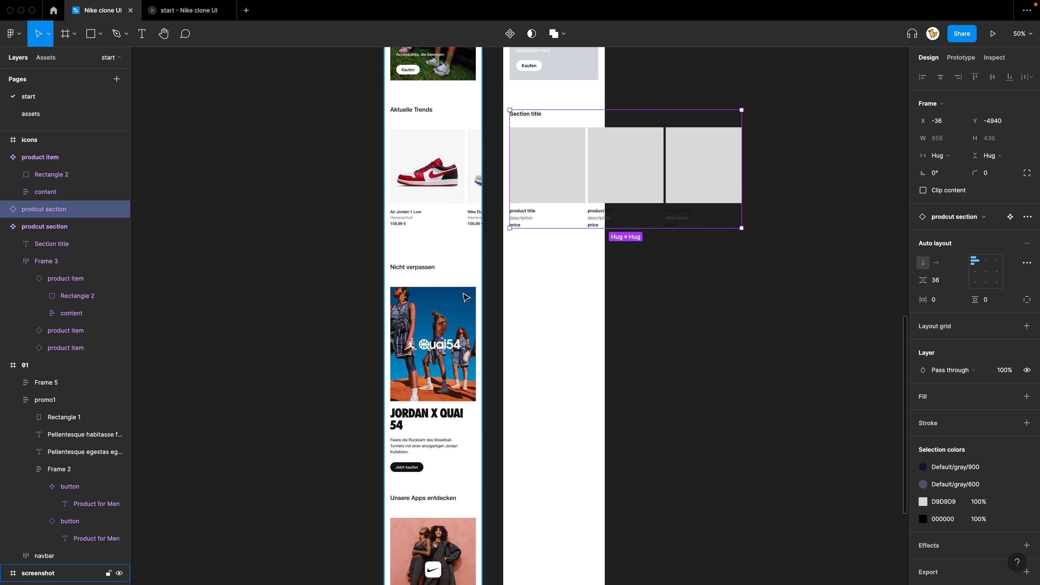
scroll(494, 277, "up", 20)
scroll(479, 266, "right", 1)
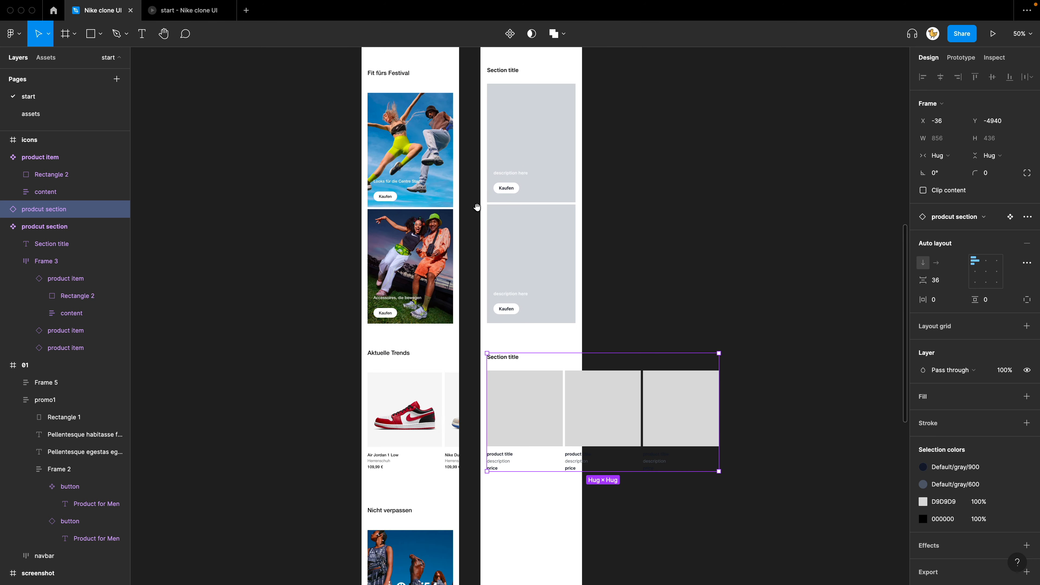
scroll(473, 261, "up", 10)
left_click(528, 233)
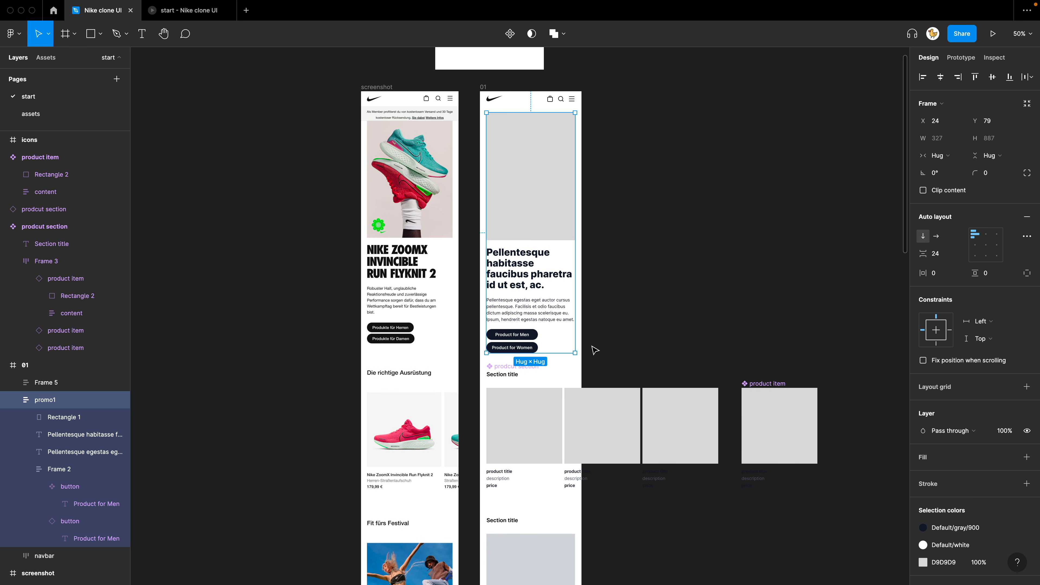
scroll(606, 462, "down", 20)
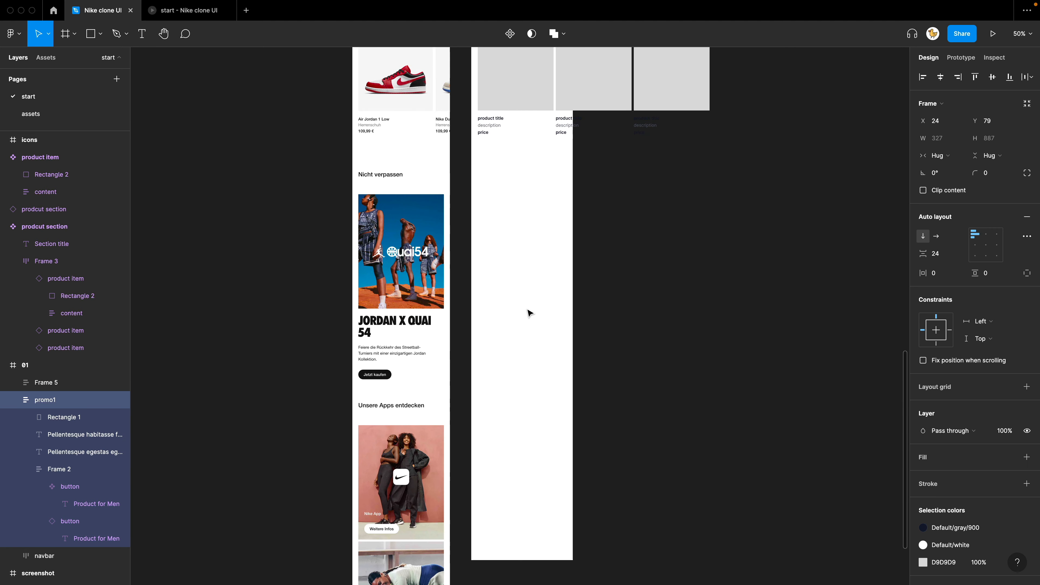
key("super+v")
left_click_drag(513, 281, 516, 258)
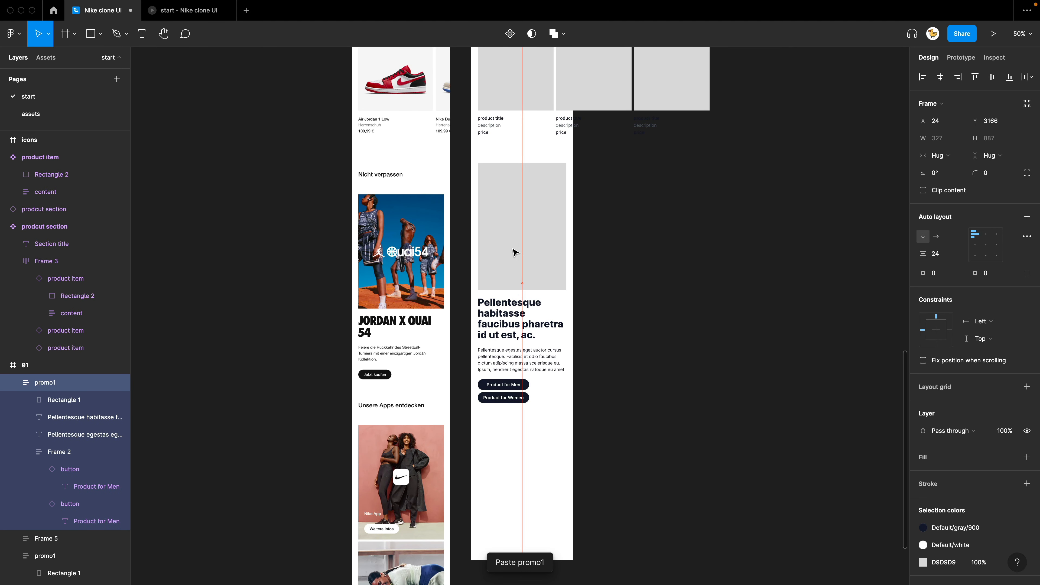
key("shift+0")
left_click_drag(478, 310, 544, 261)
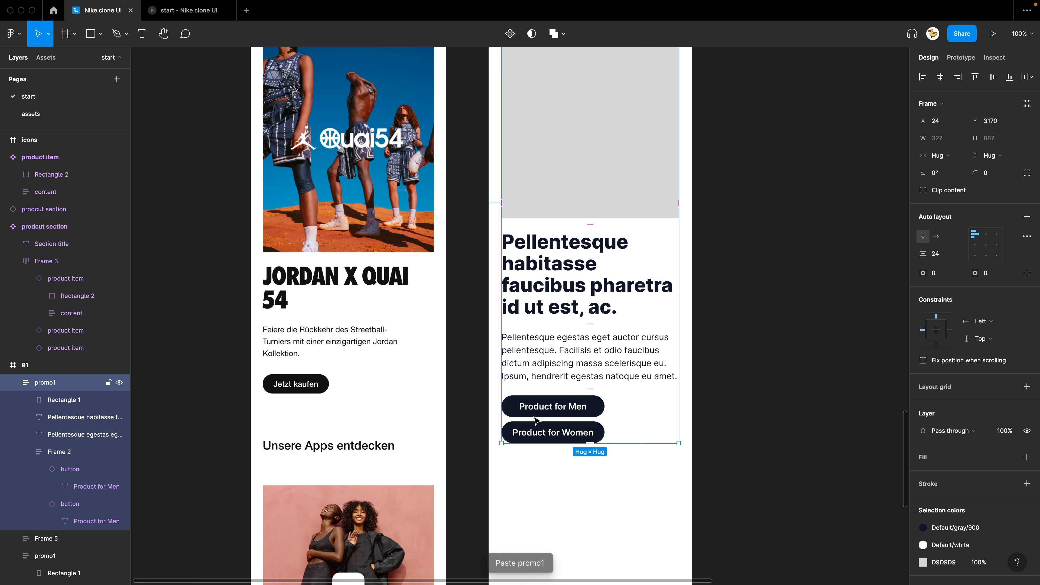
left_click(542, 435)
left_click(560, 438)
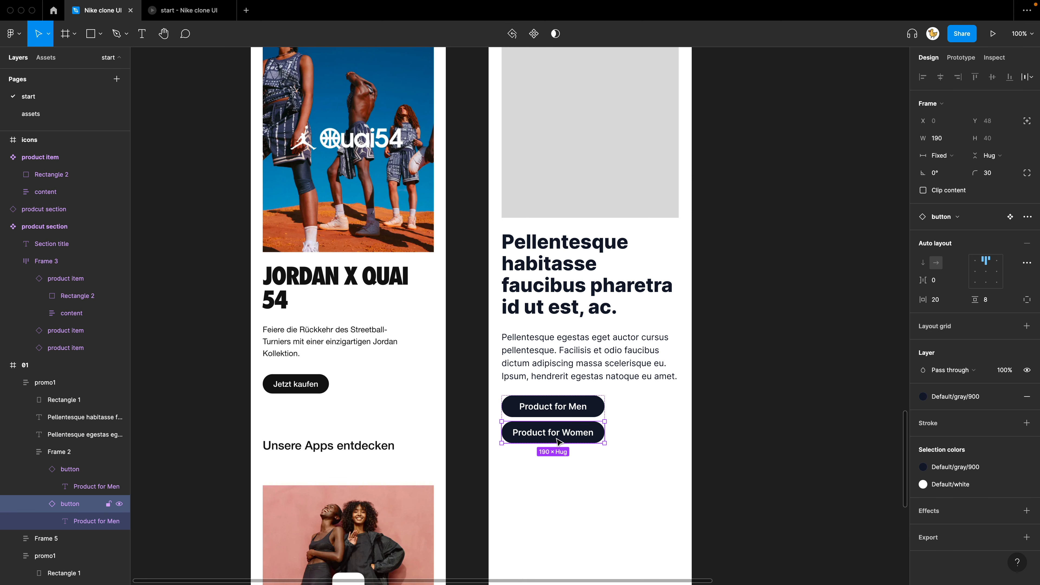
key("Delete")
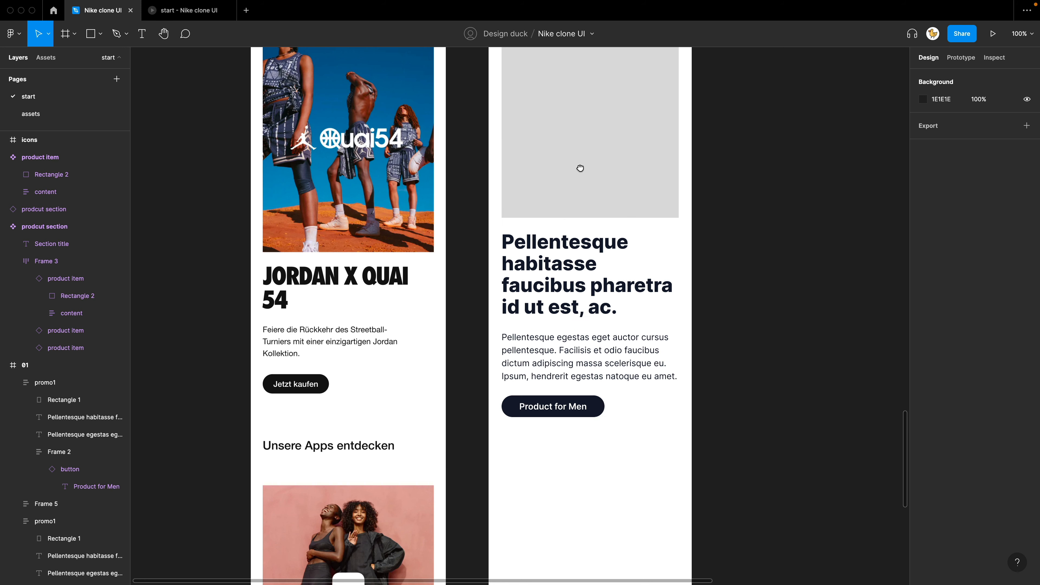
scroll(569, 327, "up", 6)
scroll(573, 422, "down", 4)
left_click(591, 483)
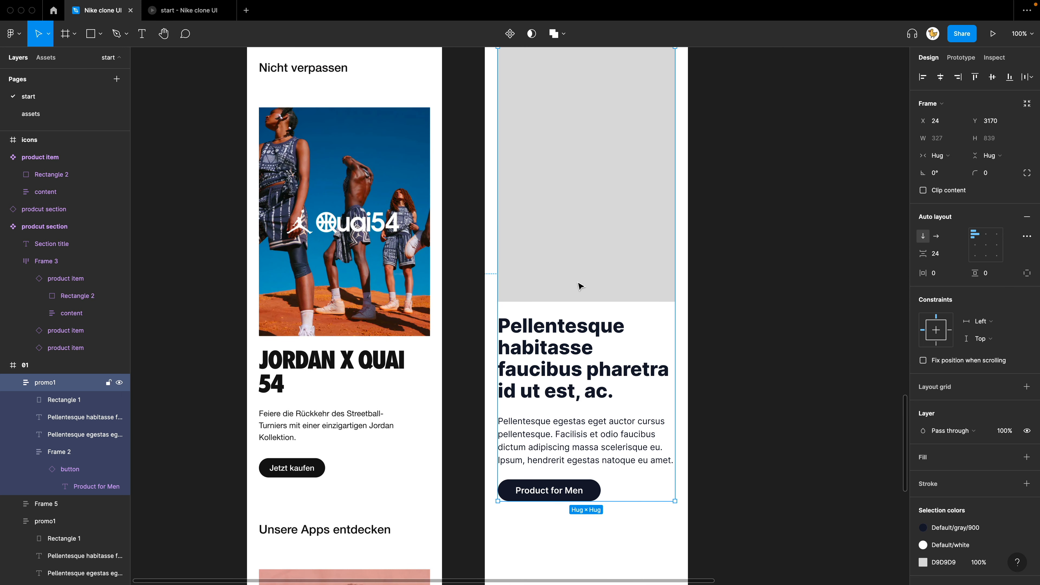
key("Delete")
Step: Convert the promo1 frame at the beginning of the page into a component
scroll(578, 316, "down", 6)
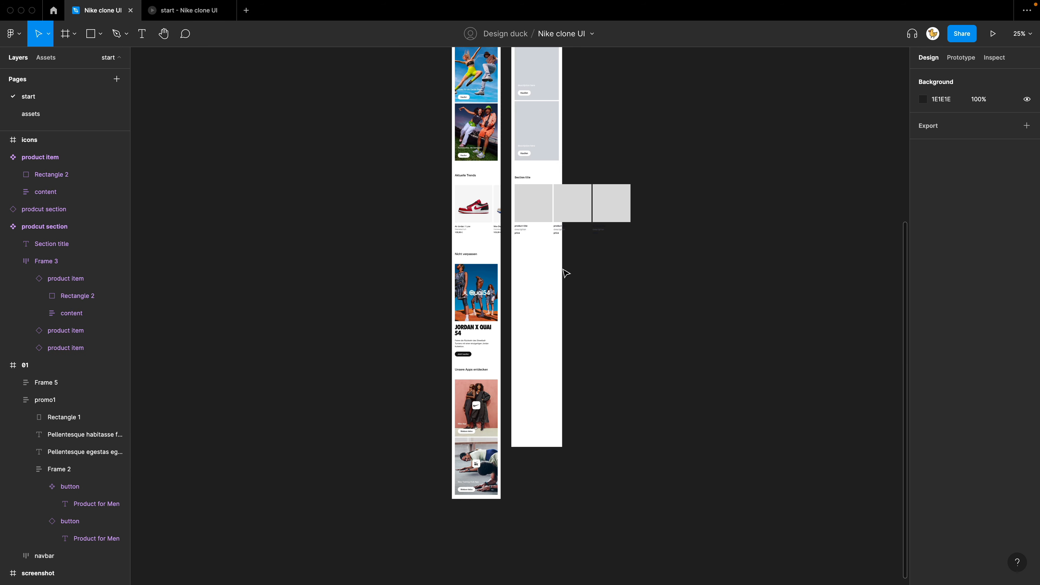
scroll(564, 272, "up", 2)
scroll(549, 278, "up", 1)
left_click(543, 266)
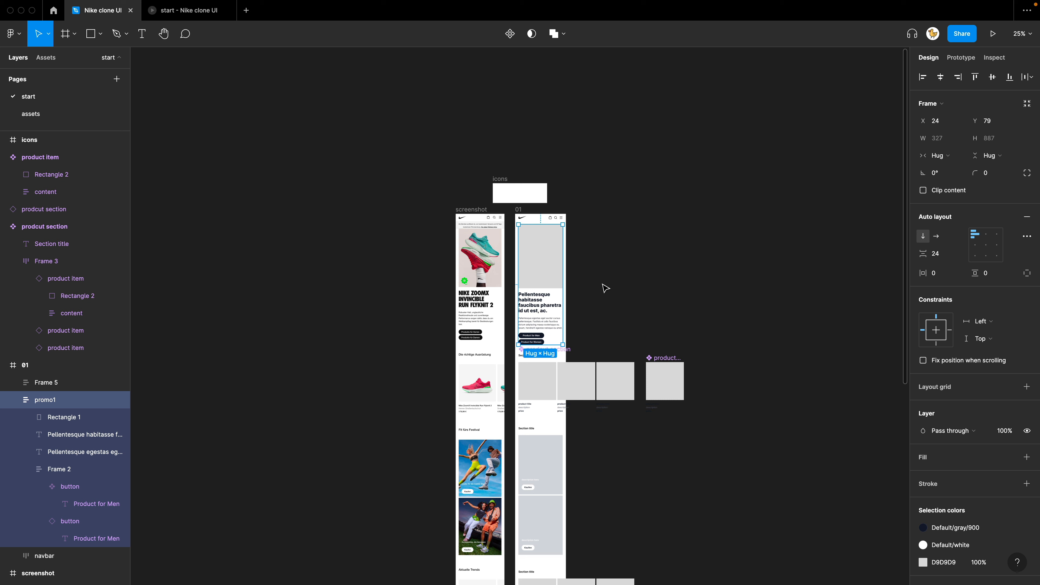
key("super+alt+k")
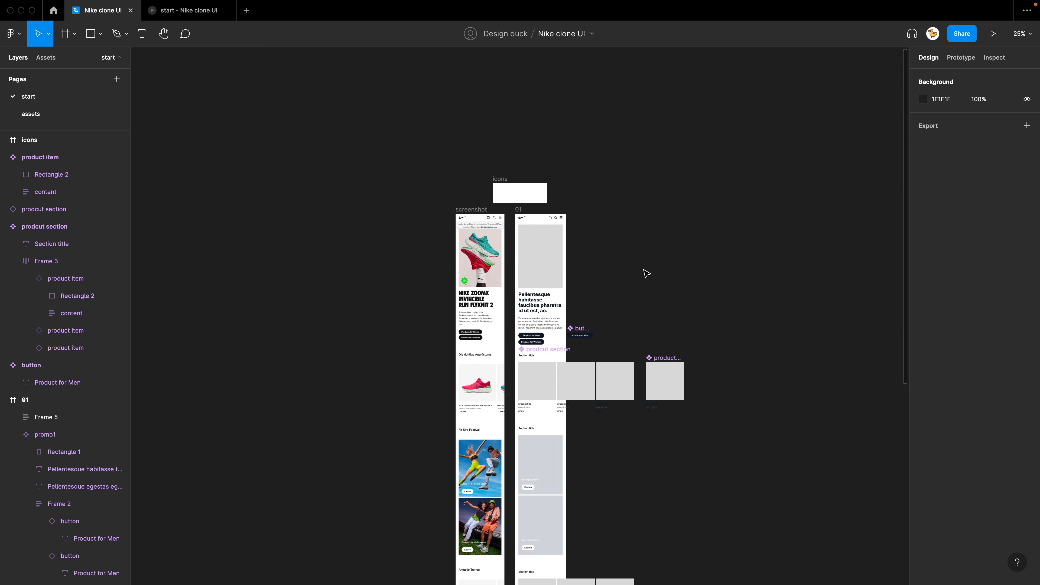
Step: Place an instance of promo1 below the second product section, beside the Jordan promo of the screenshot
scroll(614, 287, "down", 2)
scroll(594, 303, "down", 4)
left_click_drag(479, 88, 507, 512)
left_click(539, 502)
left_click_drag(543, 480, 602, 294)
scroll(604, 339, "down", 1)
scroll(603, 339, "up", 3)
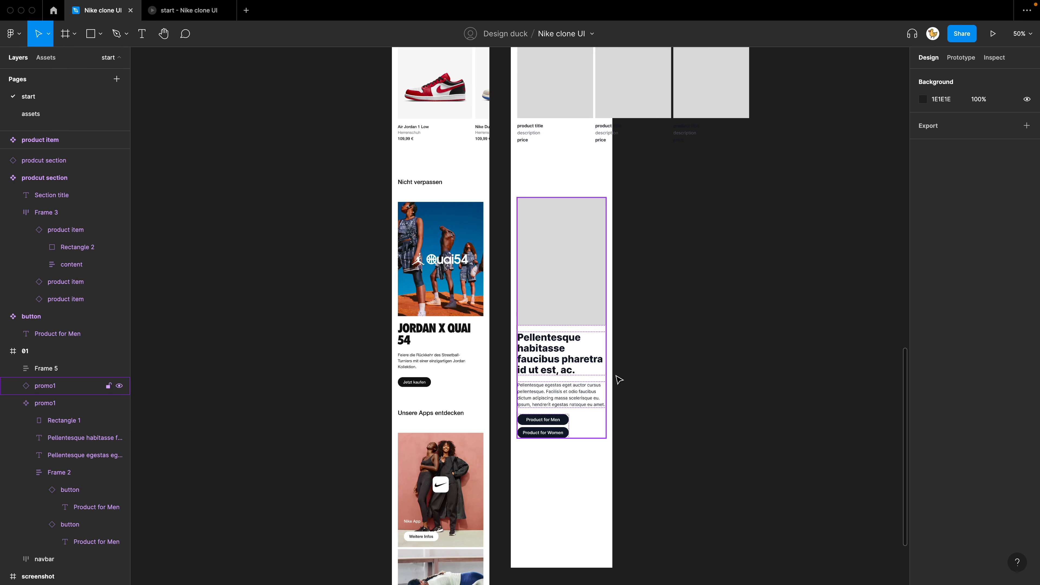
Step: Hide the "Product for Women" button in the lower promo1 instance
double_click(563, 382)
left_click(567, 383)
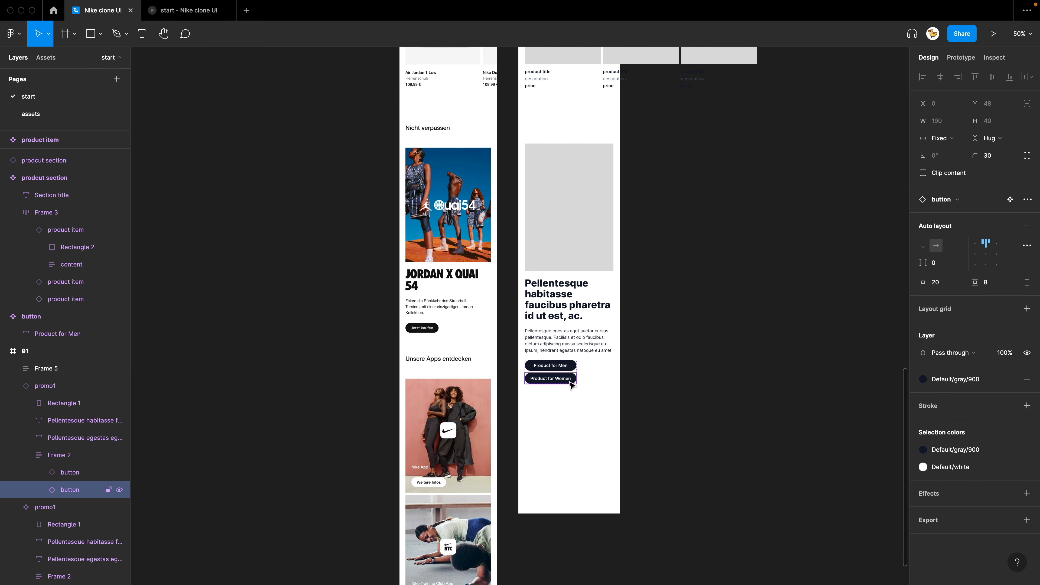
key("super+shift+h")
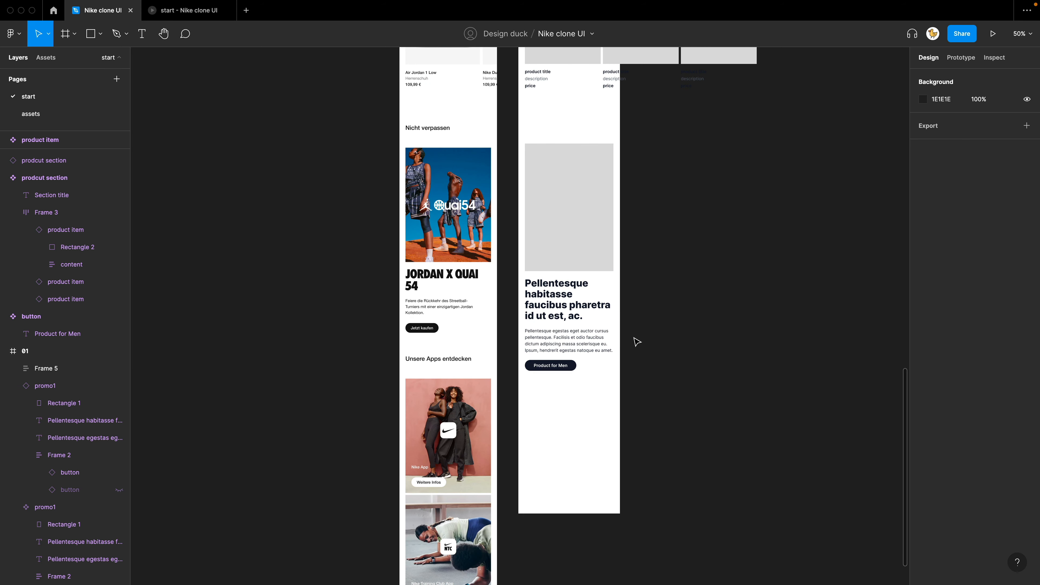
Step: Change the remaining button's label in the lower promo1 instance to "button"
scroll(636, 341, "up", 3)
double_click(605, 376)
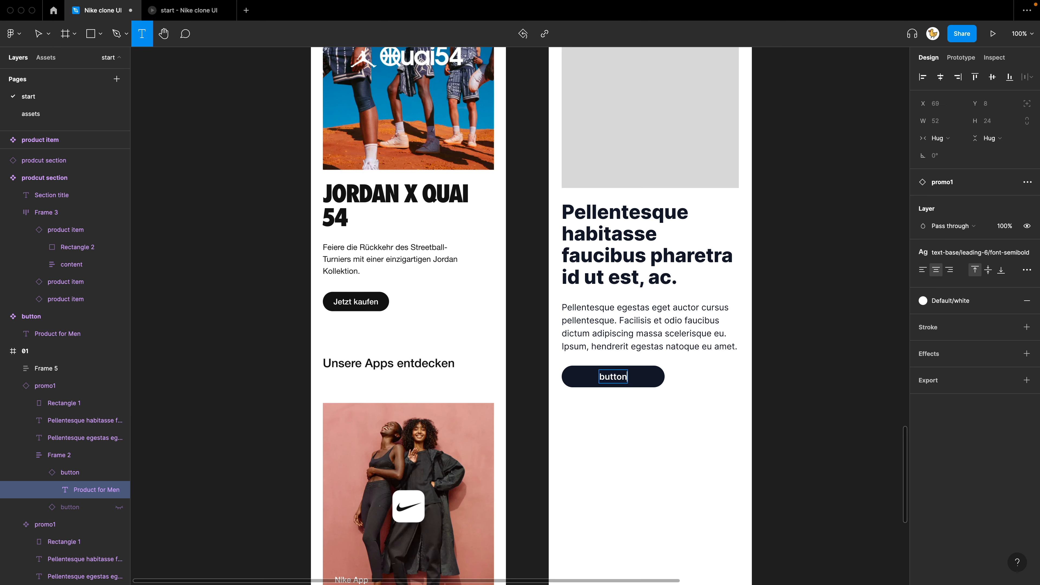
key("Escape")
left_click(594, 415)
Step: Set the width of the lower promo1 instance's button to hug its contents
left_click(651, 380)
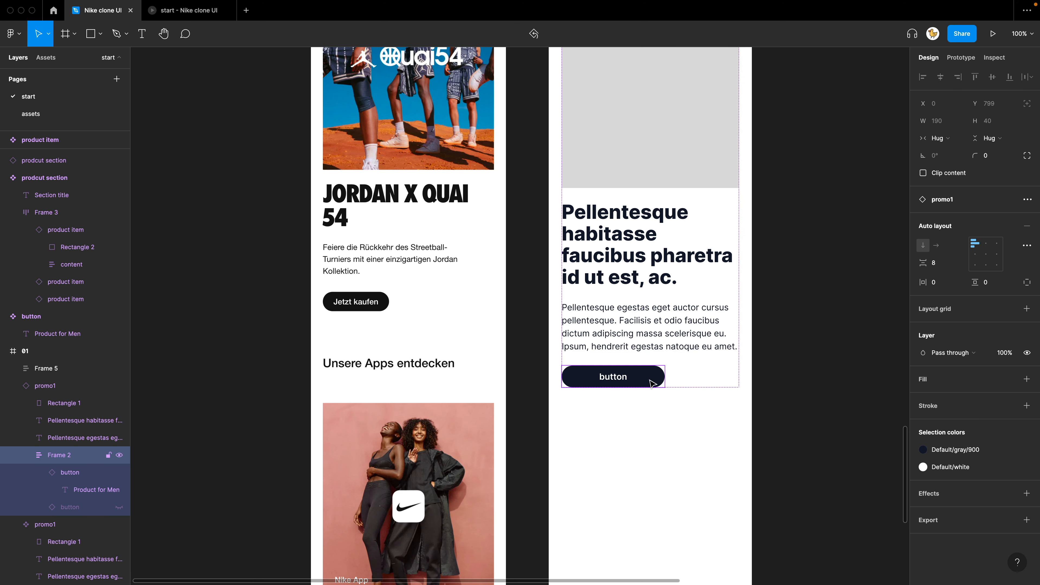
key("Return")
left_click(938, 143)
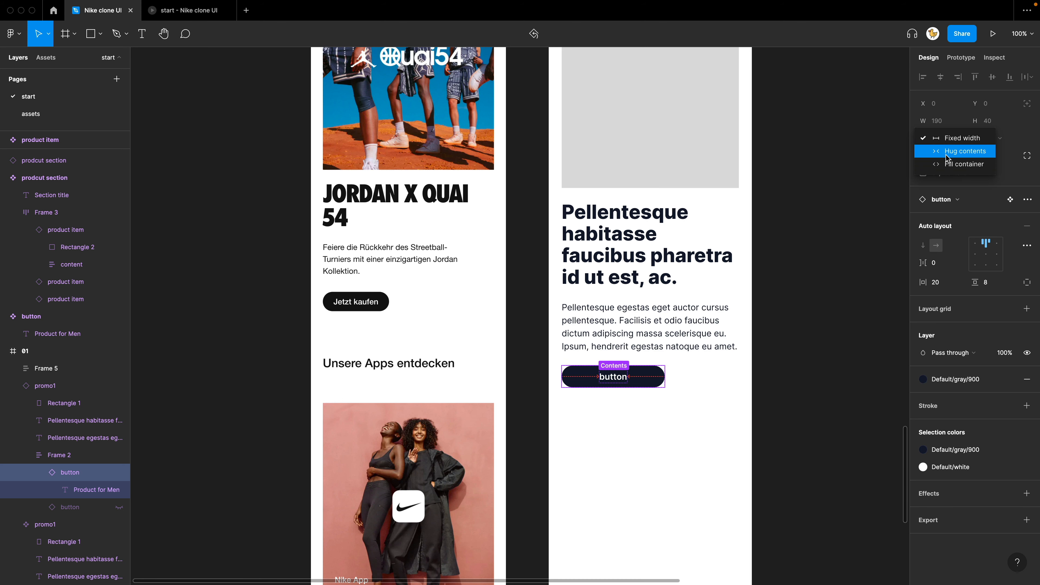
left_click(946, 155)
left_click(646, 462)
left_click_drag(631, 431, 568, 386)
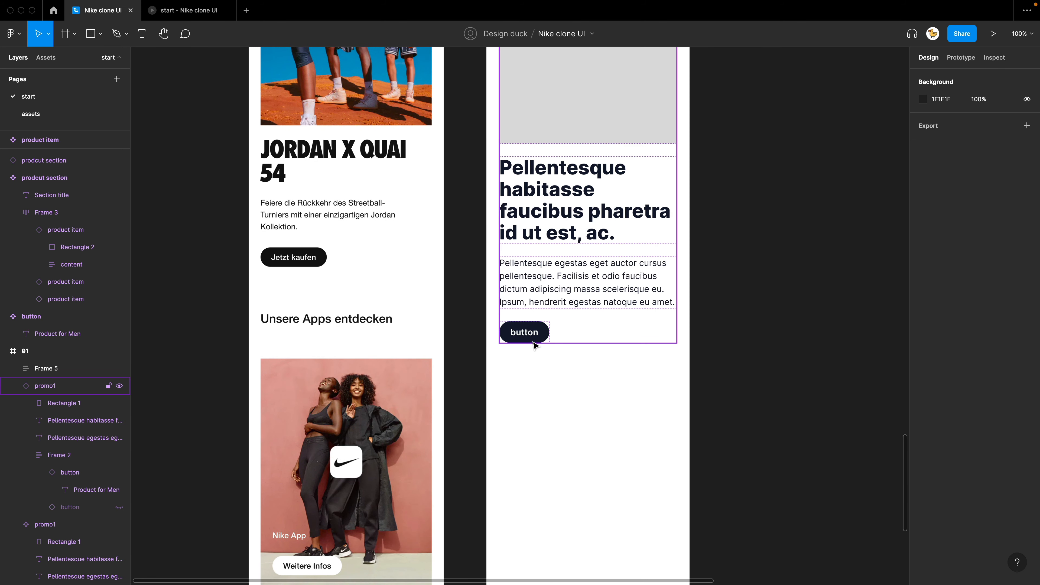
left_click(537, 340)
left_click(526, 409)
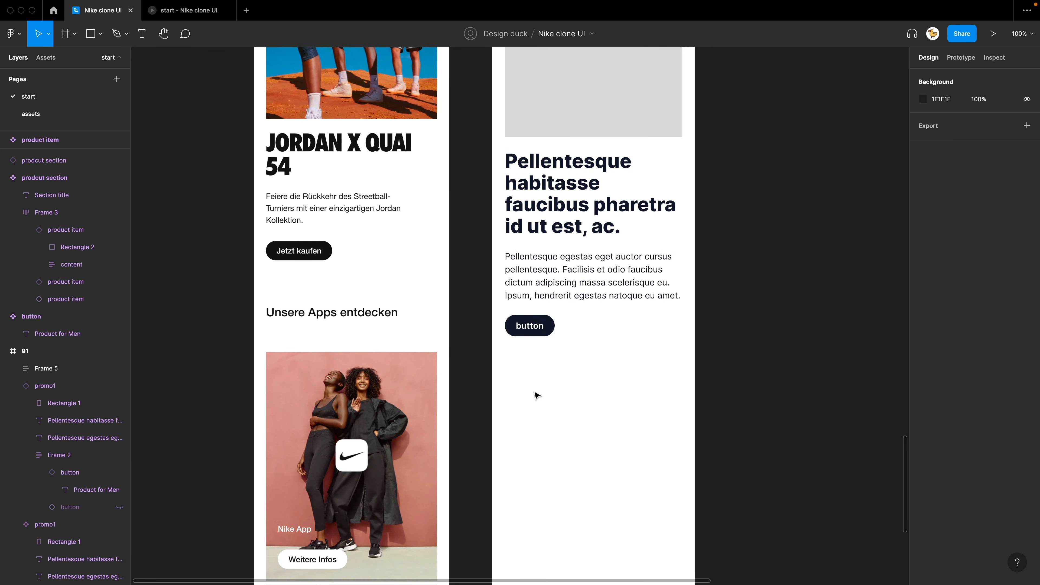
Step: Turn Frame 5, holding the section title and the two promo2 cards, into a component
scroll(540, 422, "down", 5)
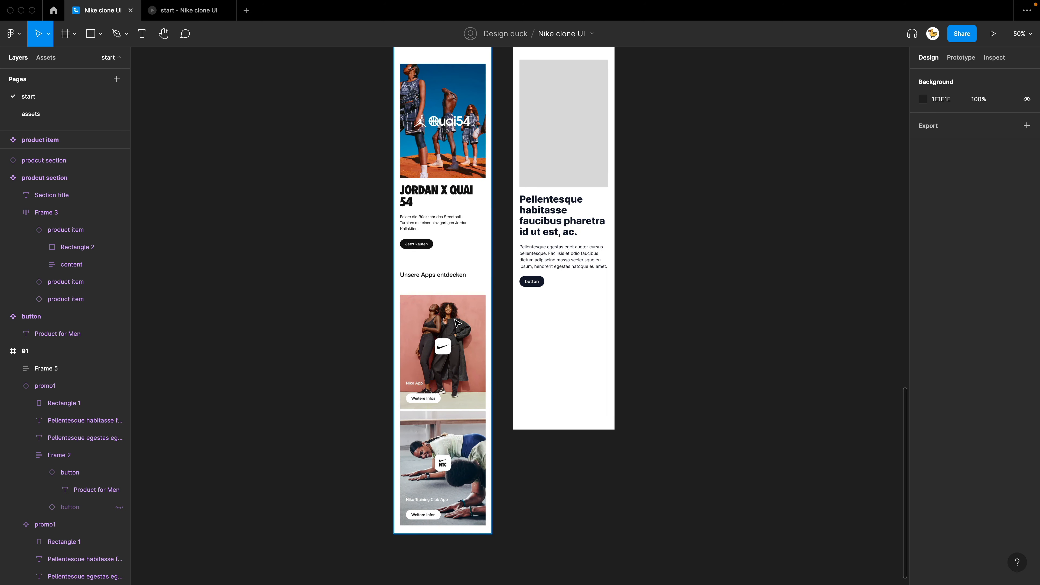
scroll(485, 377, "up", 10)
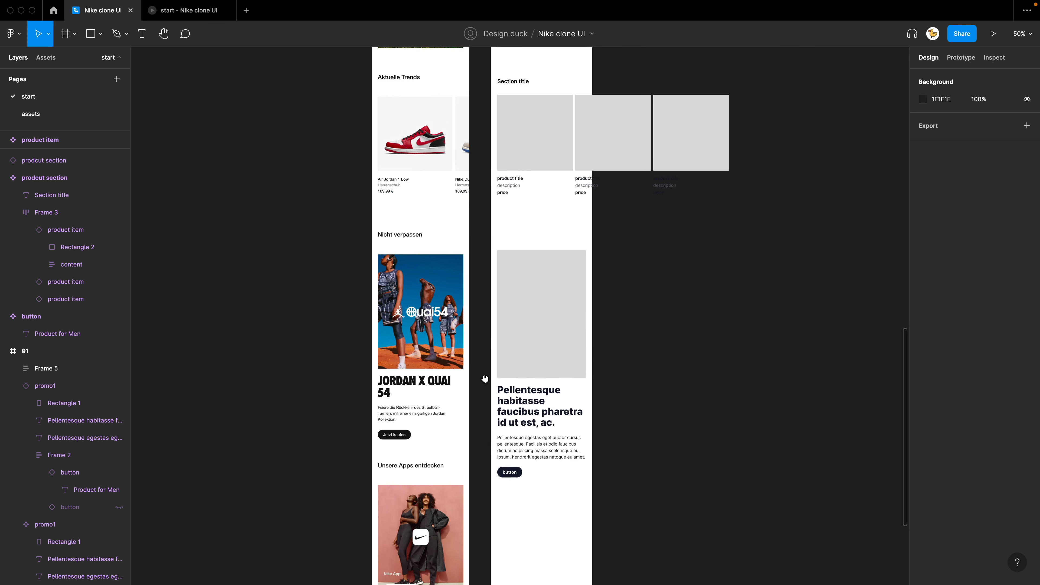
scroll(494, 343, "up", 5)
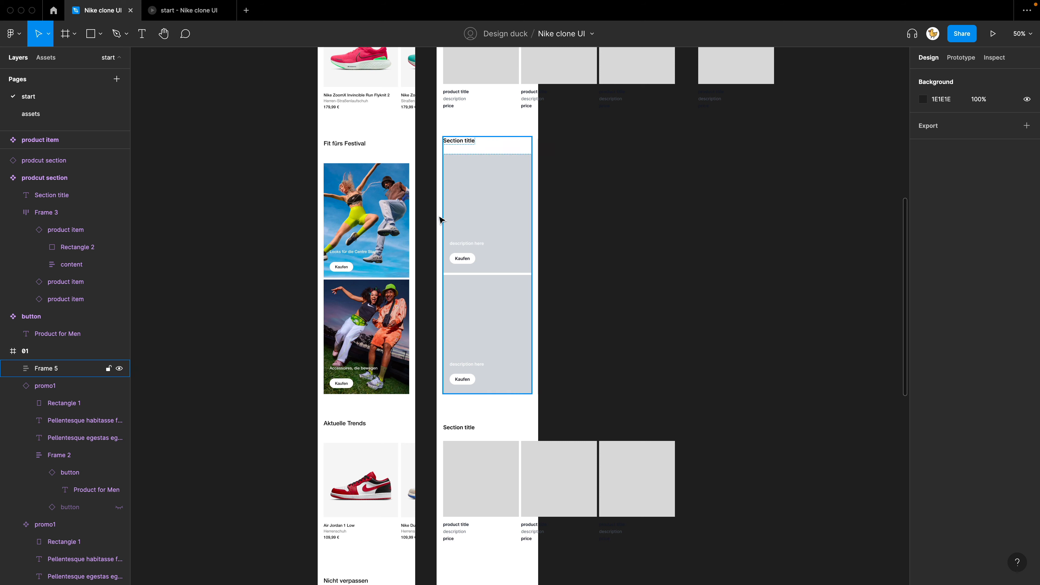
left_click(464, 179)
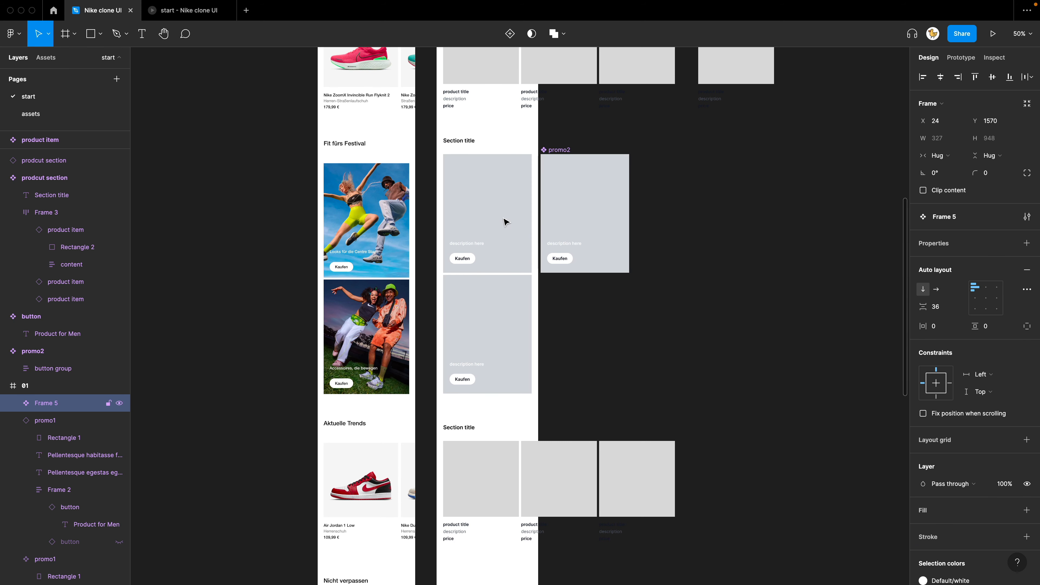
Step: Rename Frame 5 as "promo section" and place an instance of it in frame 01 below the lower promo1 block
scroll(675, 329, "up", 1)
left_click(662, 364)
scroll(662, 364, "down", 6)
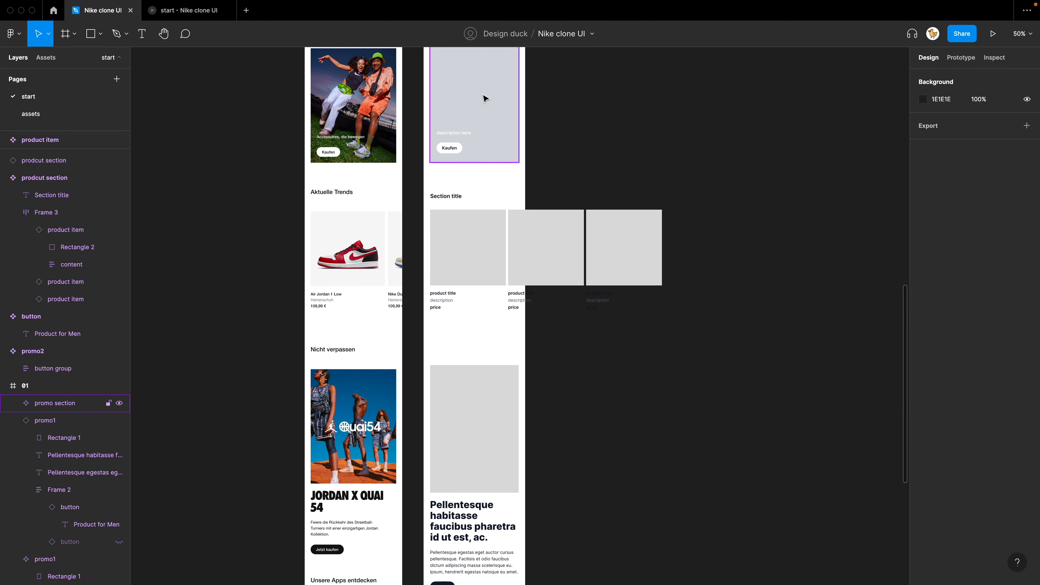
left_click_drag(483, 98, 640, 483)
scroll(700, 187, "down", 5)
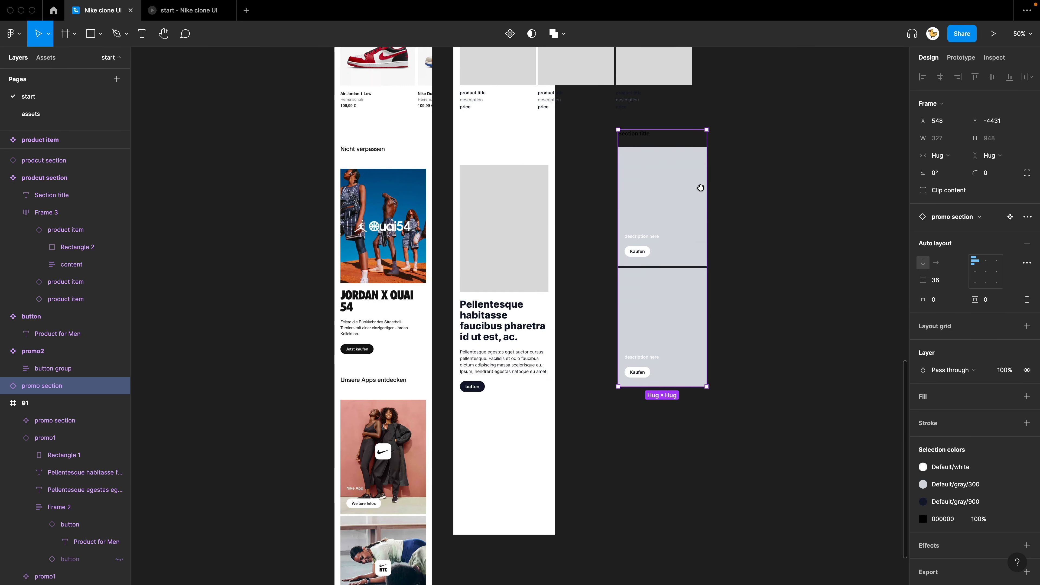
left_click_drag(700, 187, 542, 429)
key("super+minus")
left_click_drag(593, 213, 569, 510)
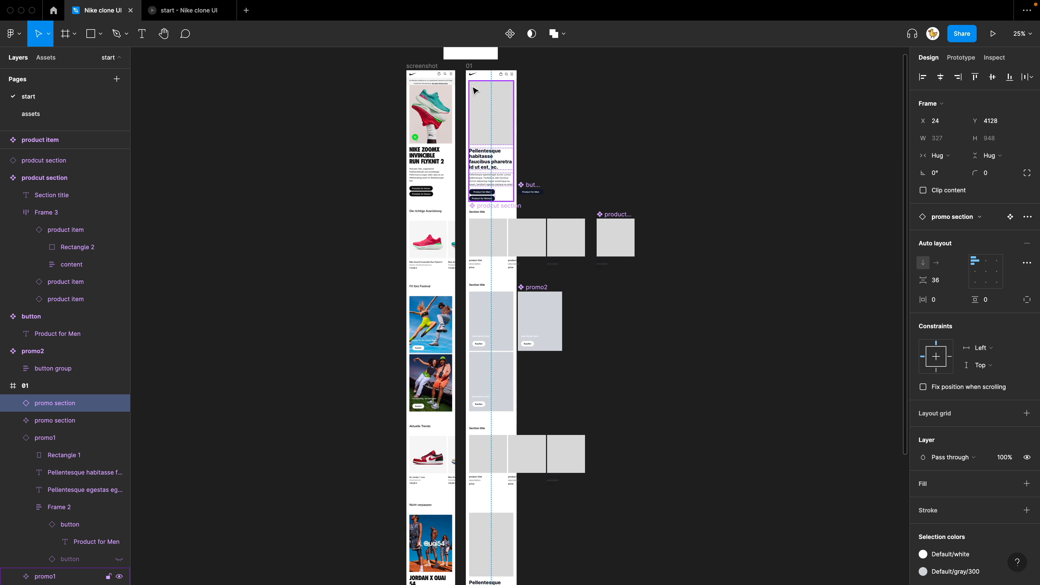
Step: Extend frame 01 downward to a height of about 5157 so that it contains both cards of the lower promo section
left_click(469, 66)
scroll(568, 324, "down", 10)
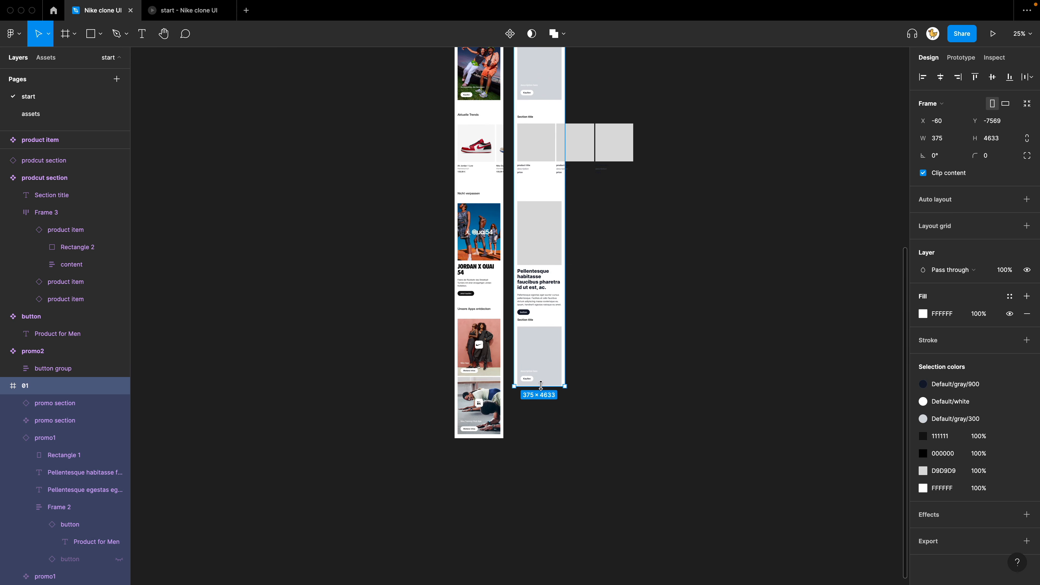
left_click_drag(545, 409, 543, 465)
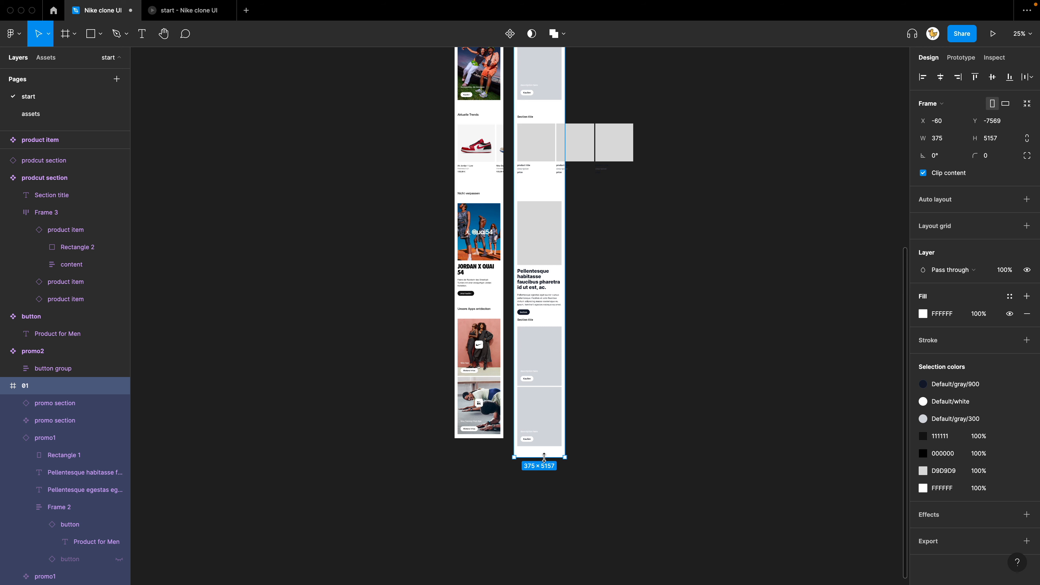
left_click(592, 395)
Step: Move the lower promo section instance down to Y 4146 in frame 01
scroll(576, 379, "up", 5)
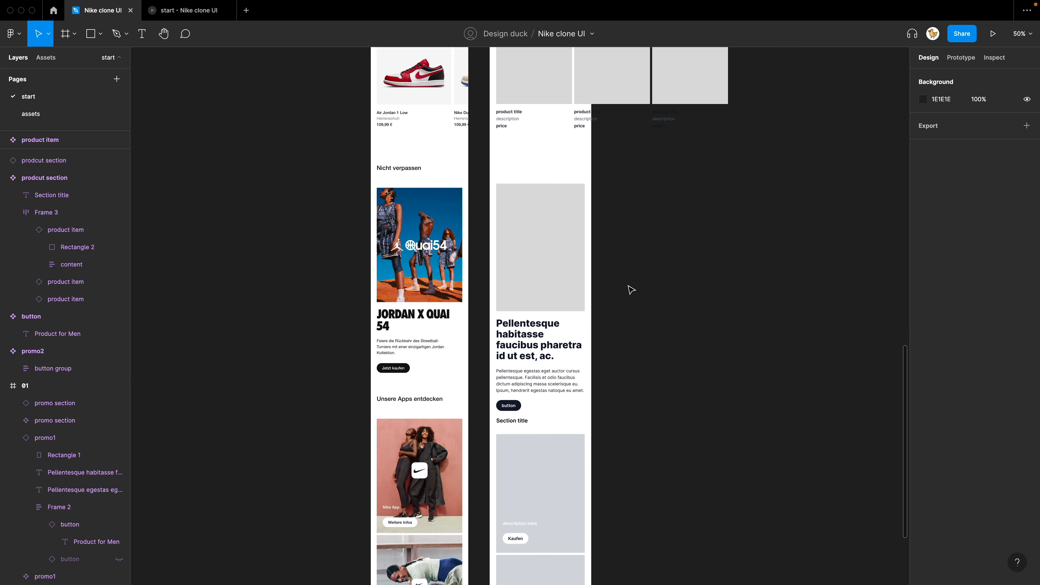
scroll(637, 299, "down", 5)
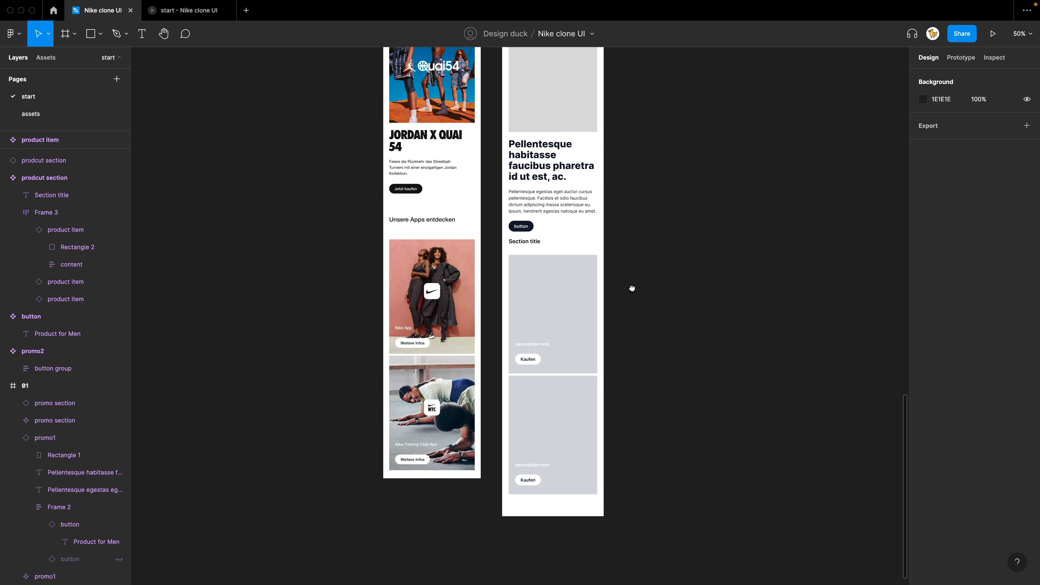
scroll(527, 348, "up", 2)
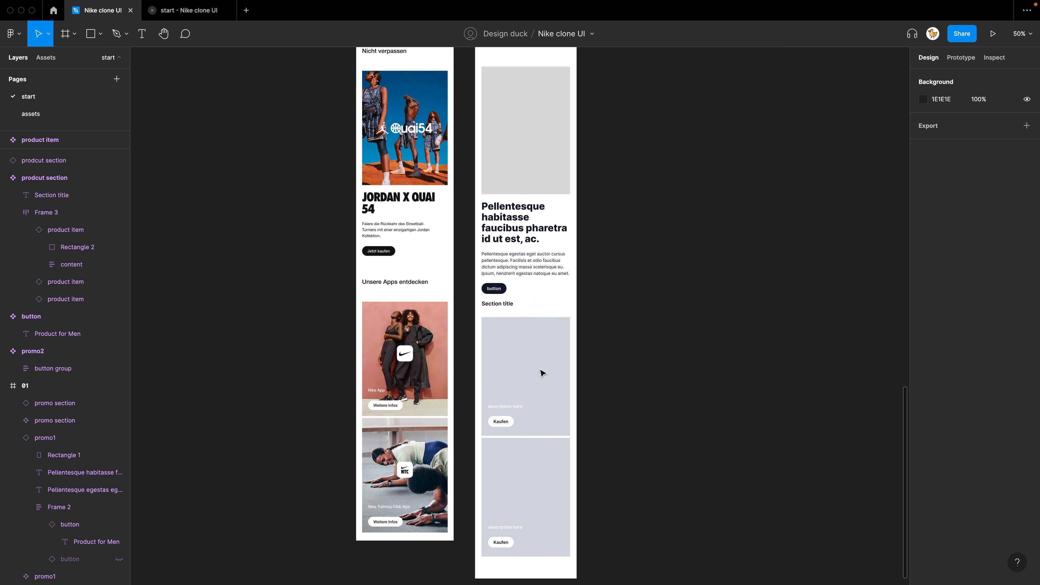
left_click(534, 390)
left_click_drag(534, 390, 534, 389)
Step: Test the first product title in the lower product section with a long run of placeholder text, and undo it
scroll(606, 261, "up", 10)
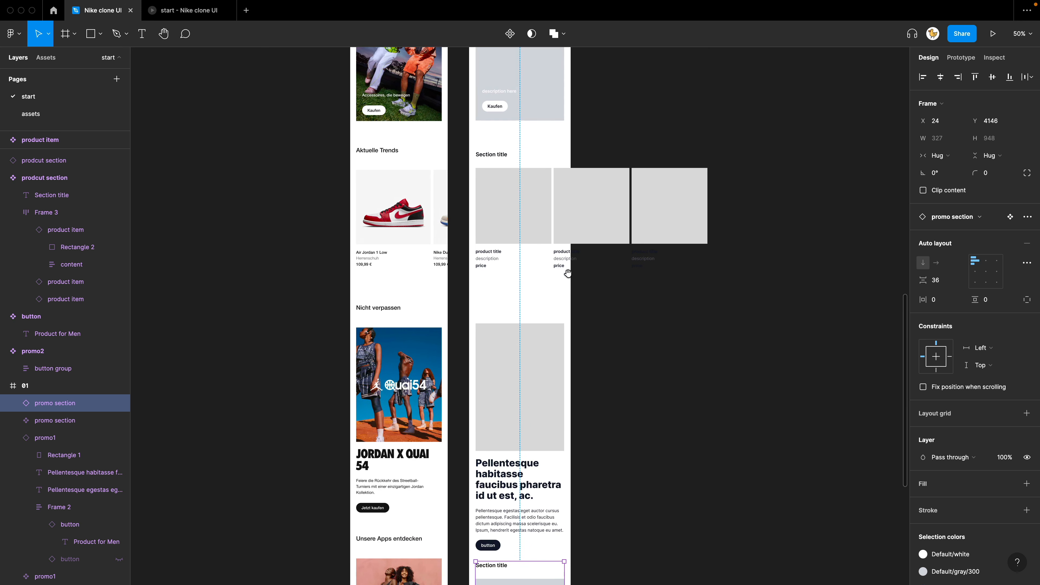
scroll(551, 352, "left", 2)
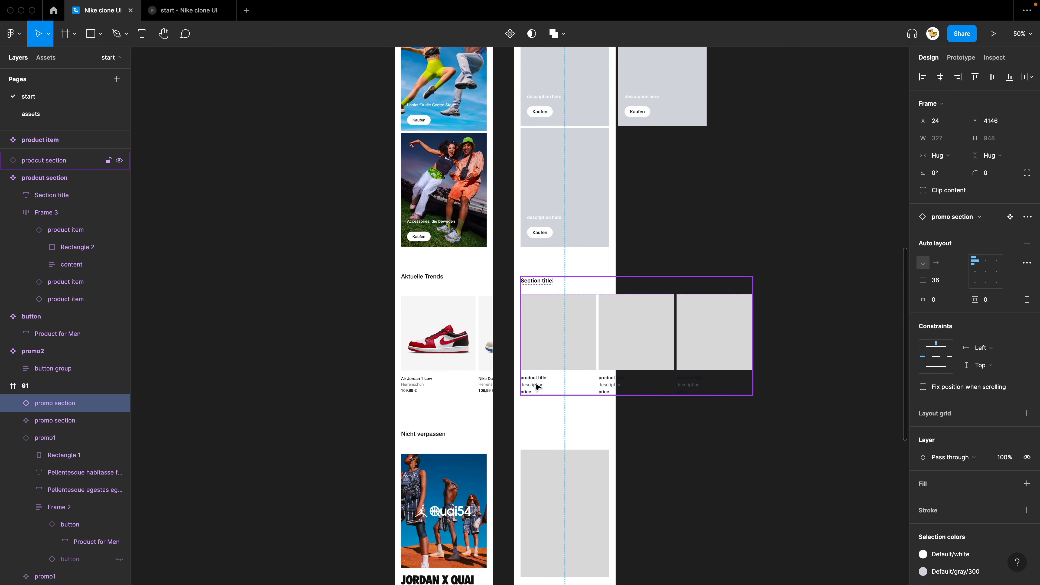
scroll(536, 387, "up", 5)
scroll(536, 388, "down", 3)
key("t")
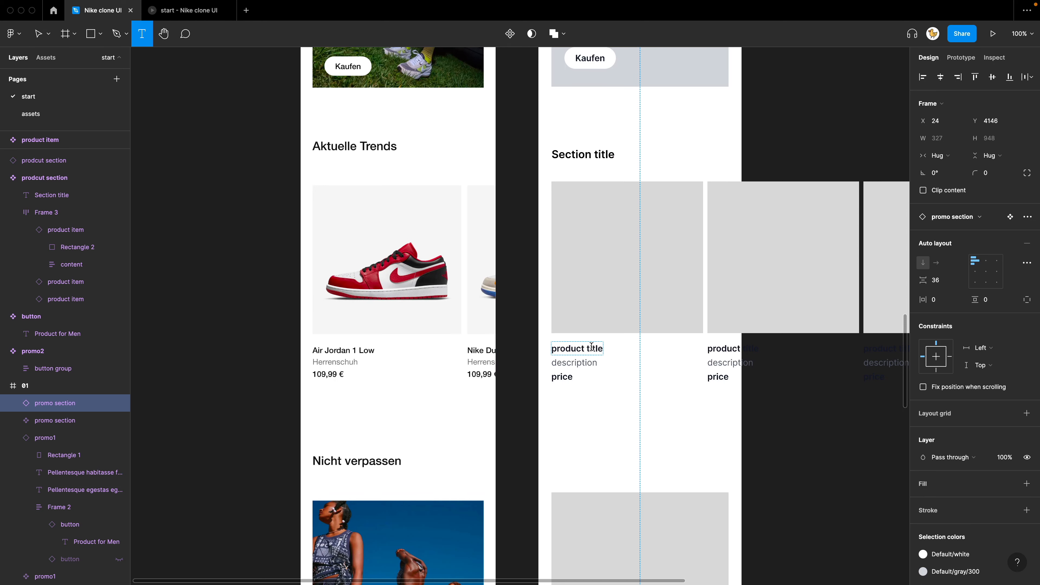
left_click(584, 347)
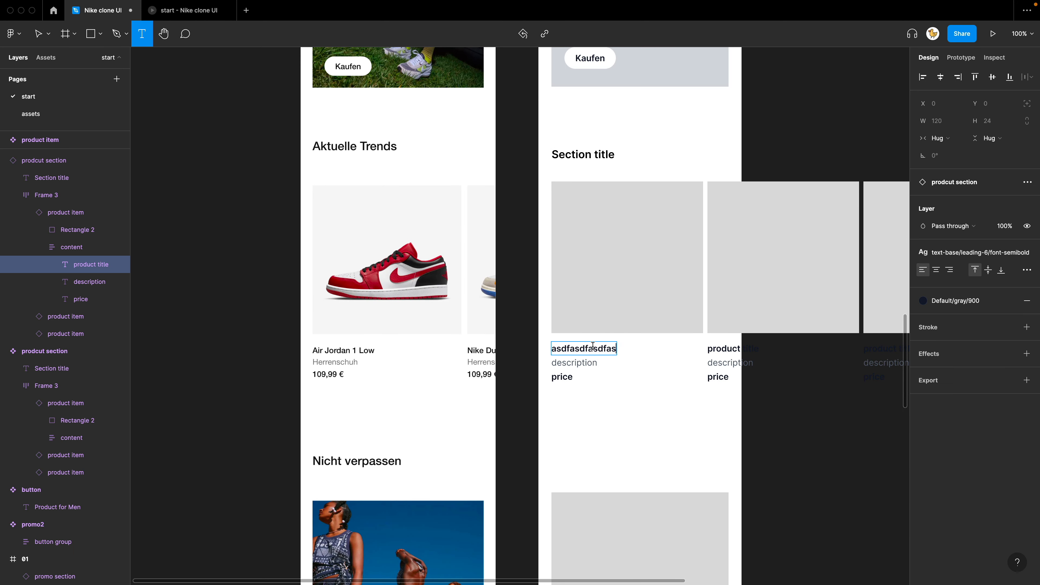
type("asdfasdfasdfasdfasdfasdfasdf")
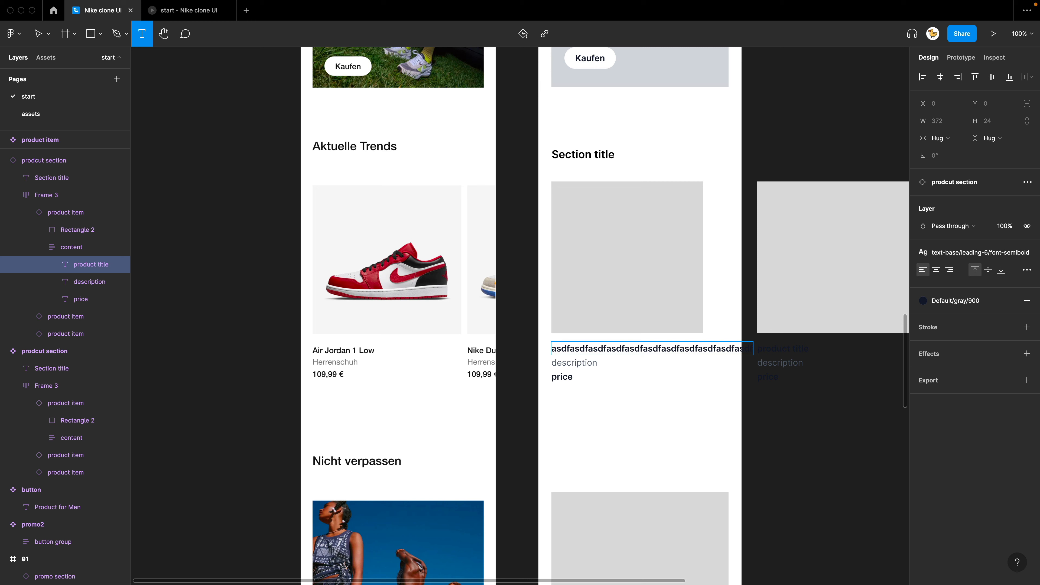
key("ctrl+z")
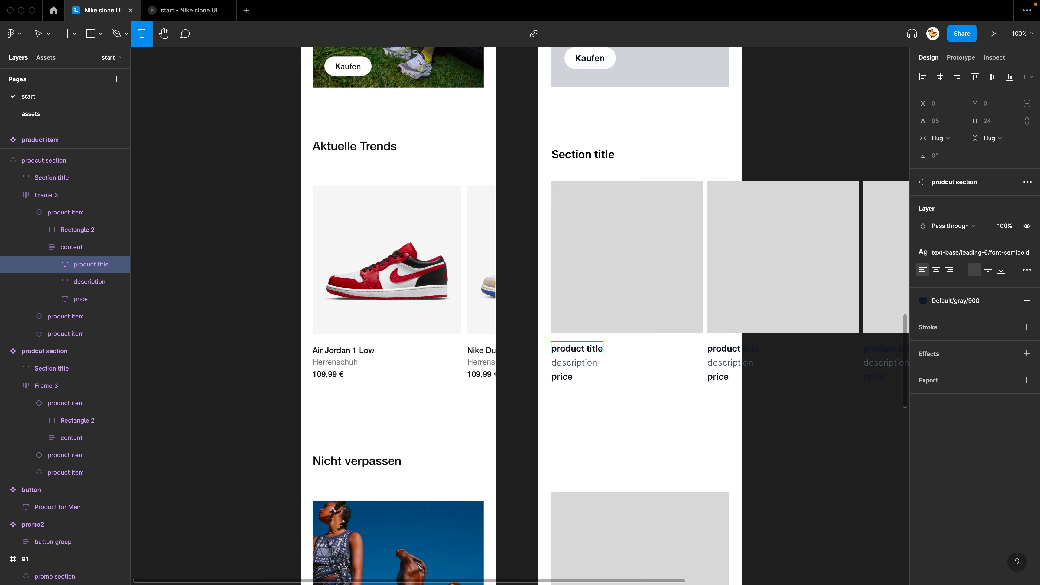
key("Escape")
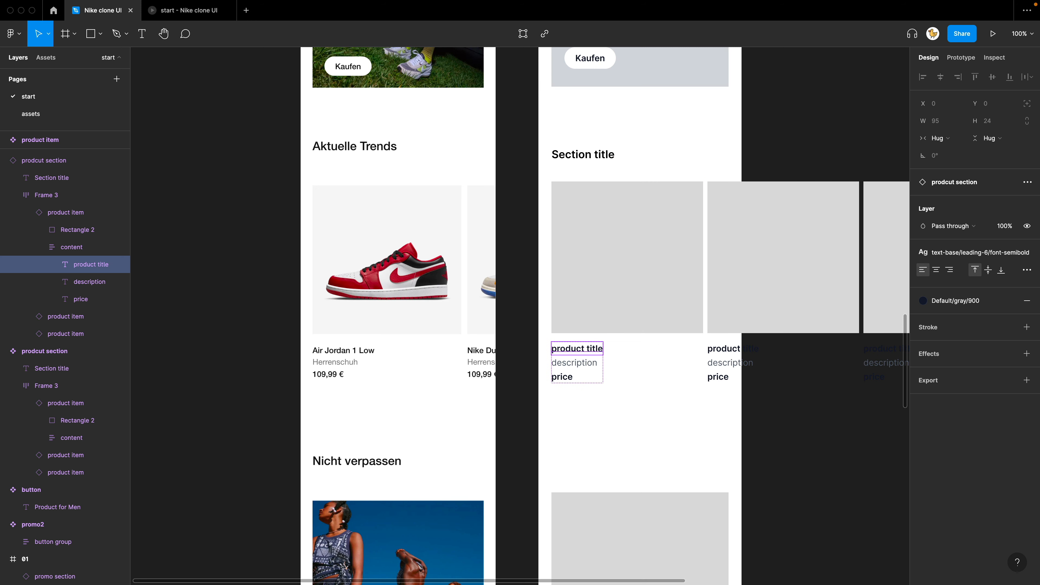
key("Escape")
Step: Move the button component farther away from frame 01, to X 434 and Y -6678
scroll(520, 316, "up", 6)
scroll(557, 270, "up", 1)
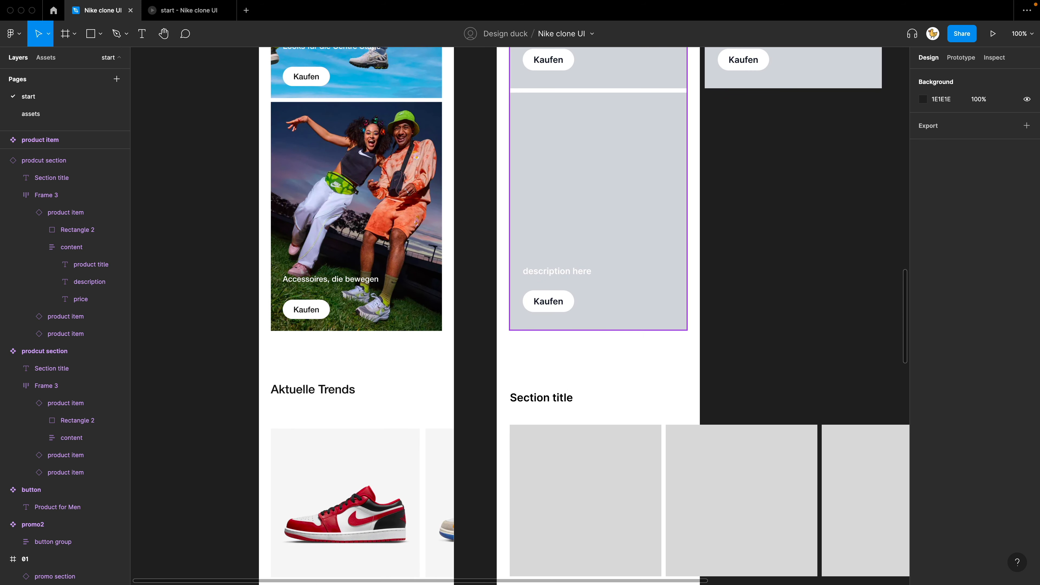
left_click(556, 271, "super")
key("Escape")
scroll(519, 315, "up", 15)
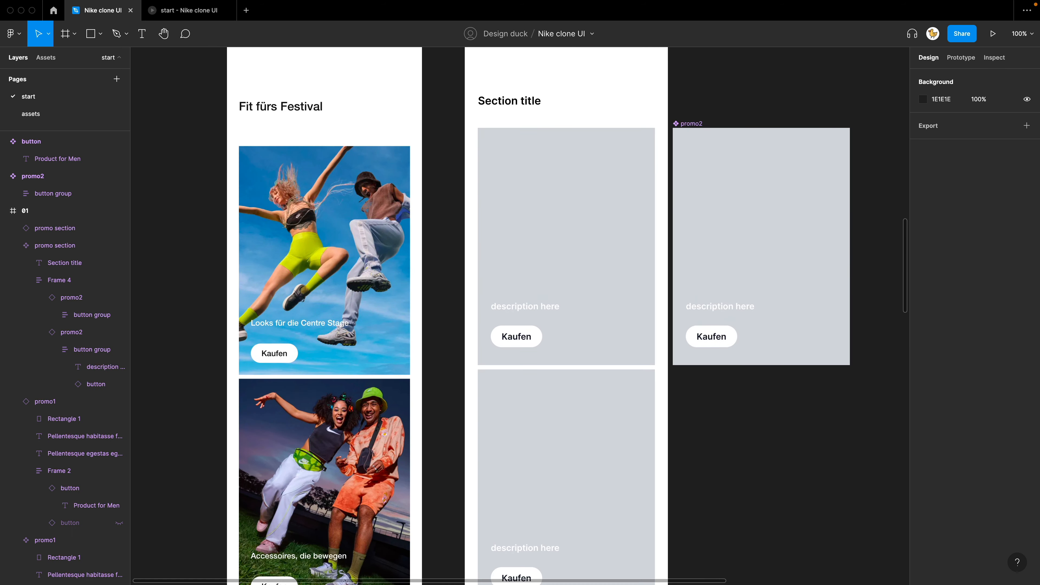
scroll(520, 315, "up", 3)
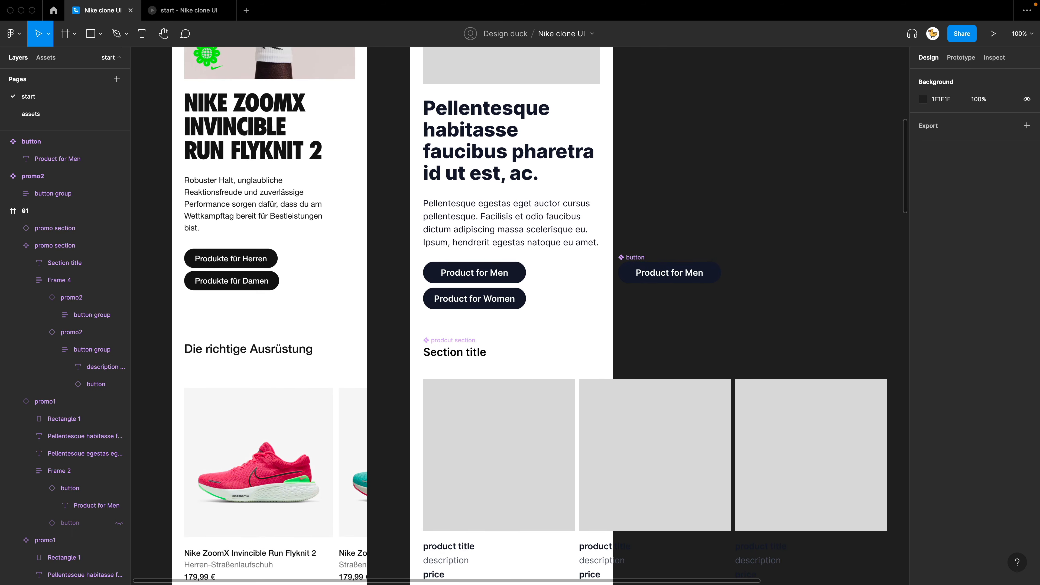
scroll(520, 316, "down", 3)
scroll(520, 315, "left", 1)
scroll(520, 368, "up", 2)
scroll(520, 369, "right", 1)
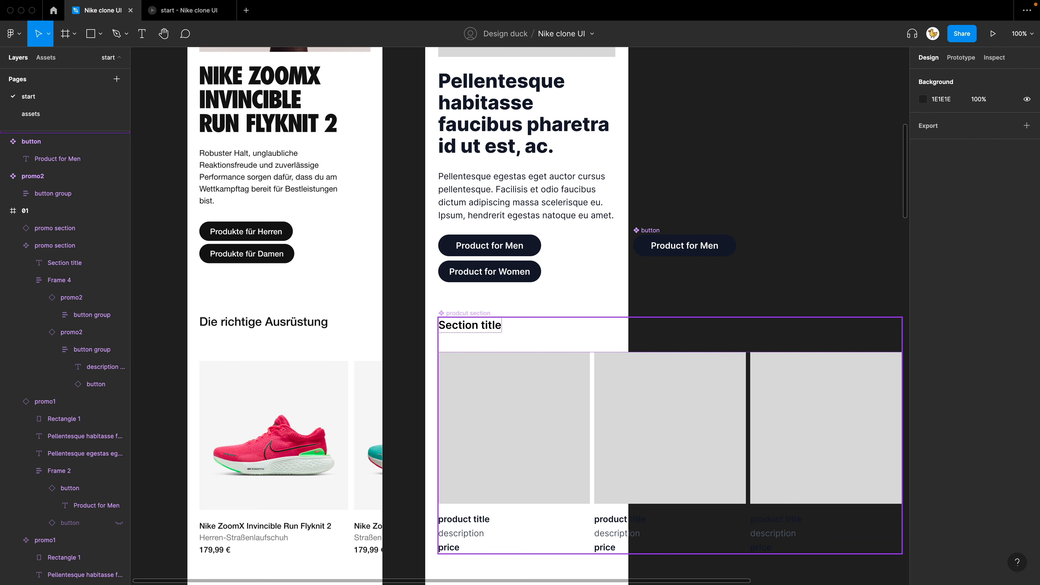
scroll(520, 316, "right", 2)
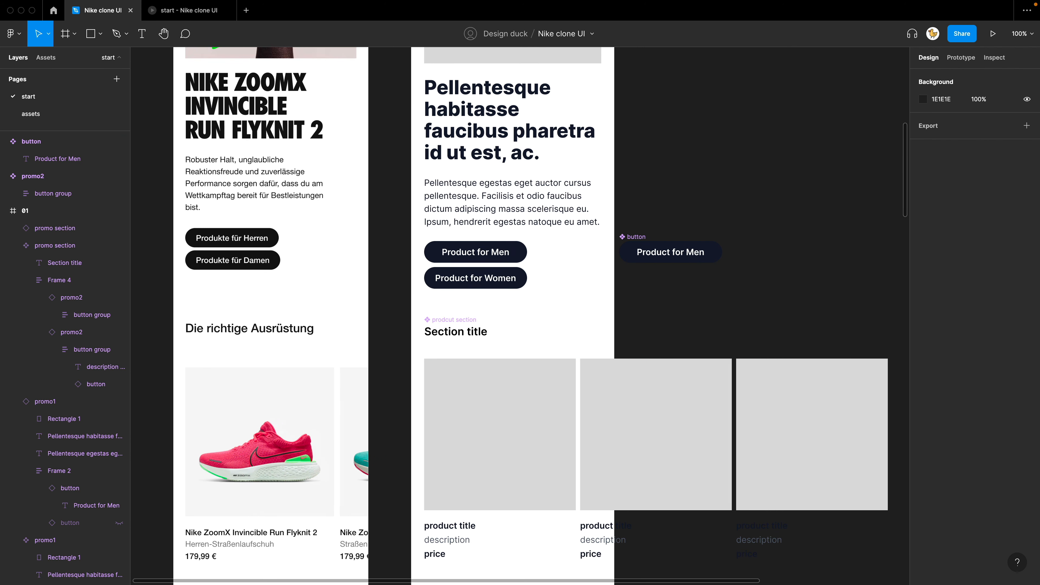
left_click(700, 257)
scroll(699, 258, "down", 4)
scroll(699, 258, "left", 1)
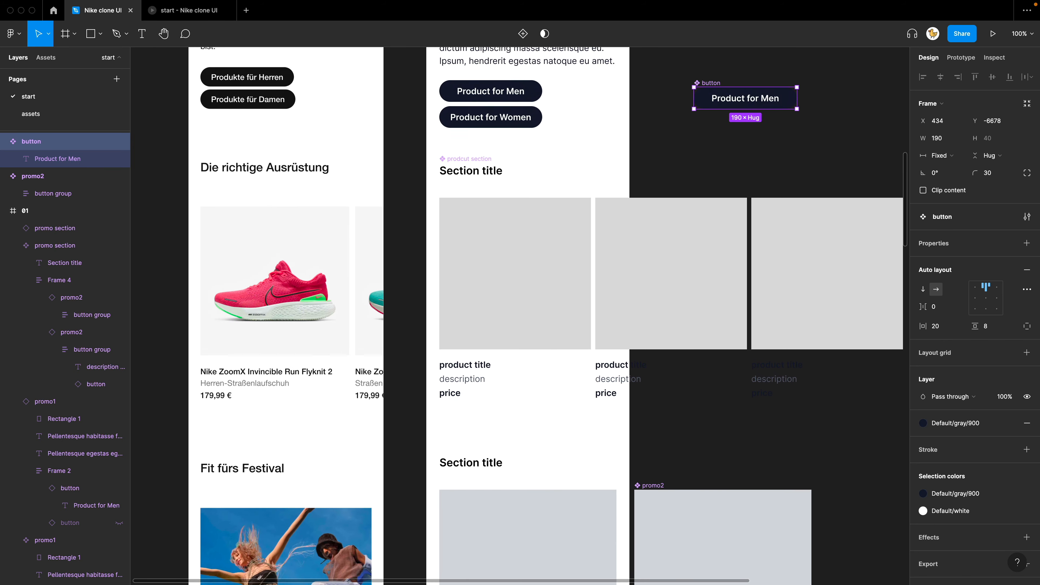
Step: Go to the main component of the product item and set the width of its content frame to fill the container
double_click(699, 257)
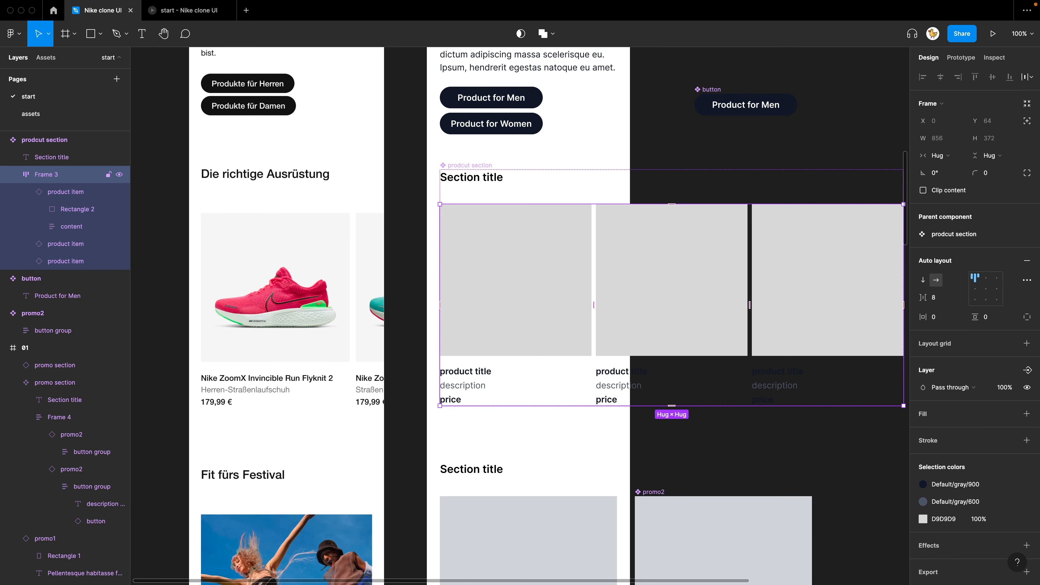
left_click(66, 192)
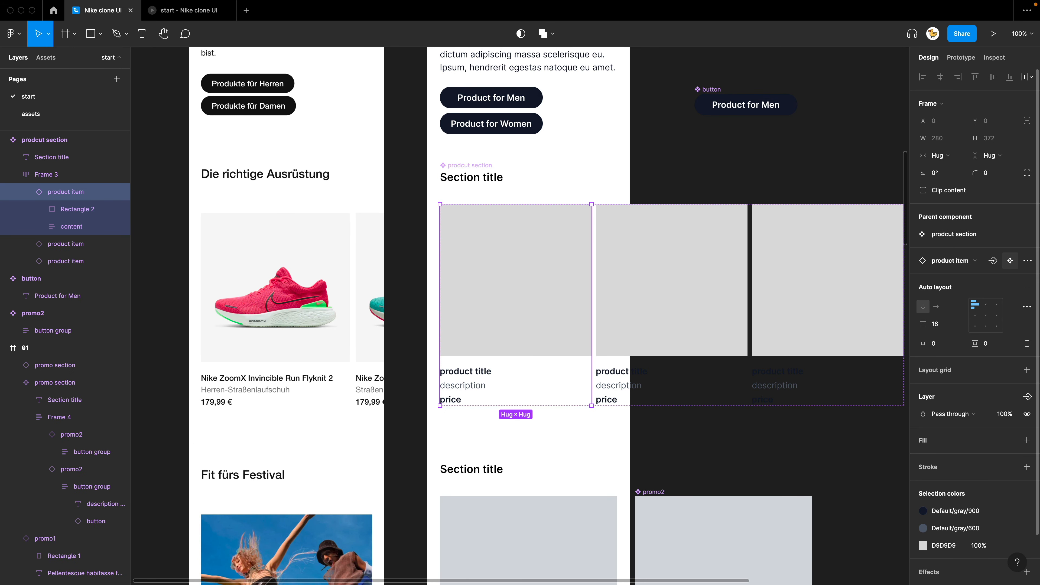
left_click(1010, 261)
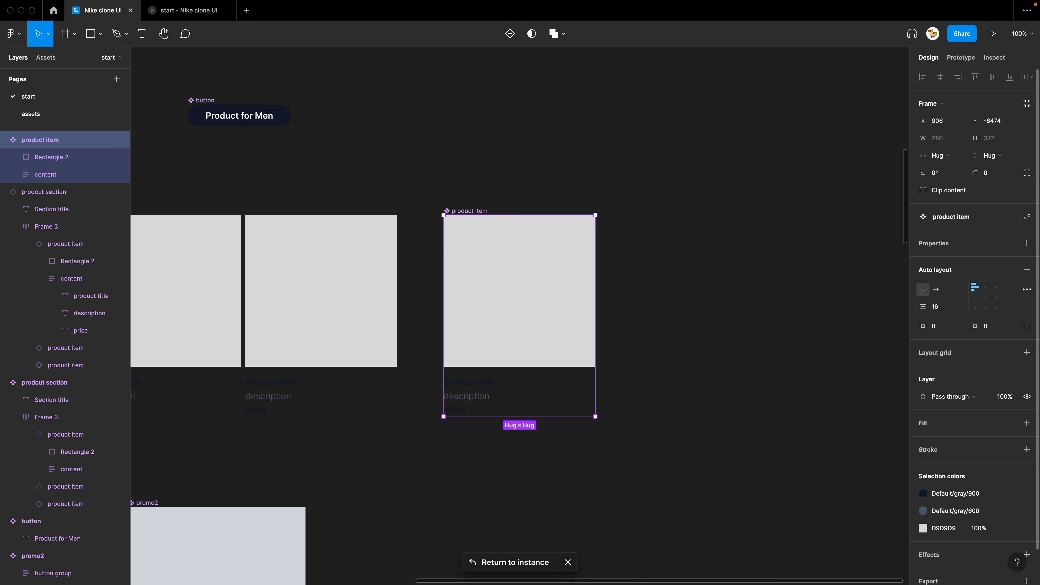
key("Escape")
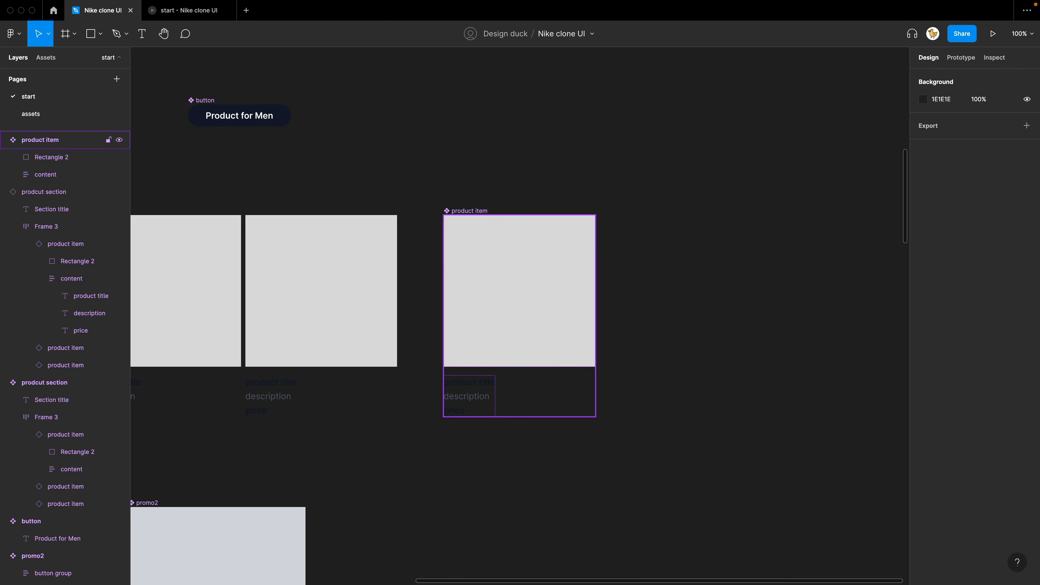
left_click(46, 175)
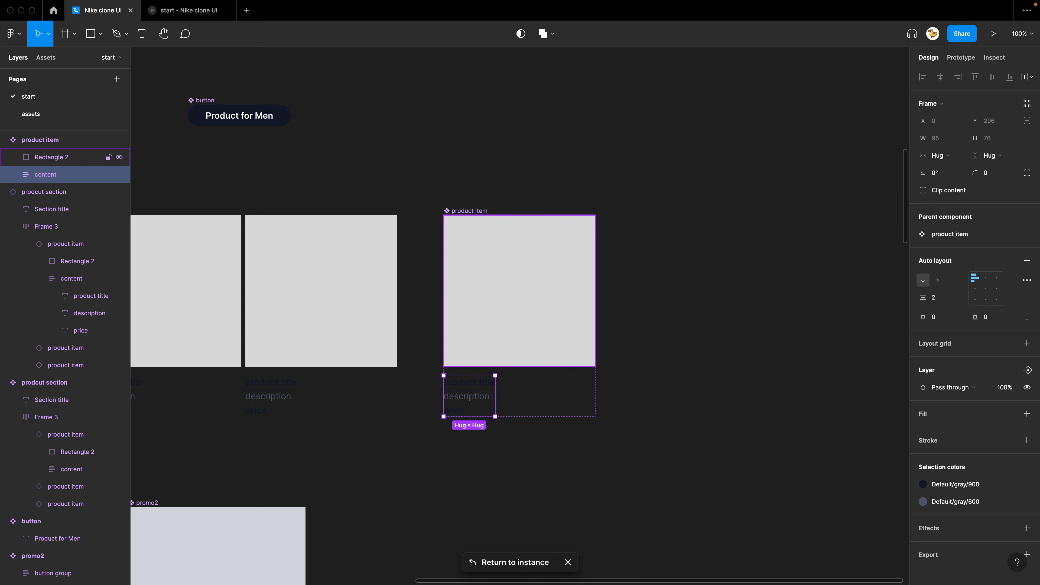
left_click(939, 155)
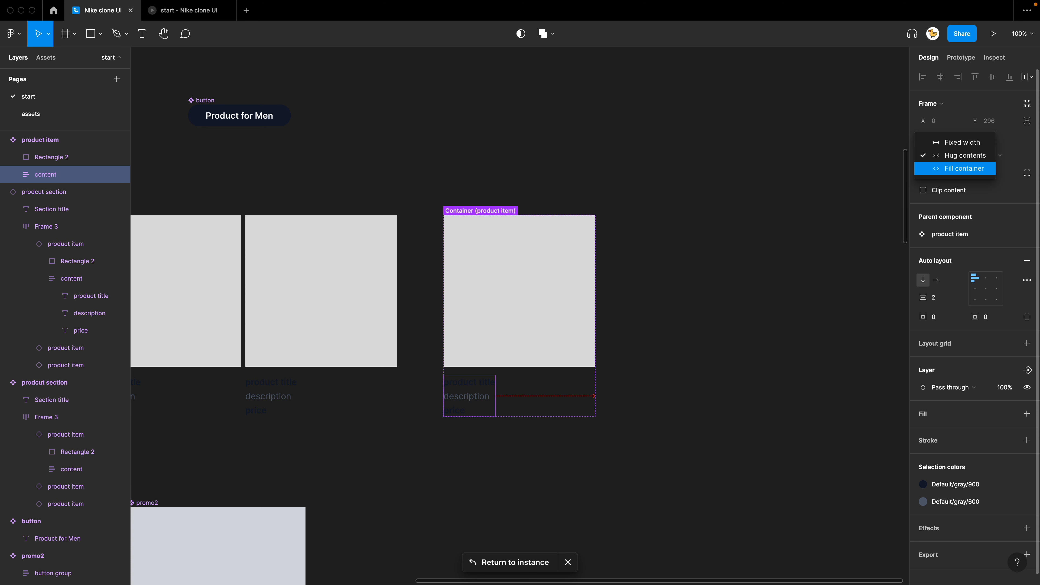
left_click(964, 168)
left_click(651, 360)
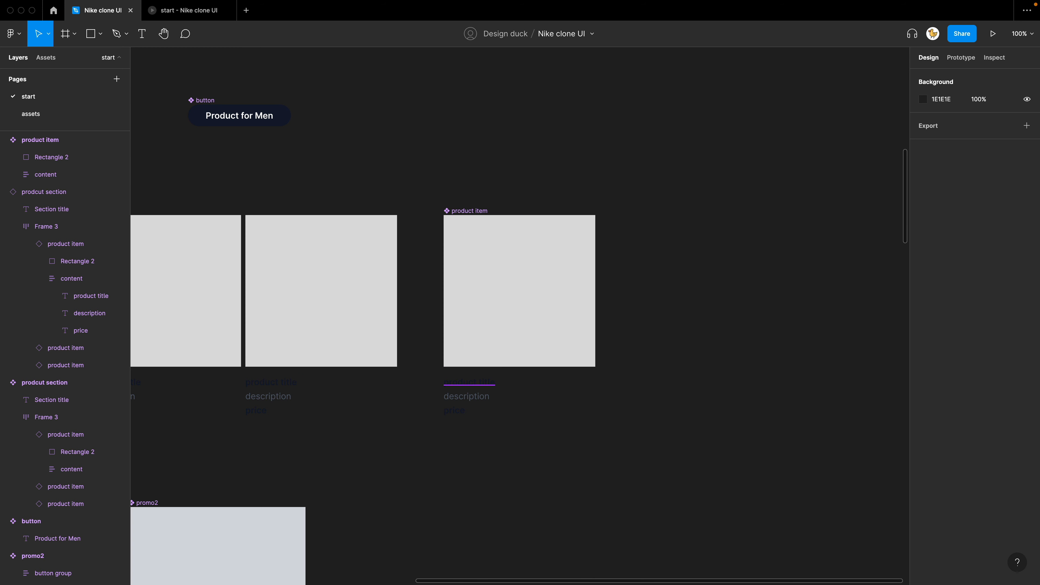
Step: Set the product title, description and price texts in the product item component to fill the container's width
left_click(471, 382, "super")
left_click(63, 208, "shift")
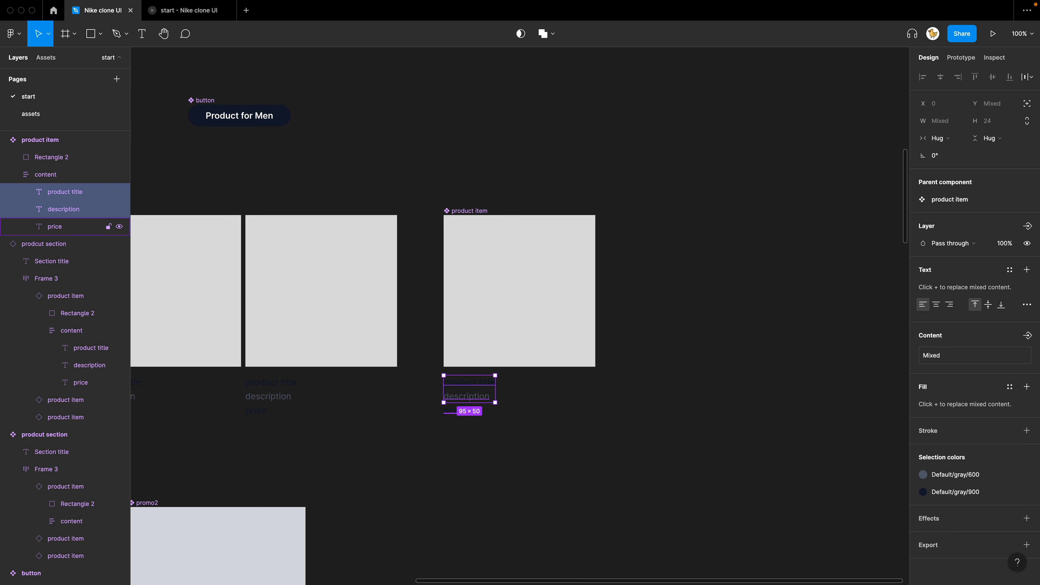
left_click(55, 226, "shift")
left_click(939, 138)
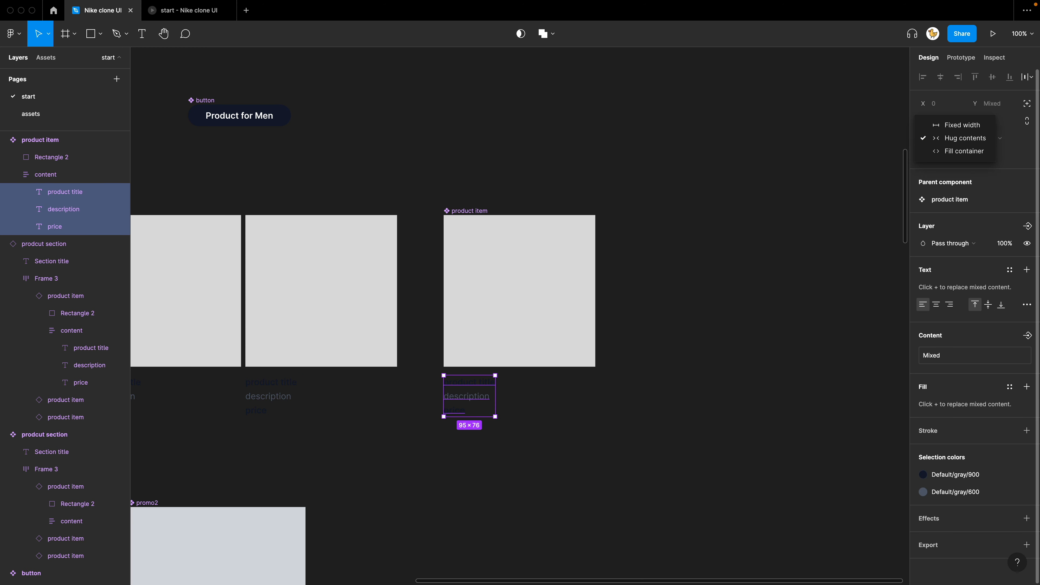
left_click(963, 151)
left_click(668, 352)
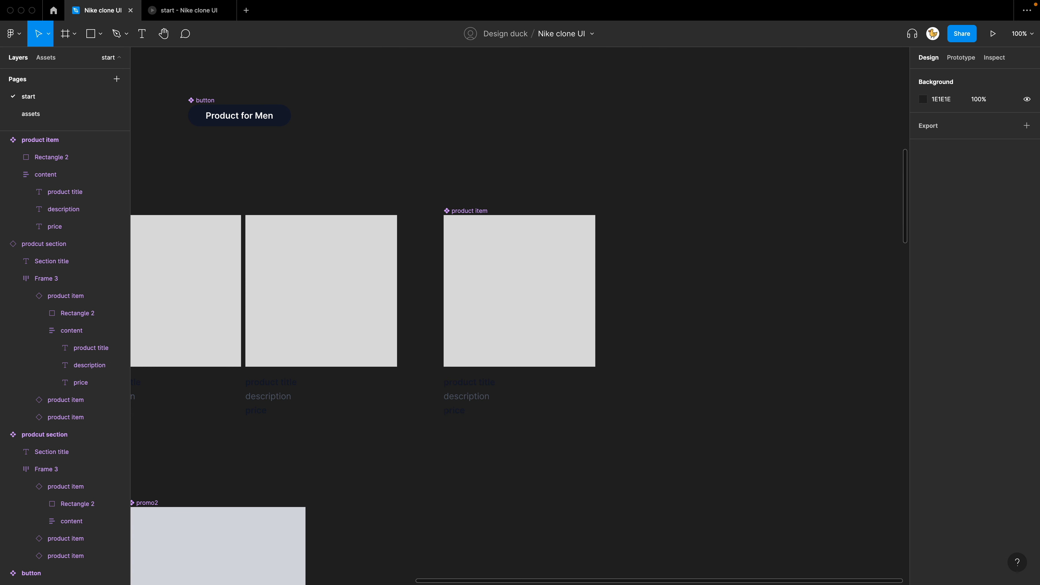
Step: Examine the product section and the promo2 cards against the reference screenshot, ending at the promo2 component
scroll(622, 328, "left", 1)
scroll(622, 328, "down", 1)
scroll(519, 315, "left", 10)
scroll(520, 316, "down", 1)
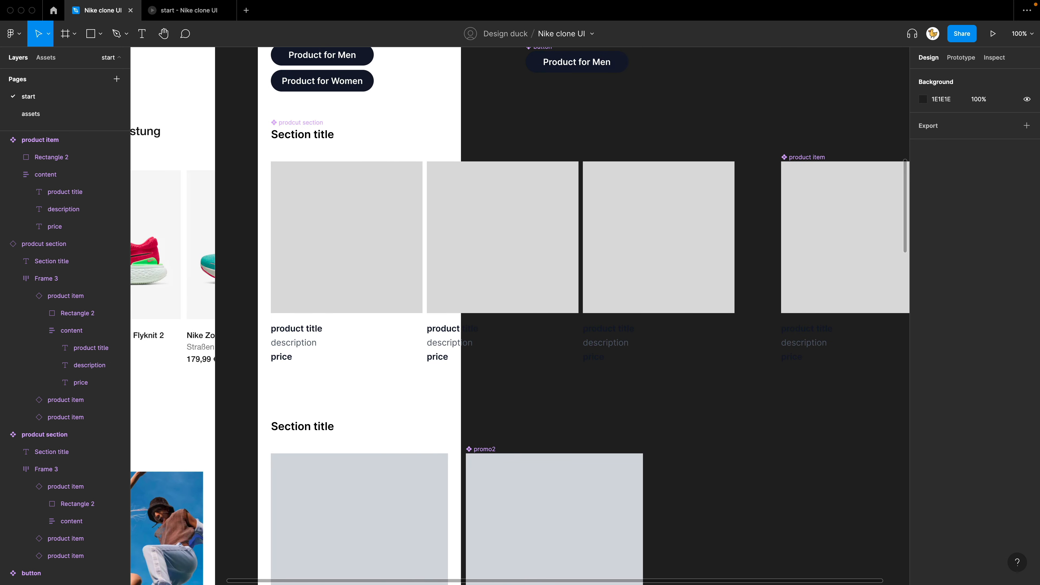
scroll(520, 315, "left", 7)
scroll(520, 315, "down", 1)
scroll(520, 315, "right", 3)
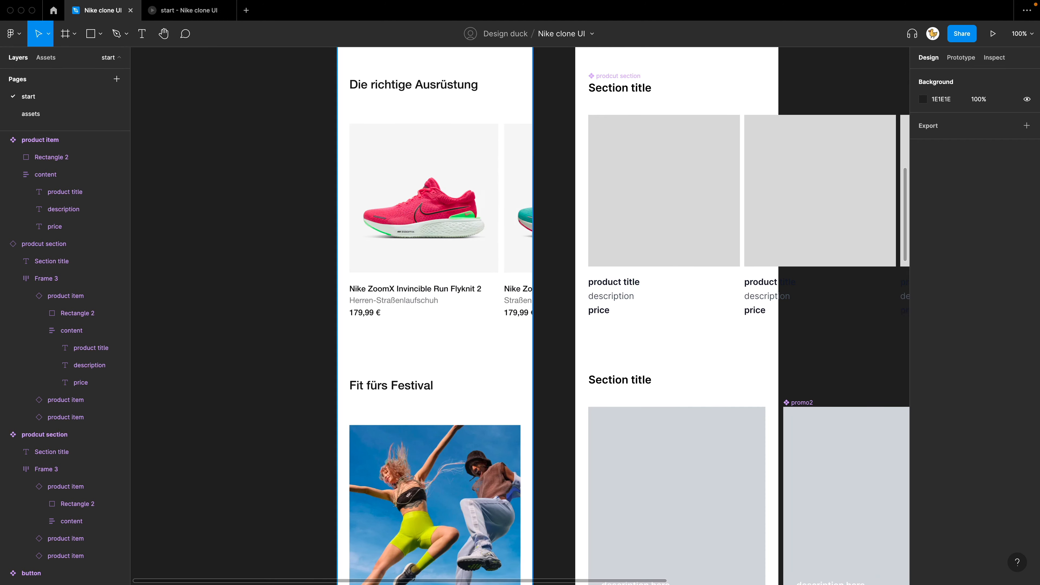
key("super+minus")
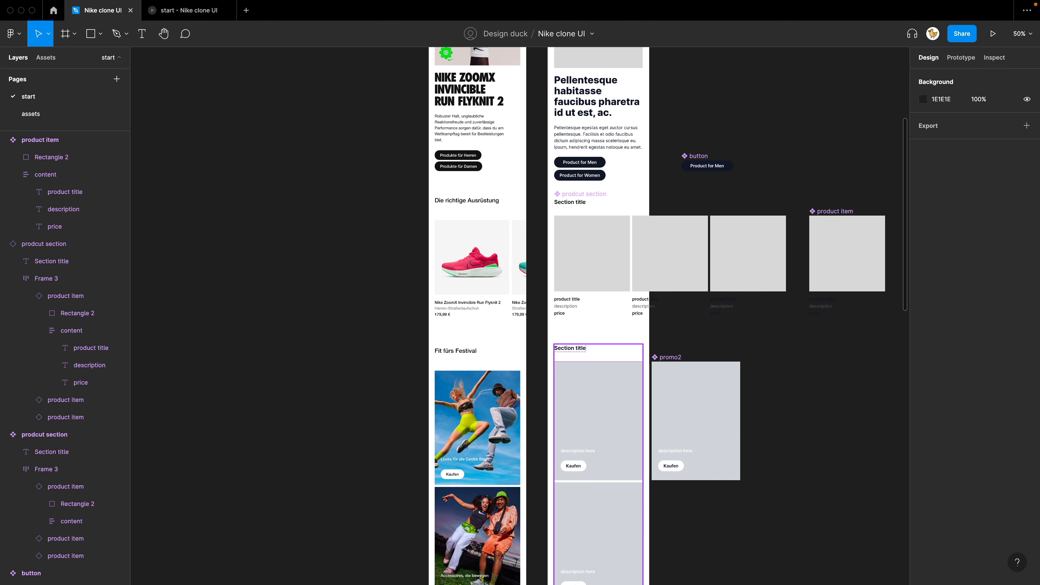
scroll(598, 389, "down", 4)
scroll(598, 389, "right", 1)
key("super+plus")
scroll(598, 311, "right", 3)
scroll(598, 312, "up", 1)
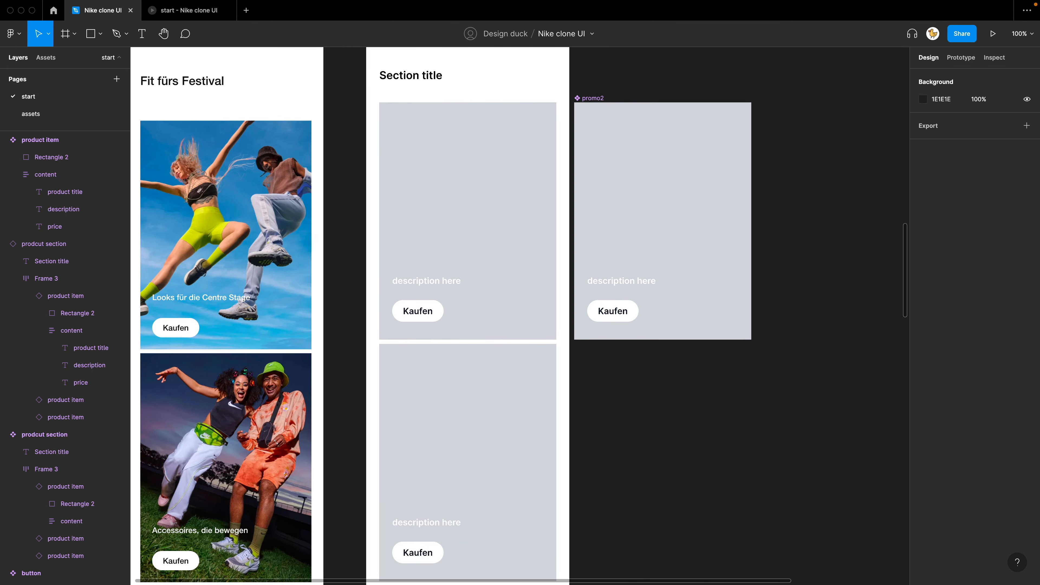
Step: Replace the promo2 component's description with one long unbroken string of repeated "asdf" to test its resizing
double_click(621, 281, "super")
type("asdfa")
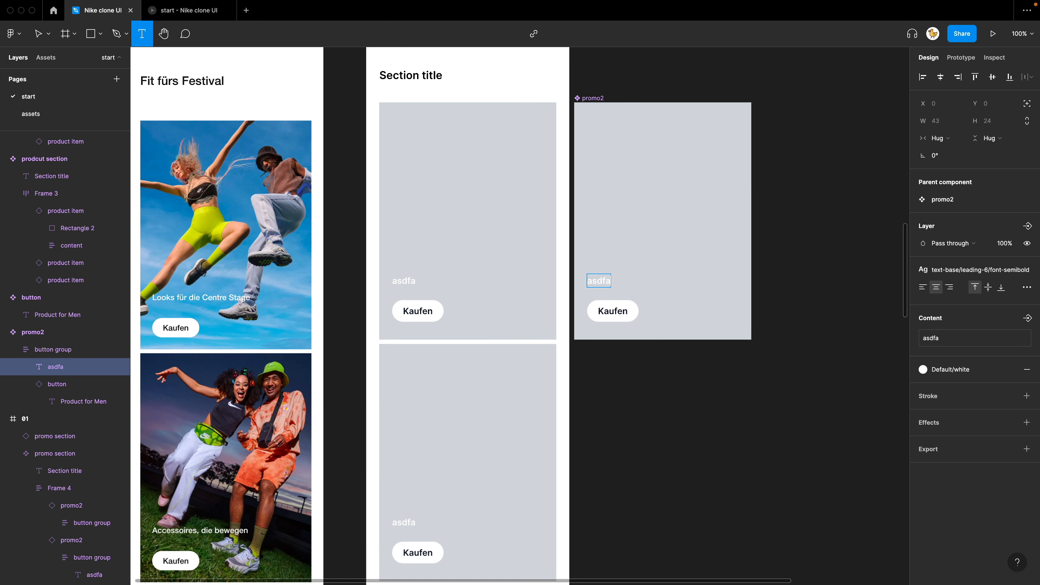
type("sdfasdfasdfasdfasdfasdfasdfasdfasdfasdfasdfasf")
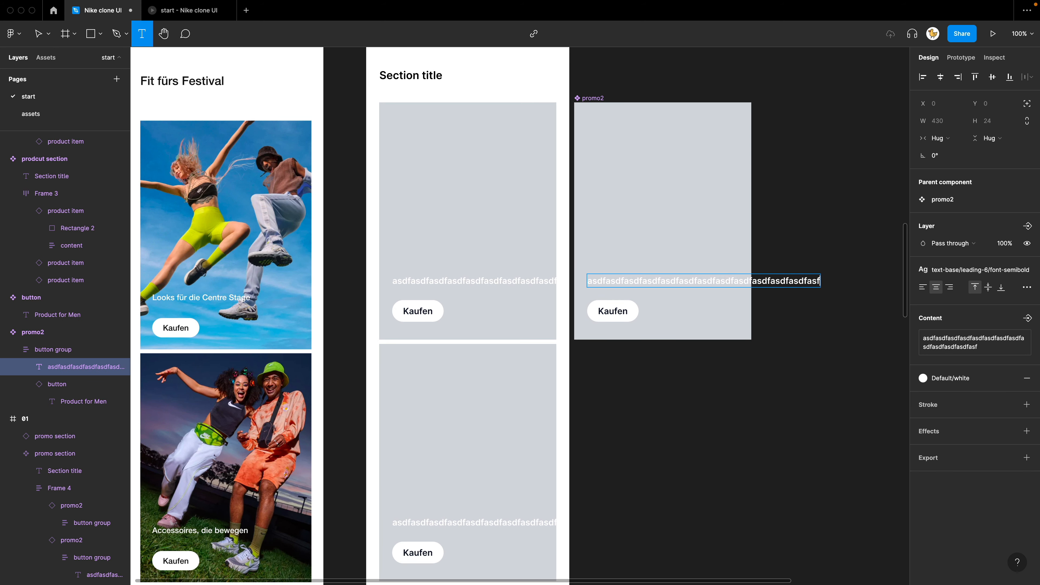
key("Escape")
key("Escape")
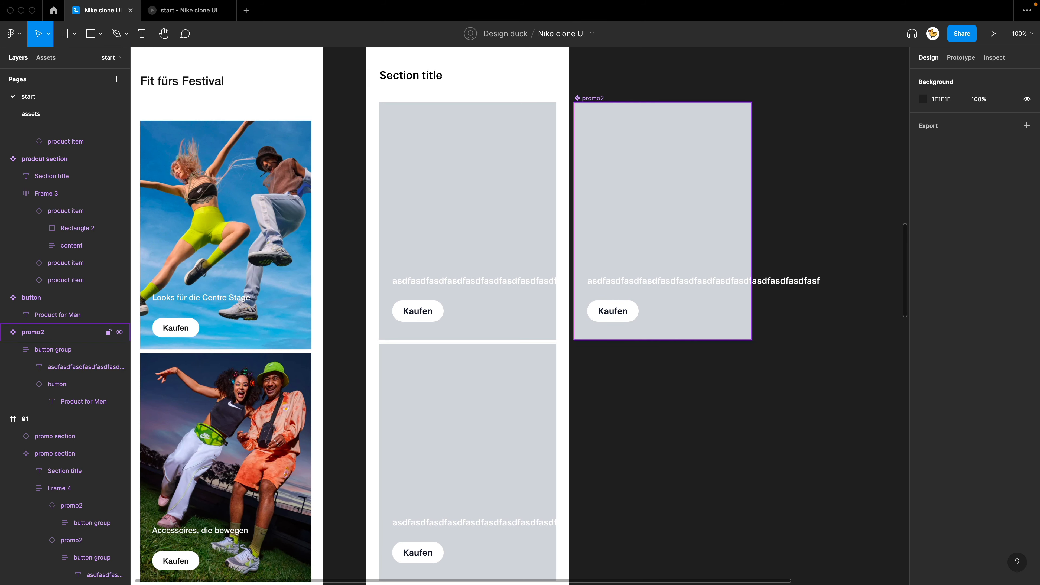
left_click(703, 280)
key("Delete")
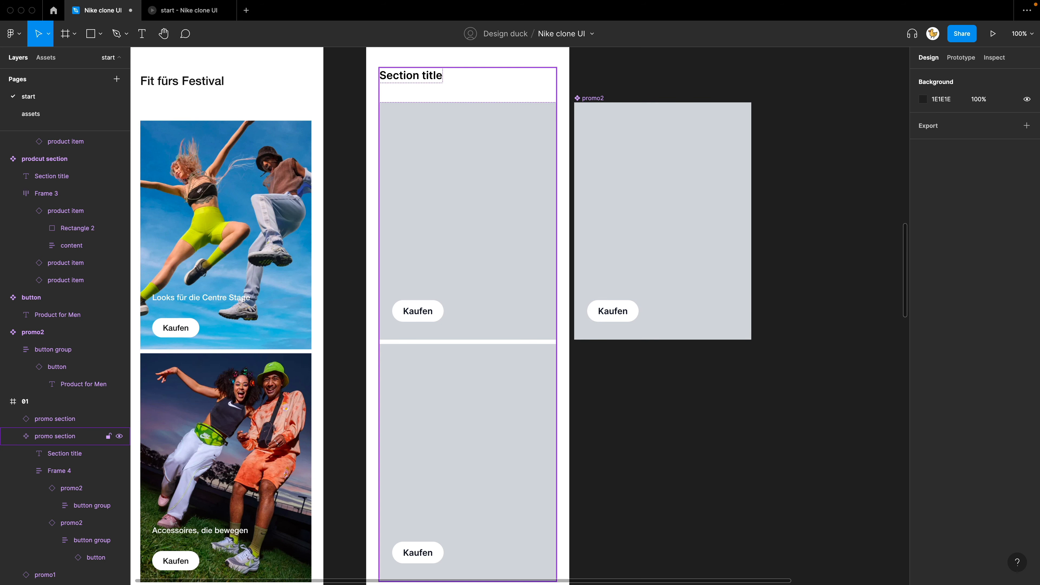
scroll(520, 315, "up", 2)
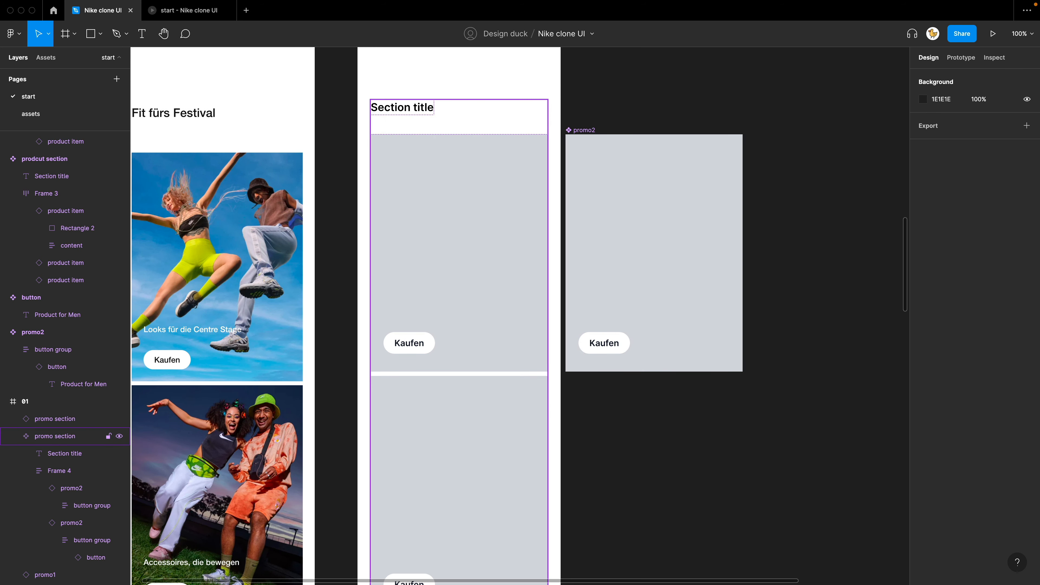
left_click(604, 343)
key("super+z")
key("super+z")
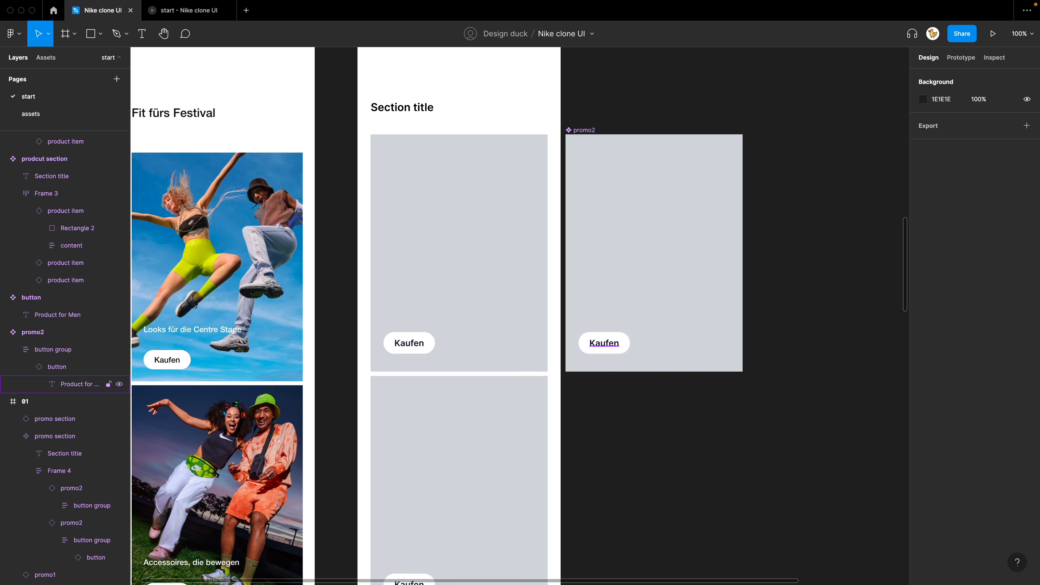
key("super+z")
key("Escape")
Step: Give the button group inside the promo2 component a fixed width of 286
left_click(62, 349)
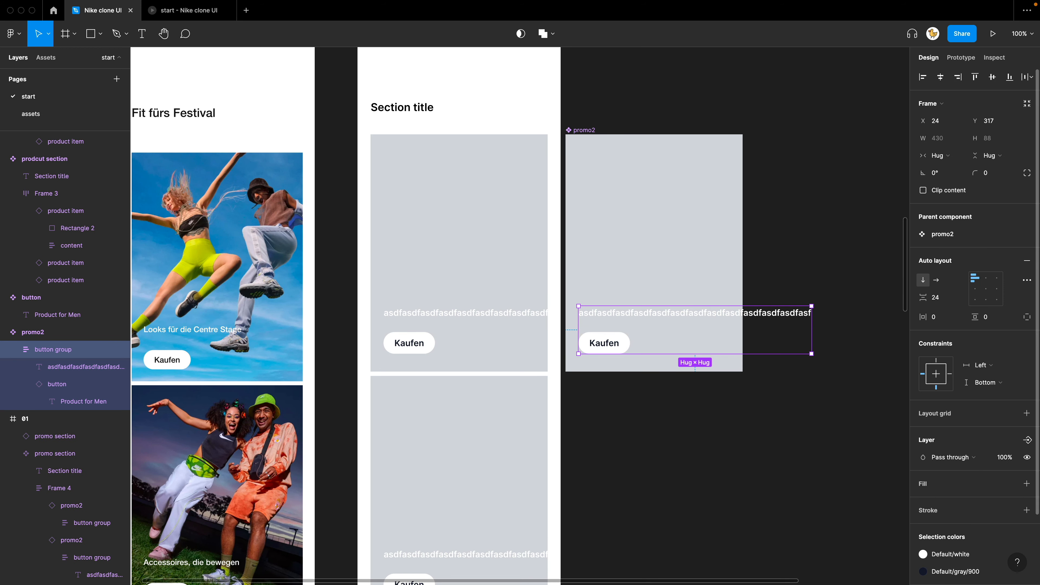
left_click(938, 155)
left_click(942, 141)
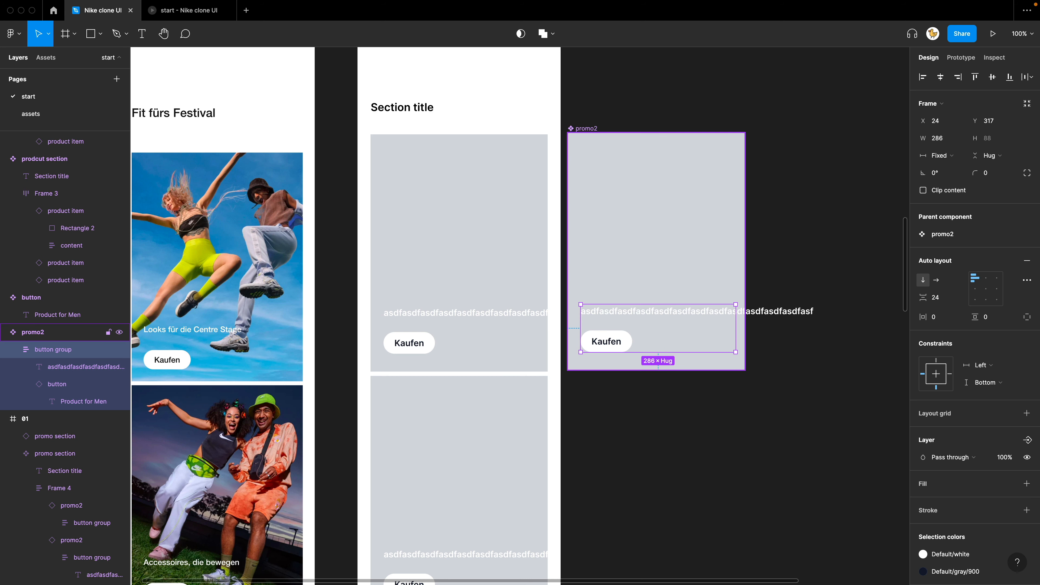
Step: Make the promo2 description text fill its container's width and align it left
left_click(86, 367)
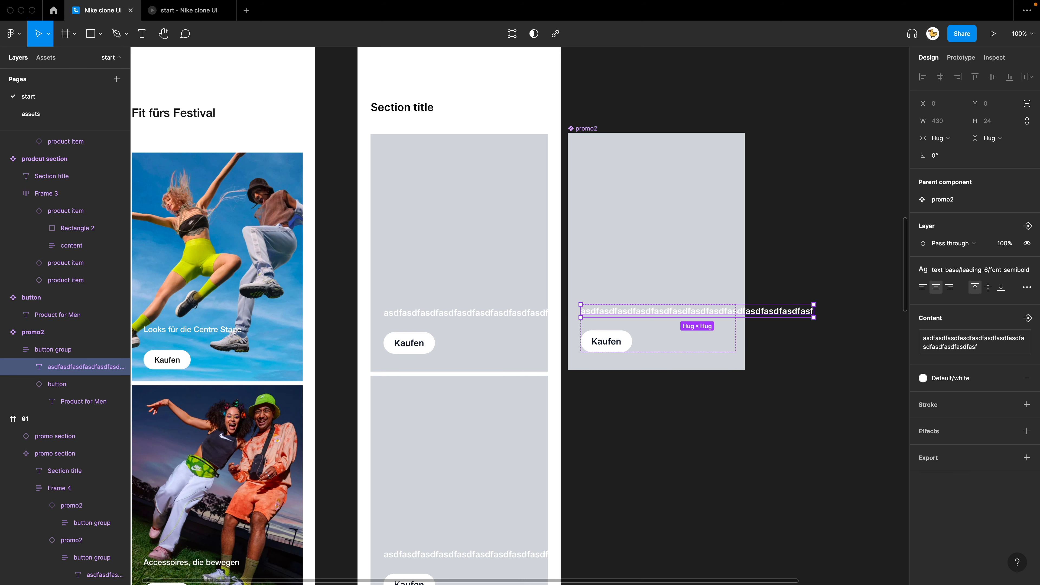
left_click(938, 138)
left_click(942, 149)
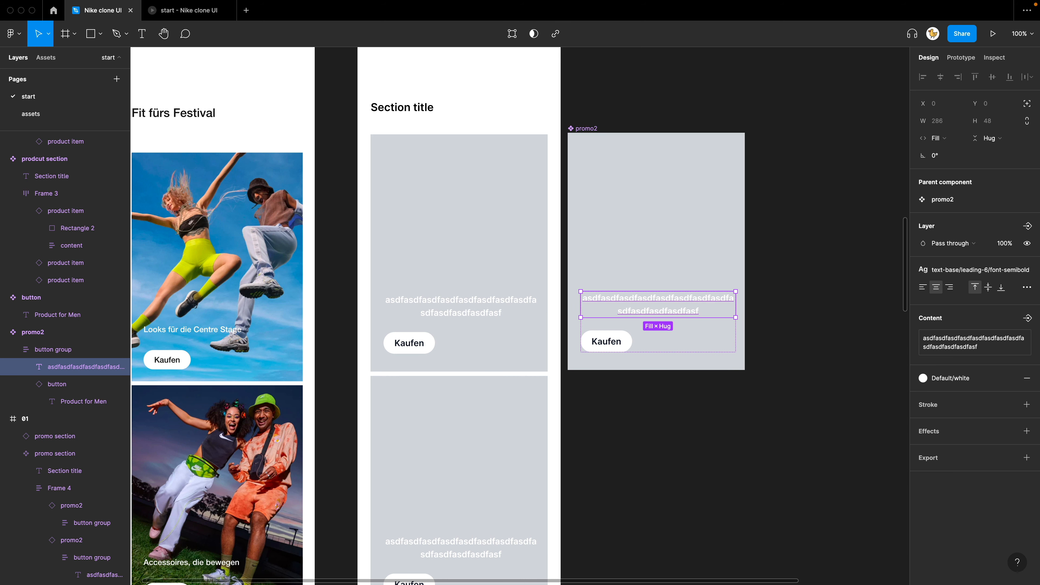
left_click(922, 287)
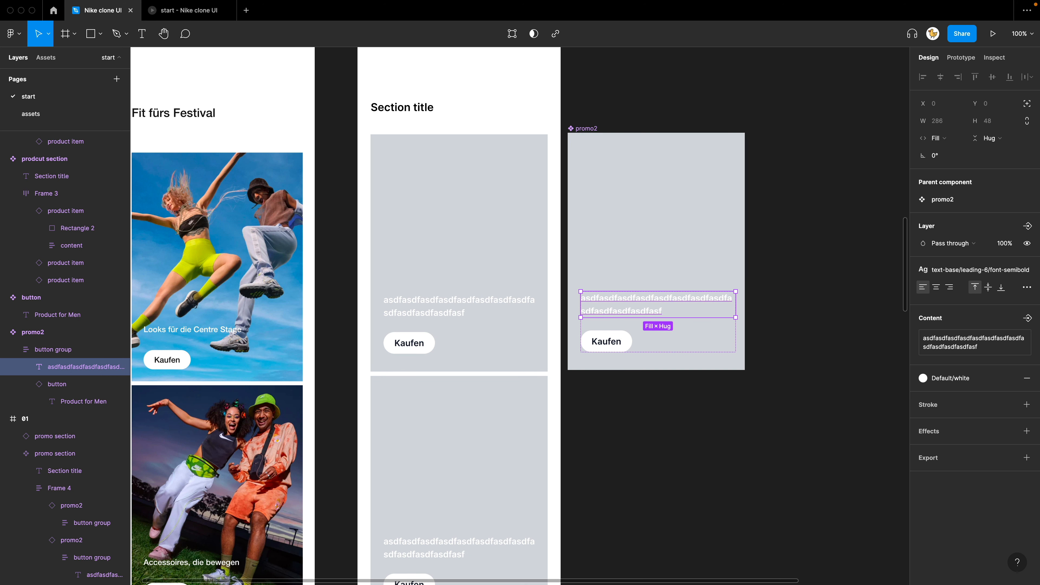
Step: Replace the test text in the promo2 component with "description"
key("Return")
left_click_drag(663, 311, 580, 311)
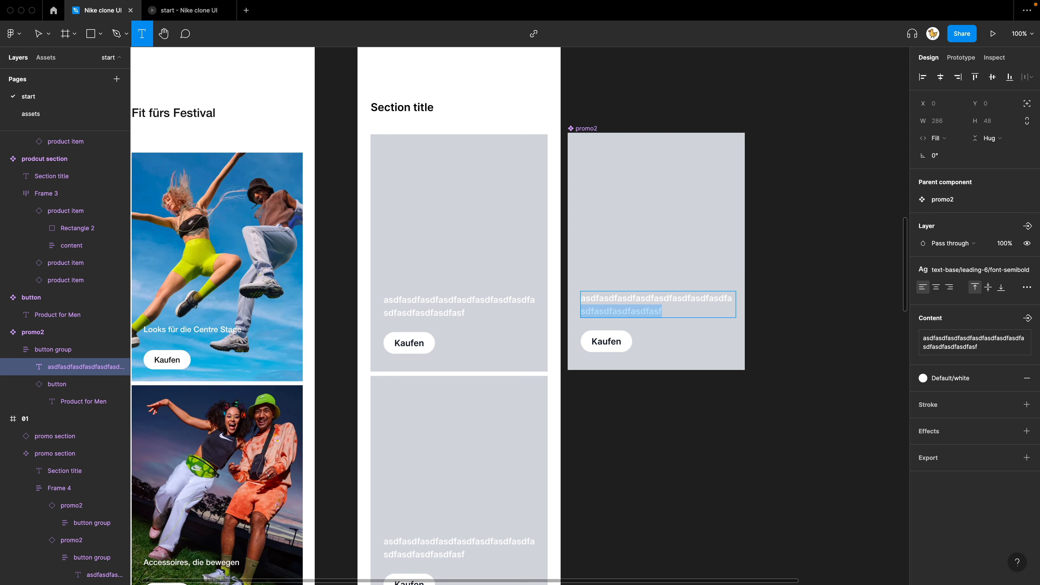
key("BackSpace")
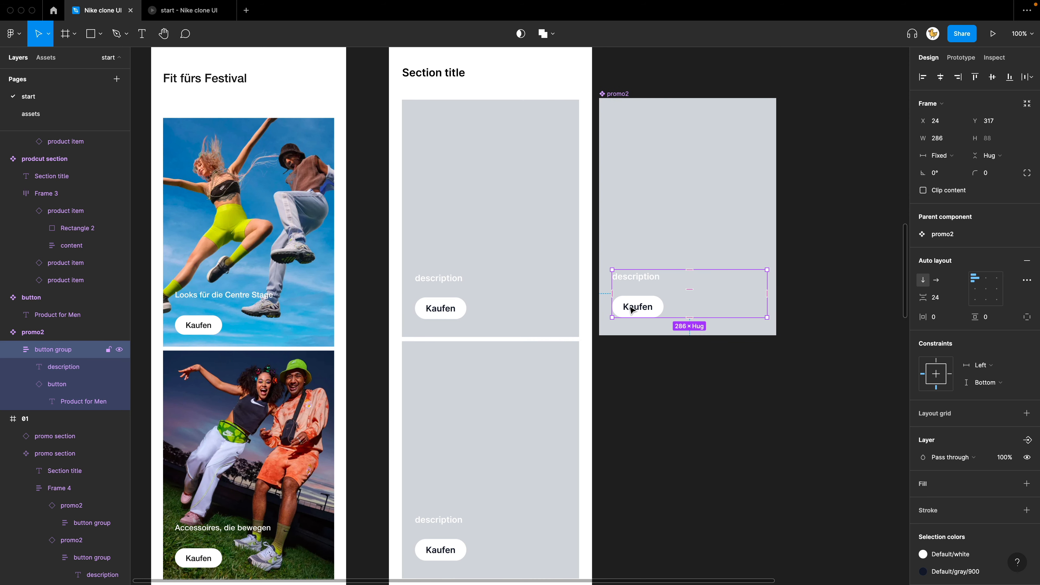
Step: Set the promo2 button group's width to 327-24-24, giving 279
left_click(660, 198)
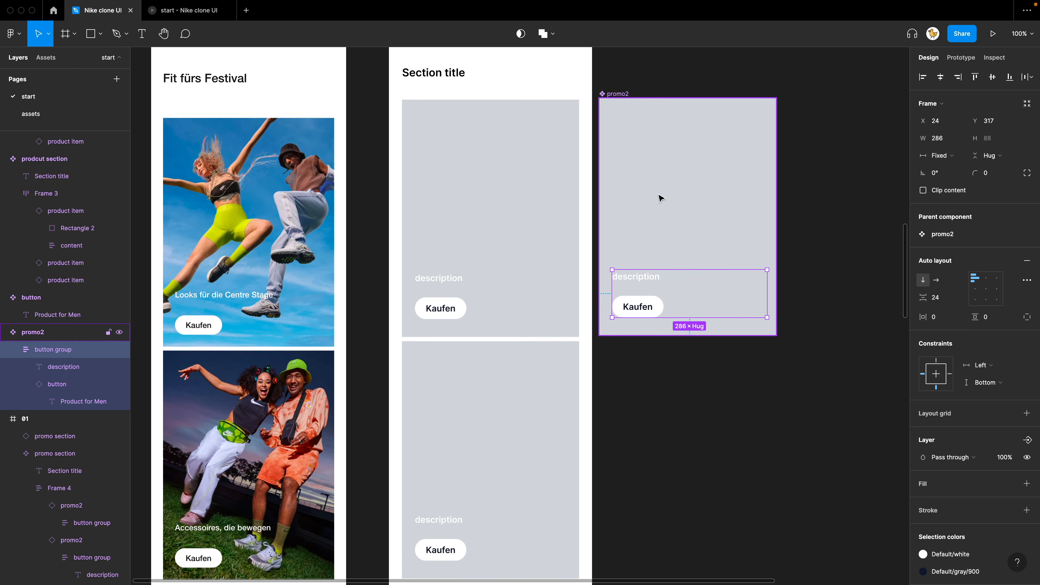
left_click(649, 300)
left_click(948, 141)
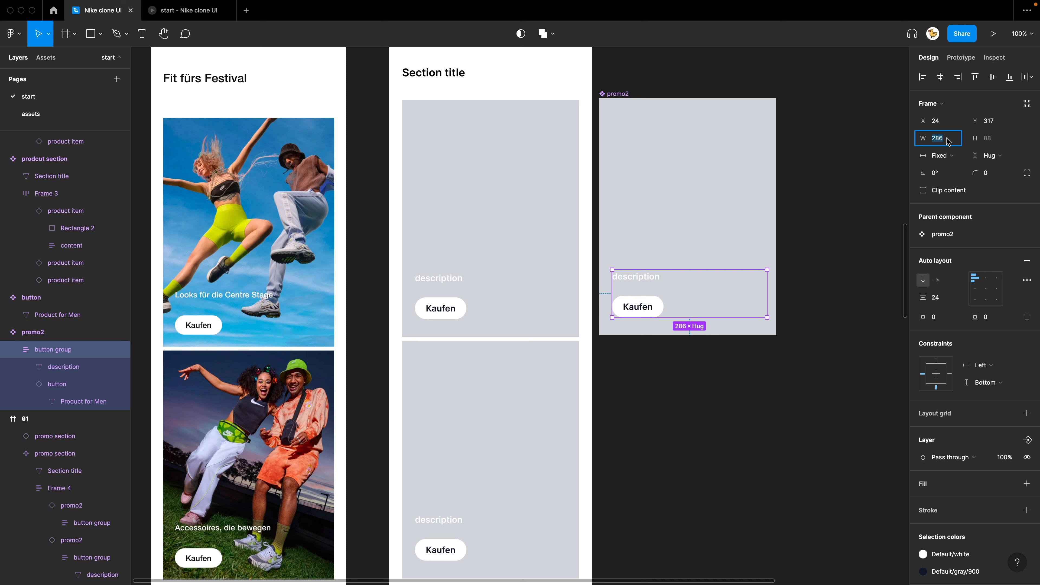
type("327-24-24")
key("Return")
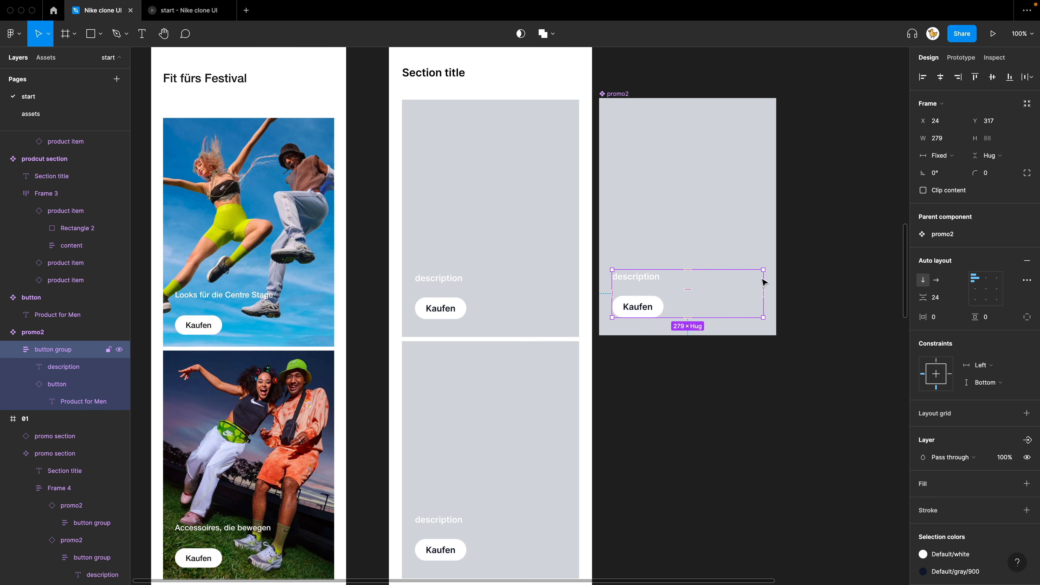
left_click(711, 364)
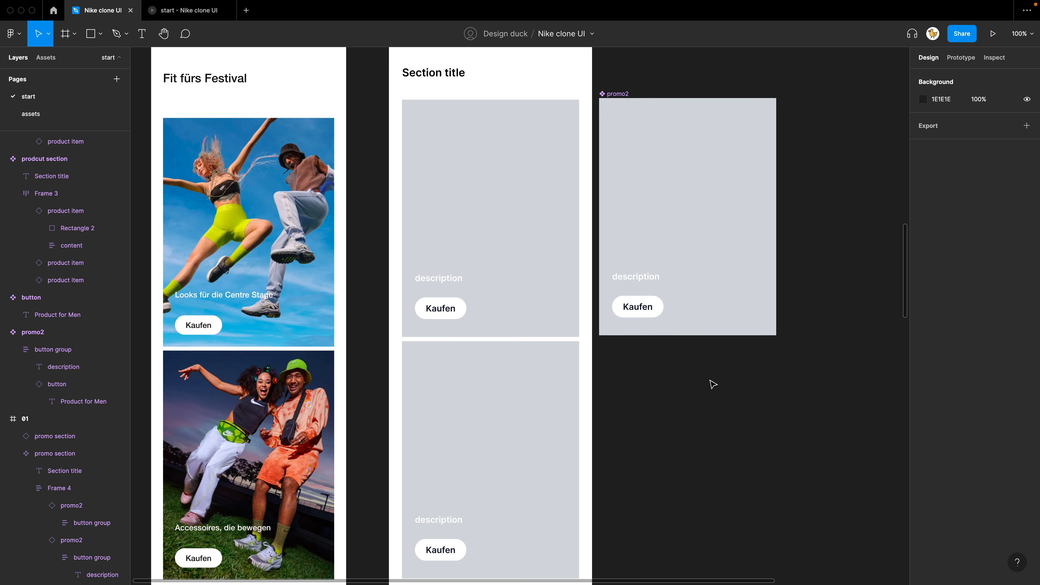
Step: Move the promo2 component beneath the product item component, beside the reference screenshot
key("ctrl+minus")
scroll(680, 395, "down", 10)
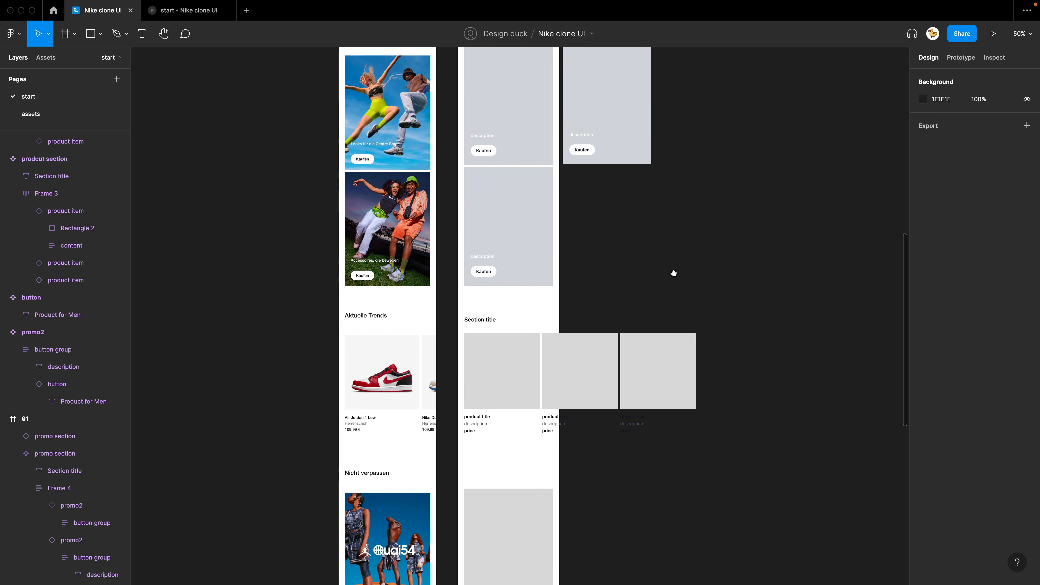
scroll(684, 174, "down", 8)
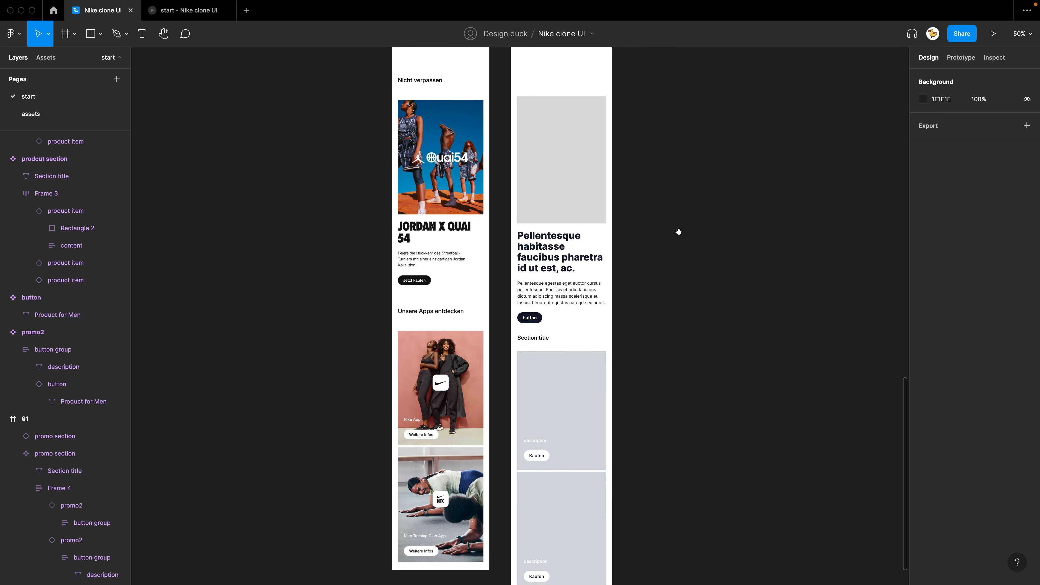
left_click_drag(659, 378, 602, 442)
key("super+minus")
scroll(602, 442, "up", 5)
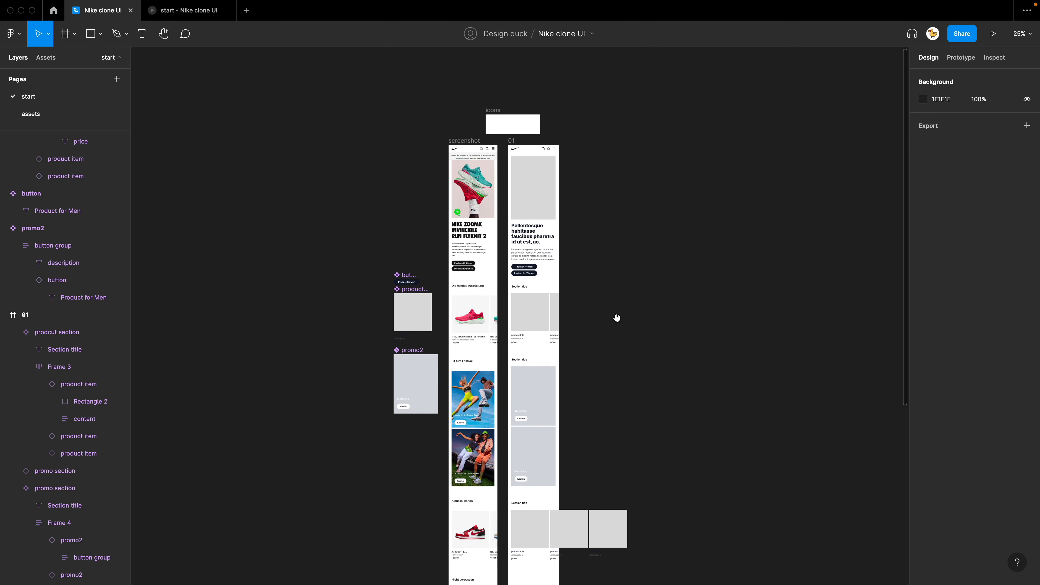
Step: Select all the promo and product sections in frame 01 and wrap them in one vertical auto layout frame
left_click(532, 168)
left_click(523, 326, "shift")
left_click(529, 420, "shift")
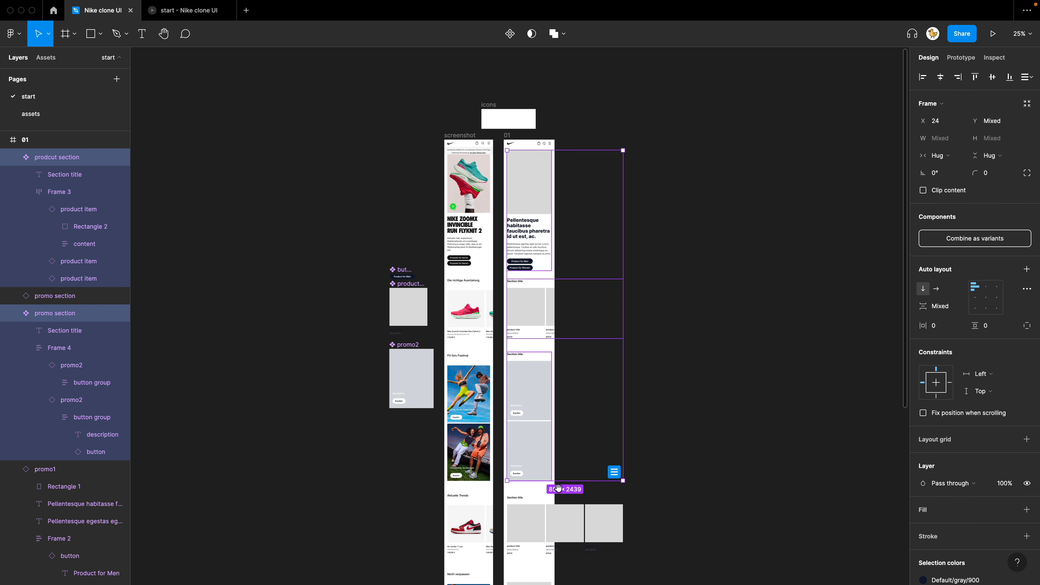
left_click_drag(558, 488, 583, 240)
left_click(557, 270, "shift")
left_click(562, 377, "shift")
left_click_drag(605, 481, 611, 314)
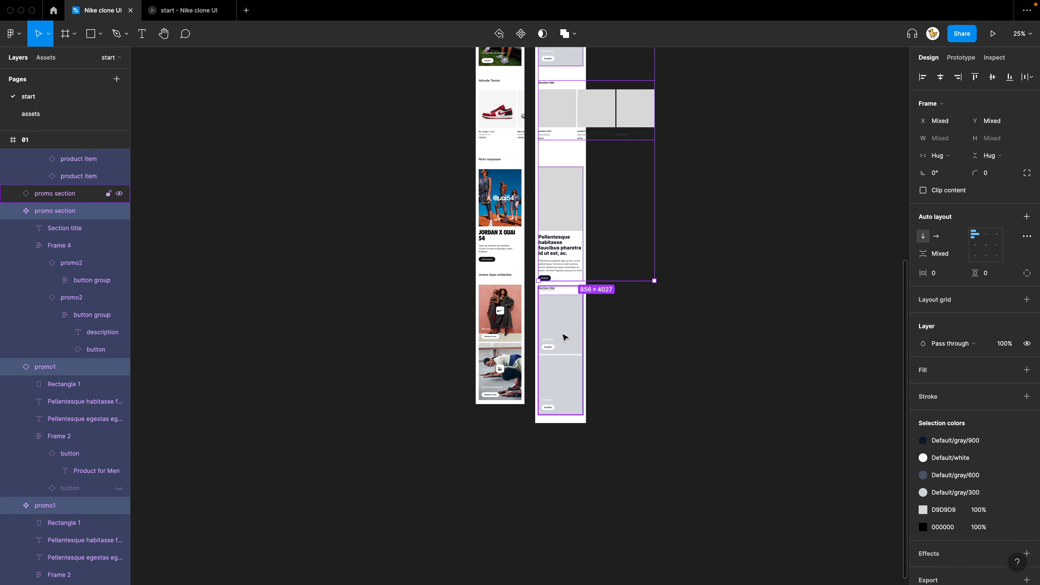
left_click(564, 337, "shift")
scroll(620, 328, "up", 7)
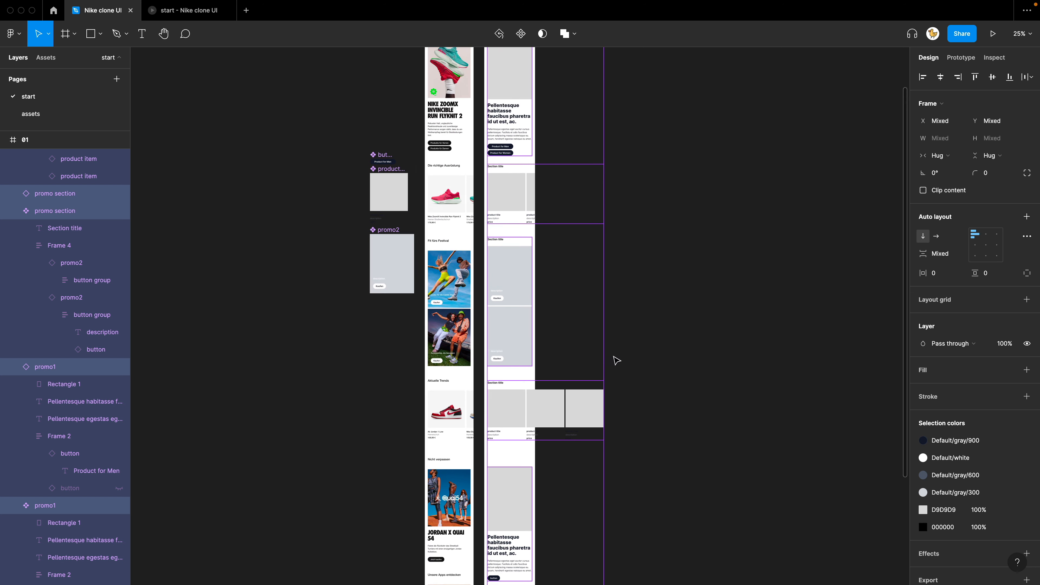
key("shift+a")
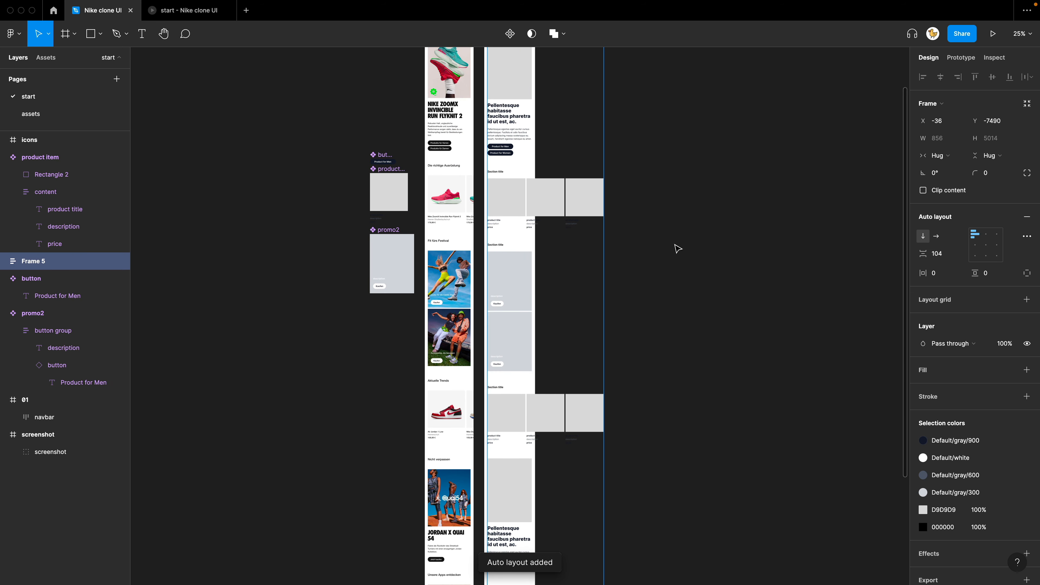
Step: Set the vertical spacing between the sections in the new auto layout frame to 72
scroll(678, 249, "up", 5)
left_click_drag(770, 297, 749, 311)
left_click(943, 258)
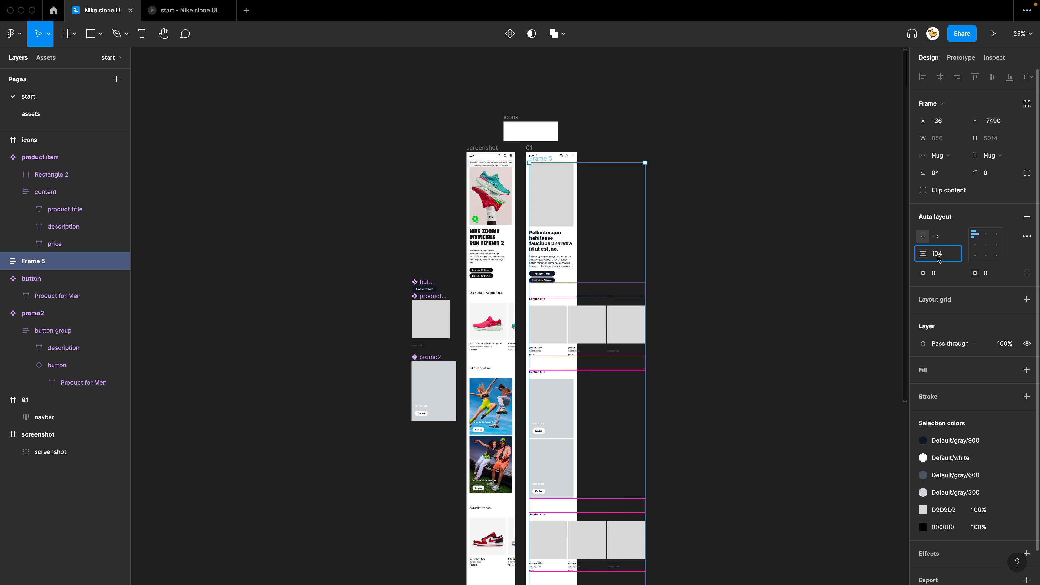
left_click_drag(950, 257, 900, 262)
type("72")
key("Return")
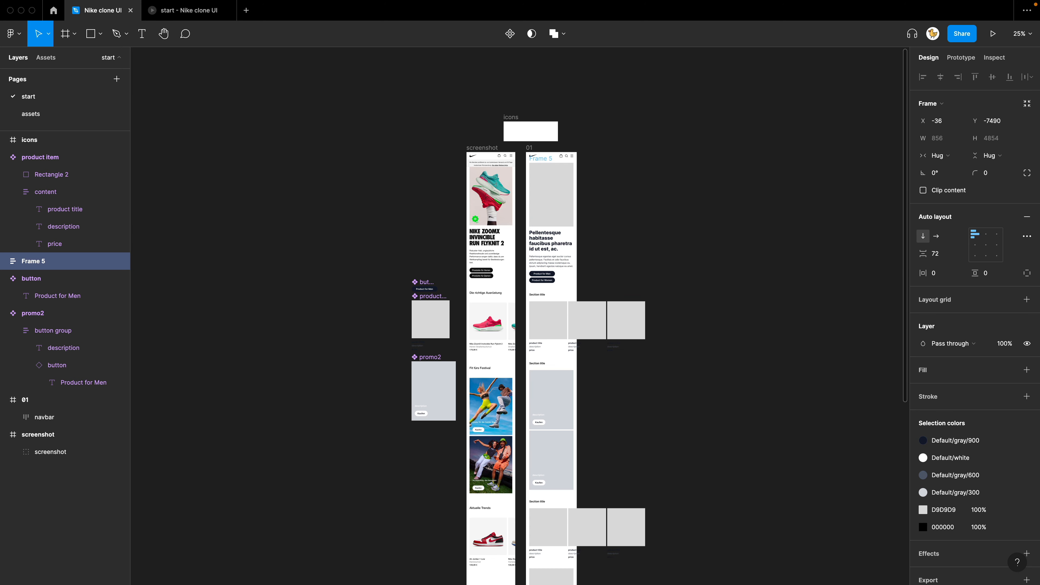
Step: Place the auto layout frame with all the sections inside frame 01 and rename it content
left_click(711, 306)
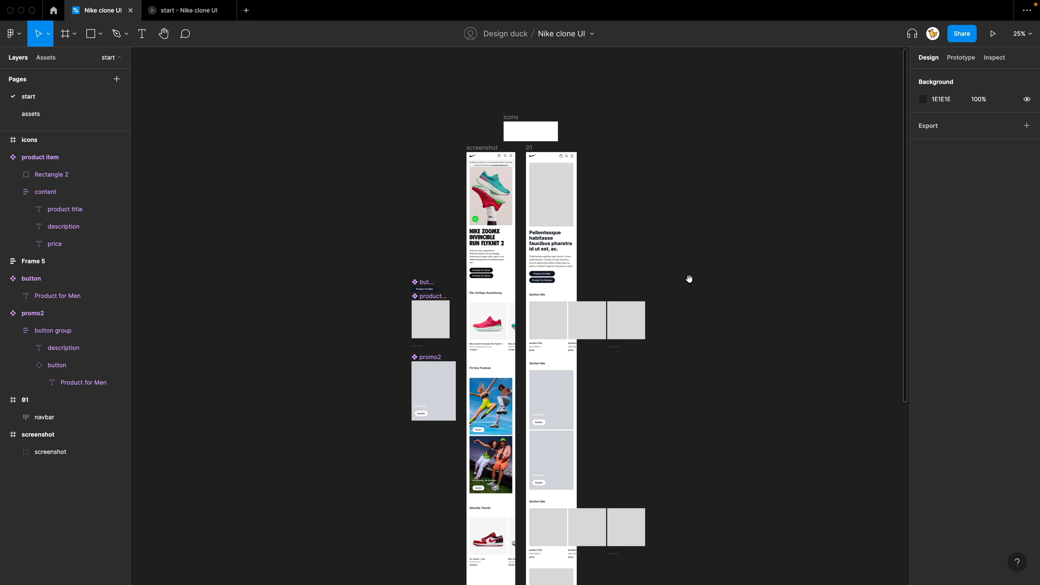
scroll(689, 279, "up", 5)
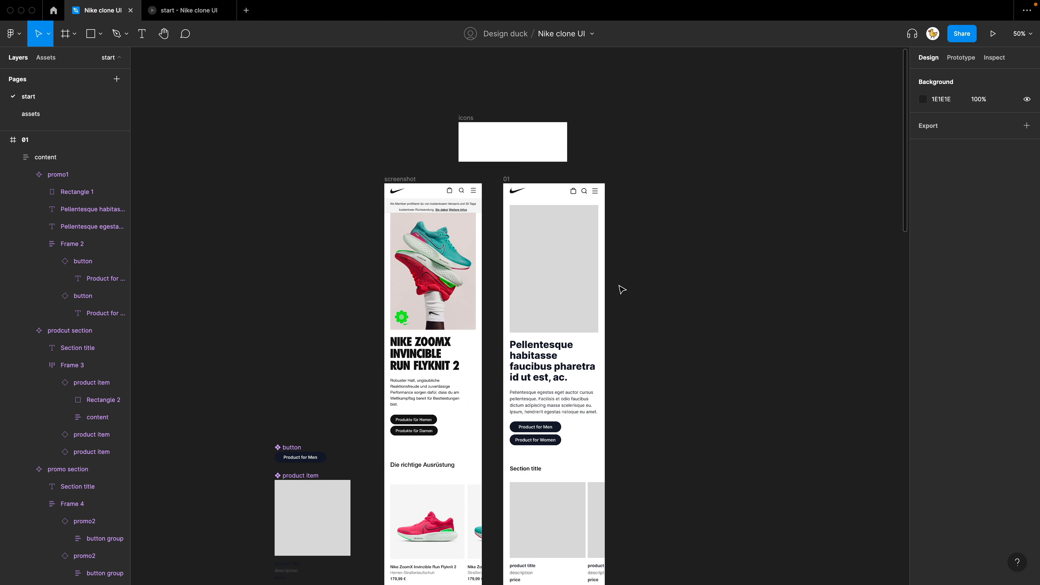
Step: Copy all the product and promo images from the assets page, leaving out the icons frame, and paste them on the start page
left_click(64, 114)
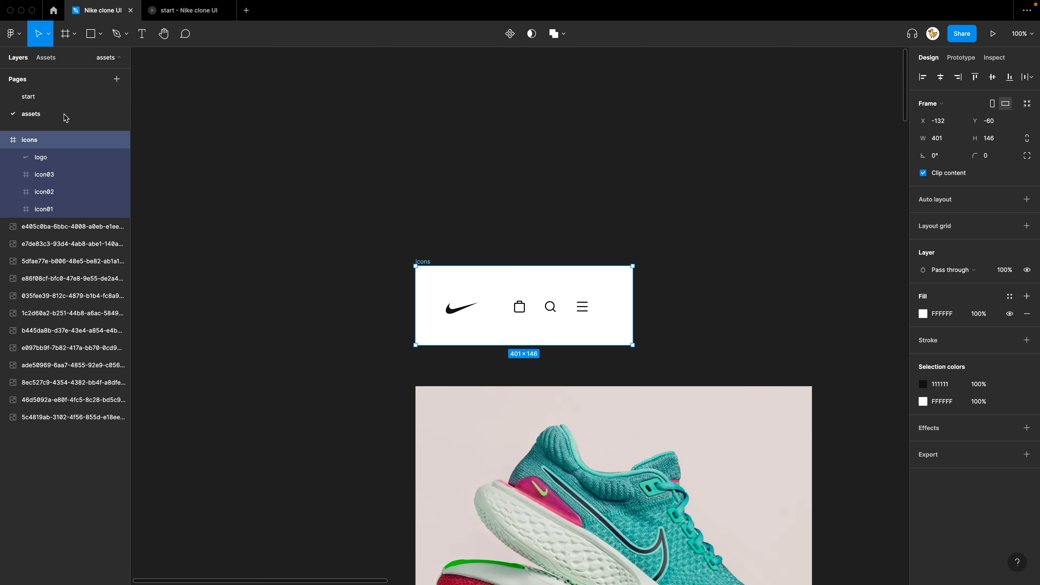
scroll(719, 358, "down", 10)
scroll(678, 402, "down", 2)
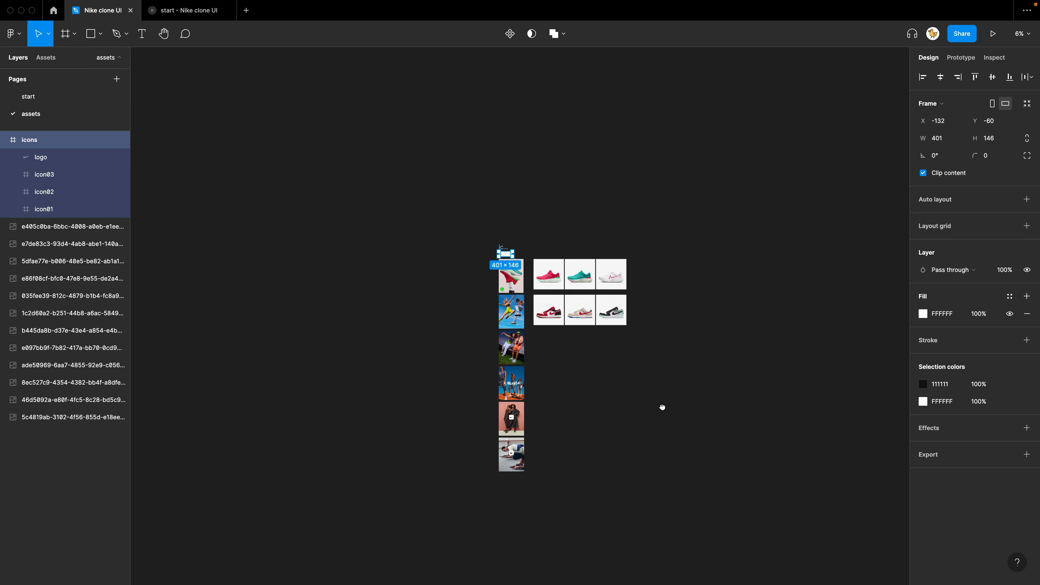
left_click_drag(700, 509, 499, 279)
left_click(43, 101)
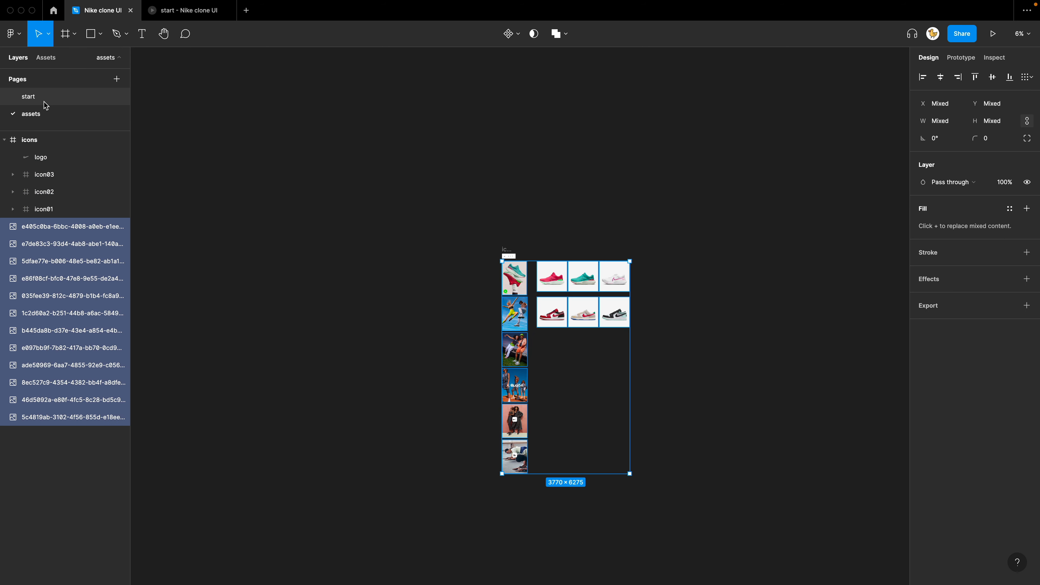
key("ctrl+v")
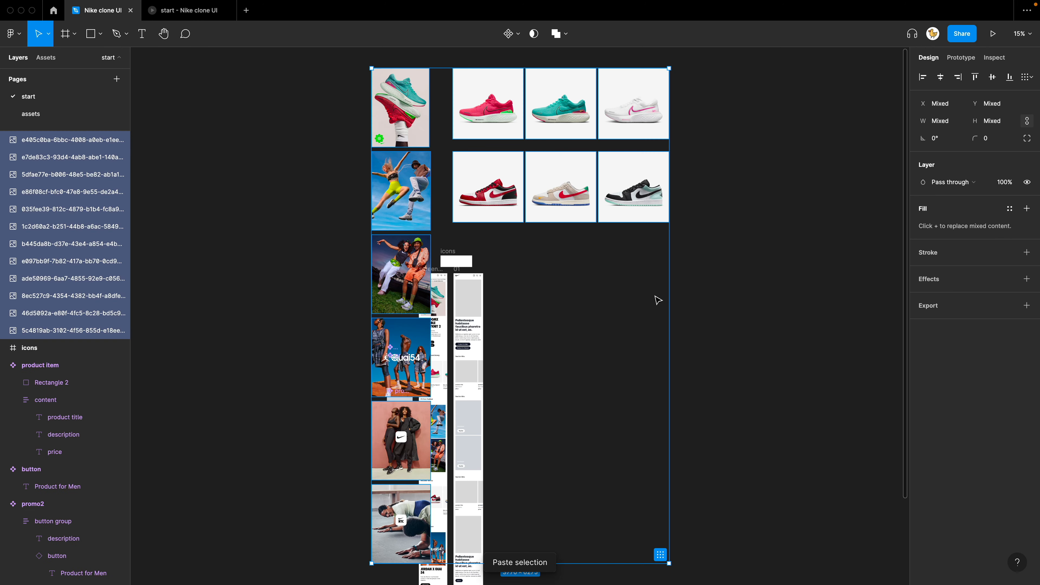
Step: Move the pasted images clear of the frames, to the right of frame 01
left_click_drag(608, 194, 543, 268)
left_click_drag(398, 244, 561, 443)
left_click(448, 420)
scroll(540, 328, "up", 8)
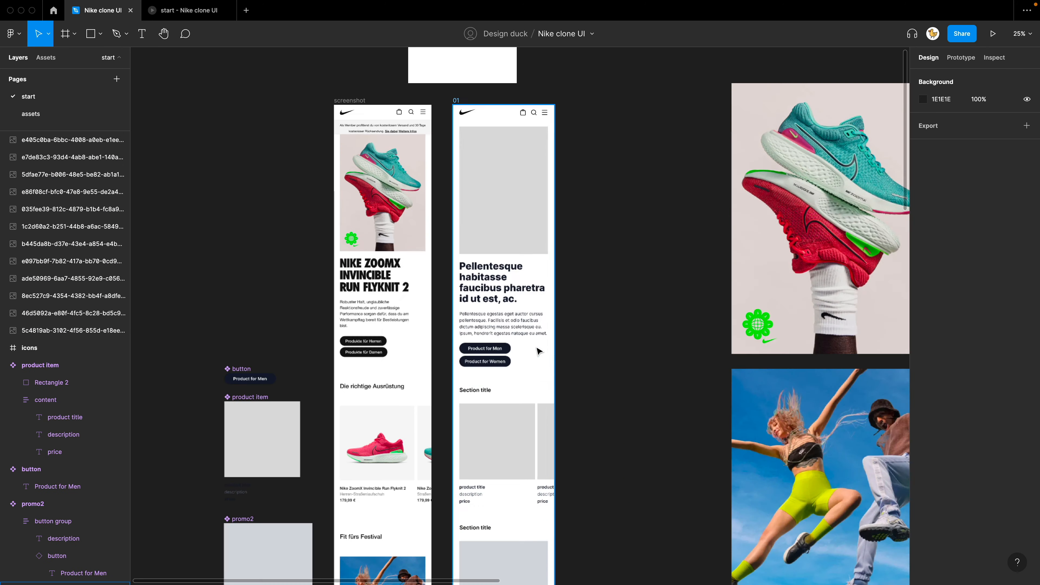
scroll(623, 452, "right", 5)
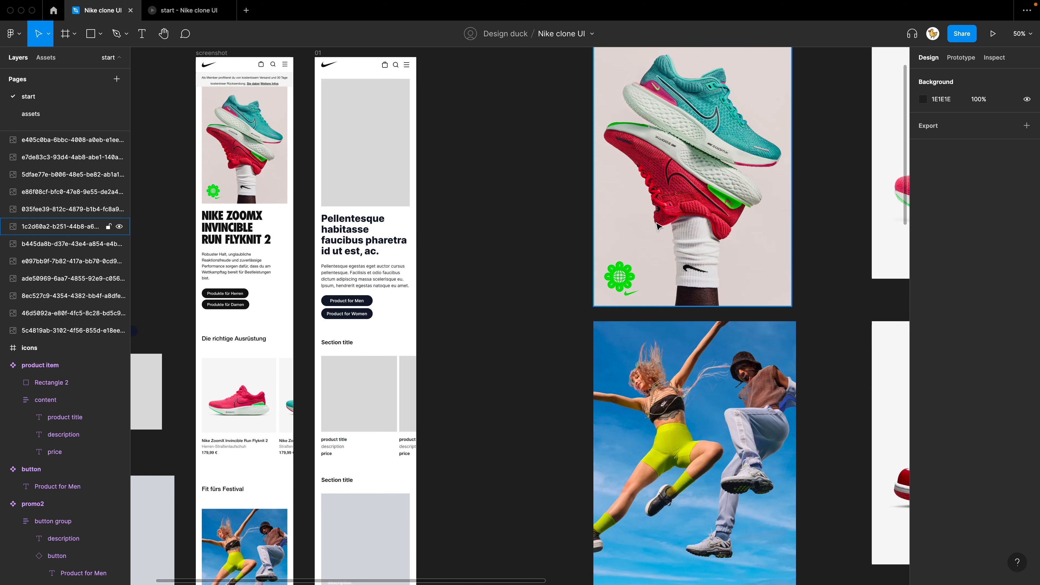
Step: Copy the properties of the stacked teal and red sneakers image and paste them onto the first promo placeholder in frame 01
left_click(655, 227)
scroll(594, 278, "up", 4)
scroll(594, 278, "left", 3)
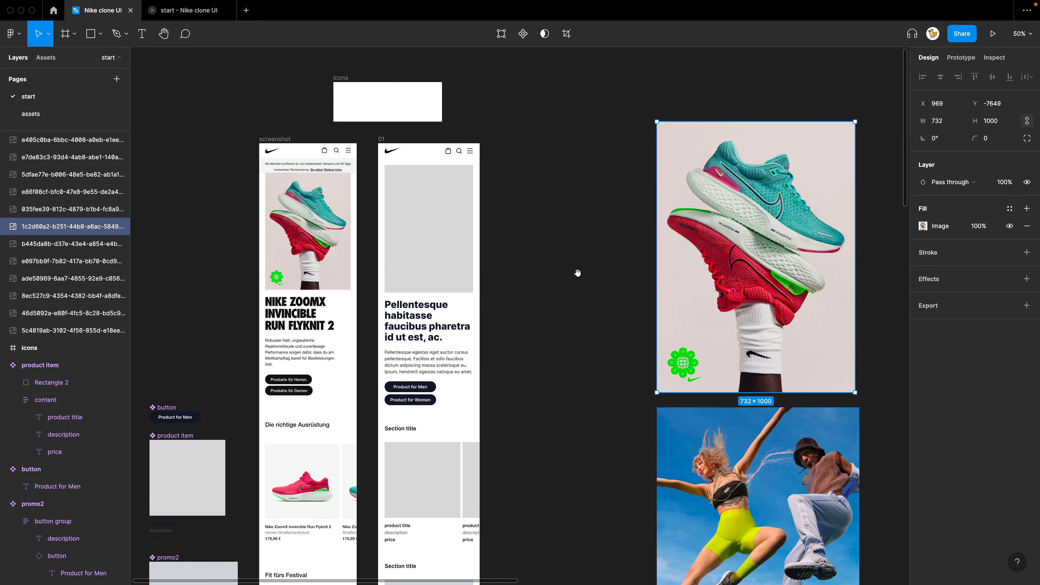
left_click(446, 256)
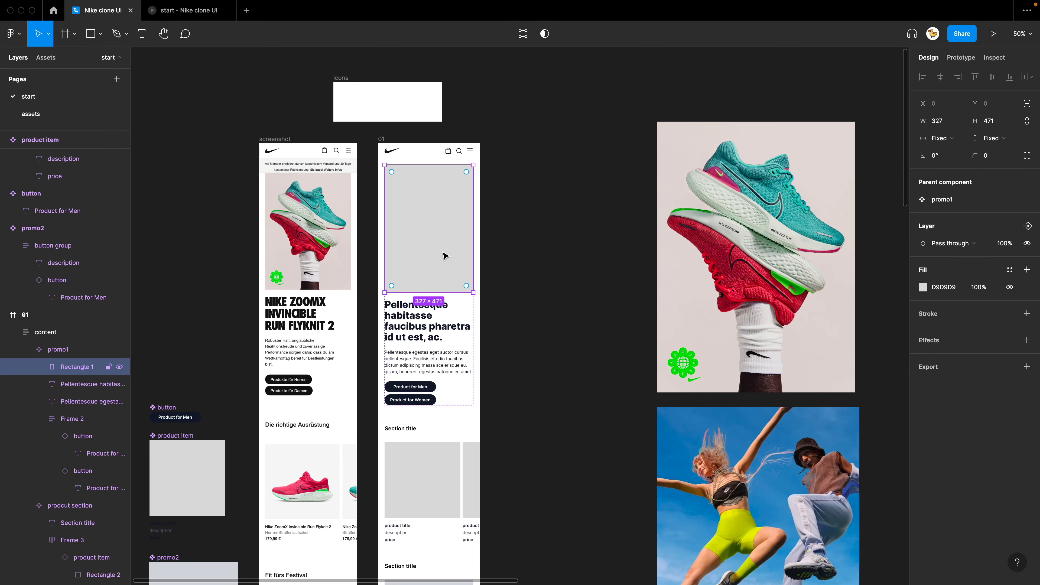
left_click(668, 273)
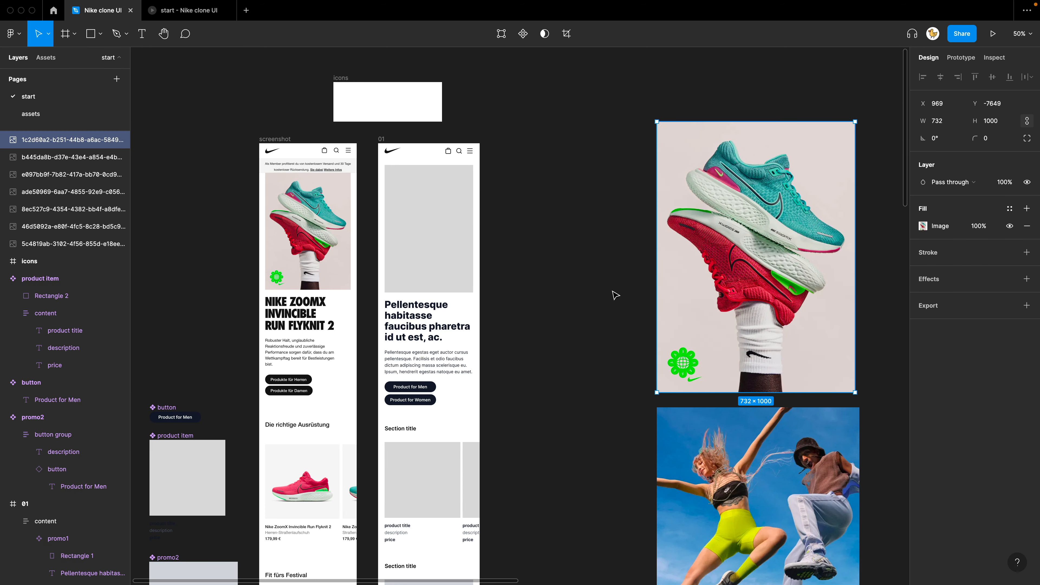
left_click(446, 246)
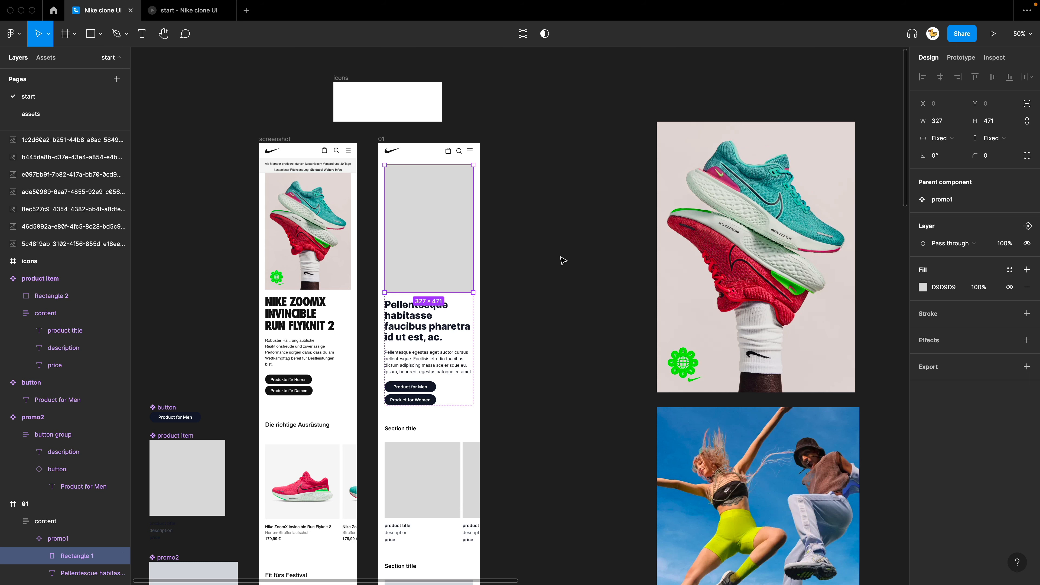
key("alt+super+v")
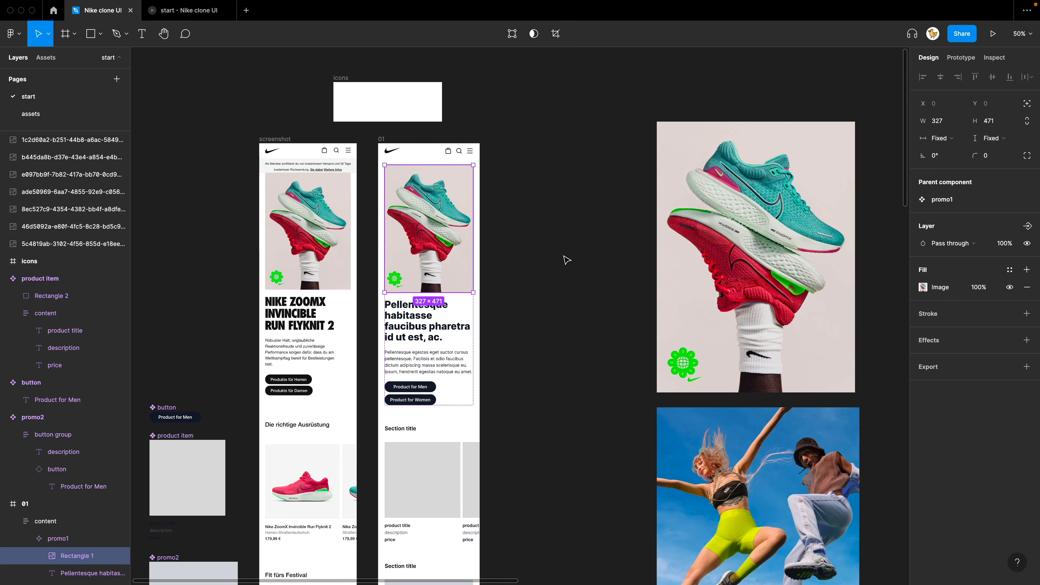
left_click(567, 262)
Step: Fill the first product placeholder in frame 01's upper product section with the pink running shoe image by pasting its properties
left_click_drag(583, 404, 563, 184)
left_click_drag(711, 299, 492, 279)
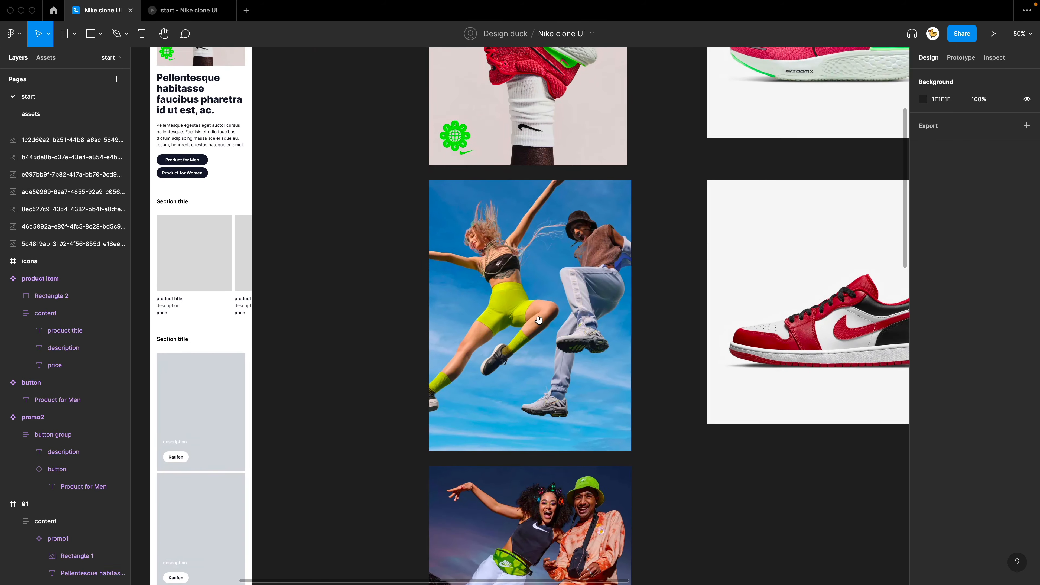
key("minus")
left_click(673, 218)
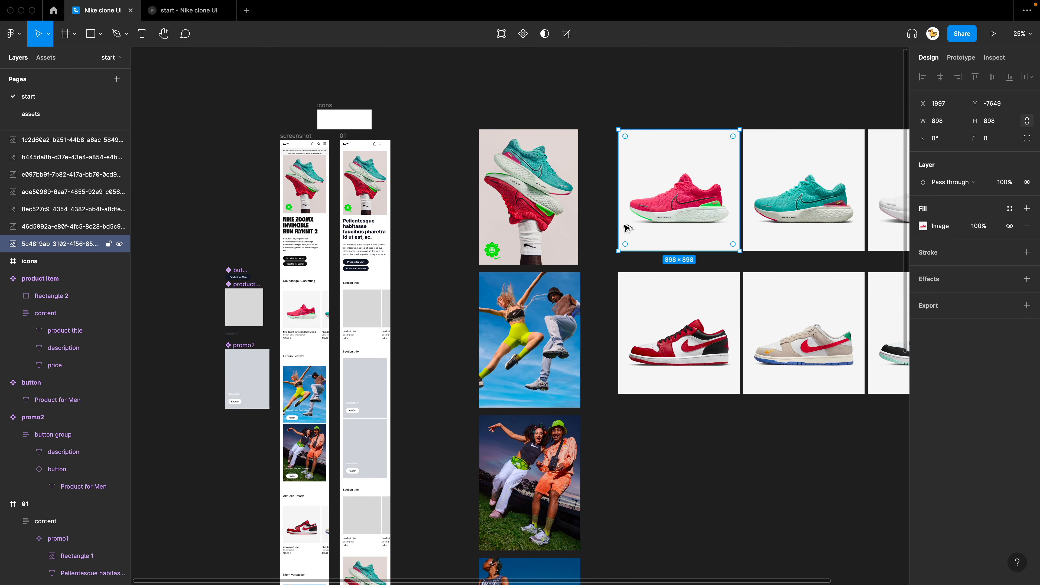
left_click(365, 307, "super")
key("alt+super+v")
left_click(427, 342)
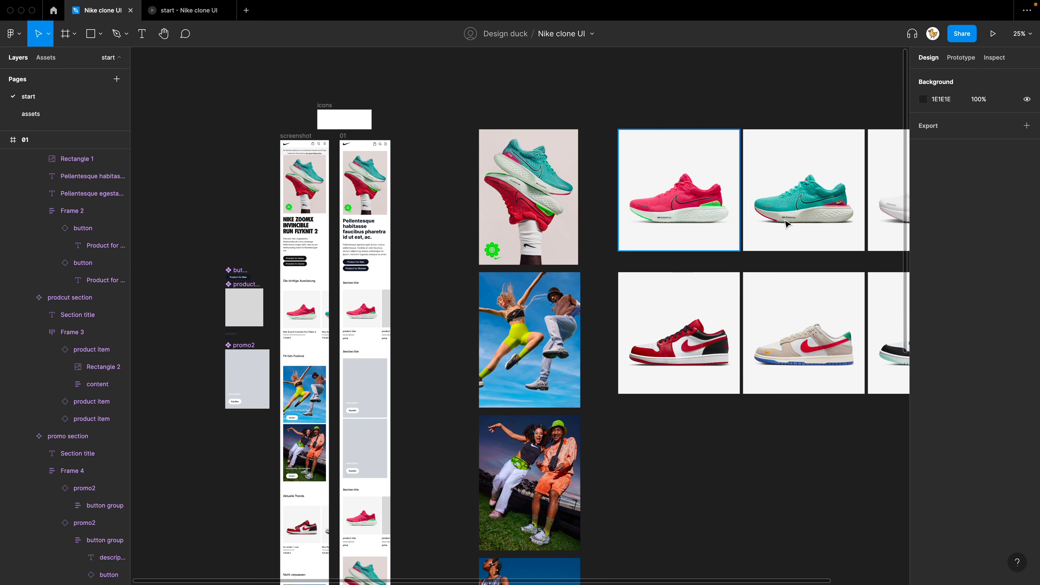
Step: Paste the teal running shoe image's properties onto the second product placeholder in the upper product section
left_click(786, 223)
left_click(387, 315, "super")
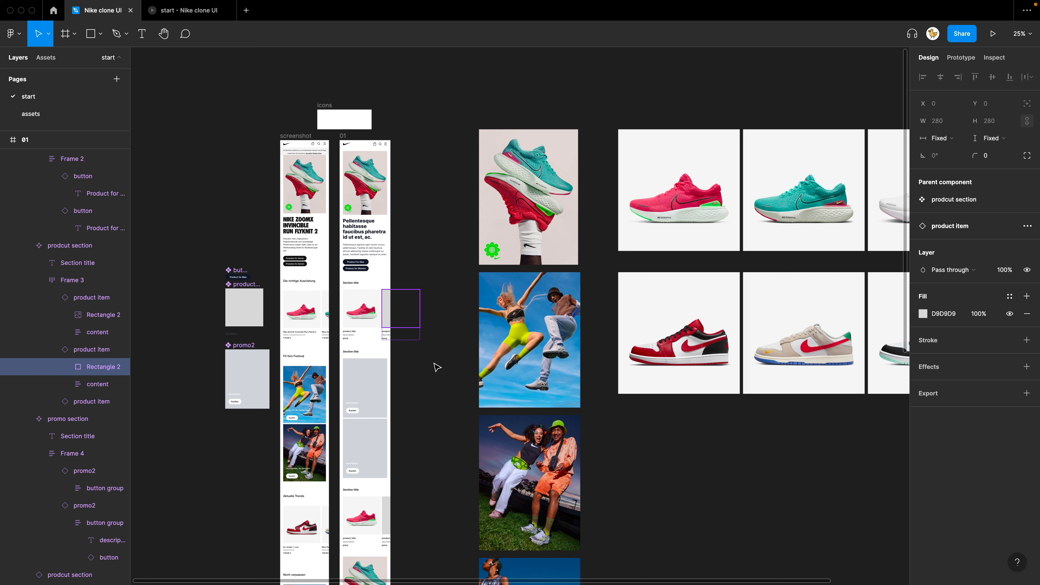
key("alt+super+v")
left_click(424, 379)
Step: Paste the properties of the jumping couple photo onto the first promo2 card in frame 01's upper promo section
scroll(434, 328, "down", 5)
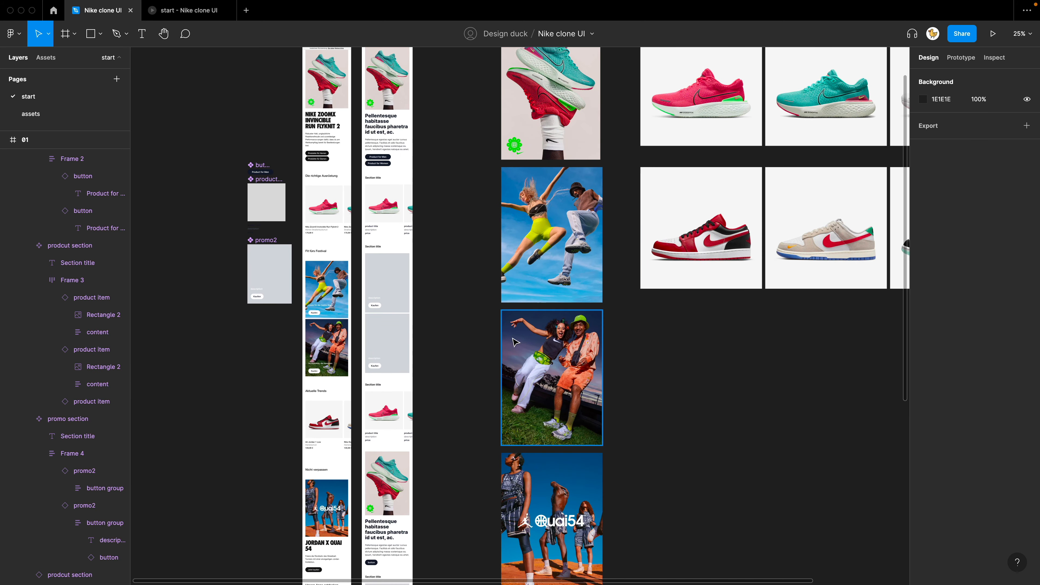
scroll(515, 342, "left", 3)
left_click(674, 260)
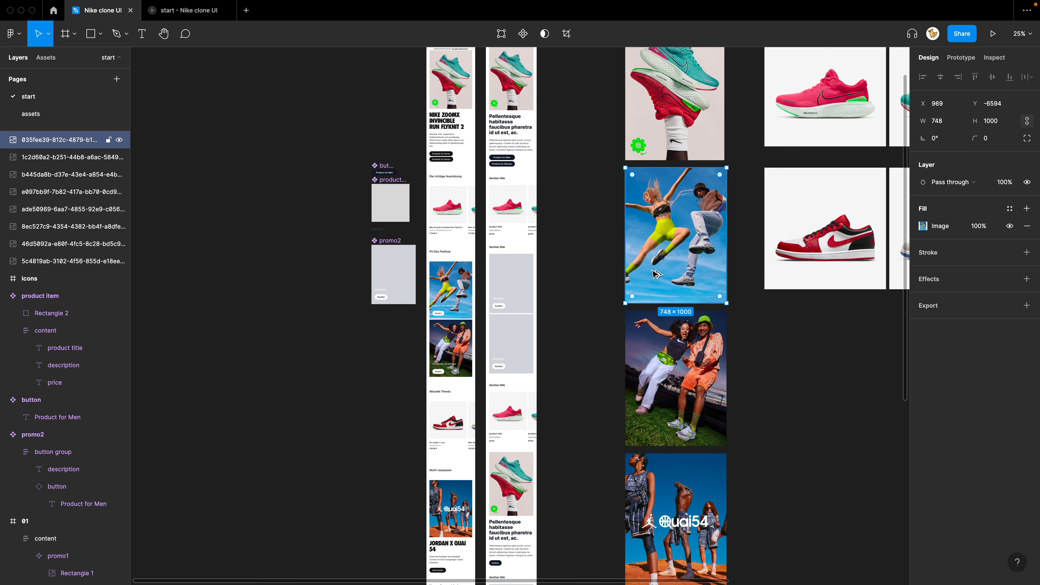
left_click(515, 280, "super")
key("alt+super+v")
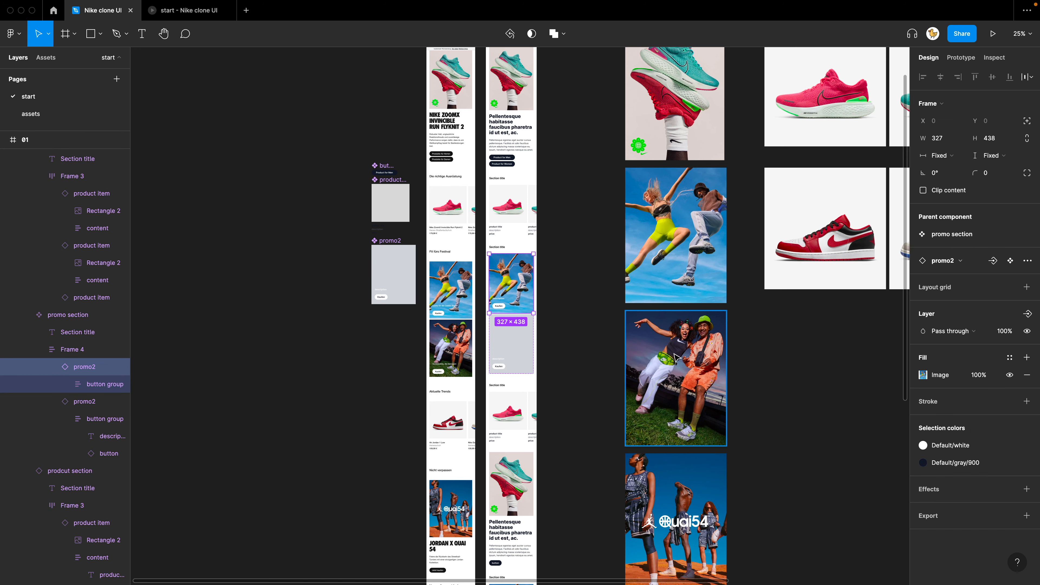
Step: Fill the second promo2 card of the upper promo section with the photo of the couple on the grass
left_click(627, 317)
left_click(517, 349, "super")
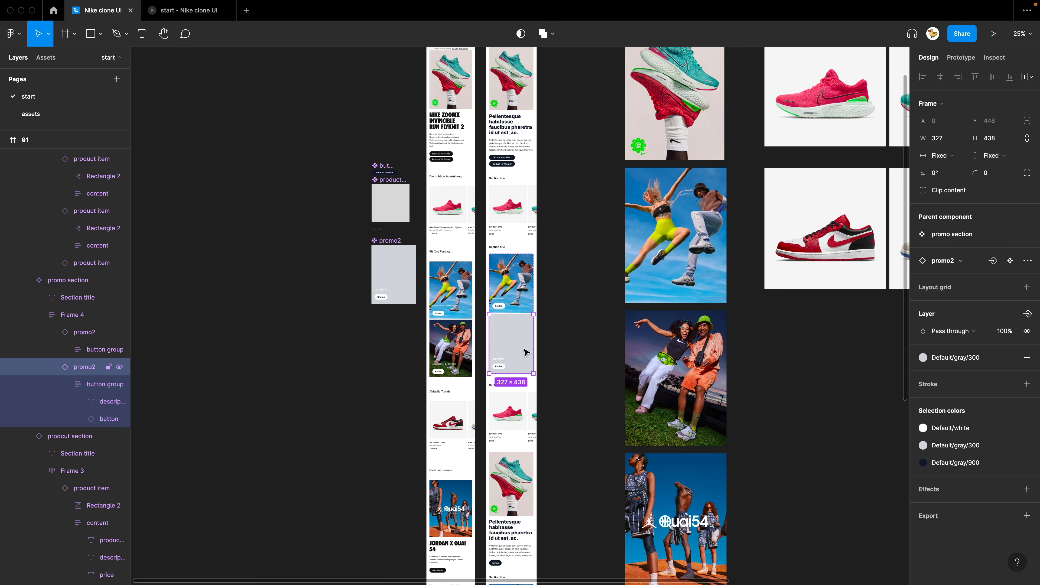
key("alt+super+v")
left_click(599, 422)
Step: Replace the first product image in frame 01's lower product section with the red, black and white sneaker image
scroll(634, 294, "down", 5)
scroll(633, 294, "up", 4)
scroll(634, 294, "right", 4)
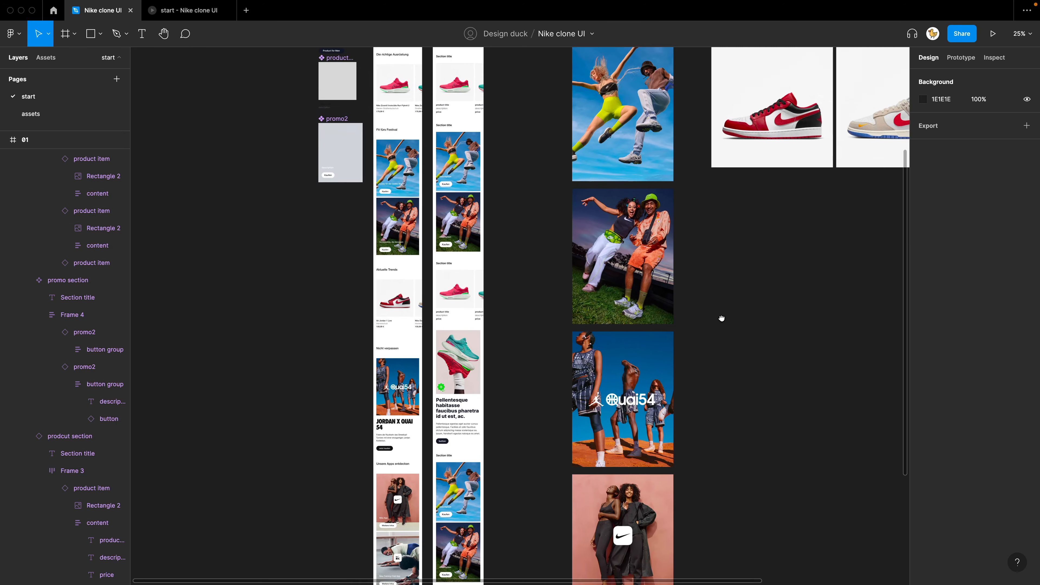
scroll(578, 339, "up", 2)
scroll(578, 339, "right", 3)
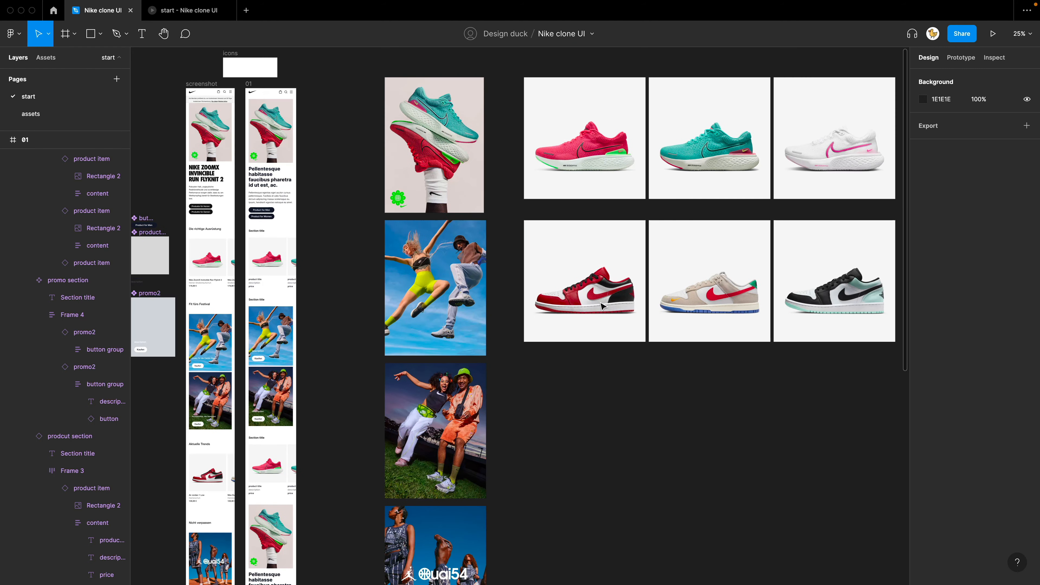
left_click(602, 319)
left_click(270, 467, "super")
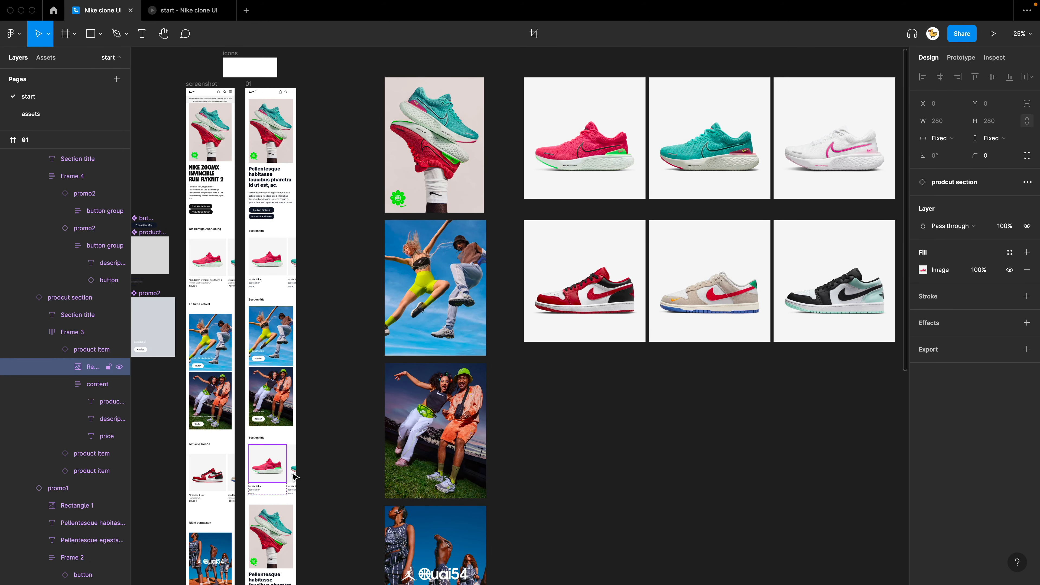
Step: Replace the second product image in the lower product section with the beige sneaker with the red swoosh
left_click(722, 287)
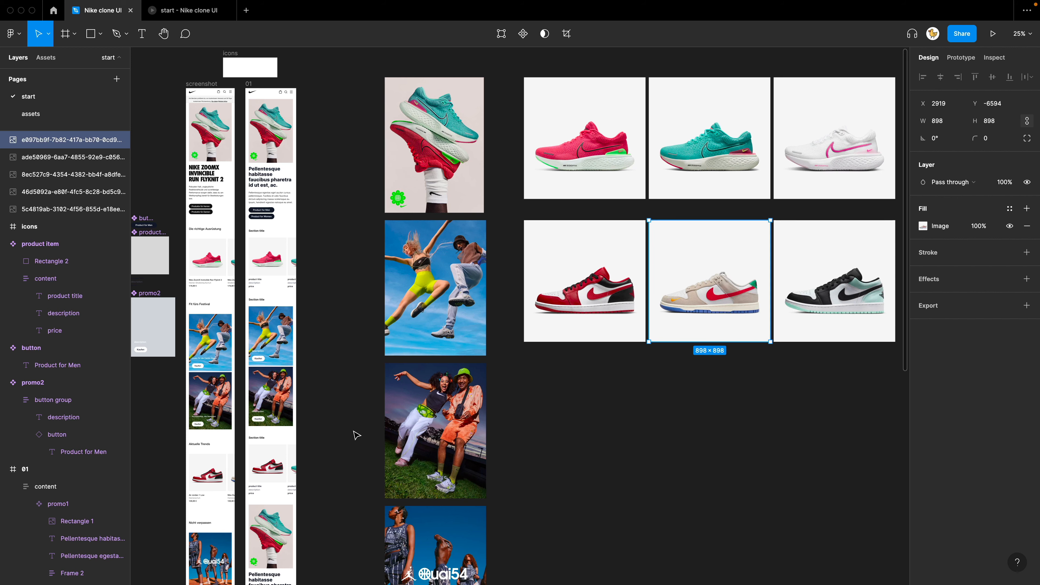
left_click(328, 463)
left_click(309, 478, "super")
left_click(343, 512)
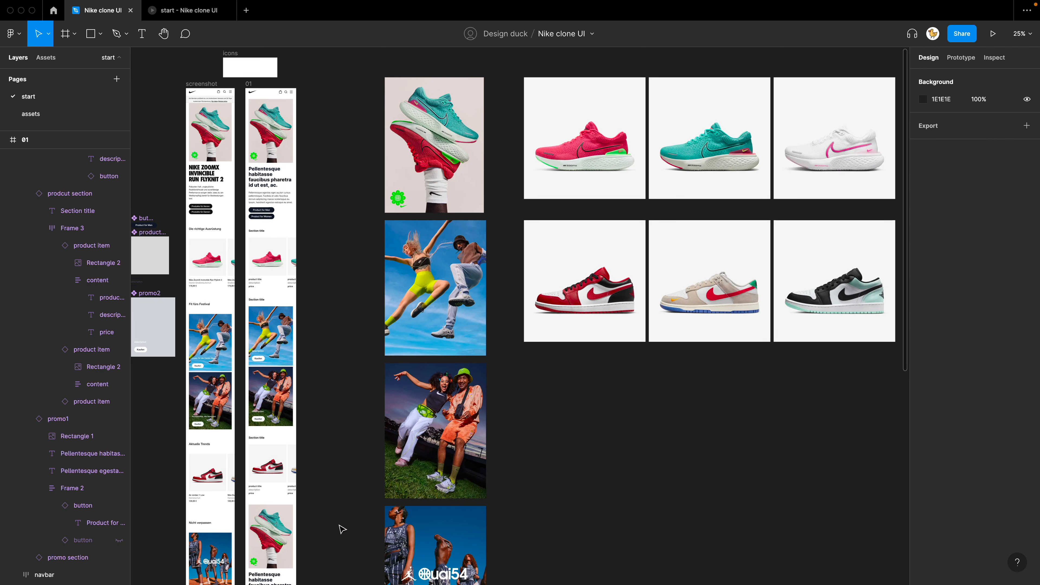
Step: Copy the Quai54 image's properties and paste them onto the image of the lower promo1 section in frame 01
scroll(341, 529, "down", 5)
scroll(341, 529, "left", 2)
scroll(401, 352, "up", 2)
scroll(402, 353, "left", 1)
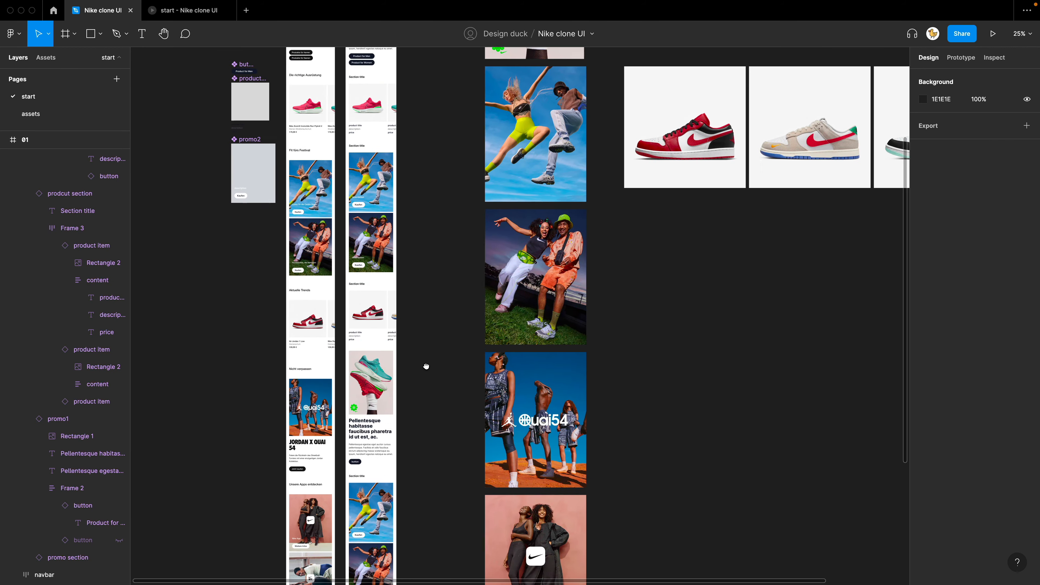
left_click(541, 426)
key("alt+super+c")
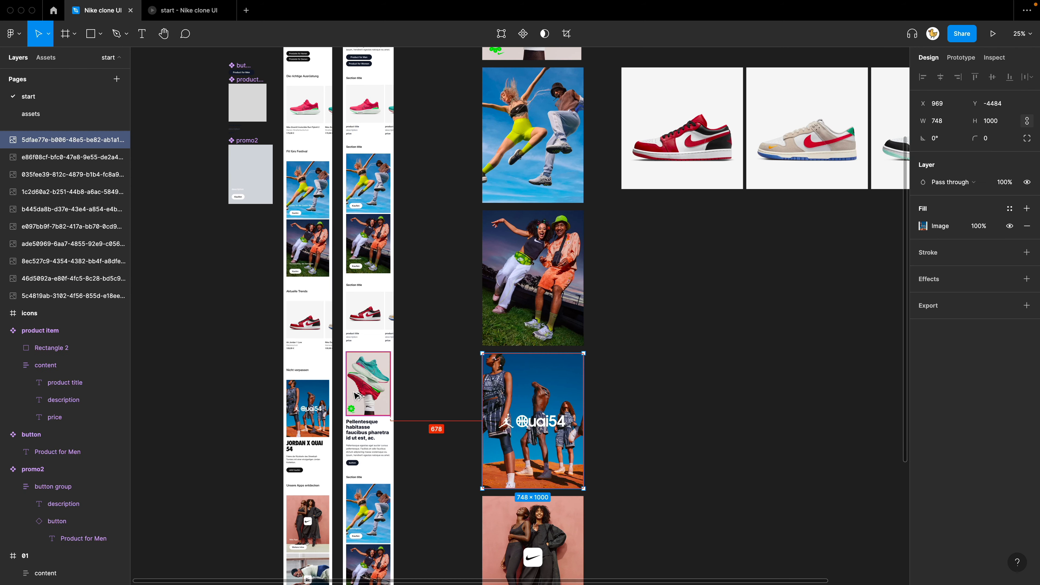
left_click(380, 406, "super")
key("alt+super+v")
left_click(441, 457)
Step: Replace the first card image in frame 01's last promo section with the photo of two women against the pink wall
scroll(441, 458, "down", 5)
scroll(441, 458, "left", 1)
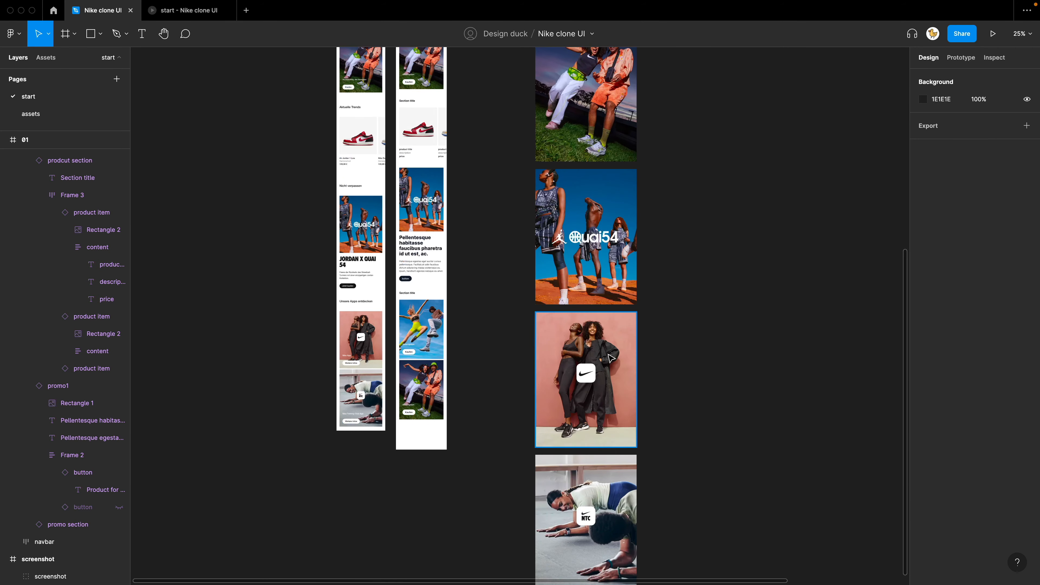
left_click(606, 379)
key("alt+super+c")
left_click(405, 325, "super")
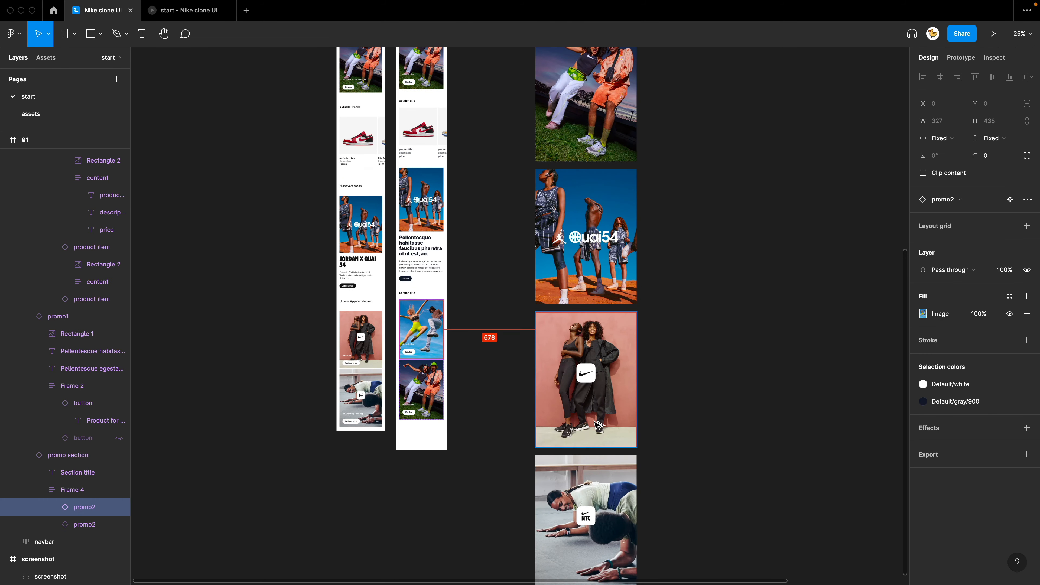
key("alt+super+v")
left_click(478, 488)
Step: Replace the second card image in the last promo section with the NTC workout photo by pasting its properties
scroll(622, 432, "down", 3)
left_click(622, 432)
key("alt+super+c")
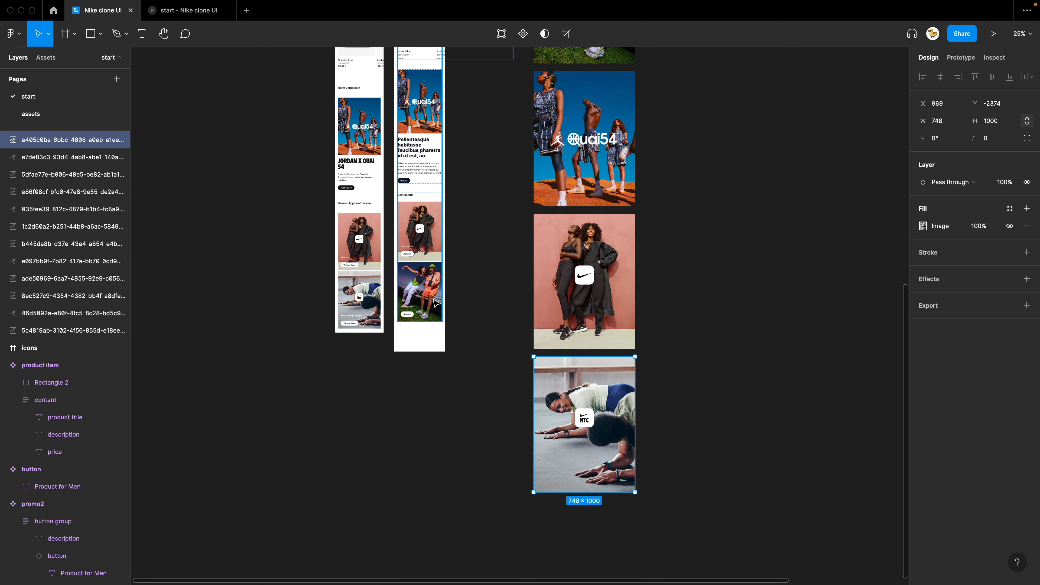
left_click(422, 303, "super")
key("alt+super+v")
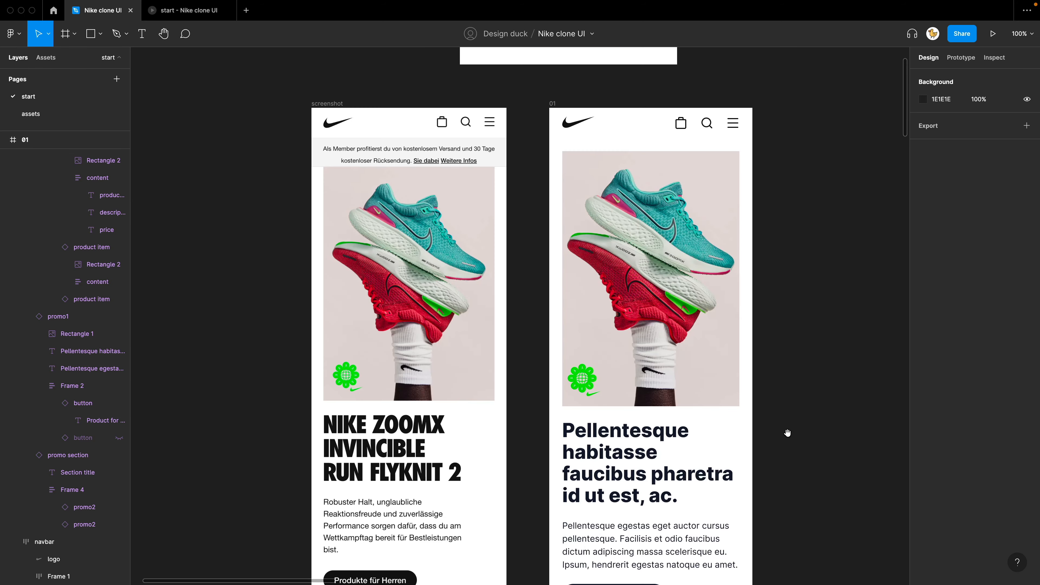
Step: Compare frame 01 with the reference screenshot section by section, checking the images, titles, texts and spacing
left_click_drag(787, 432, 785, 344)
scroll(786, 344, "down", 5)
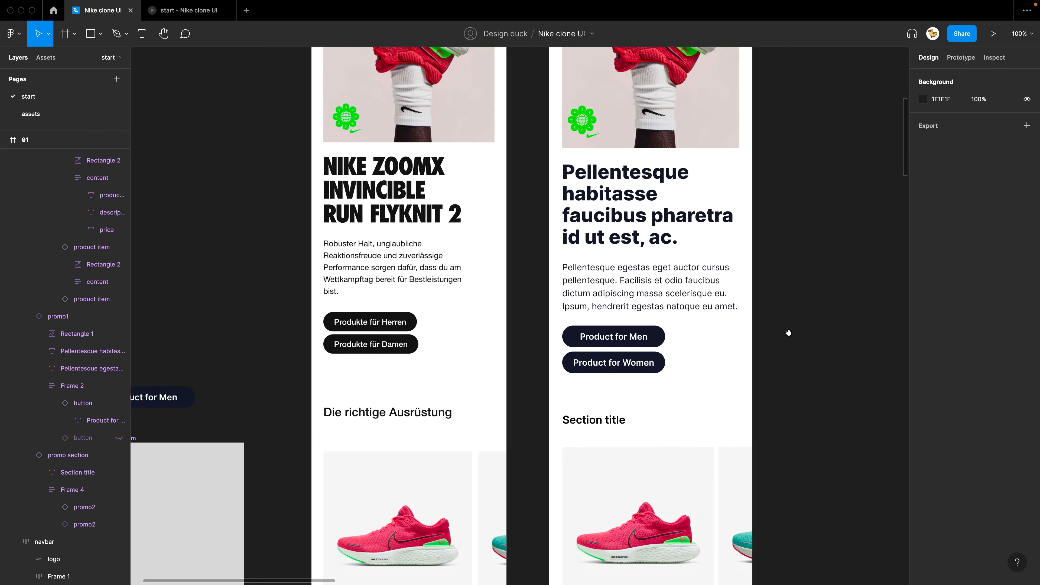
scroll(782, 334, "down", 2)
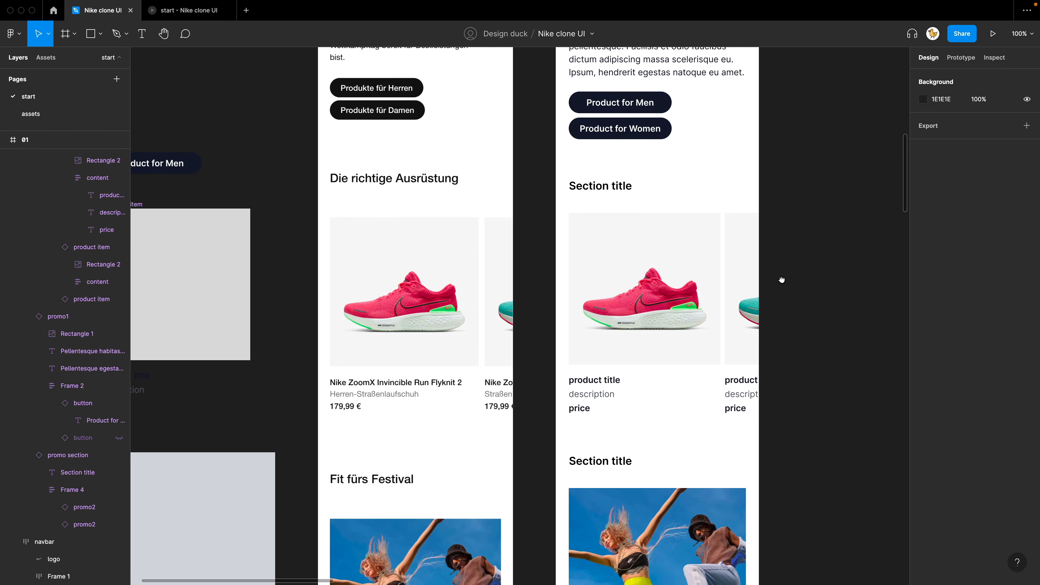
scroll(787, 363, "down", 1)
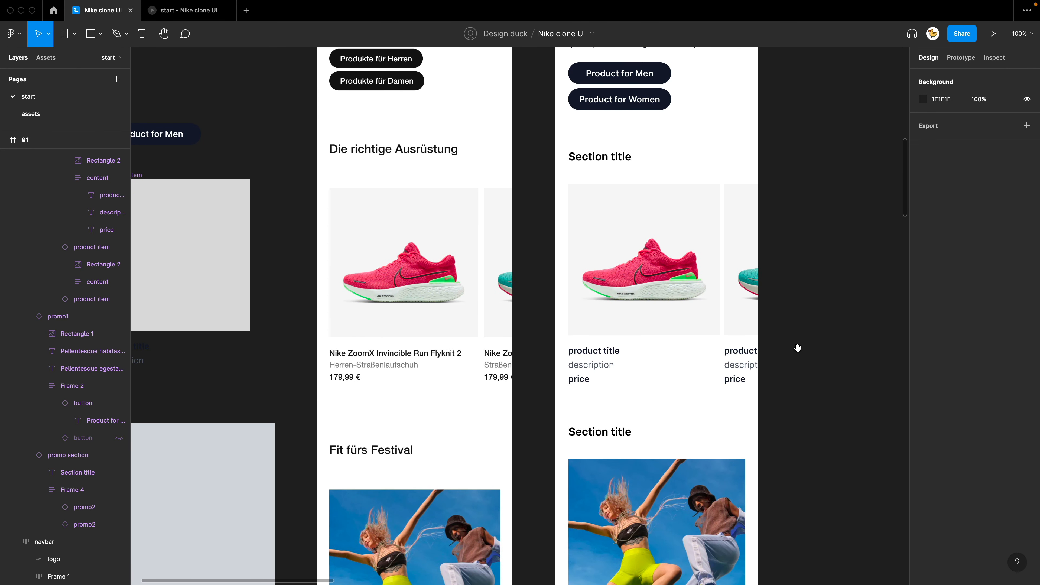
scroll(793, 409, "down", 2)
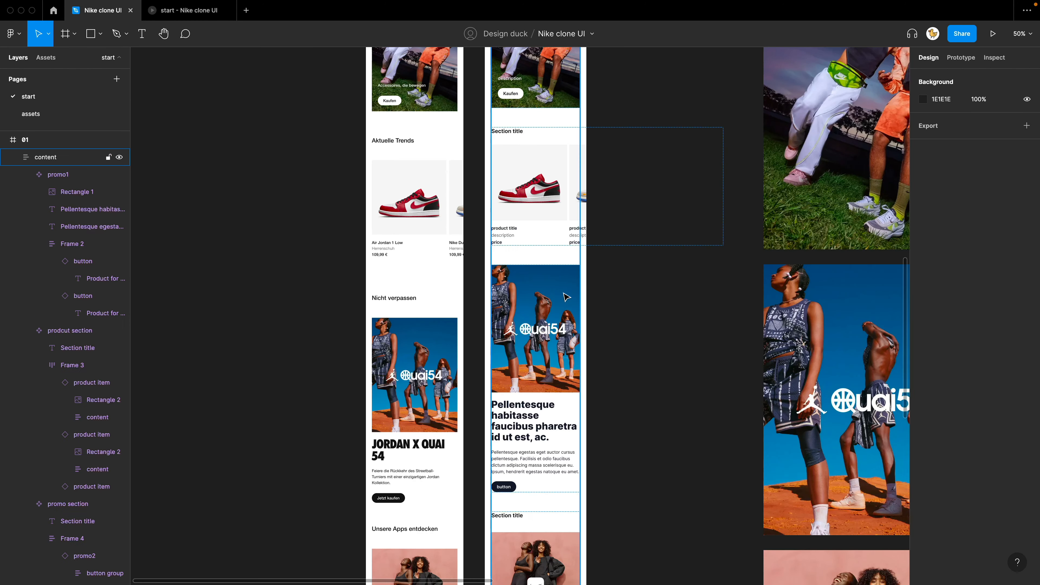
key("super+plus")
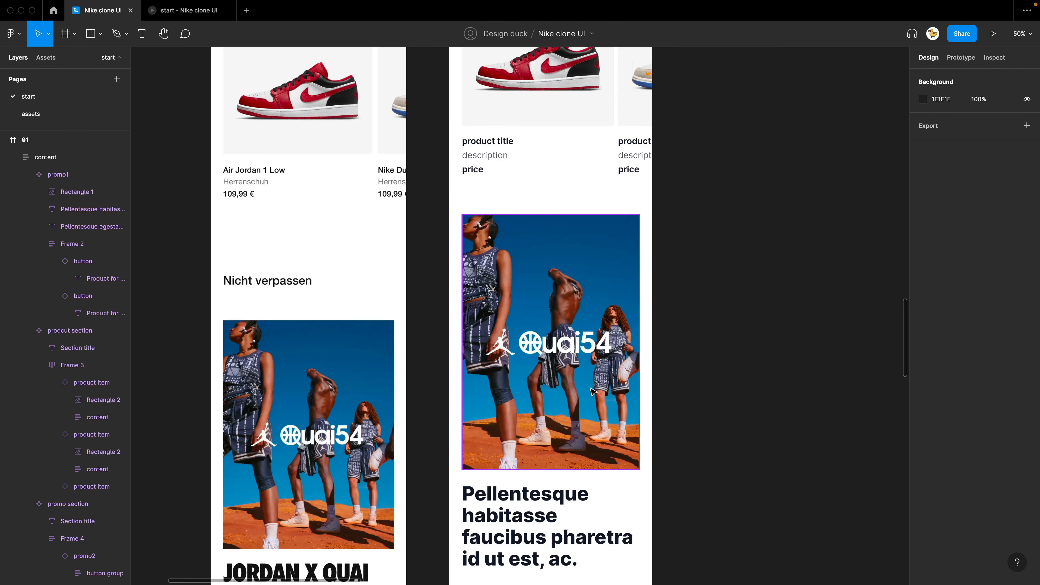
scroll(483, 414, "down", 4)
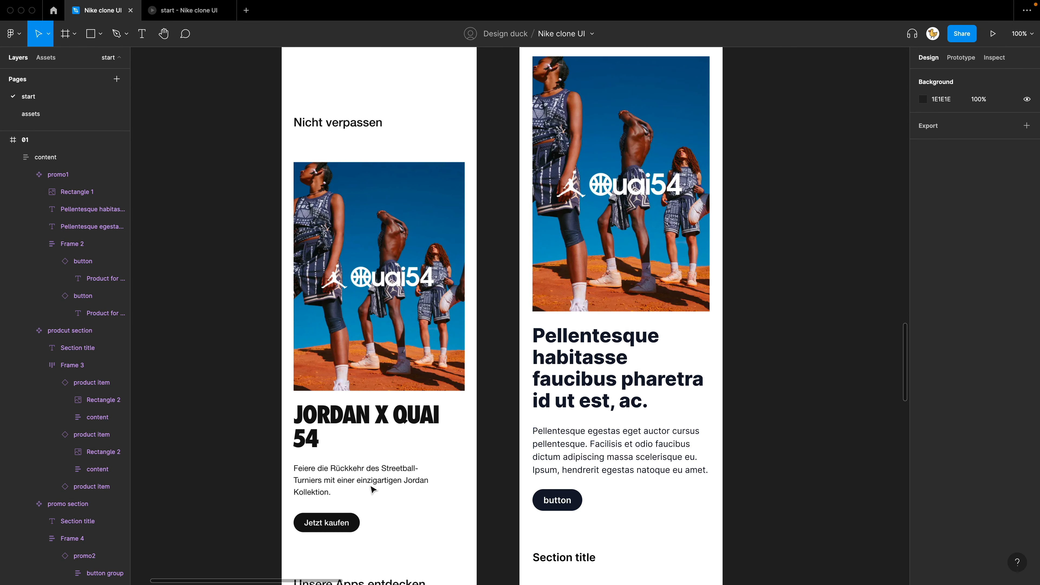
key("super+minus")
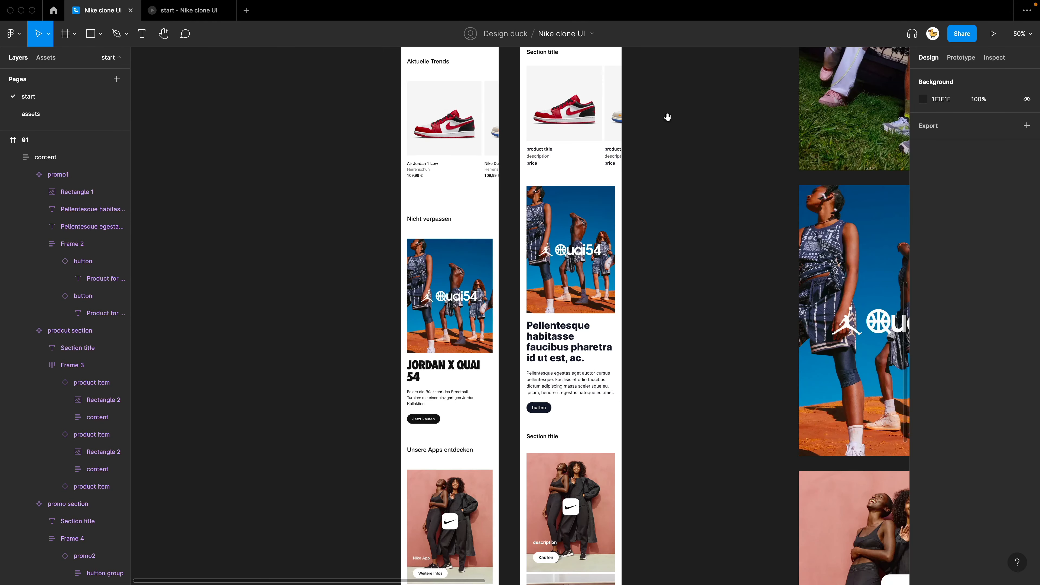
left_click_drag(668, 117, 658, 385)
left_click_drag(646, 204, 646, 235)
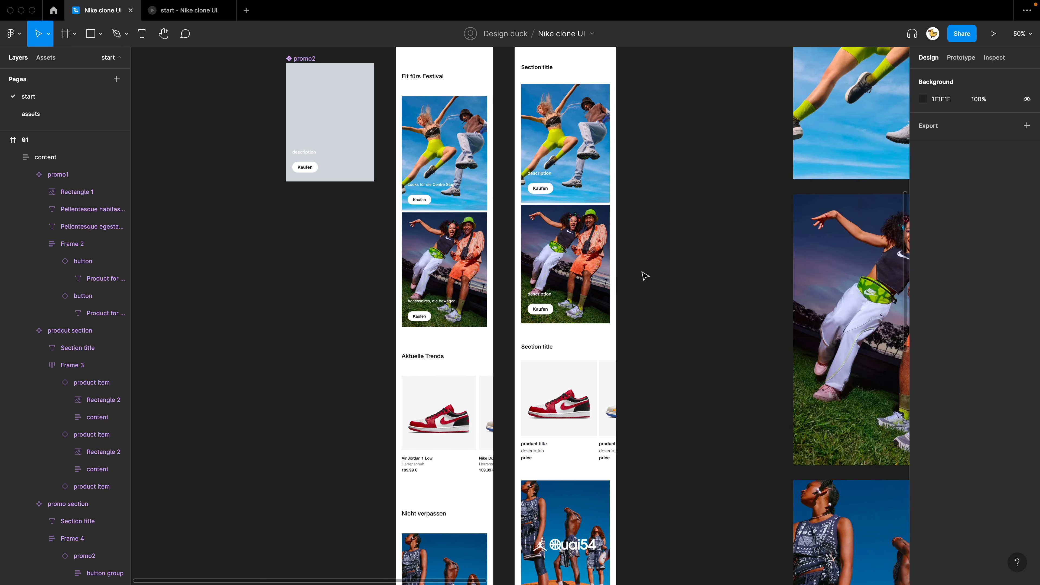
key("super+plus")
left_click_drag(566, 423, 551, 267)
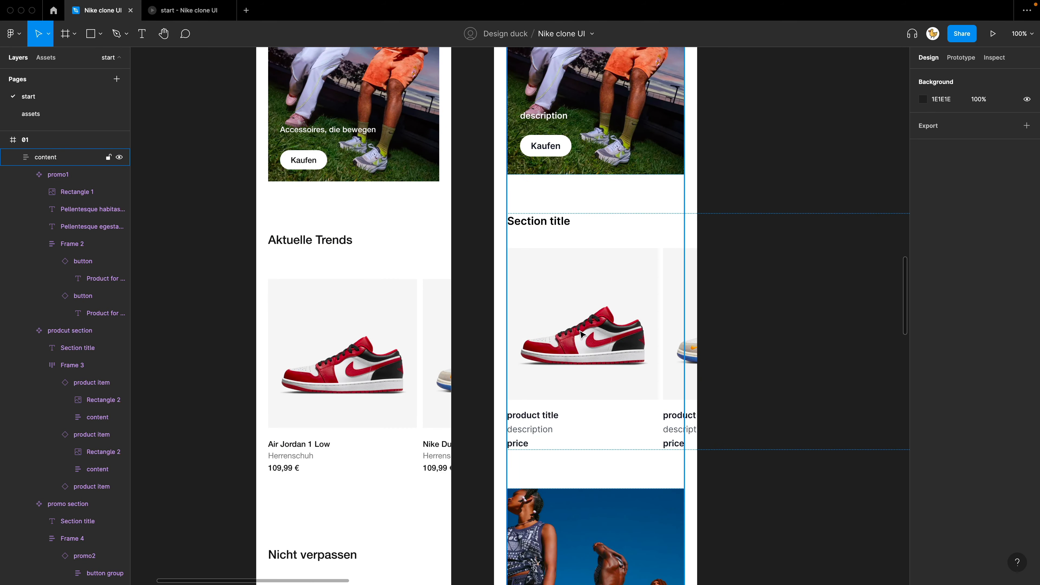
left_click(583, 329)
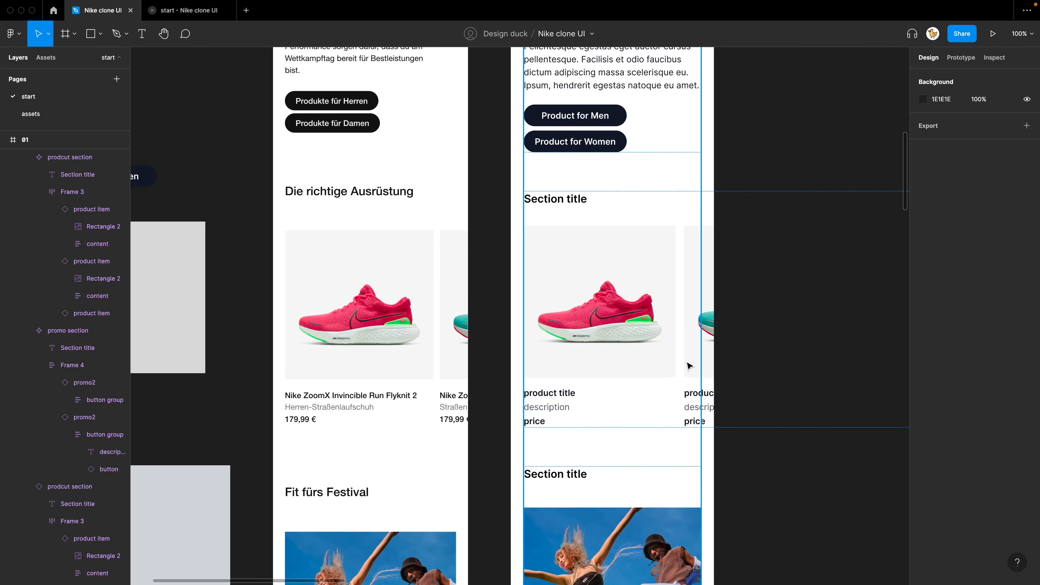
key("super+minus")
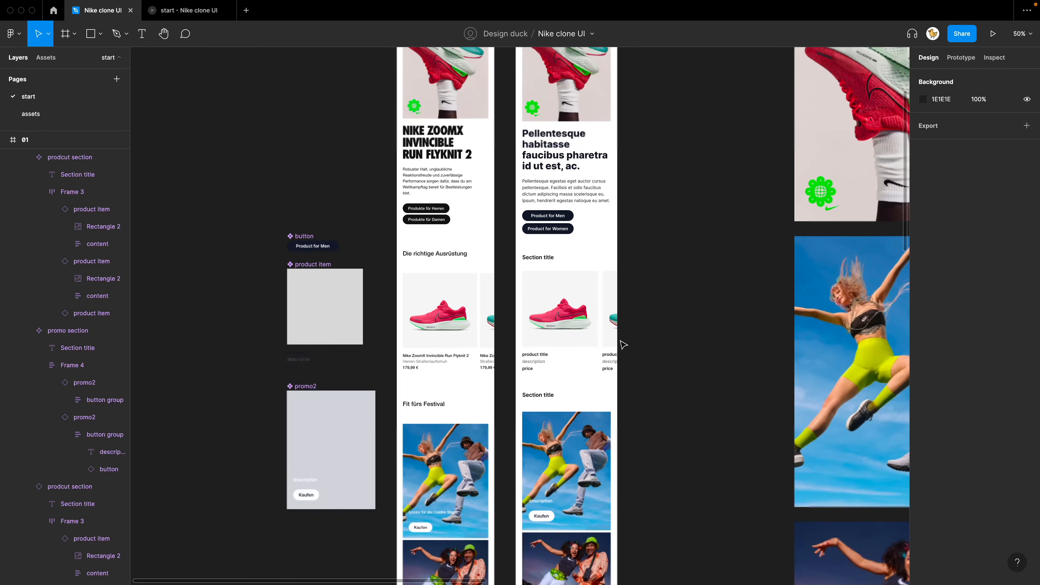
Step: Review the finished frame 01 beside the reference screenshot from the header down to the last promo section and back
left_click_drag(650, 217, 603, 376)
left_click_drag(630, 331, 602, 315)
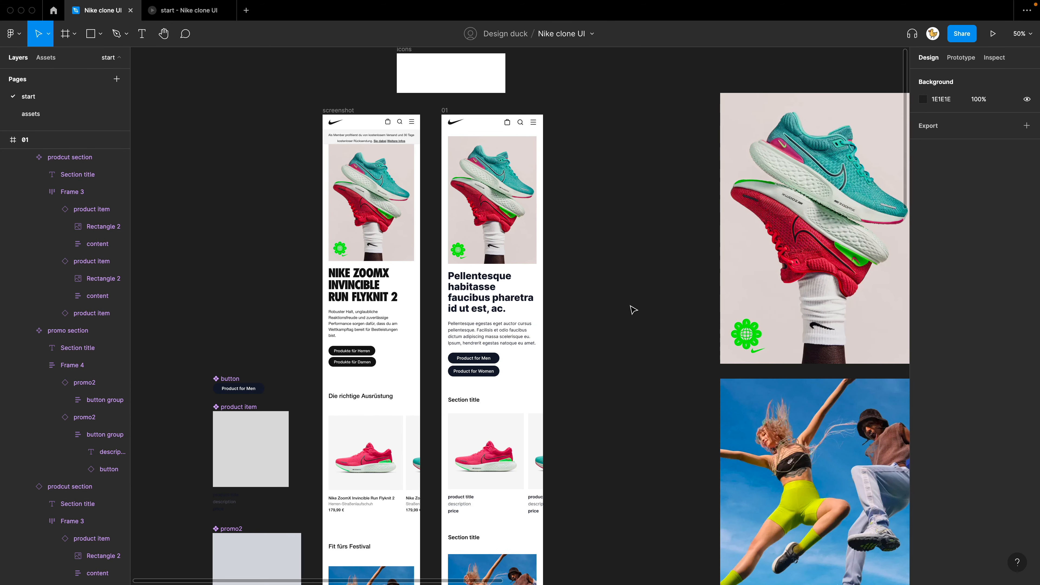
left_click_drag(614, 279, 635, 266)
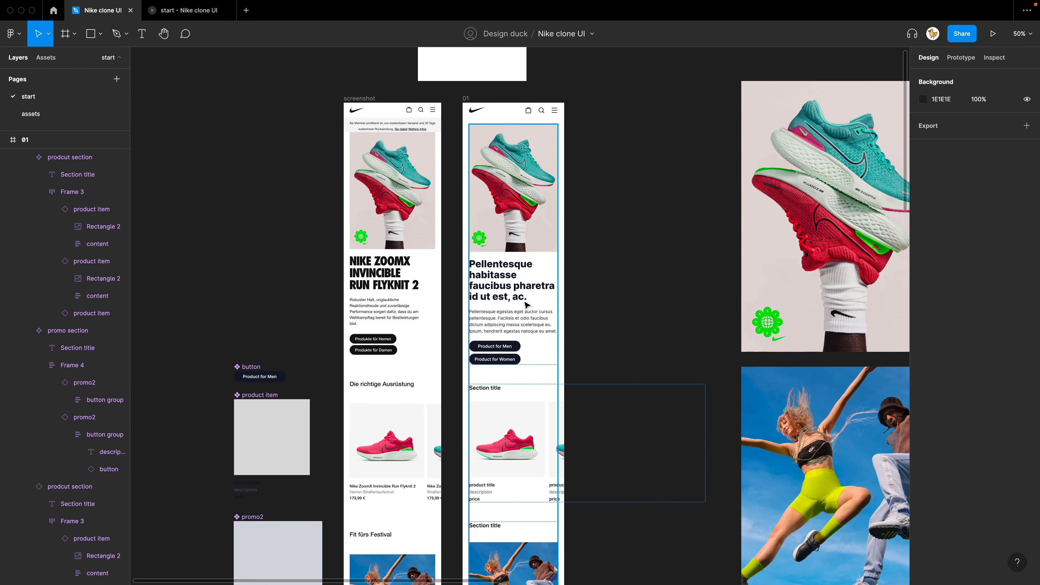
mouse_move(622, 335)
left_mouse_down()
mouse_move(603, 360)
mouse_move(594, 269)
mouse_move(595, 287)
left_mouse_up()
left_click_drag(599, 415, 586, 314)
scroll(577, 320, "down", 1)
key("minus")
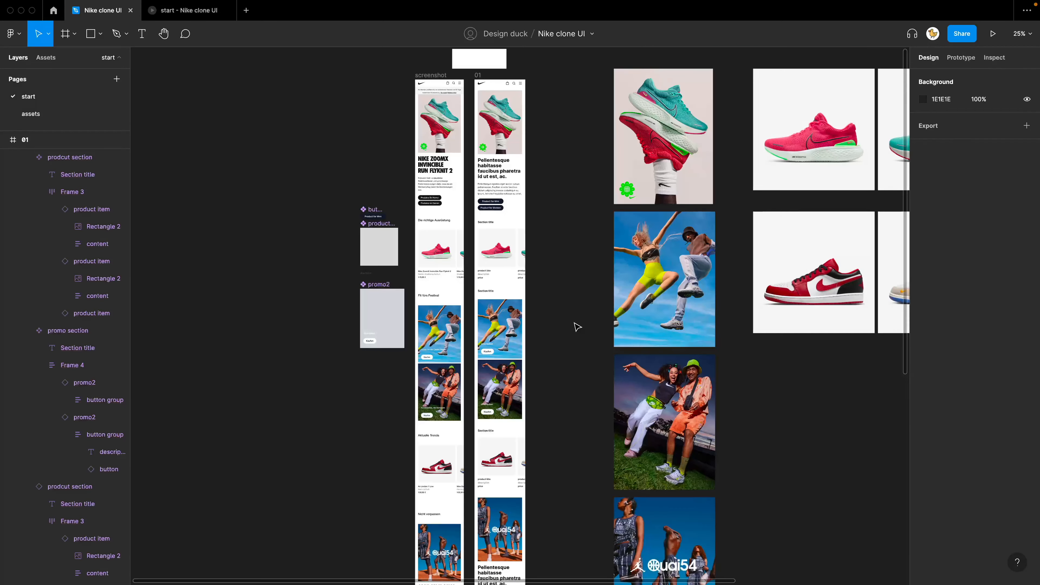
left_click_drag(569, 381, 573, 248)
left_click_drag(564, 374, 564, 249)
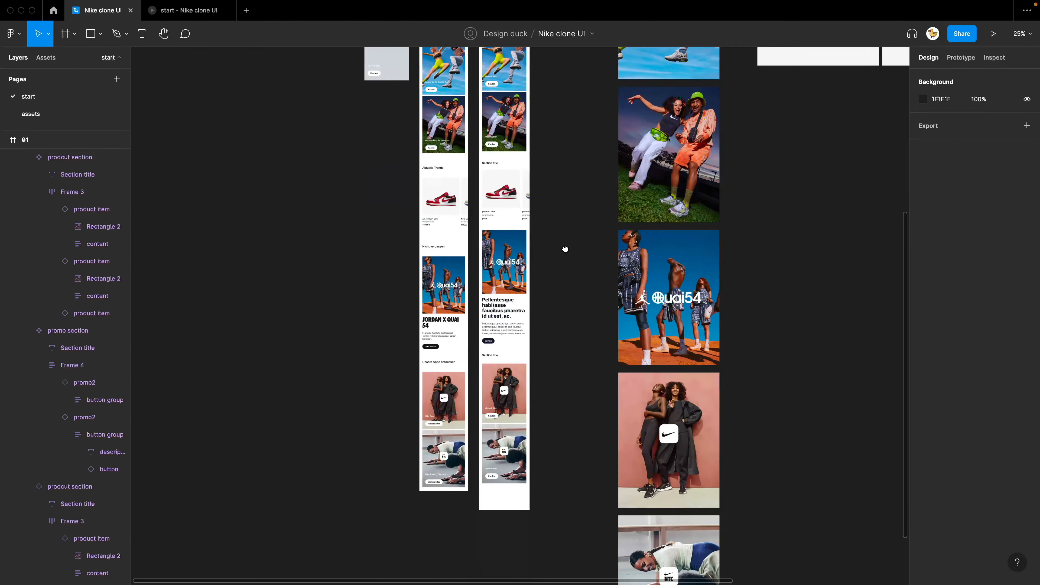
scroll(560, 194, "up", 10)
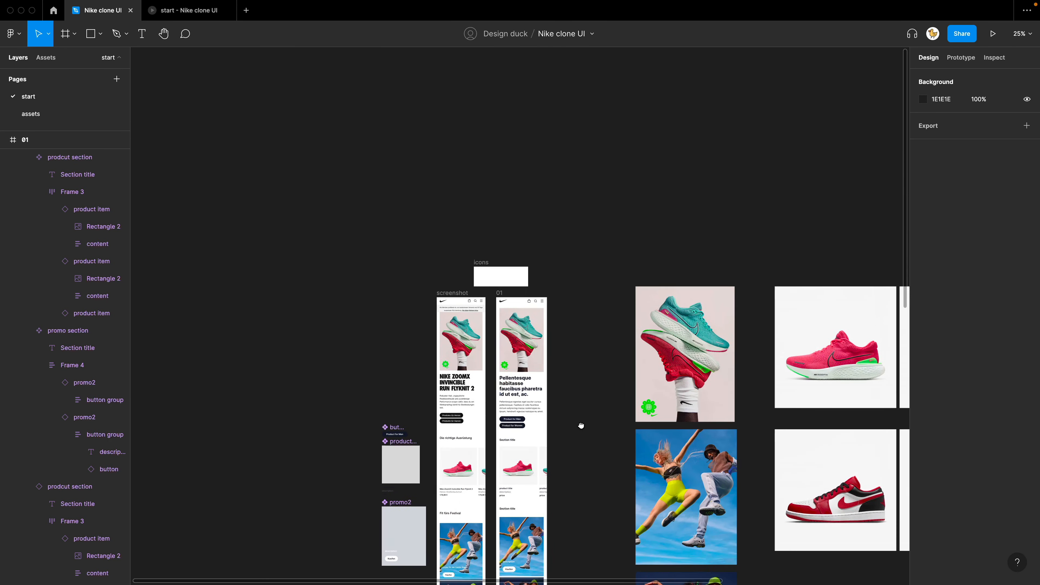
scroll(564, 365, "down", 1)
key("plus")
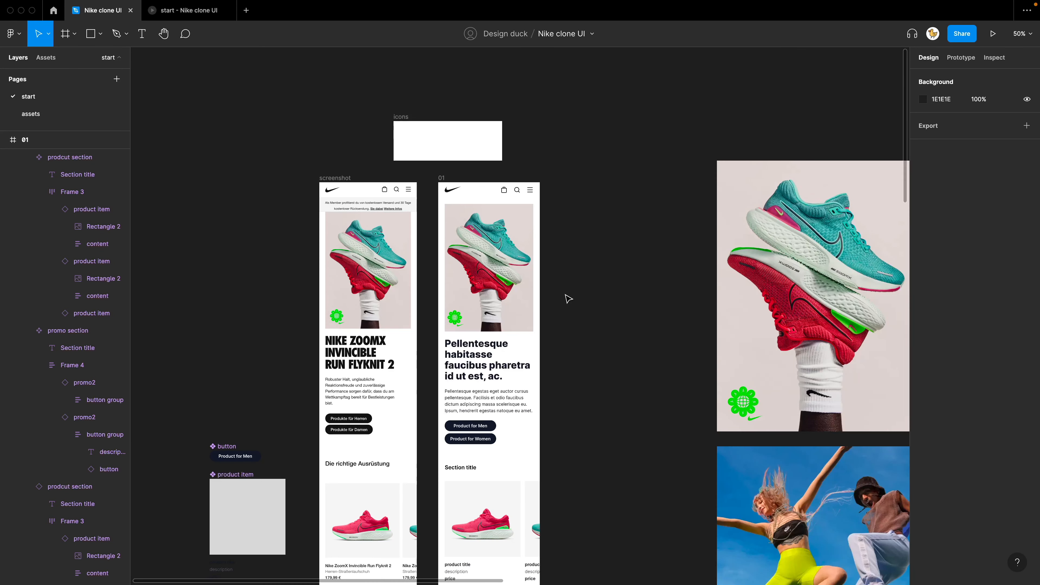
left_click_drag(589, 317, 569, 353)
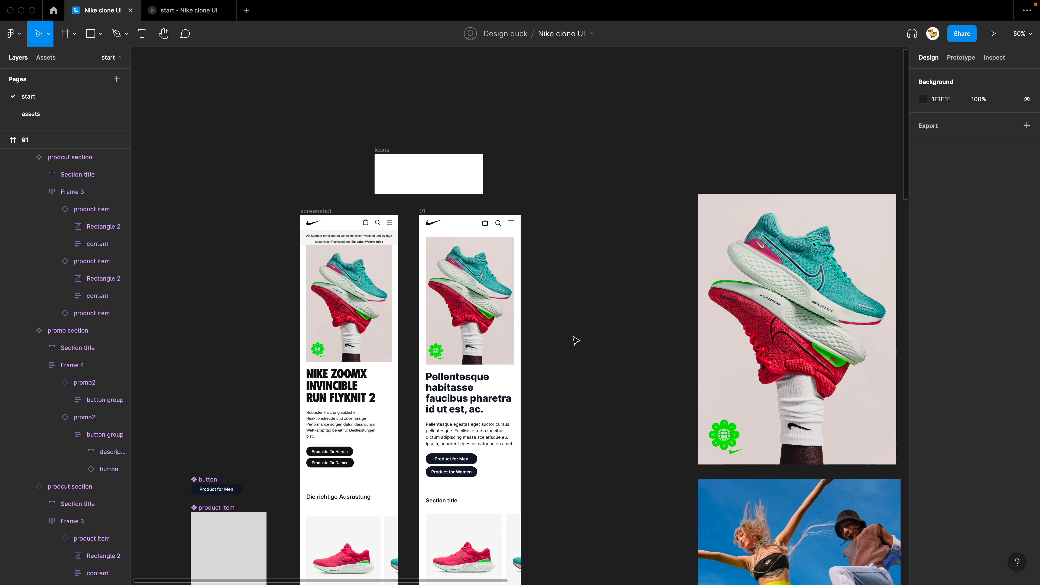